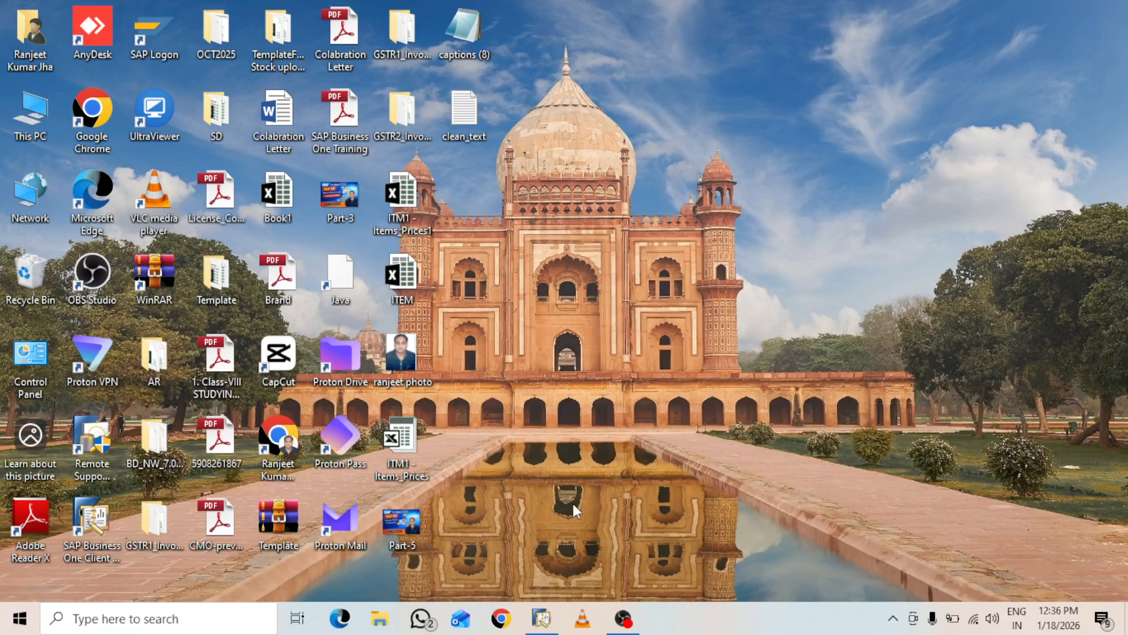
Bring SAP Business One forward and open Service Contract under Modules > Service
click(541, 618)
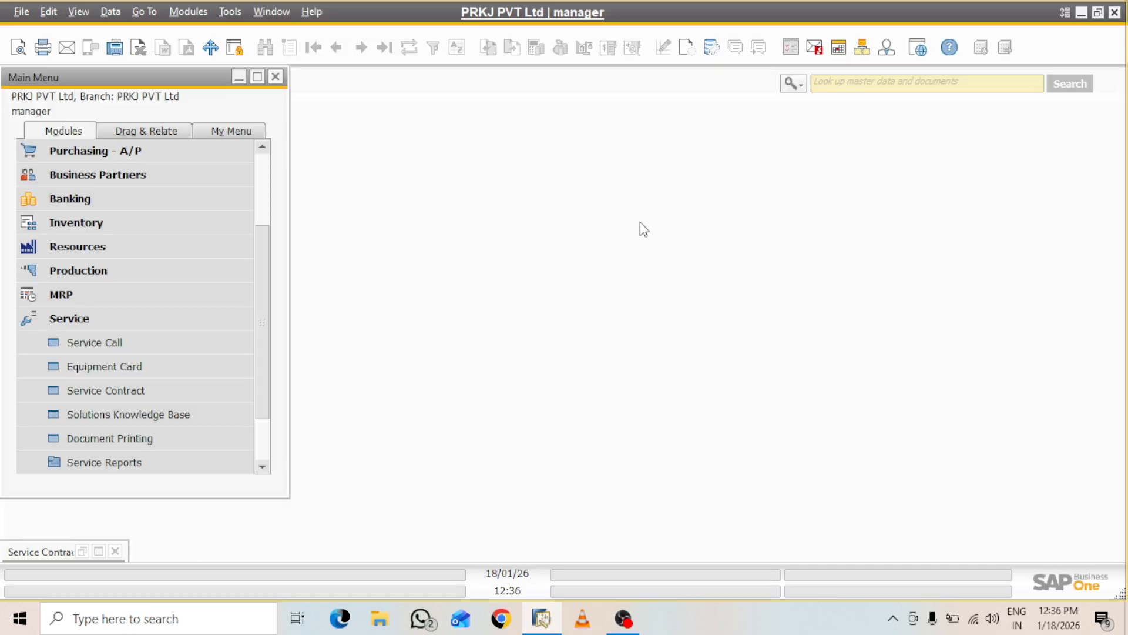
click(41, 319)
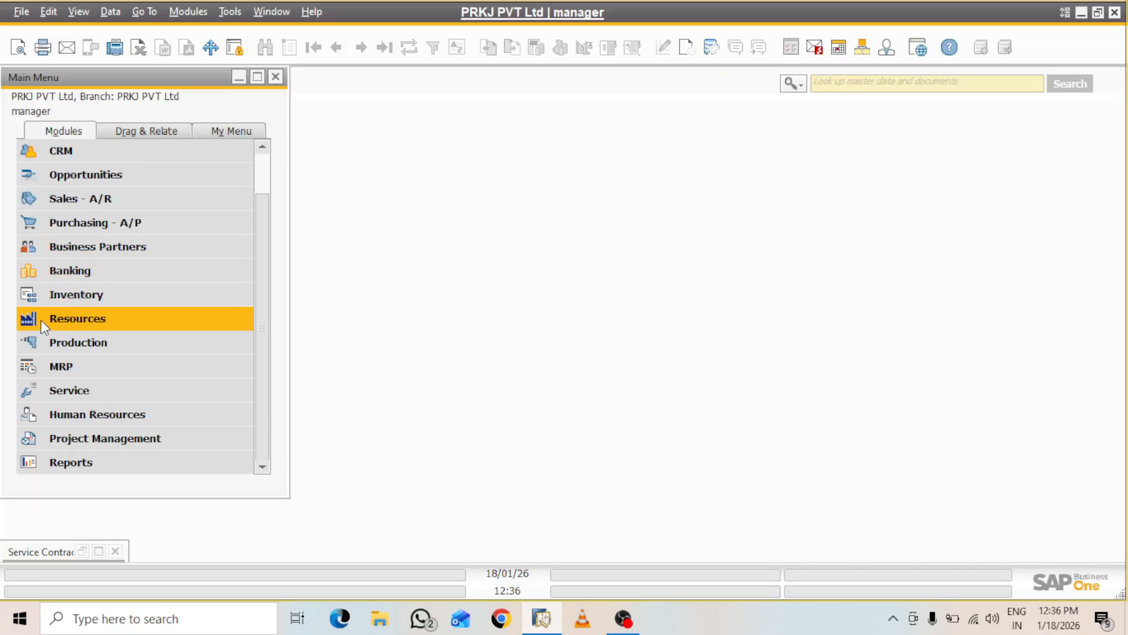
click(65, 389)
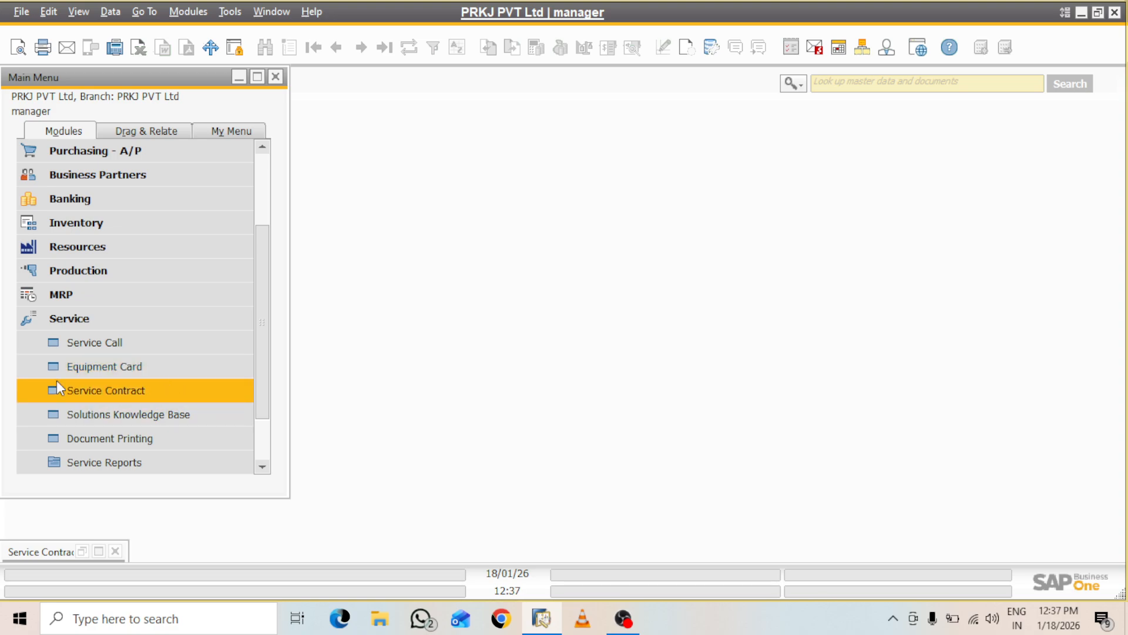
click(110, 389)
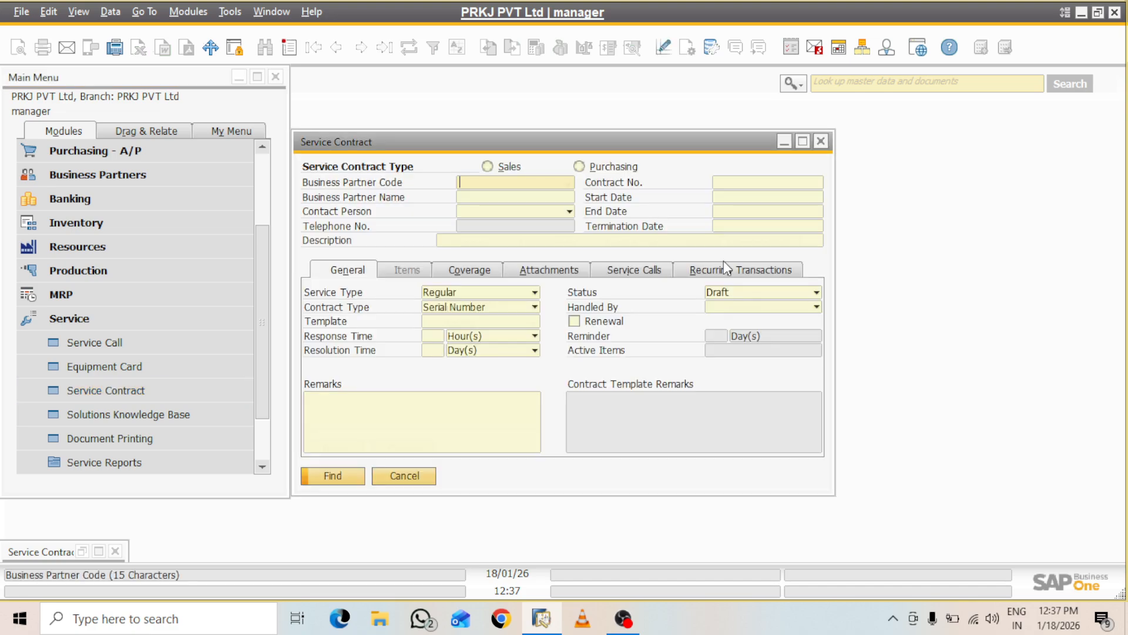
Maximize the form, start a new contract in Add mode, and list business partners
click(805, 142)
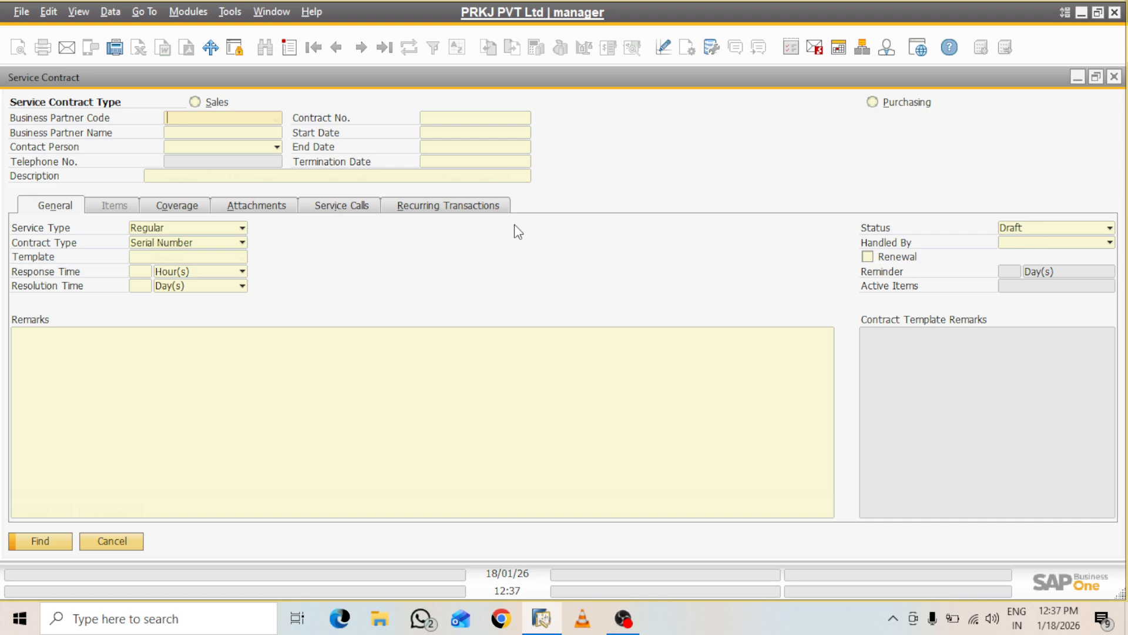
key(ctrl+a)
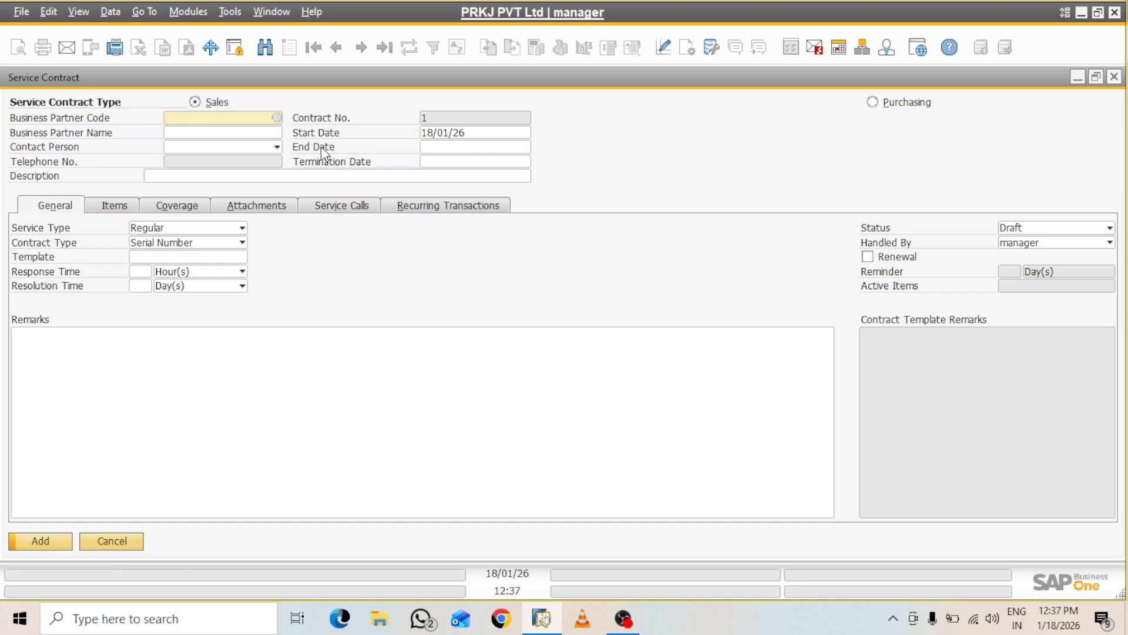
click(277, 117)
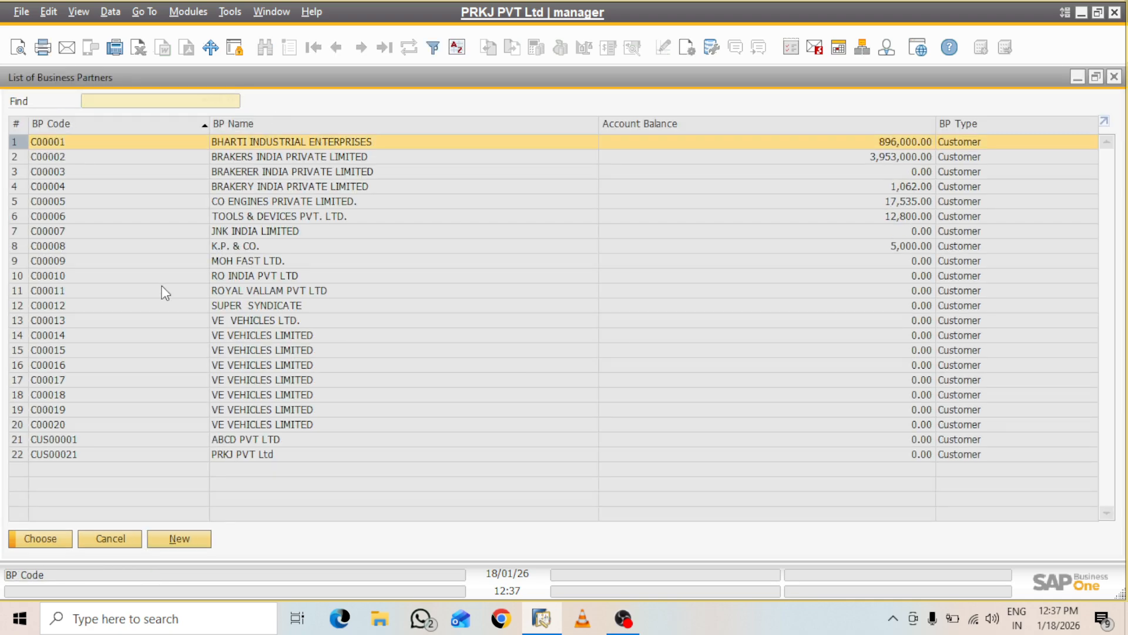
Choose customer C00002, BRAKERS INDIA PRIVATE LIMITED, as the contract's business partner
click(262, 225)
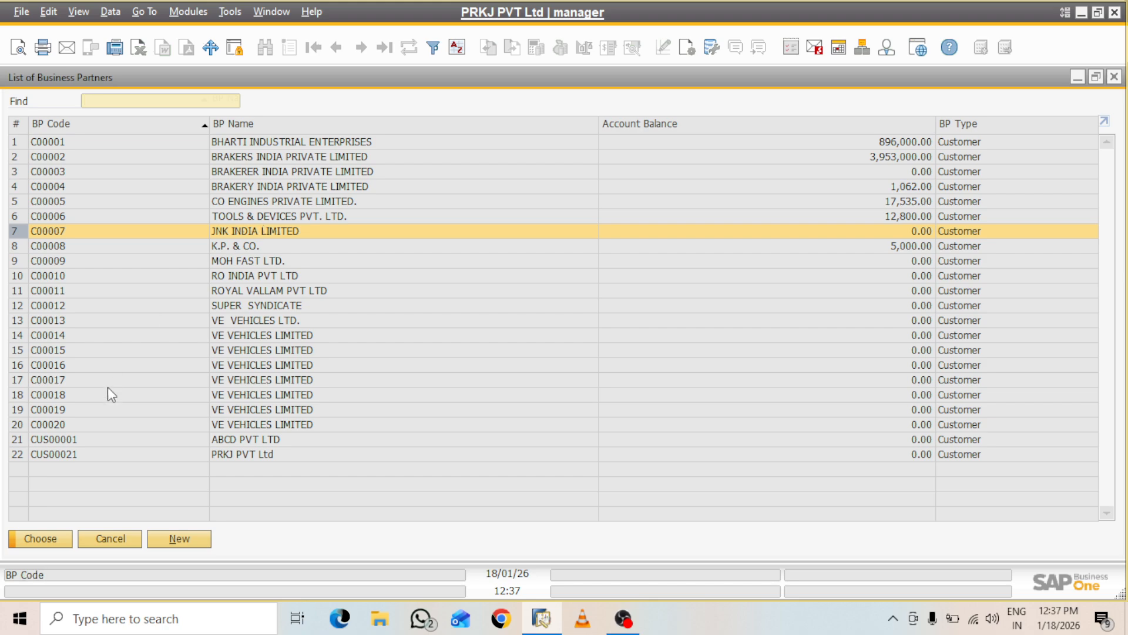
click(898, 157)
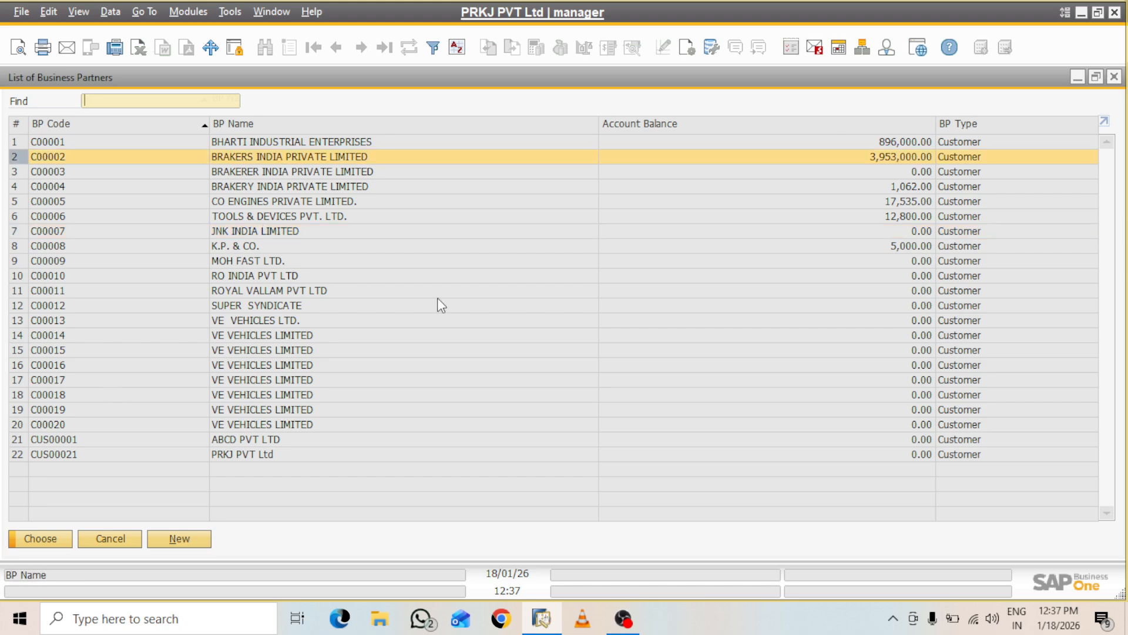
click(50, 547)
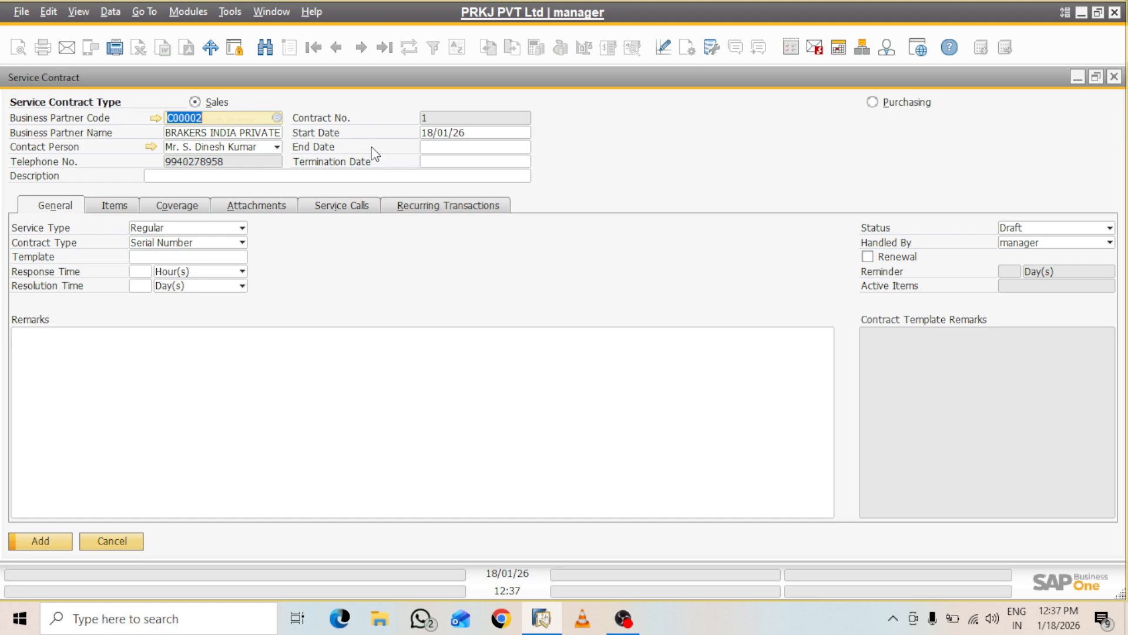
Set the contract's End Date to 18 January 2027 using the calendar
click(454, 148)
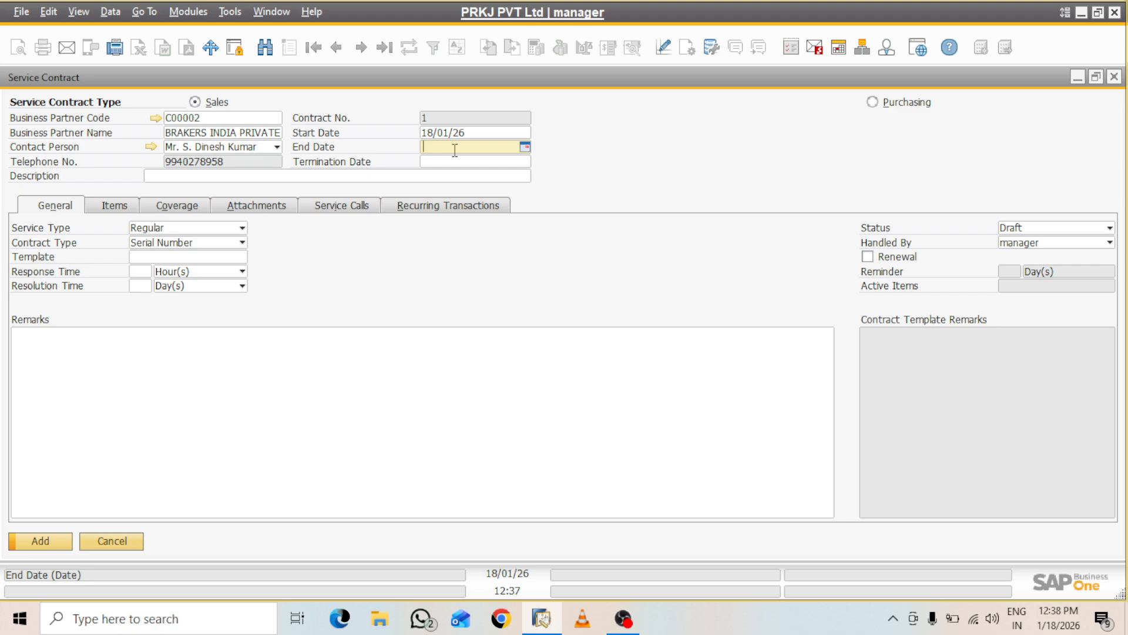
click(525, 148)
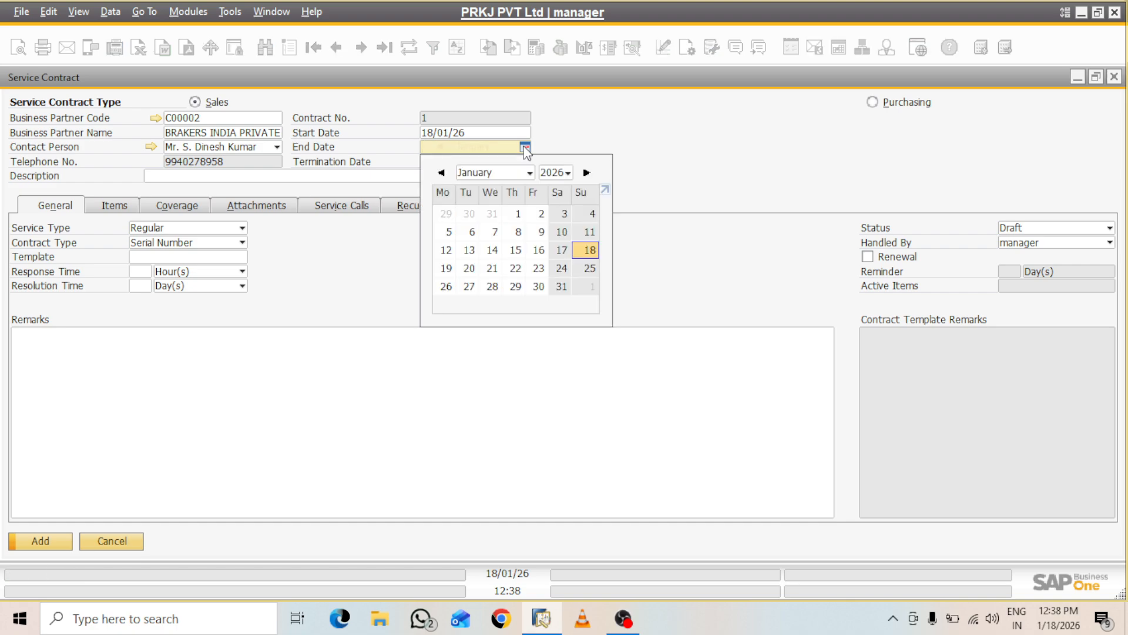
click(567, 173)
click(565, 204)
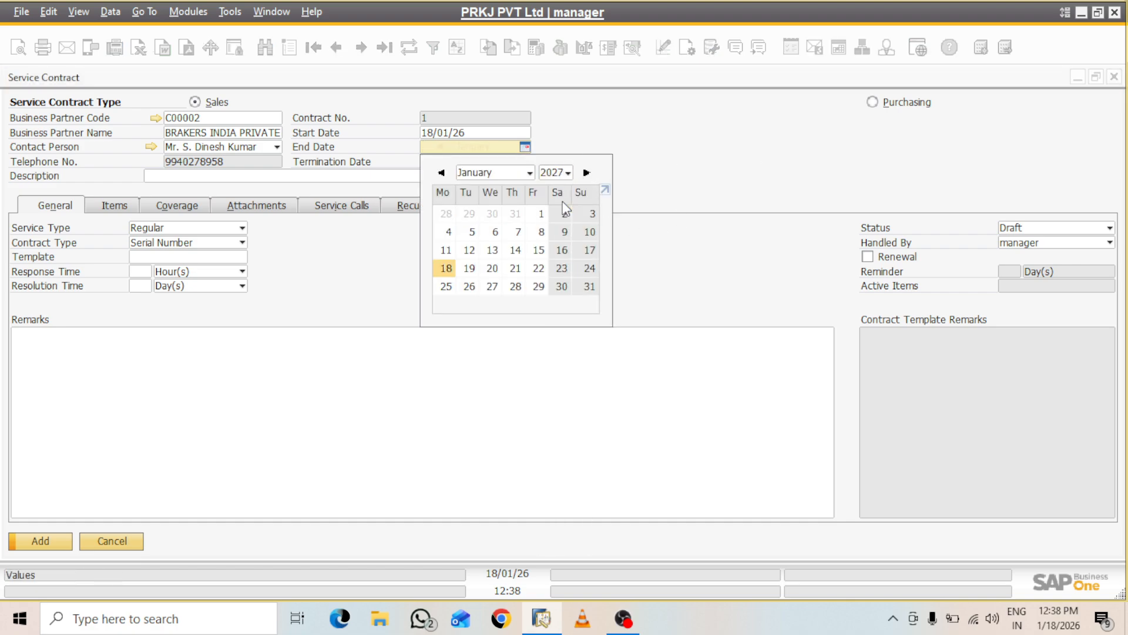
click(453, 270)
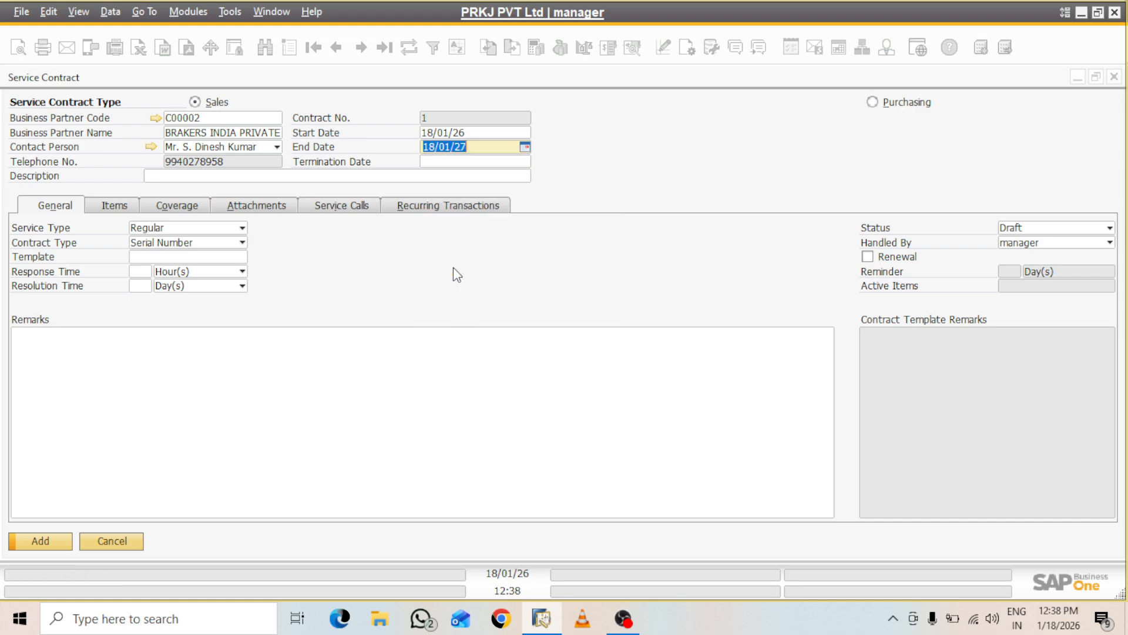
Set the Termination Date to 17 January 2027 using the calendar
click(500, 158)
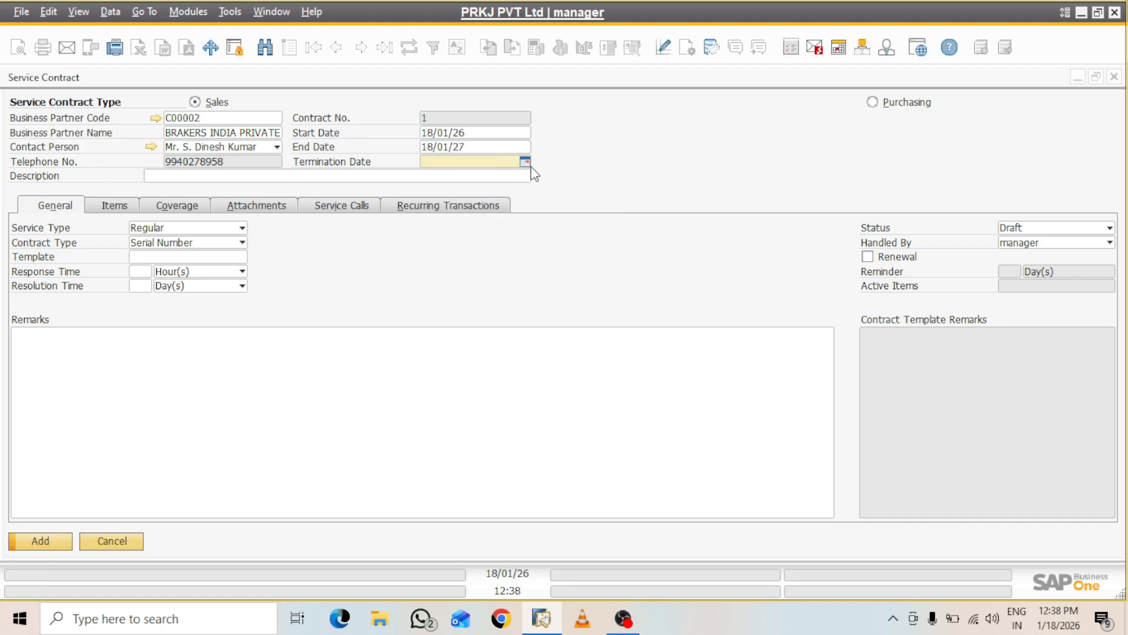
click(525, 162)
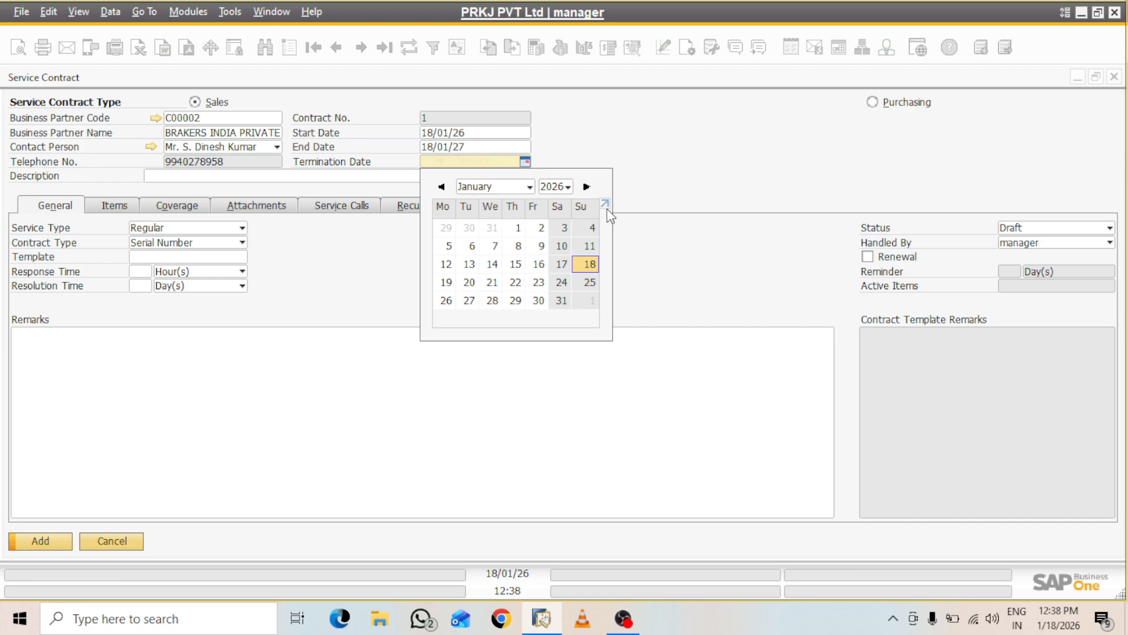
click(568, 188)
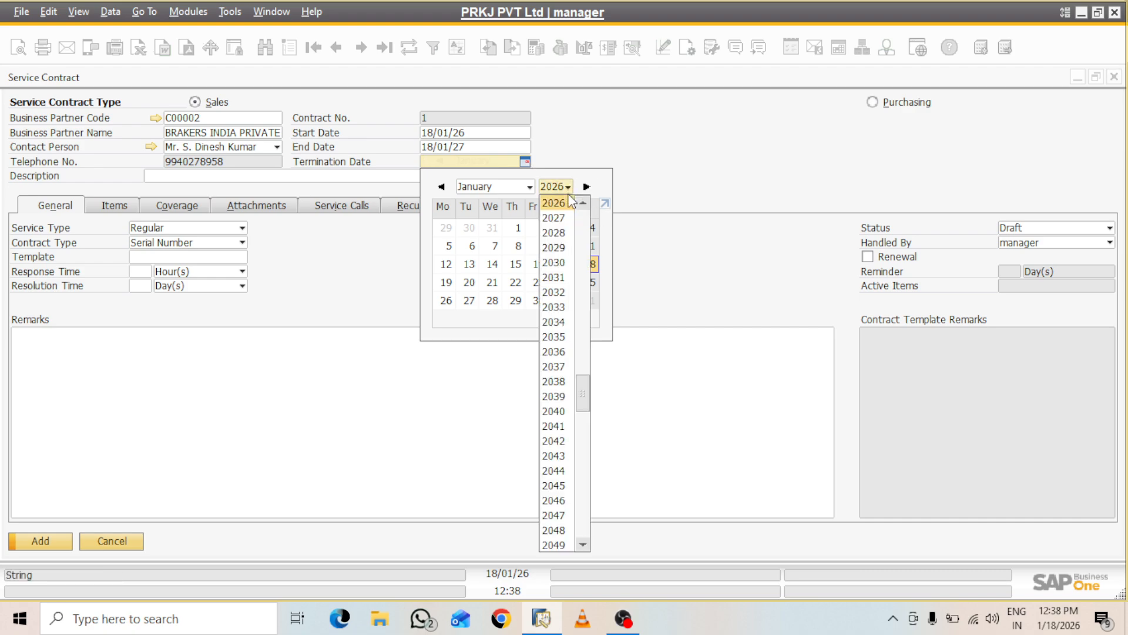
click(561, 218)
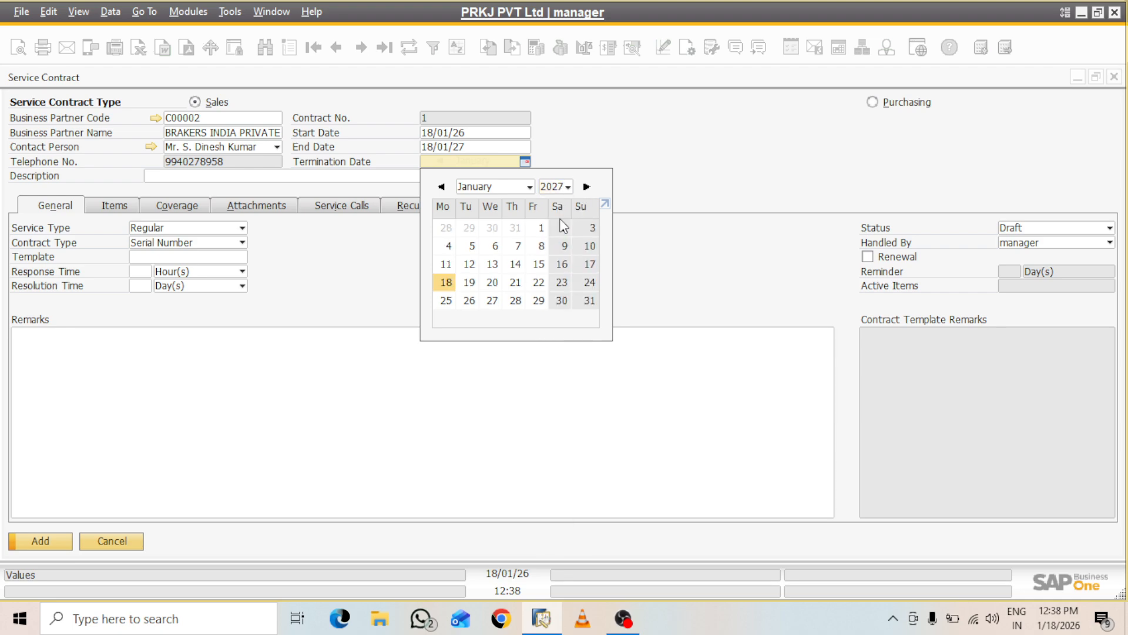
click(591, 264)
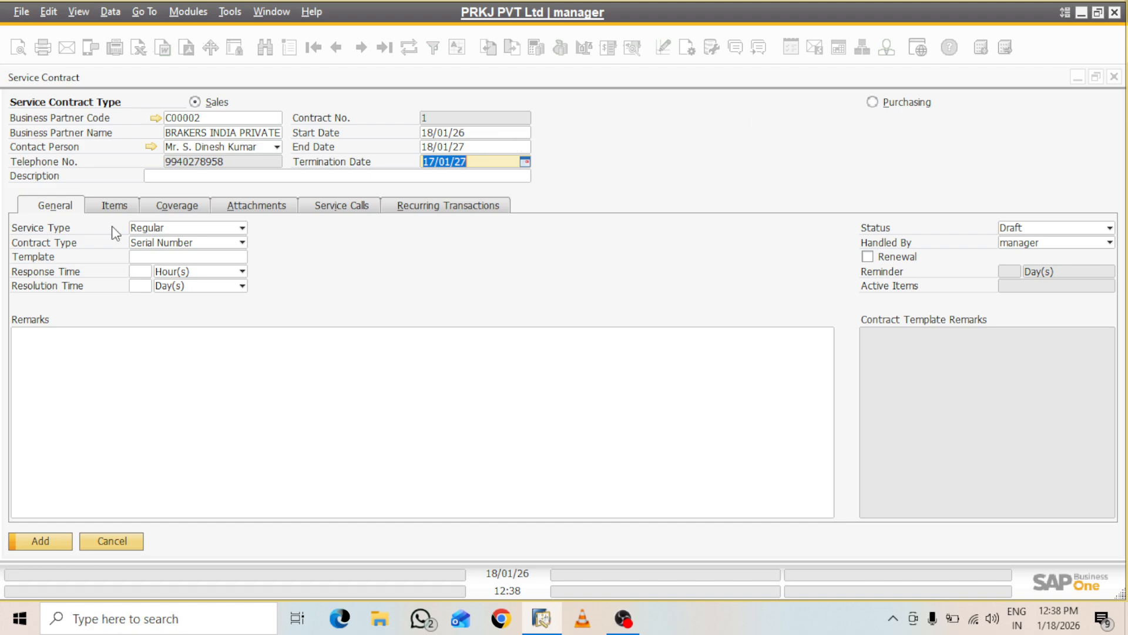
Set the contract status back to Draft and keep service type Regular
click(221, 231)
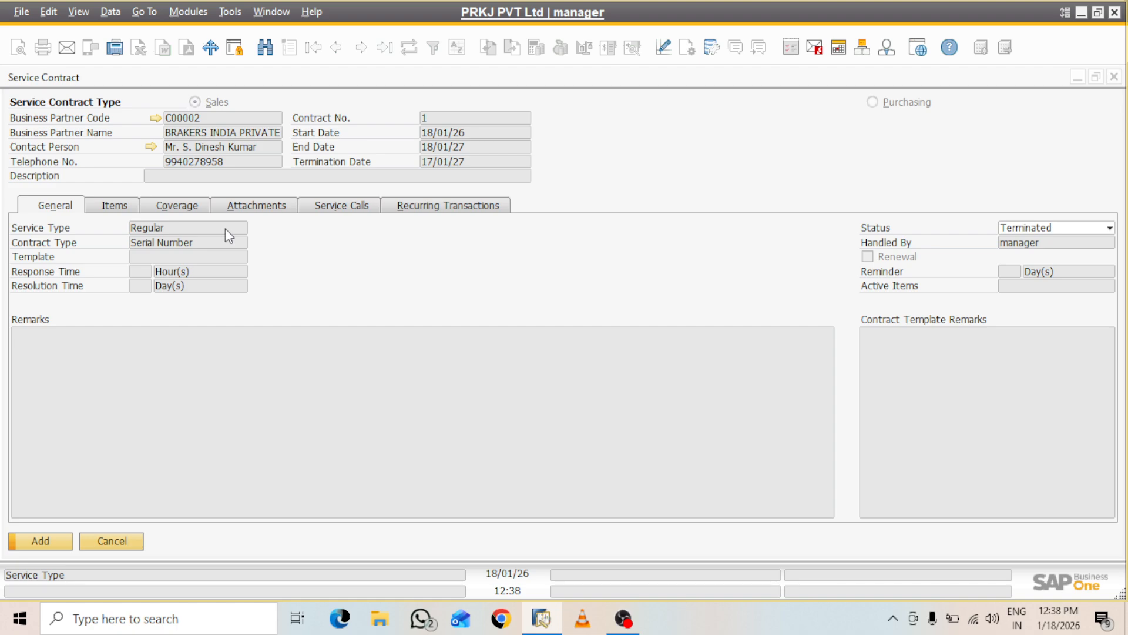
click(1094, 228)
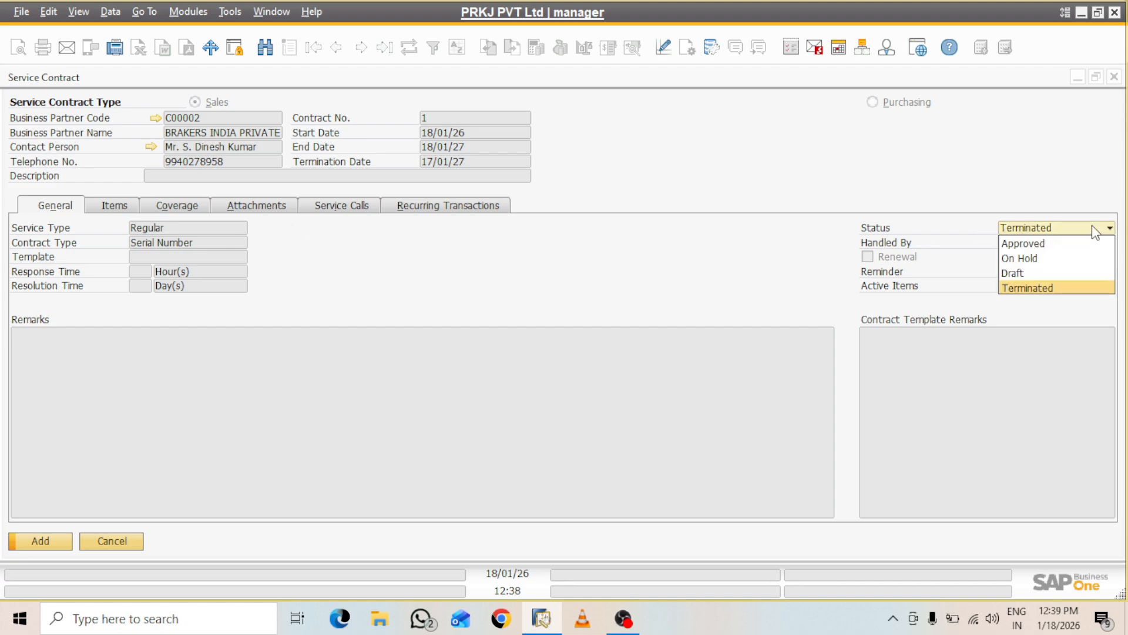
click(1014, 272)
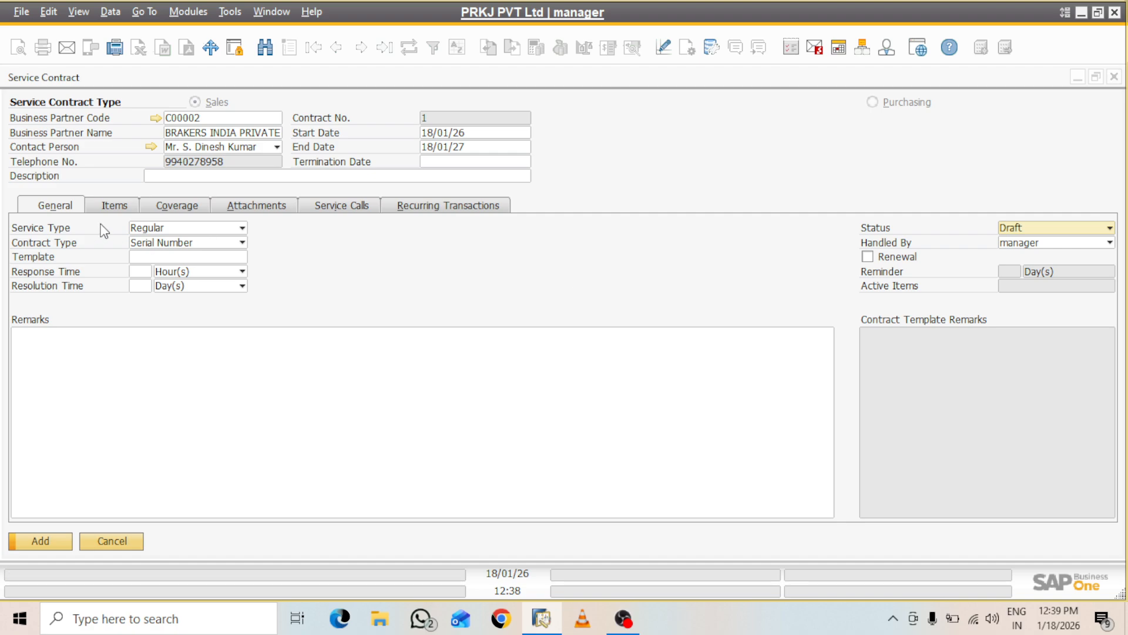
click(239, 229)
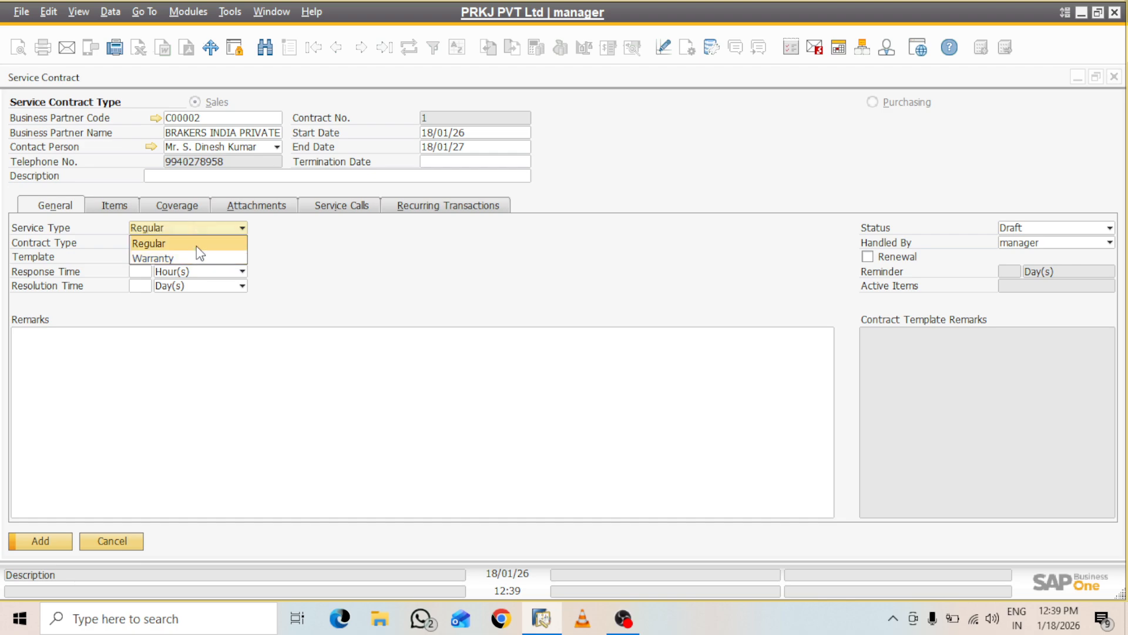
click(195, 245)
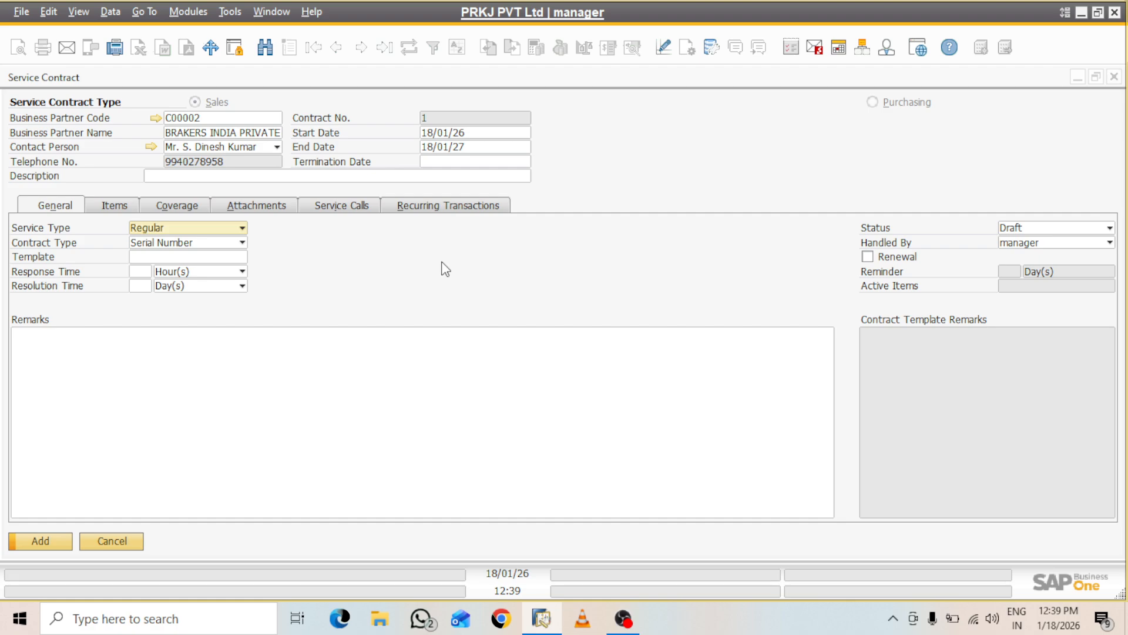
click(243, 246)
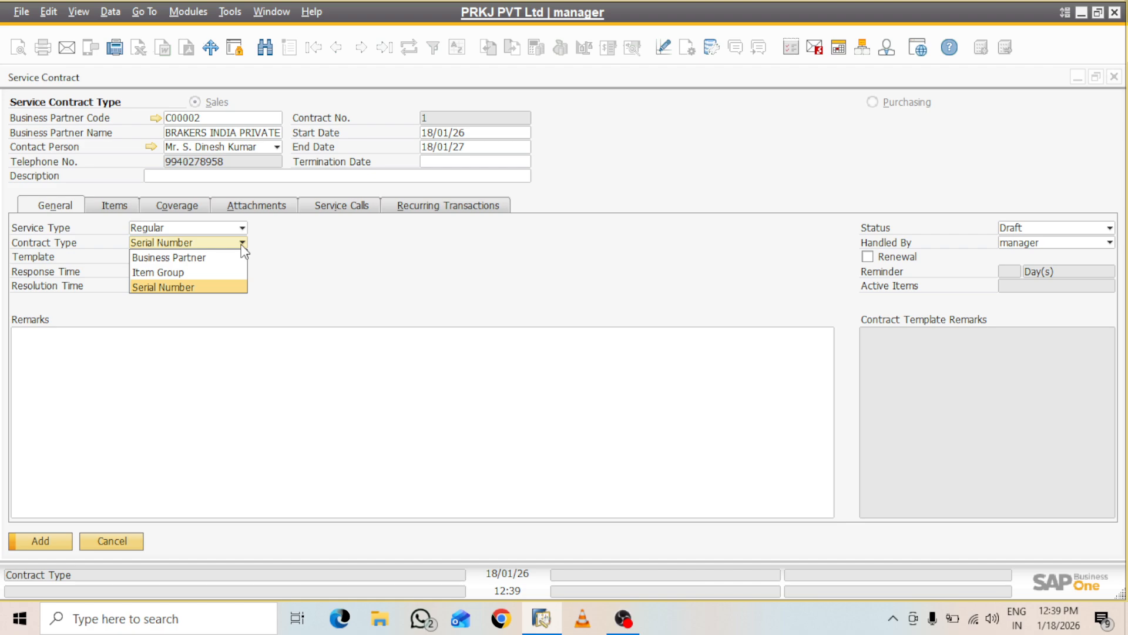
click(192, 288)
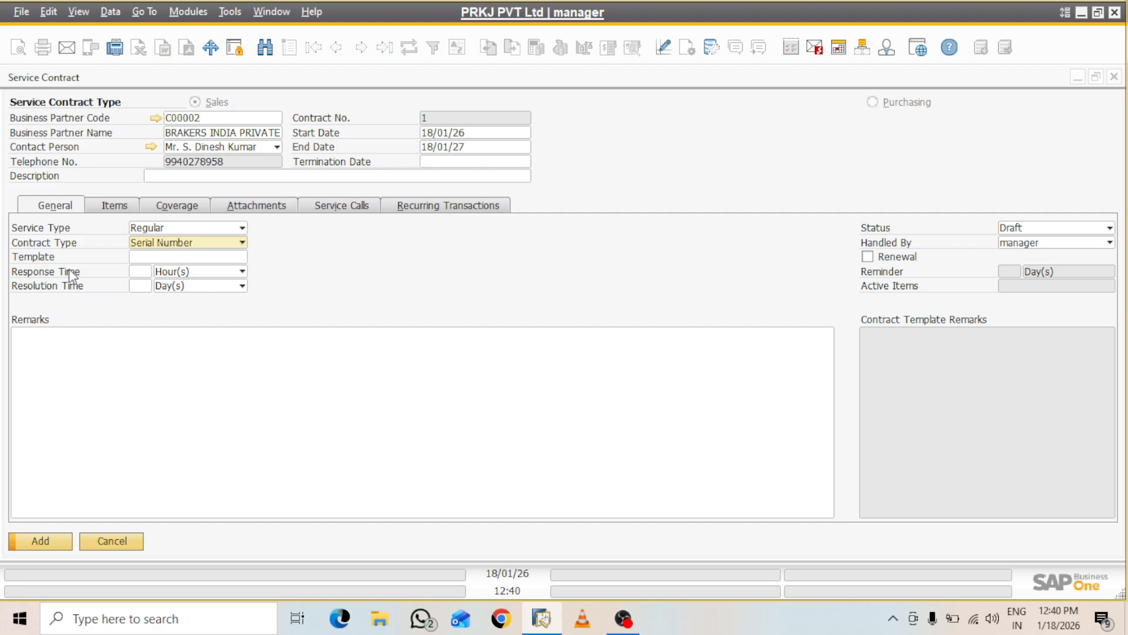
click(247, 256)
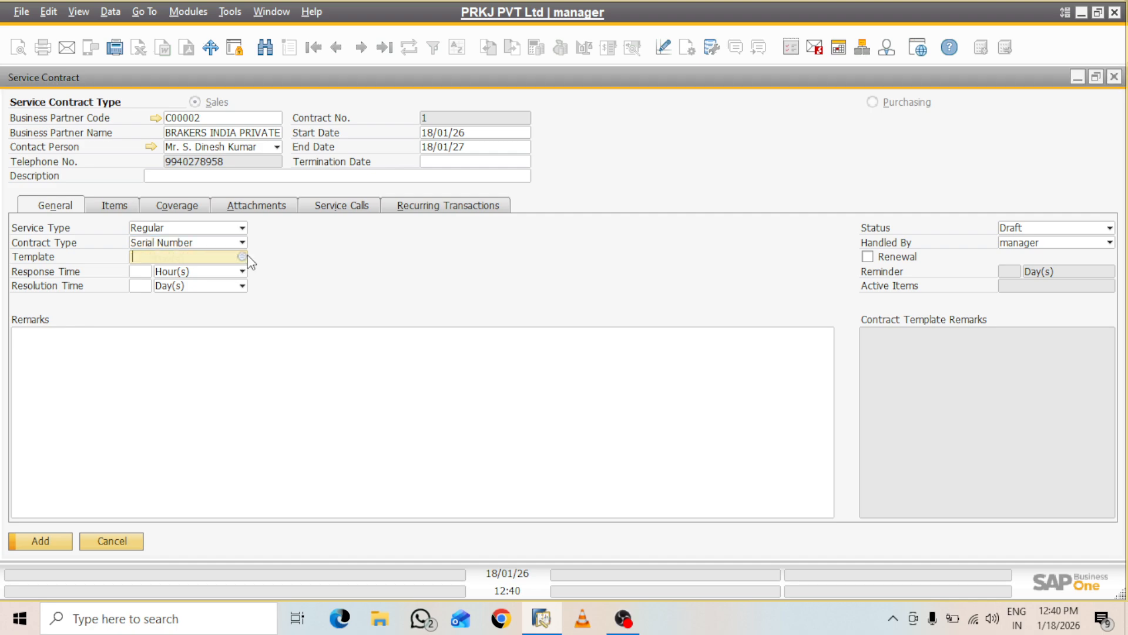
Start a new contract template with Renewal ticked, then close it without saving
click(241, 258)
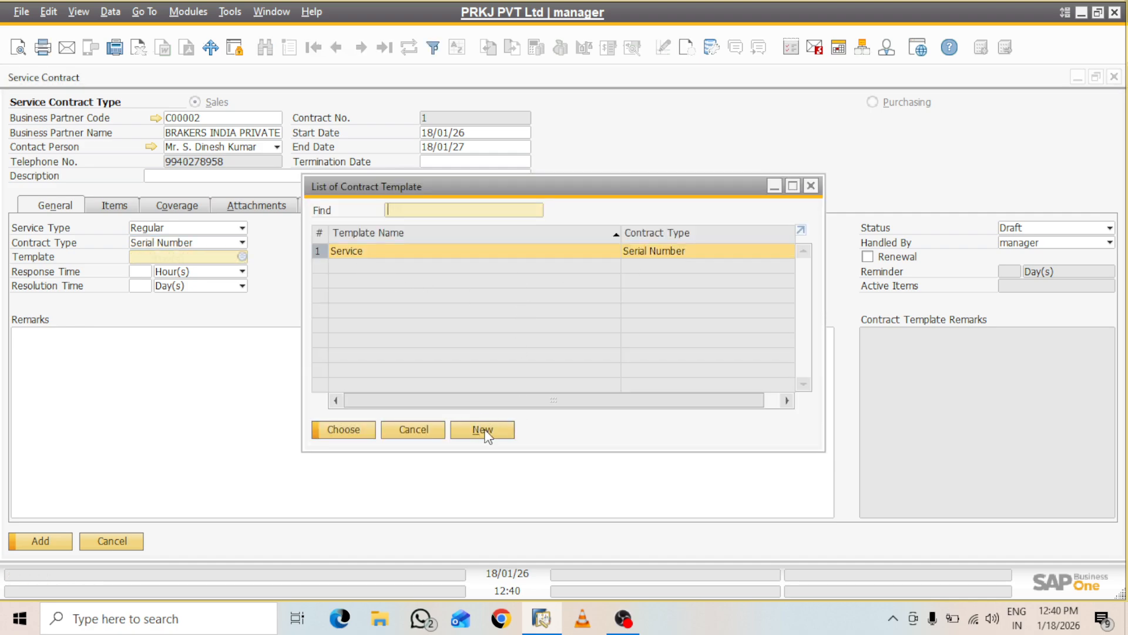
click(505, 429)
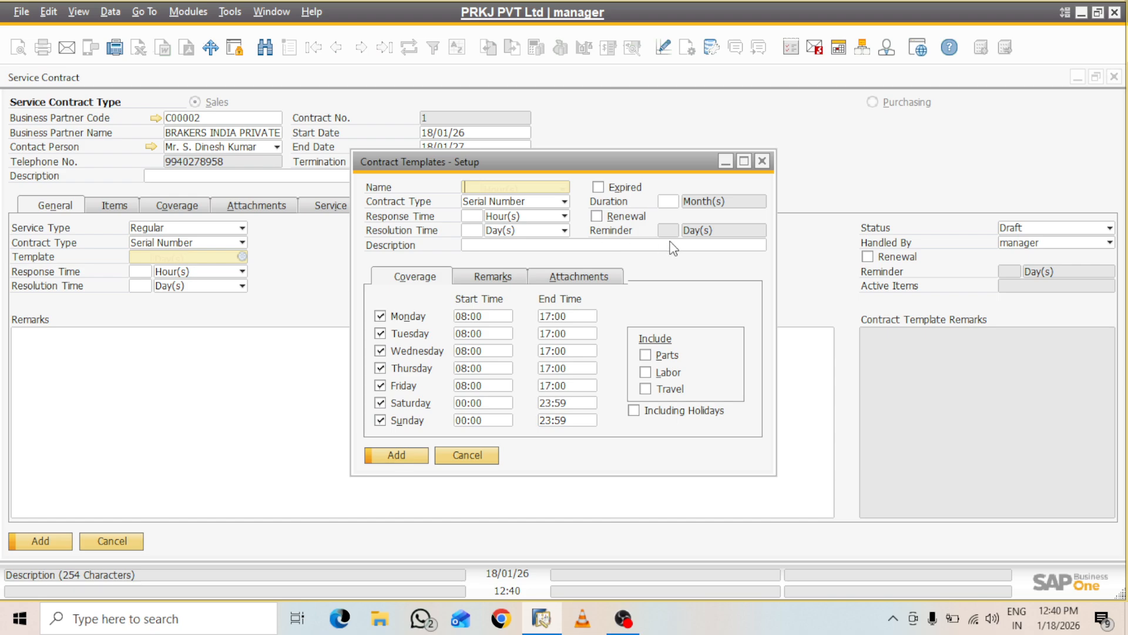
click(670, 201)
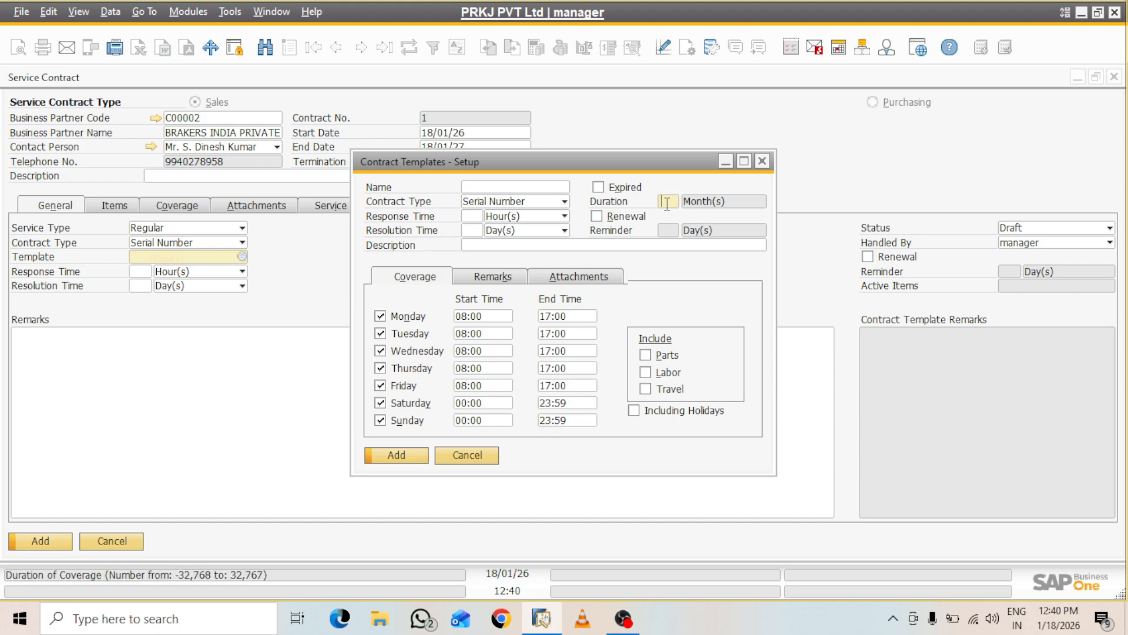
click(598, 216)
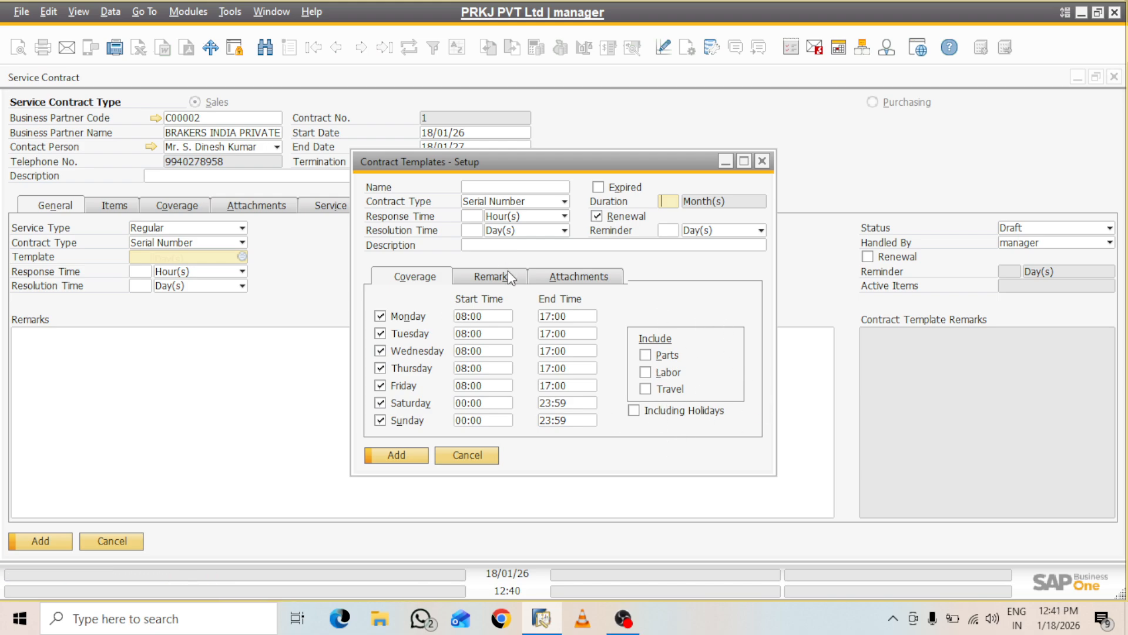
click(762, 161)
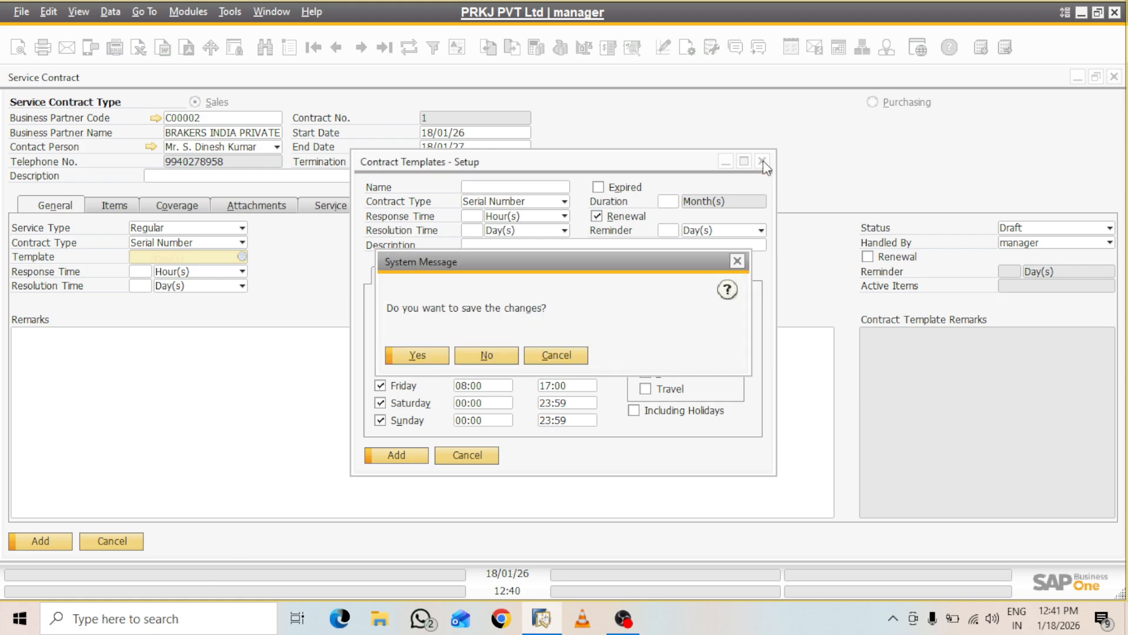
click(483, 360)
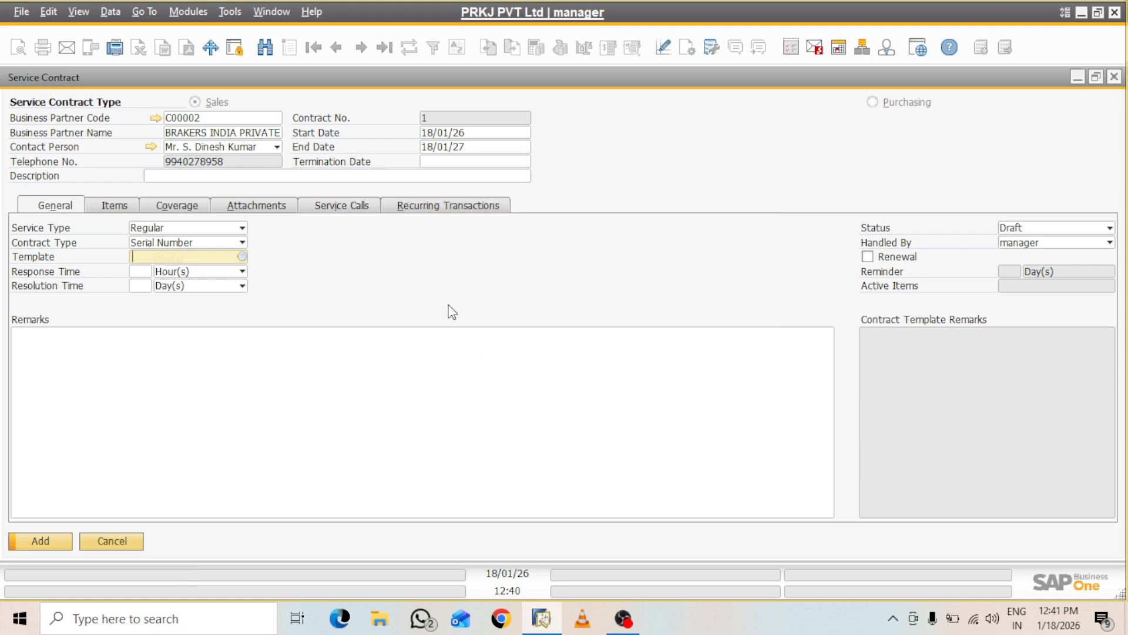
Apply the Service contract template, accepting the data-loss warning
click(242, 257)
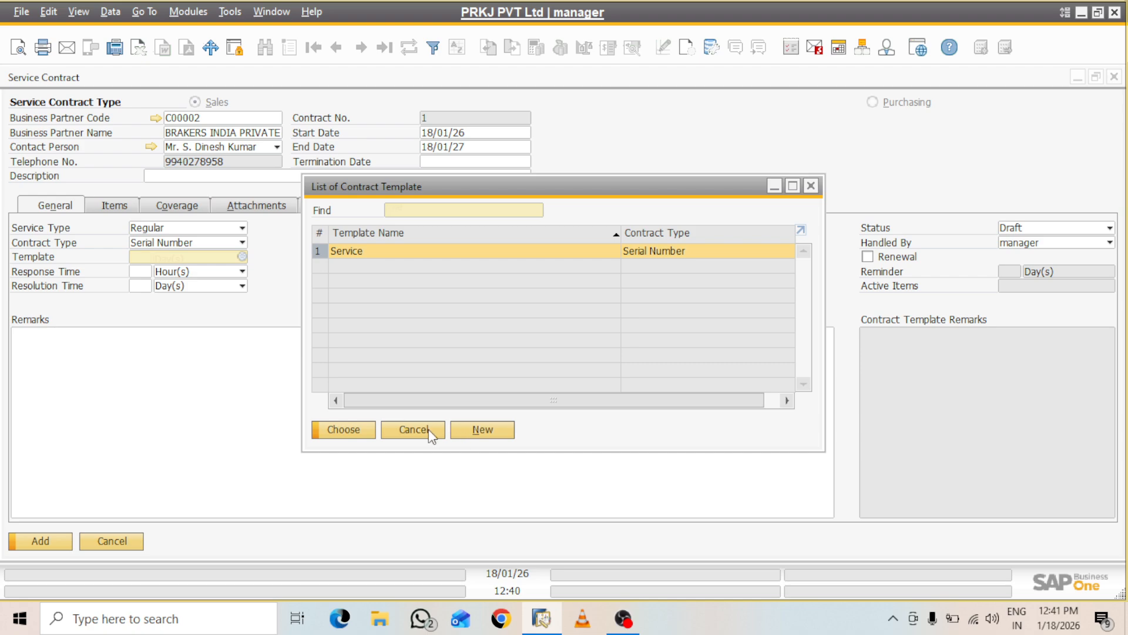
click(351, 431)
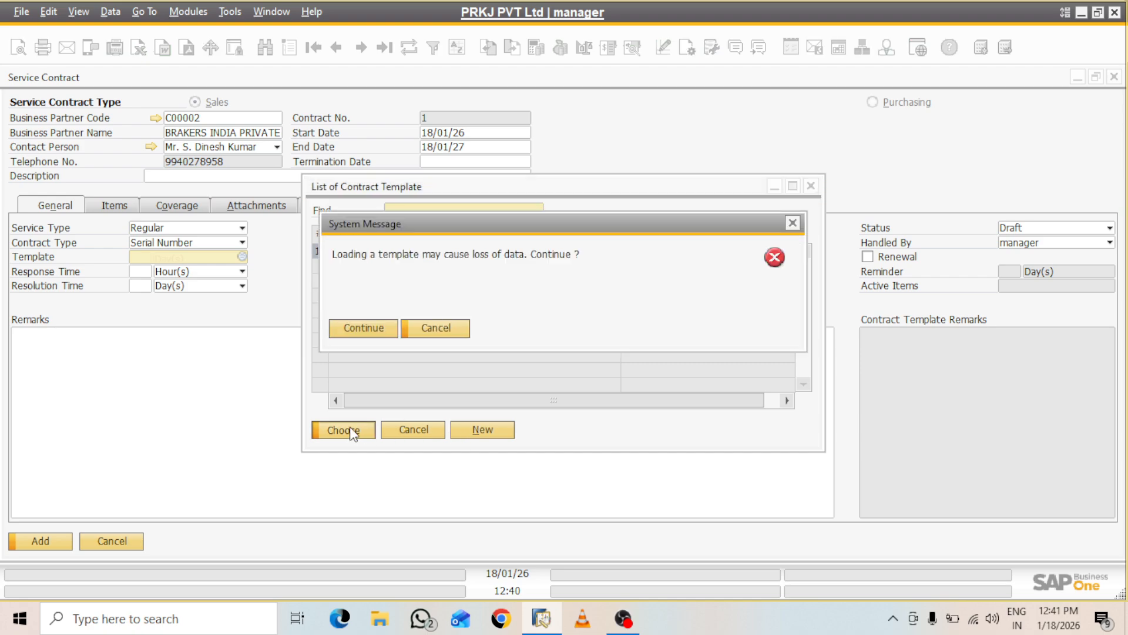
click(379, 336)
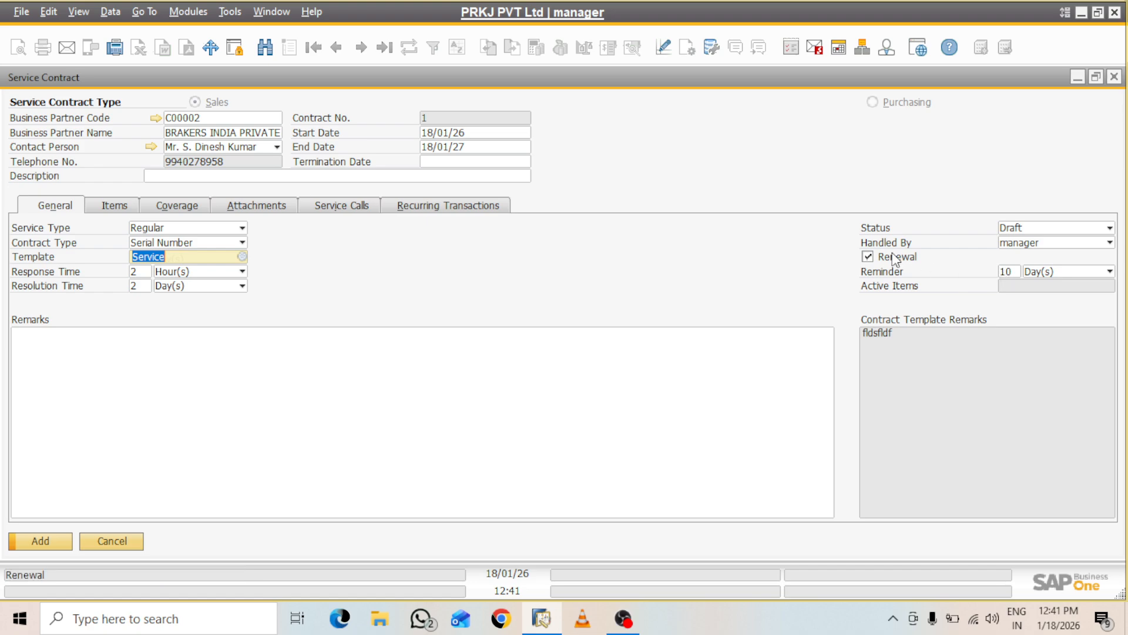
Keep manager as the contract's handler and click into the Remarks field
click(1098, 241)
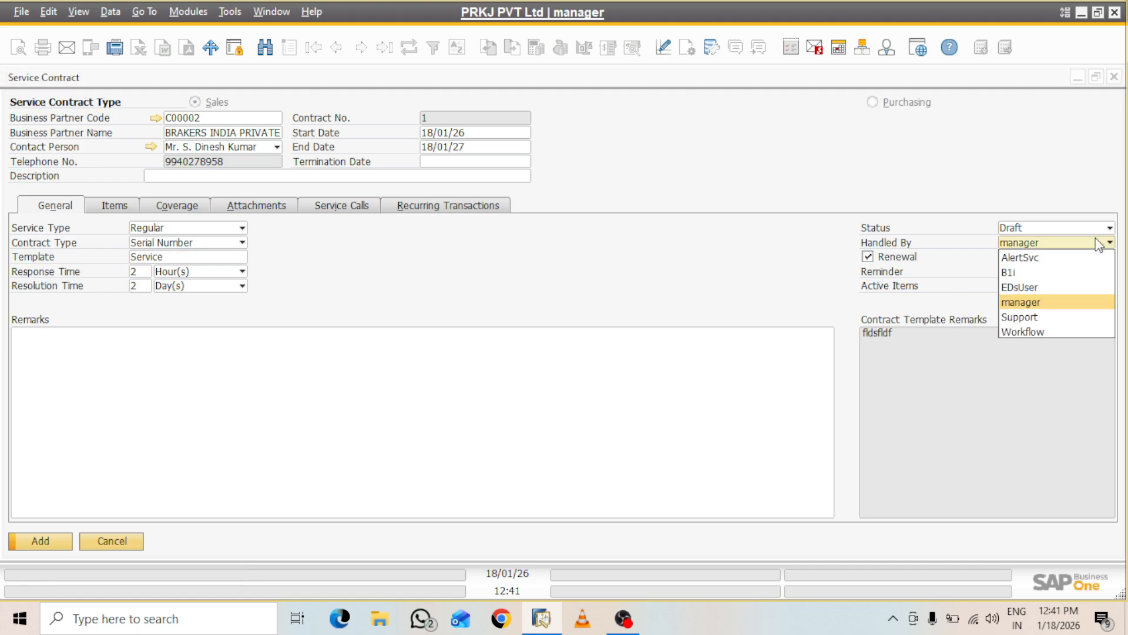
click(870, 306)
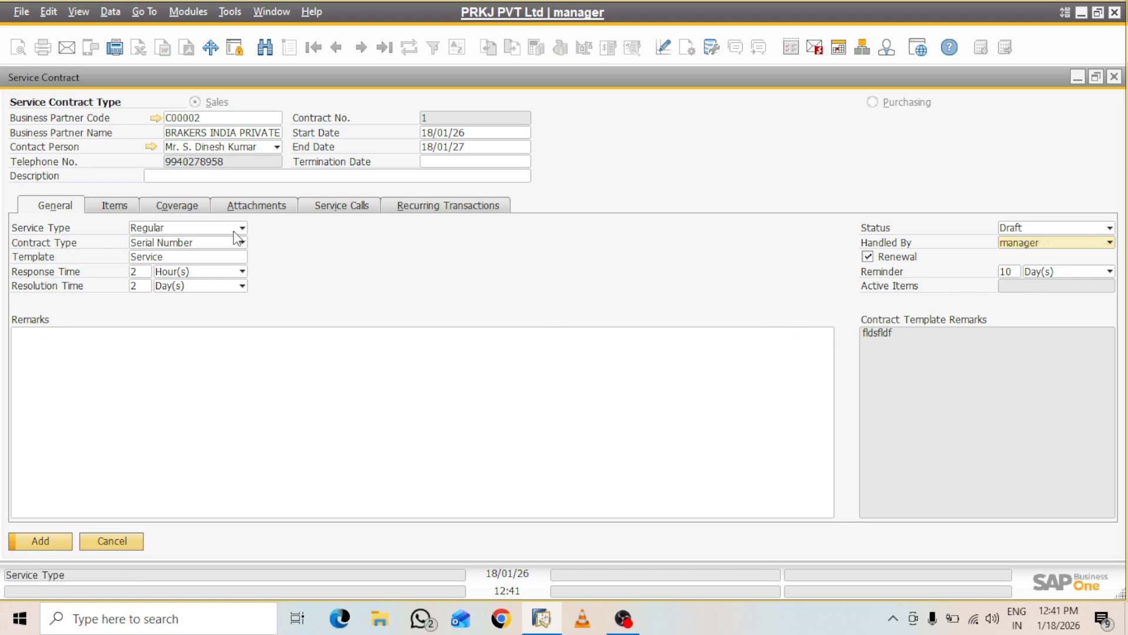
click(161, 364)
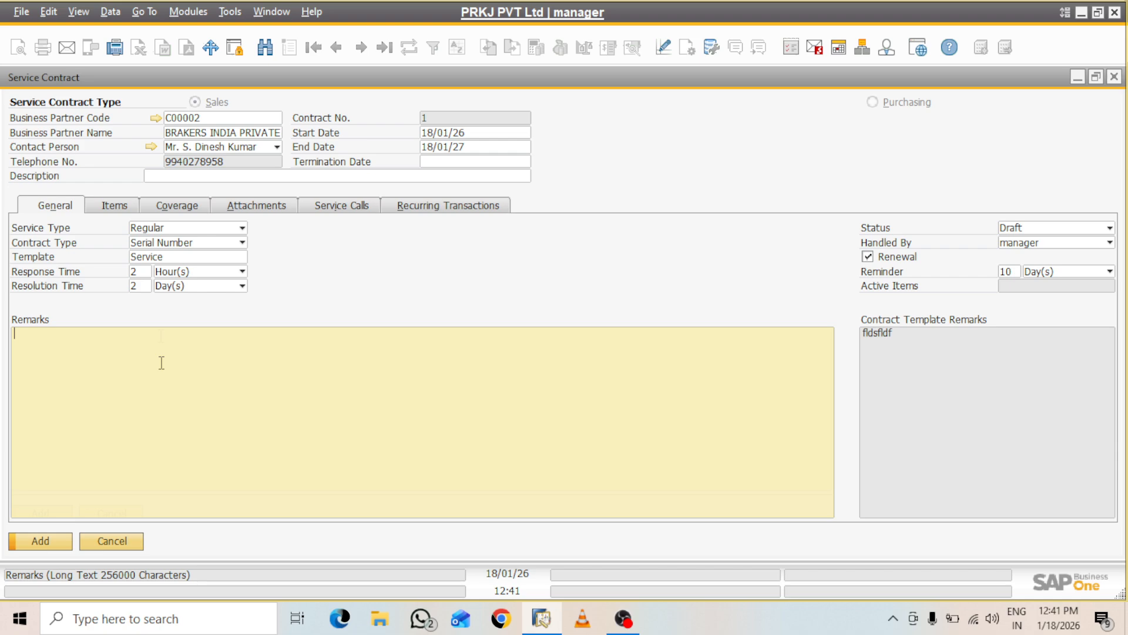
click(119, 207)
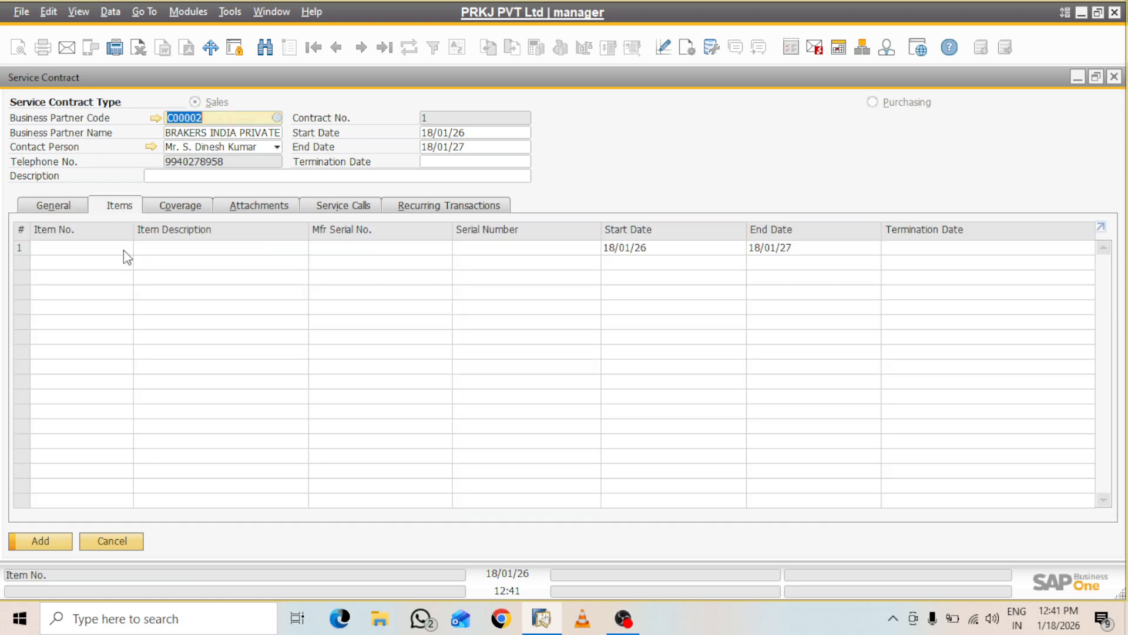
Put item FGS000001, 10 MW Solar Plant, on line 1 and open its maximized master record
click(129, 248)
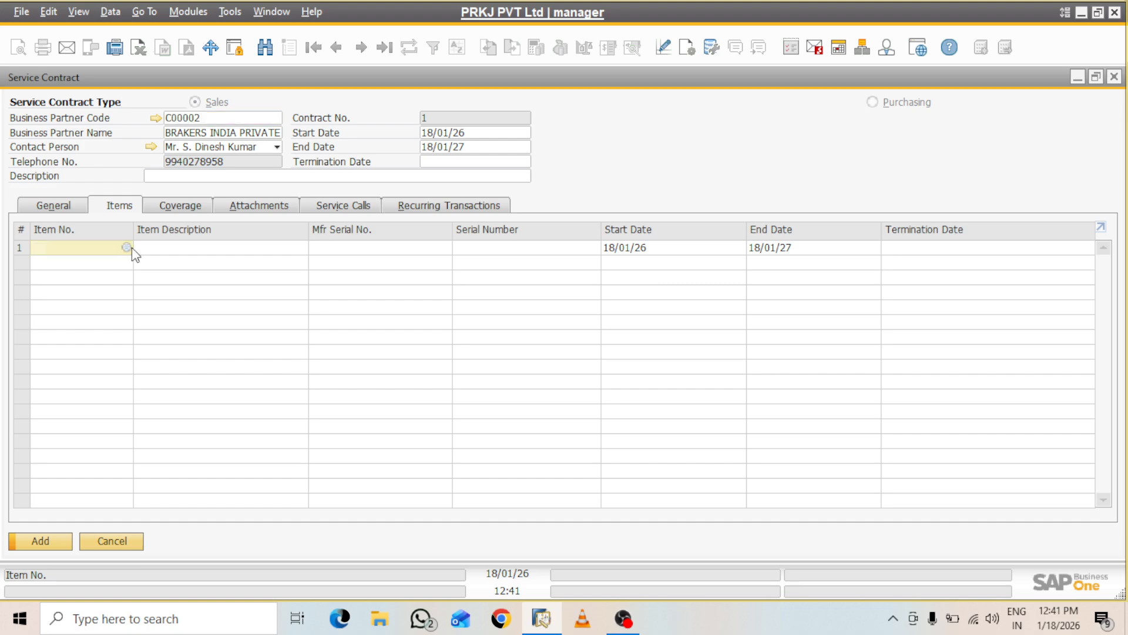
click(129, 248)
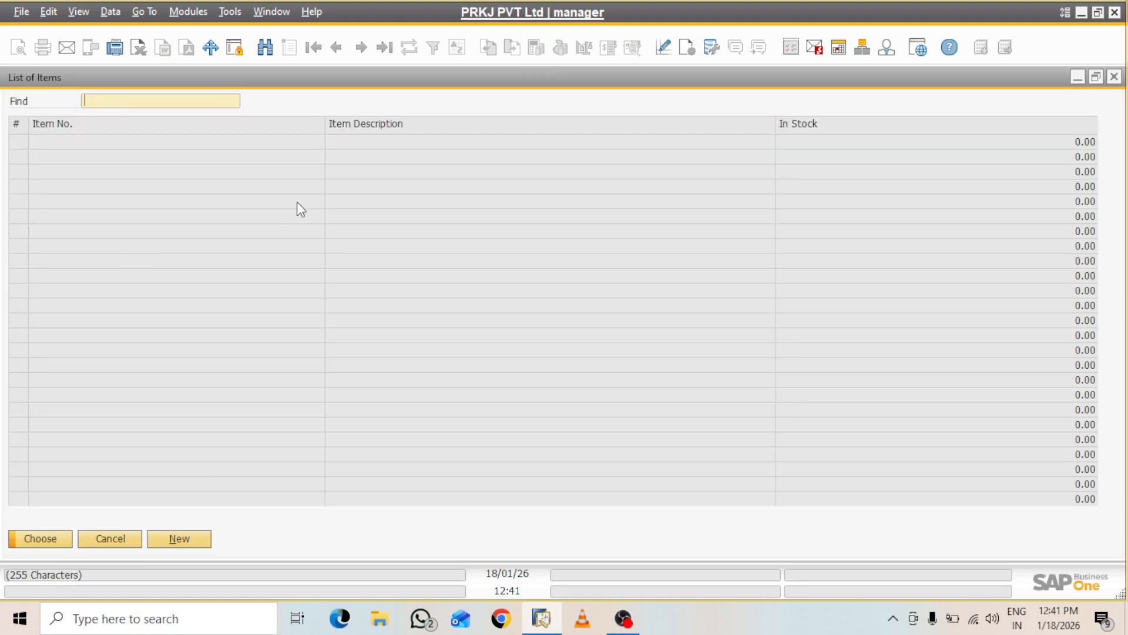
text(f)
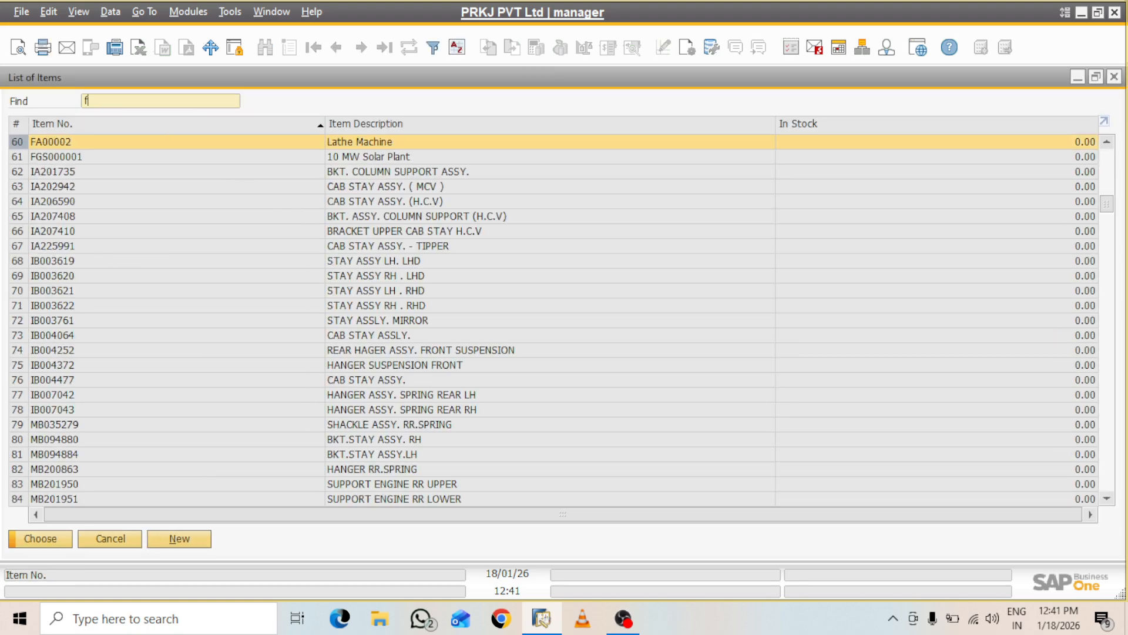
text(g)
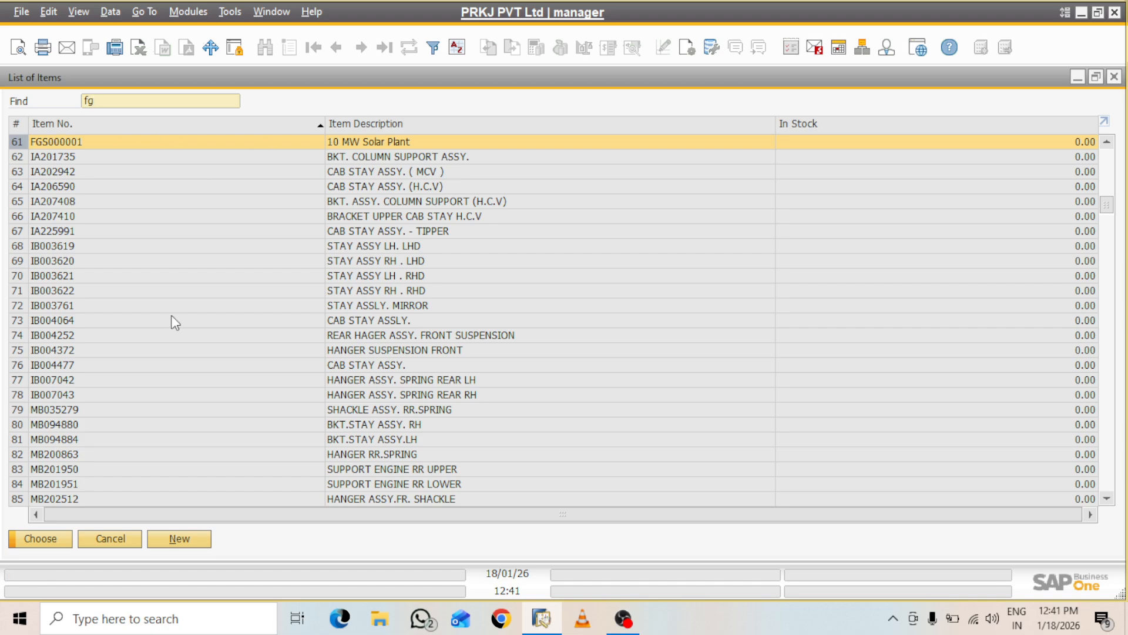
click(40, 538)
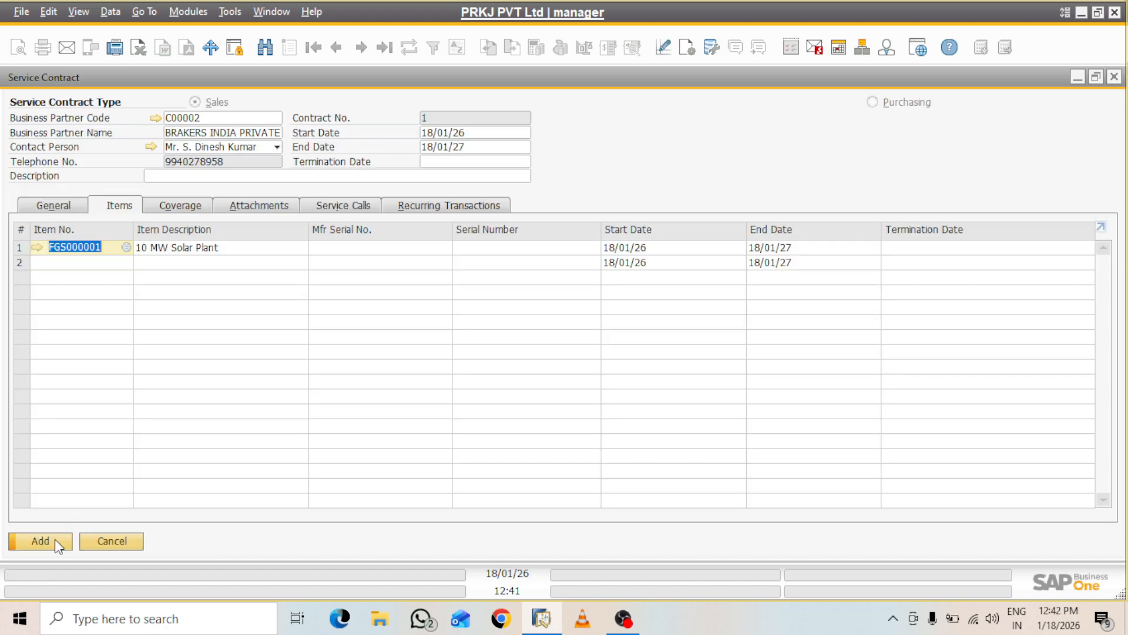
click(34, 247)
double_click(621, 84)
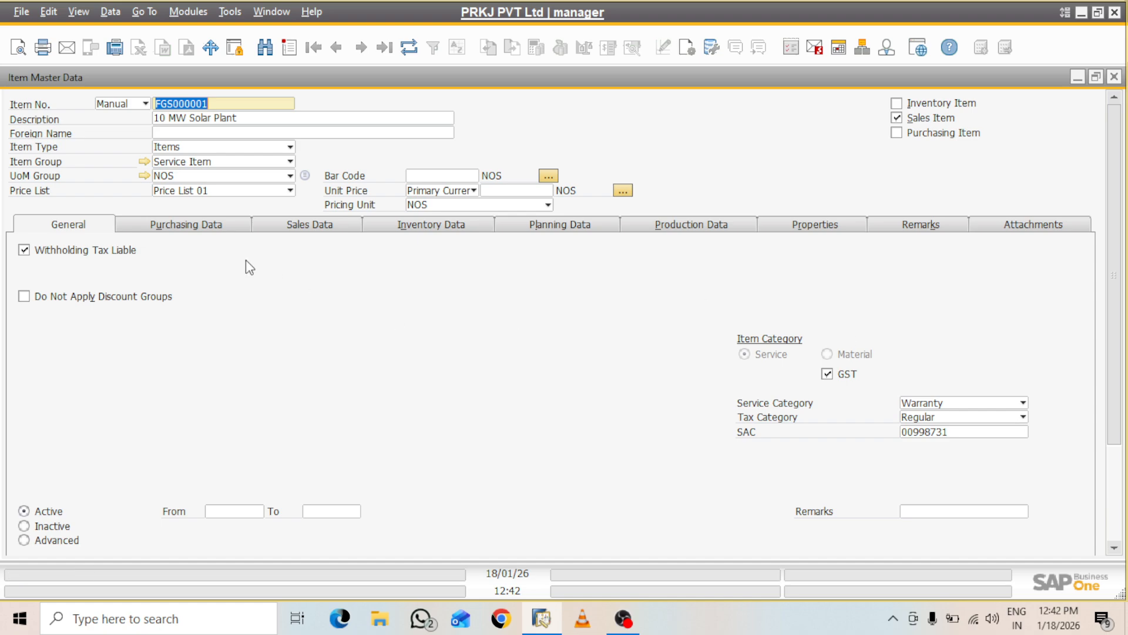
Check the item's Sales, Inventory and Planning Data tabs, then close Item Master Data
click(312, 226)
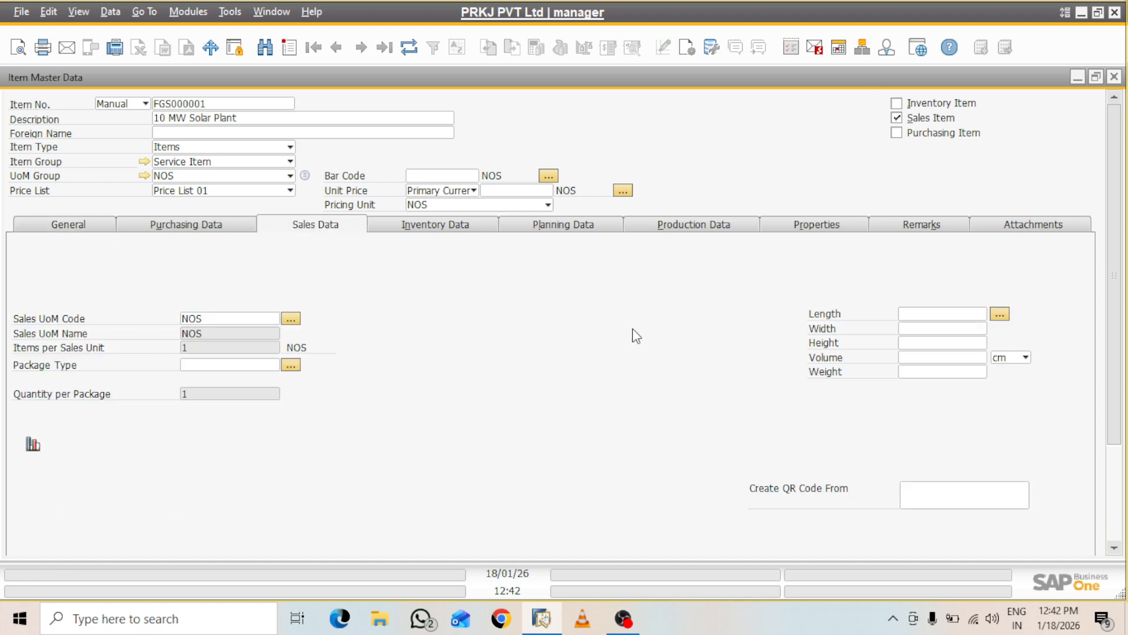
click(481, 228)
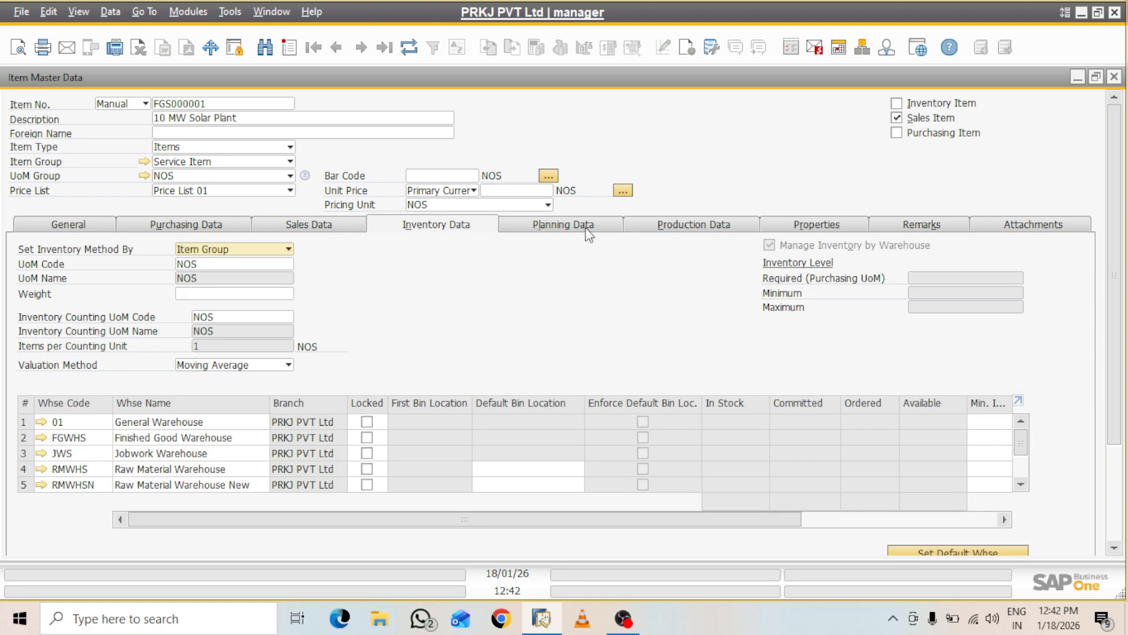
click(585, 226)
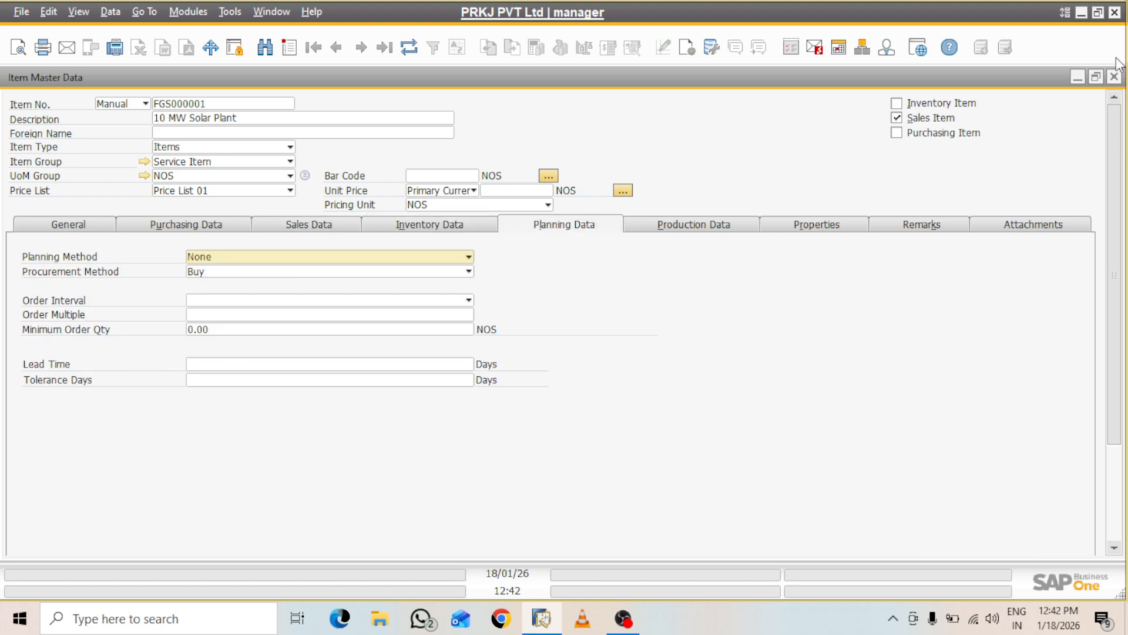
click(1113, 77)
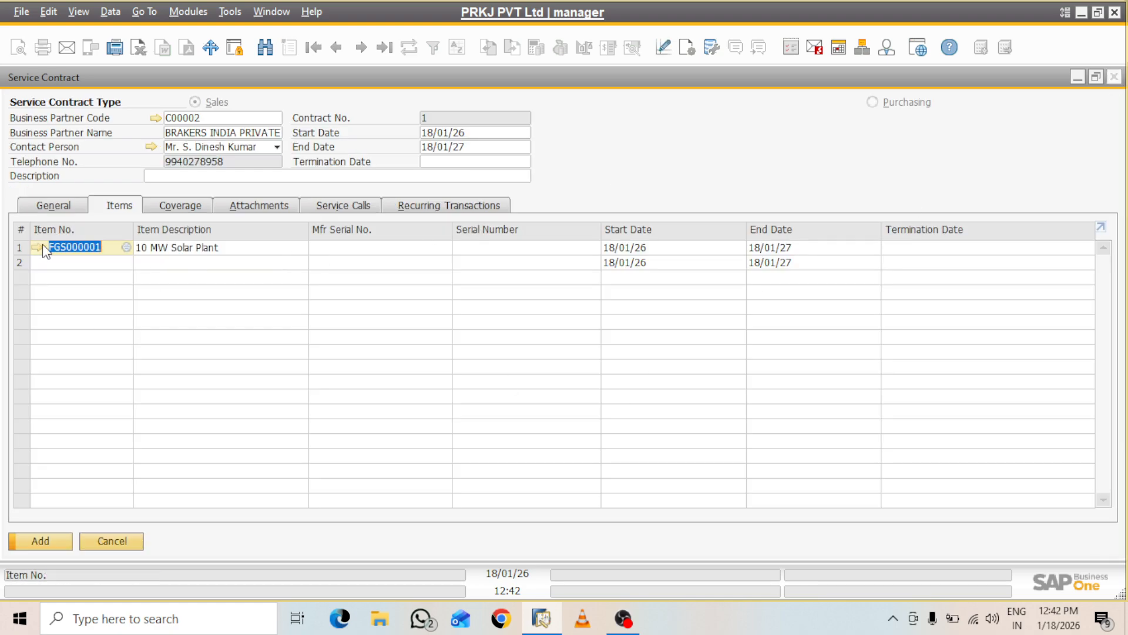
Open the Customer Equipment Card list for line 1's Serial Number
click(502, 247)
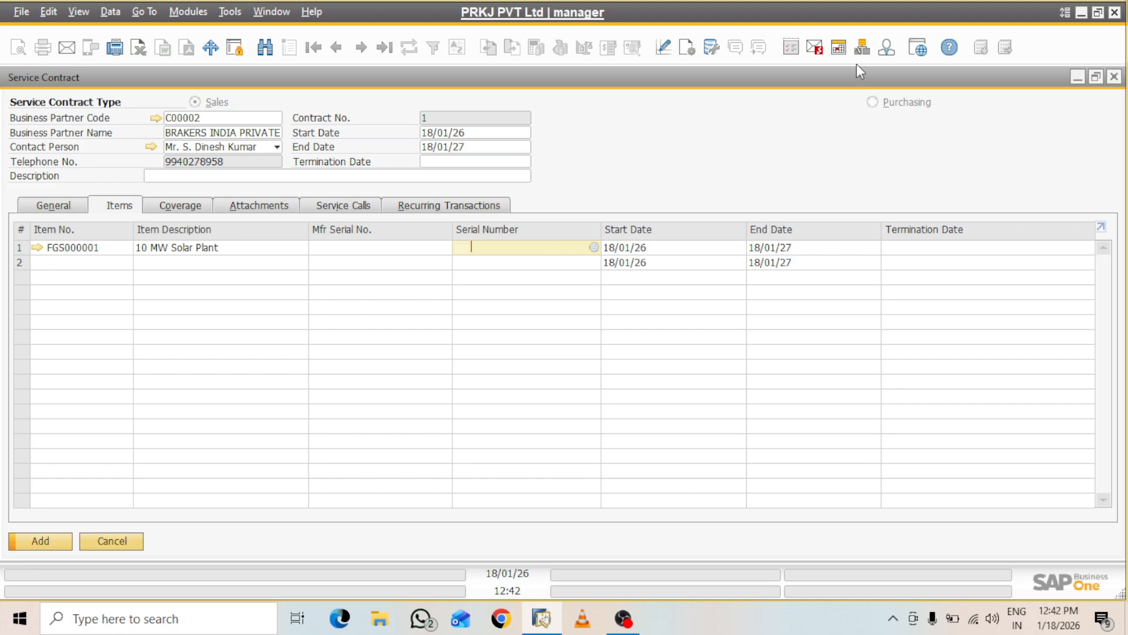
click(1078, 77)
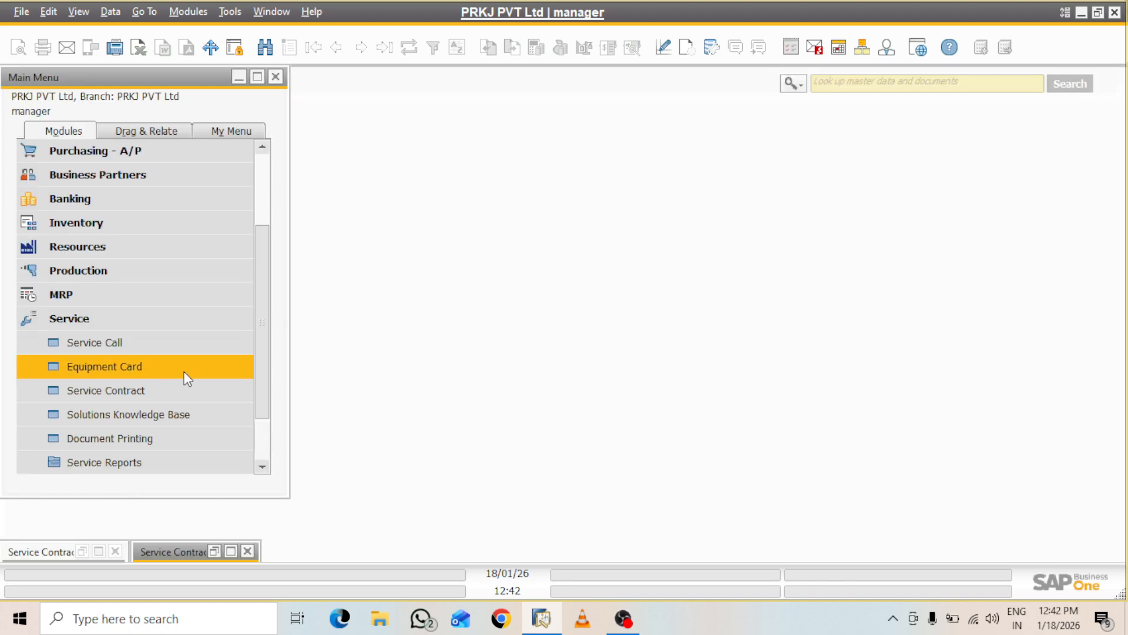
click(227, 549)
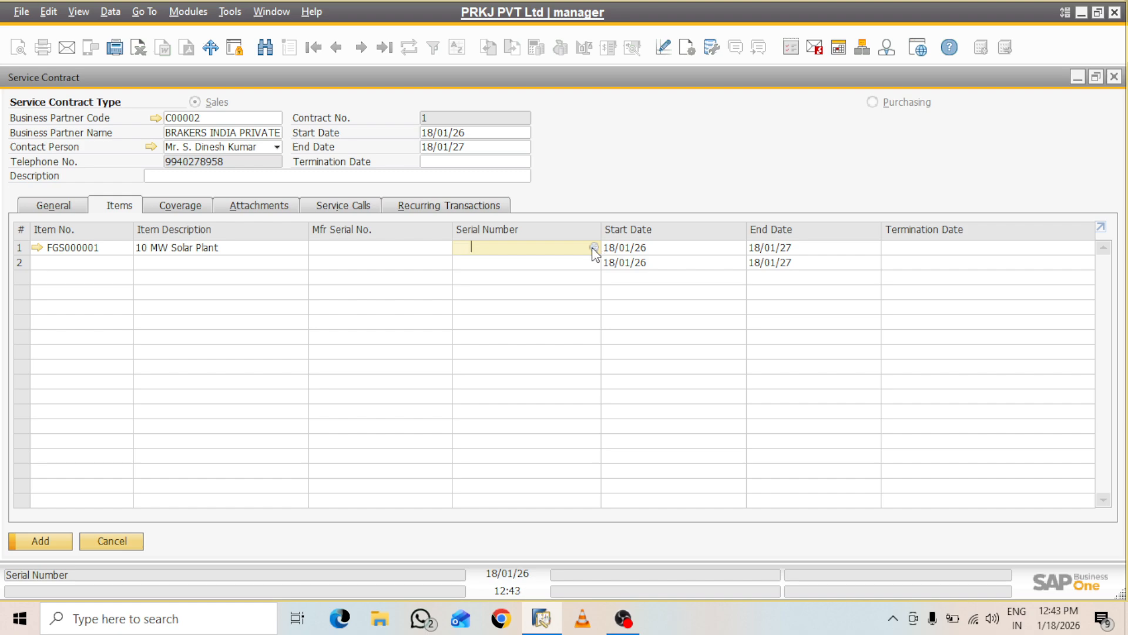
click(593, 247)
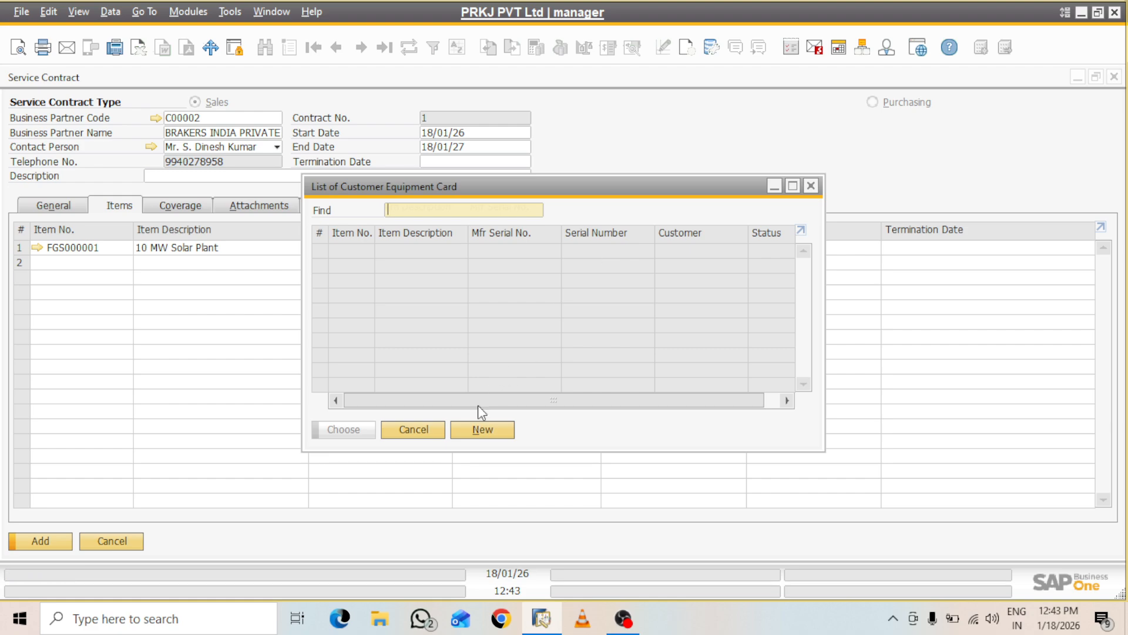
Start a new Equipment Card with Mfr serial 2233345 and serial number 123456
click(500, 429)
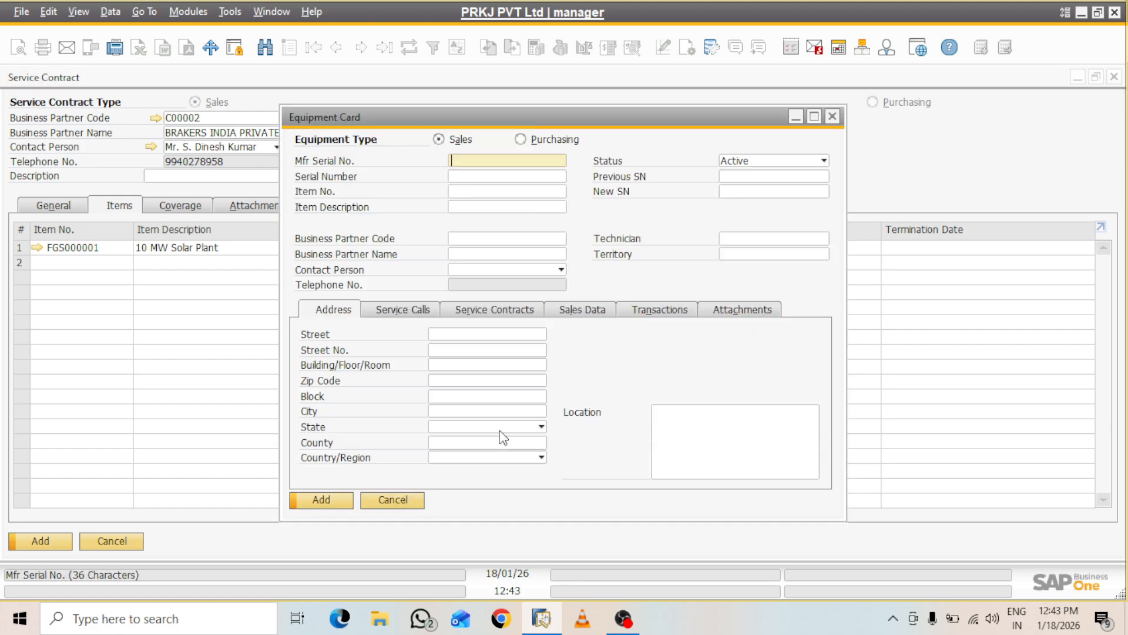
click(814, 117)
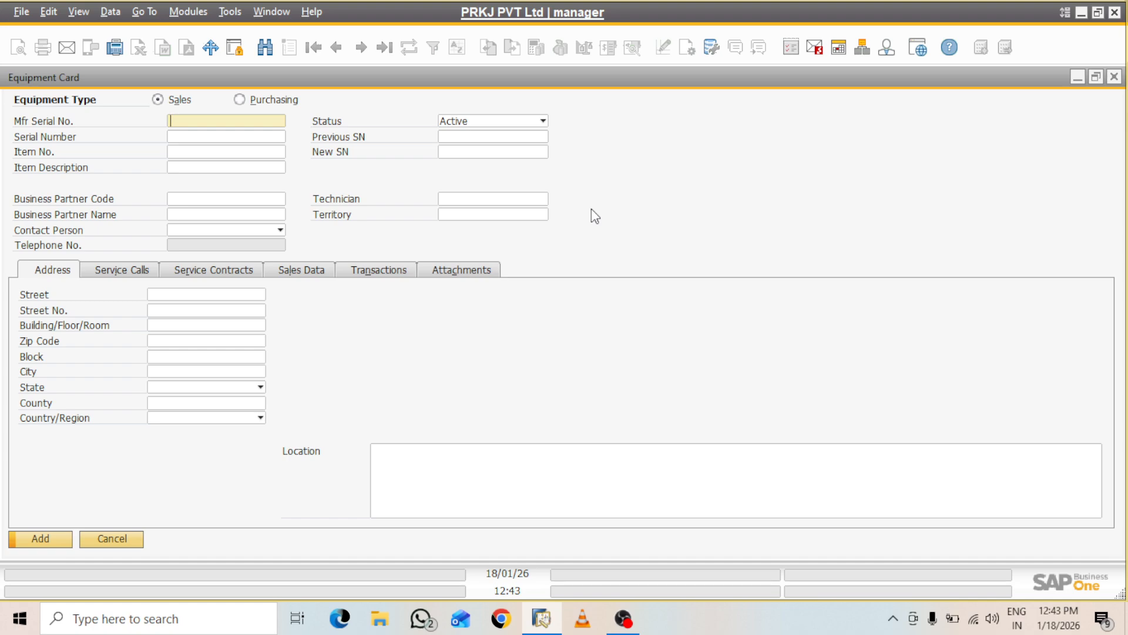
text(2233345)
click(228, 136)
text(1)
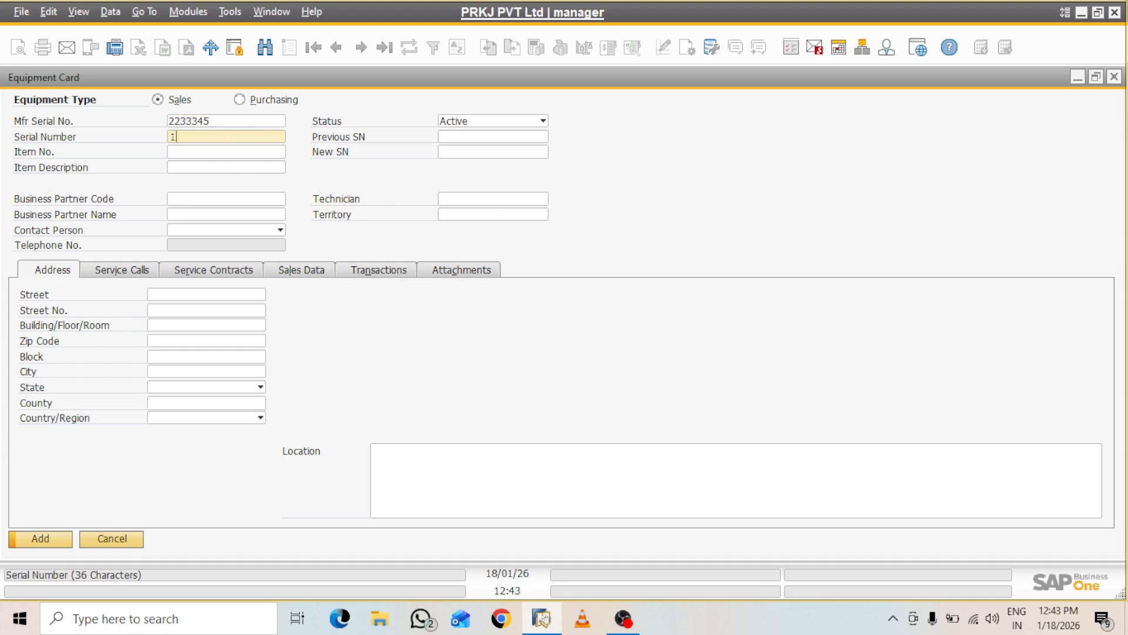
text(23456)
Set the equipment's item to FGS000001 (10 MW Solar Plant) and minimize the card
click(233, 151)
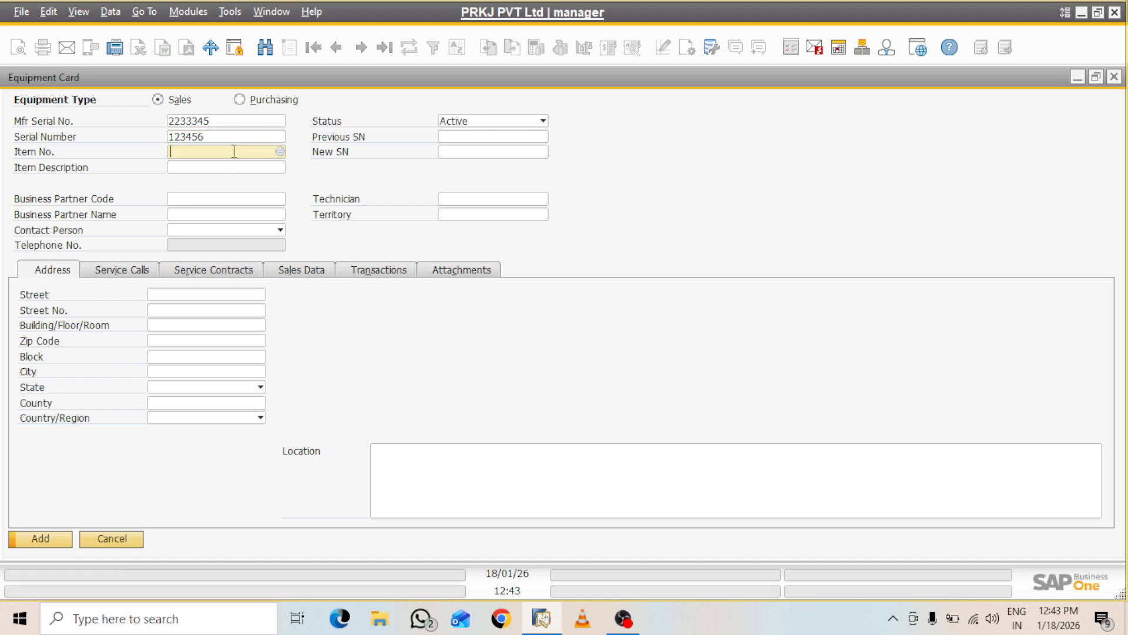
click(280, 152)
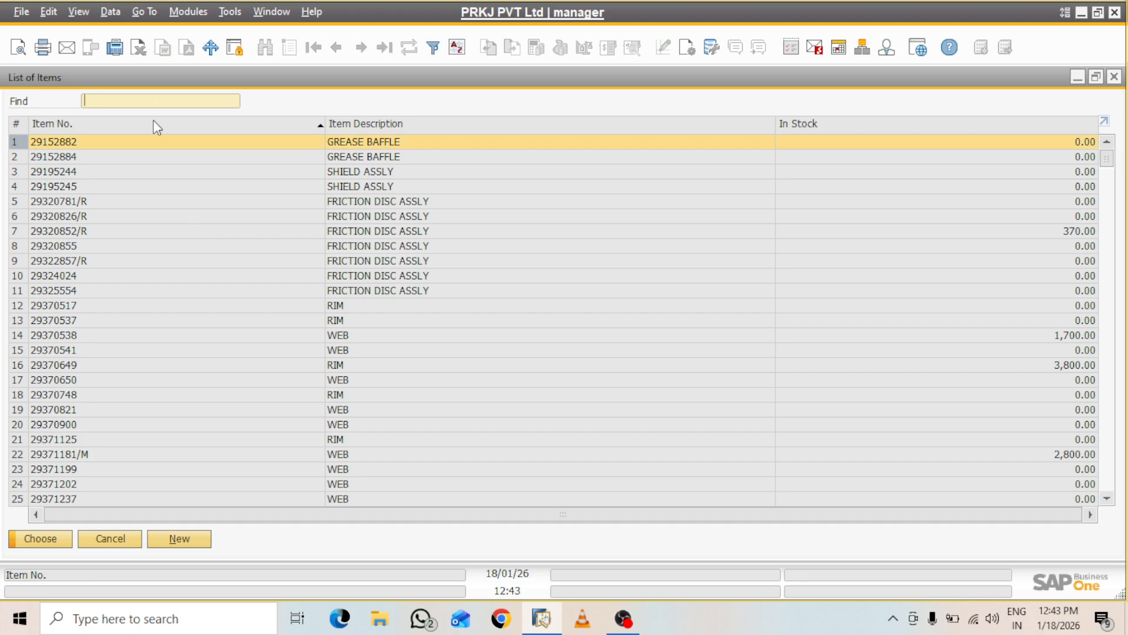
text(fg)
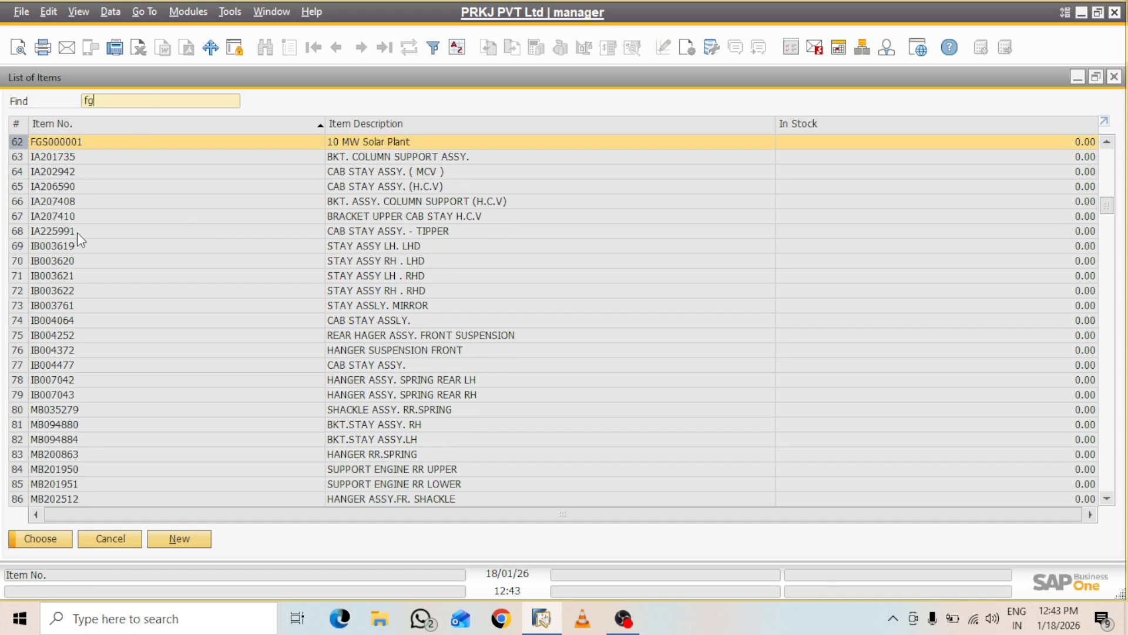
click(55, 543)
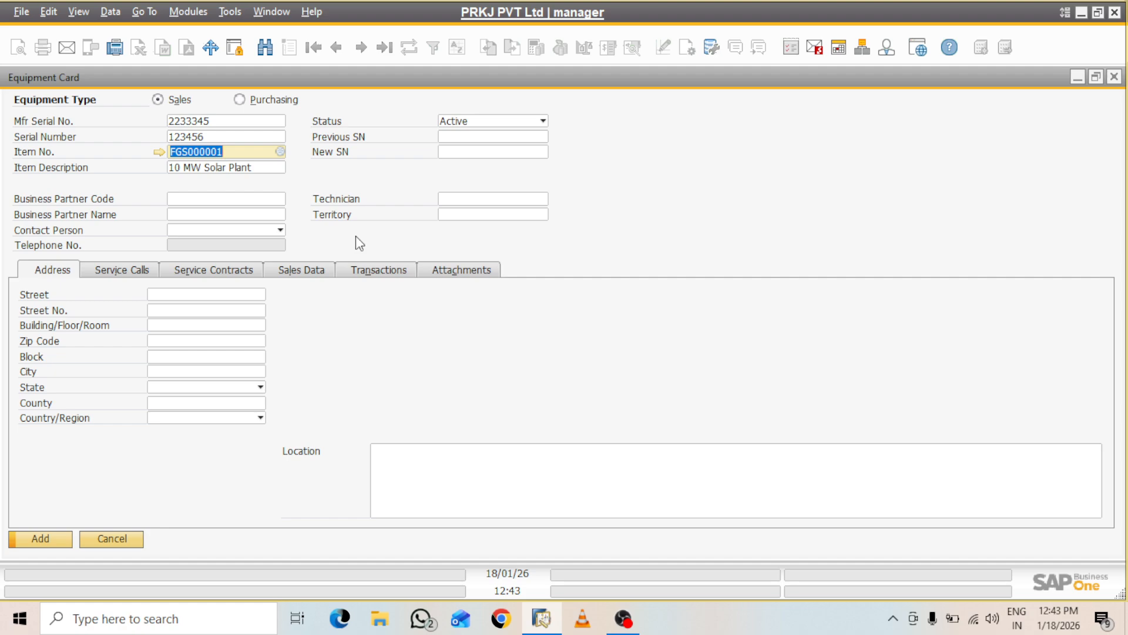
click(280, 198)
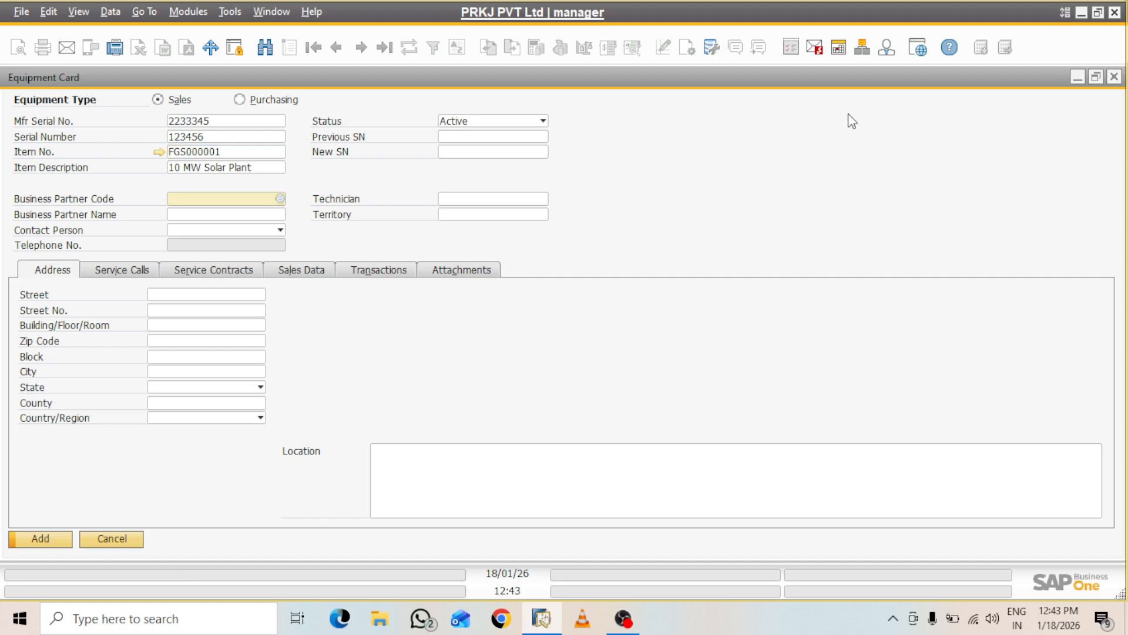
click(1077, 78)
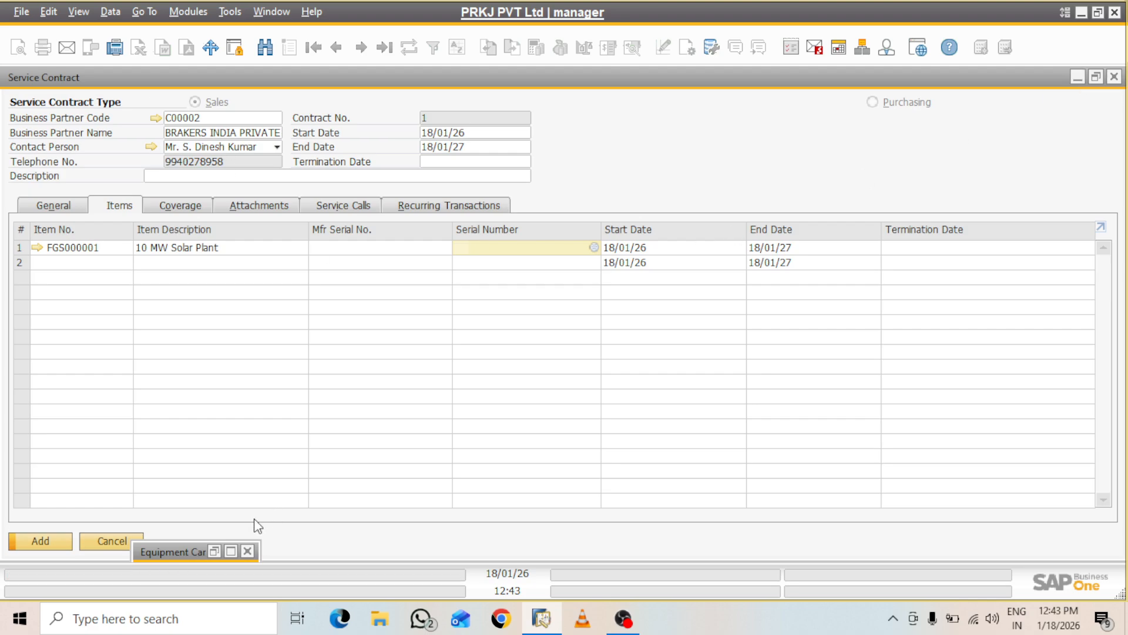
Assign customer C00002 as the equipment card's business partner
click(231, 551)
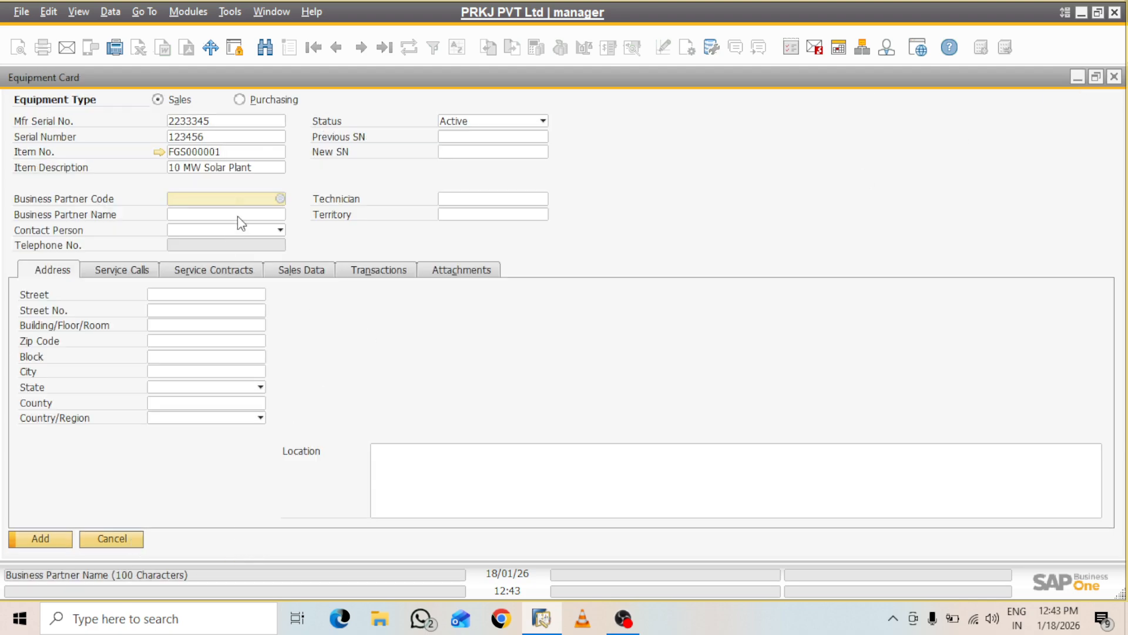
click(280, 198)
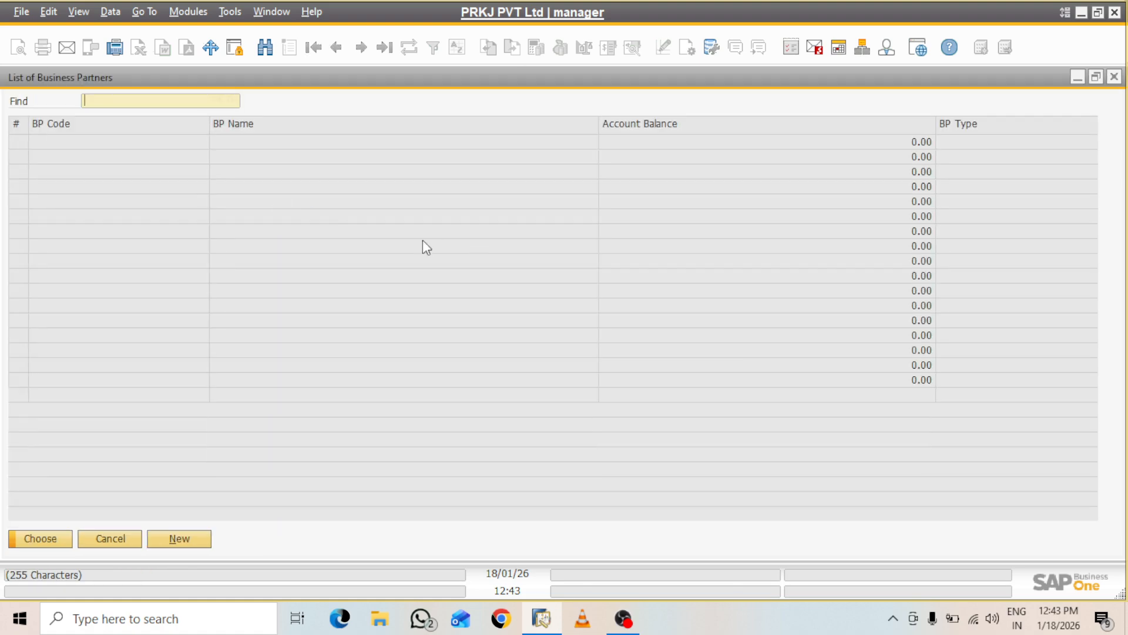
click(71, 152)
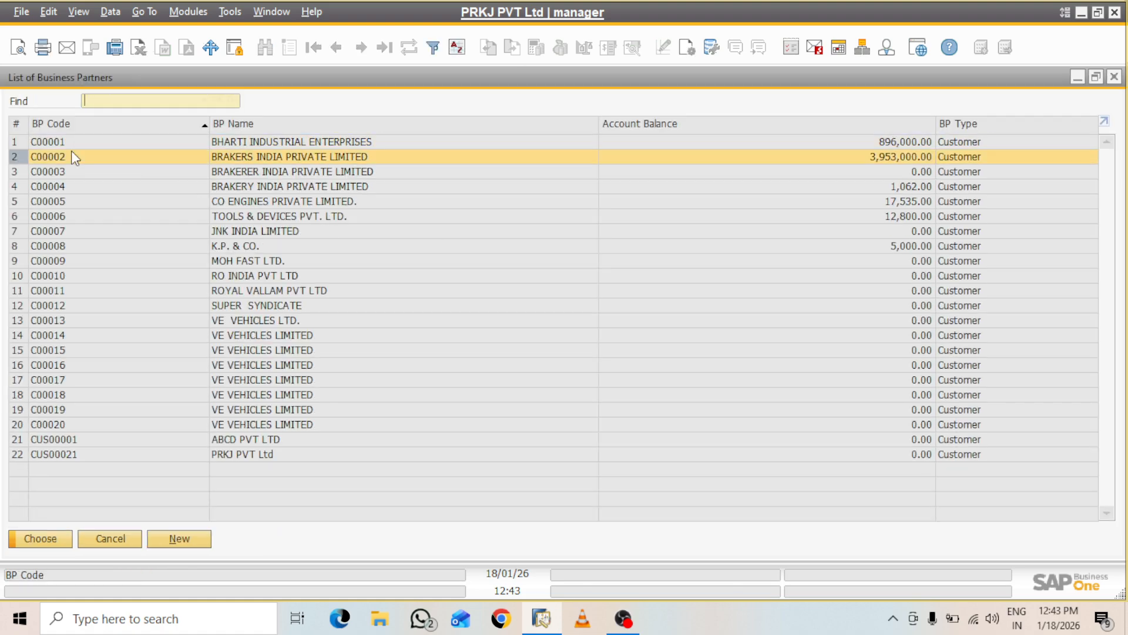
click(49, 537)
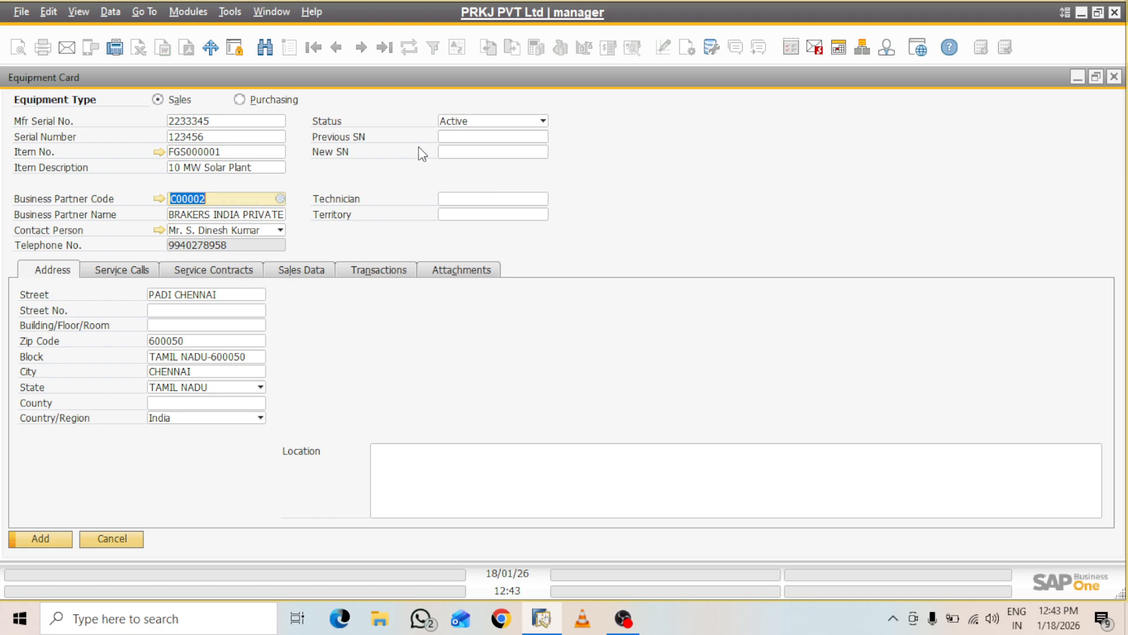
Check the Previous SN and New SN lookups and cancel both without choosing
click(463, 138)
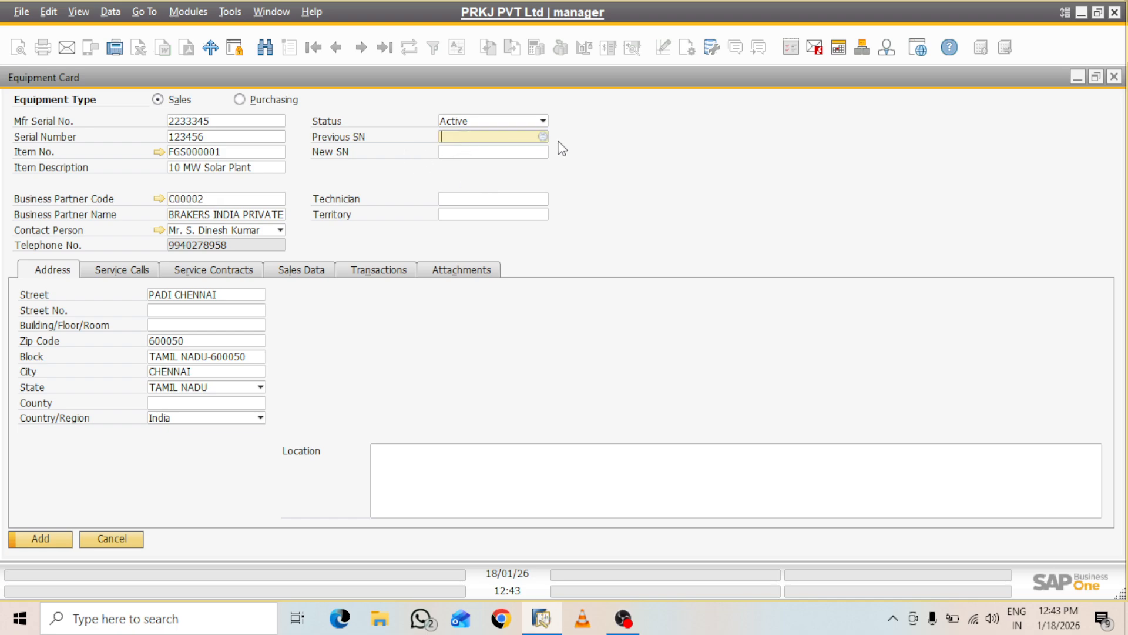
click(543, 137)
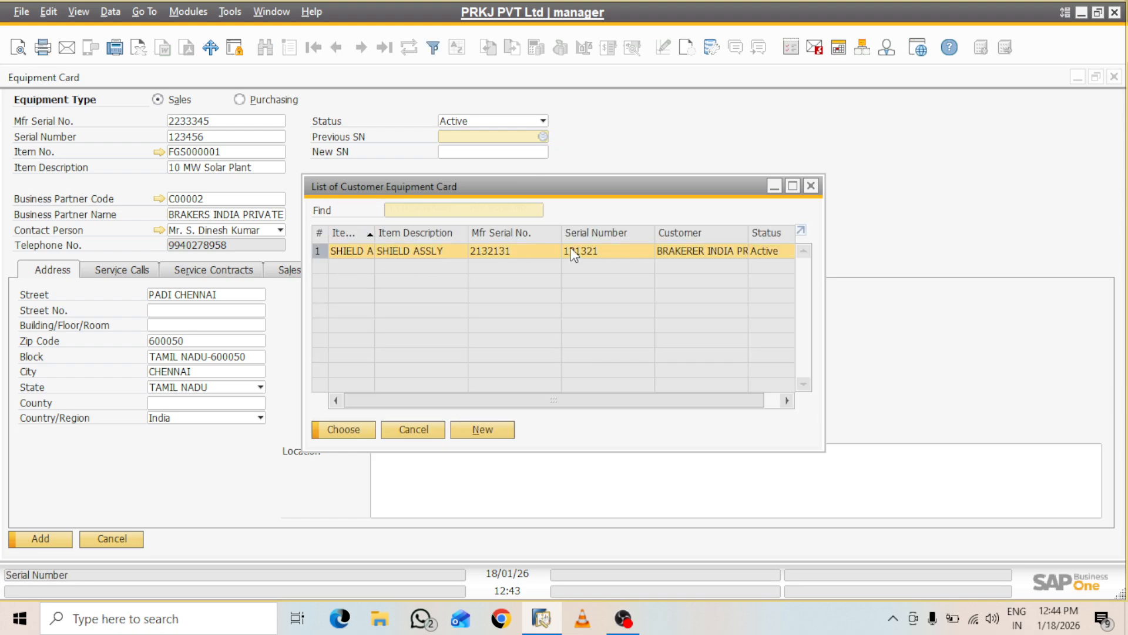
click(418, 428)
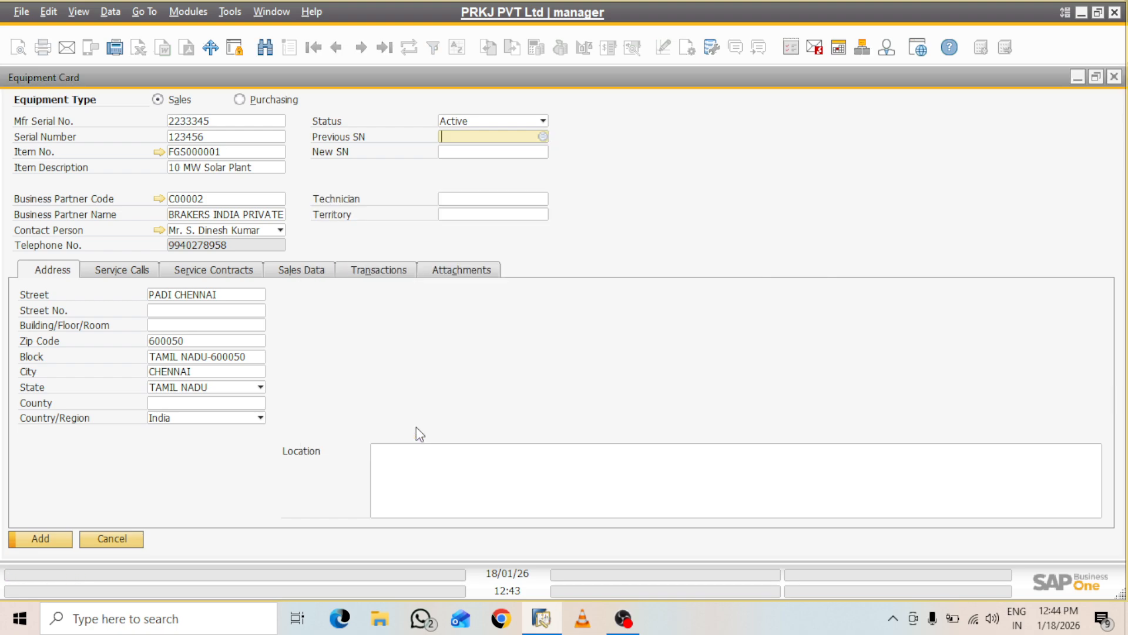
click(491, 152)
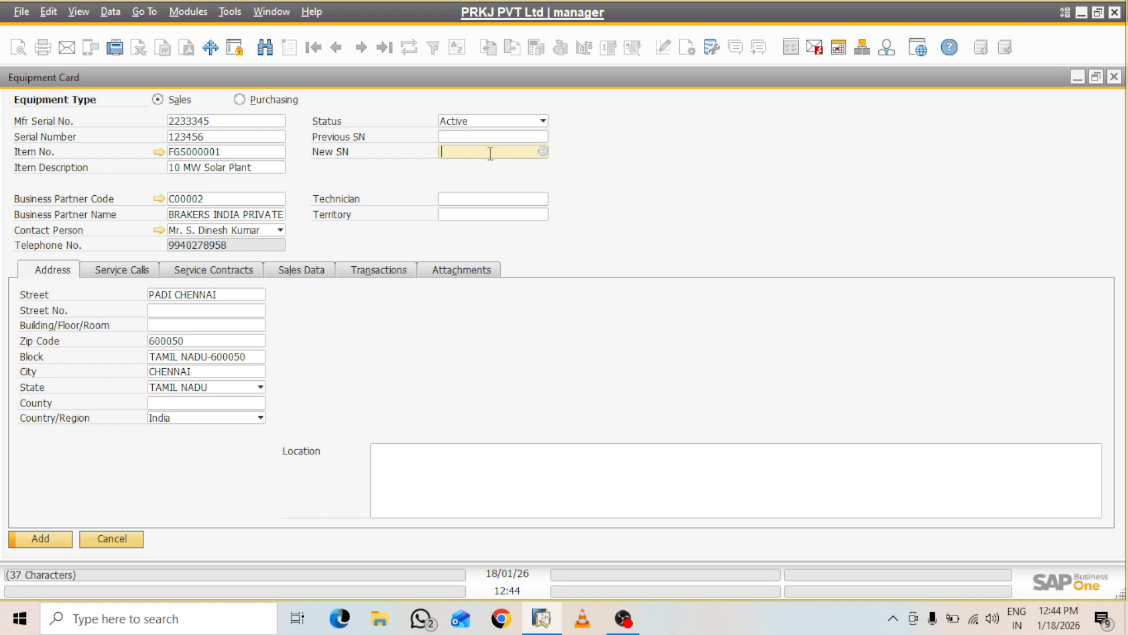
click(543, 153)
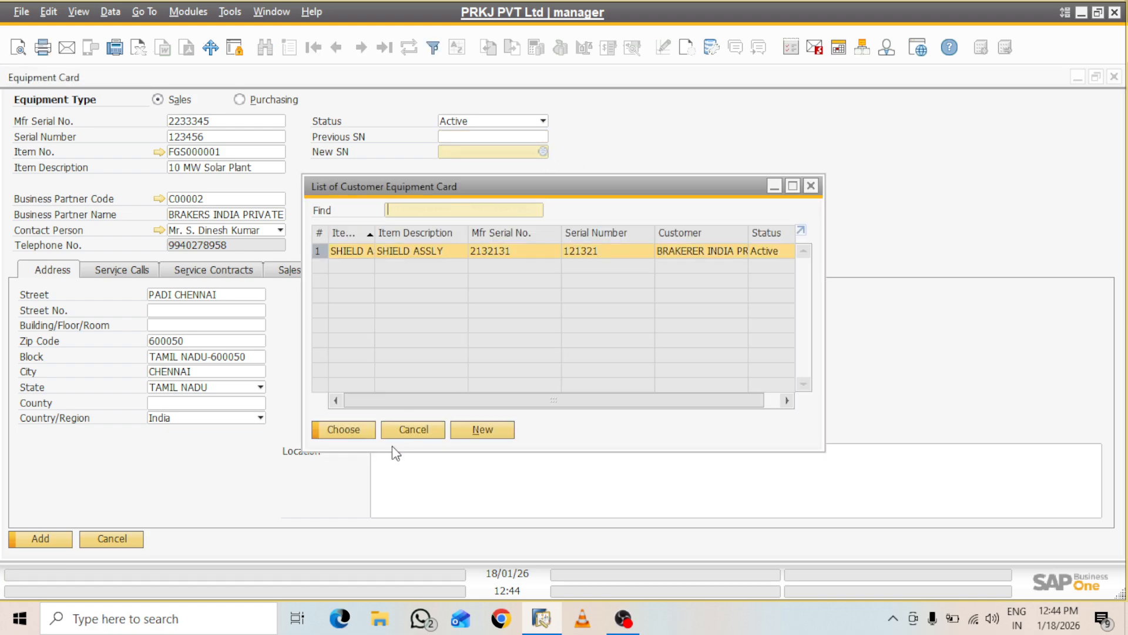
click(416, 435)
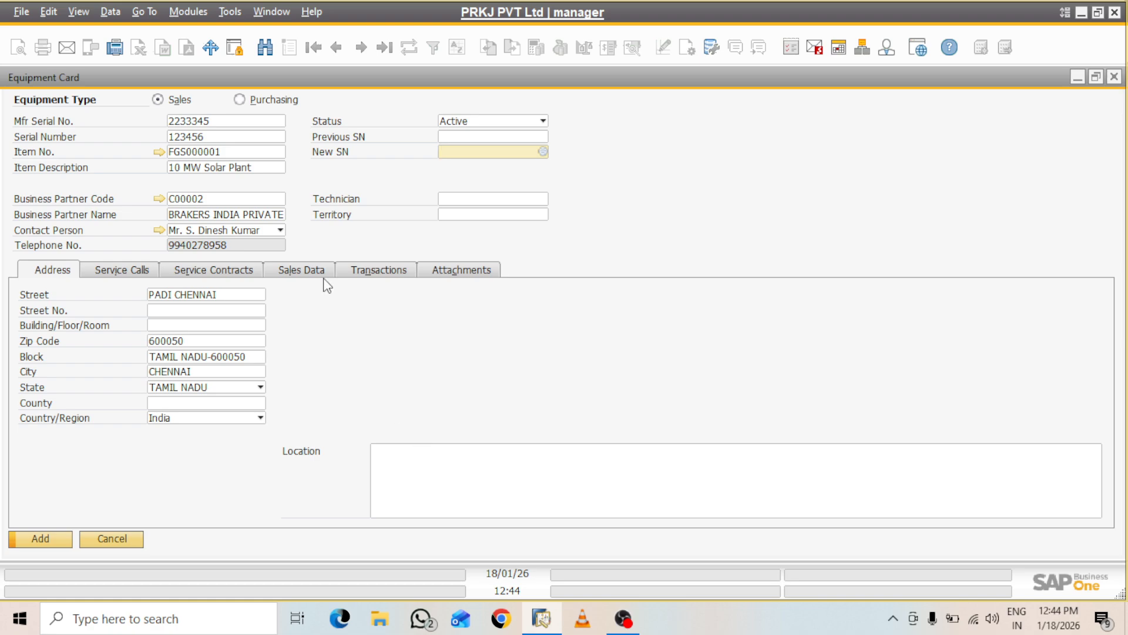
click(474, 200)
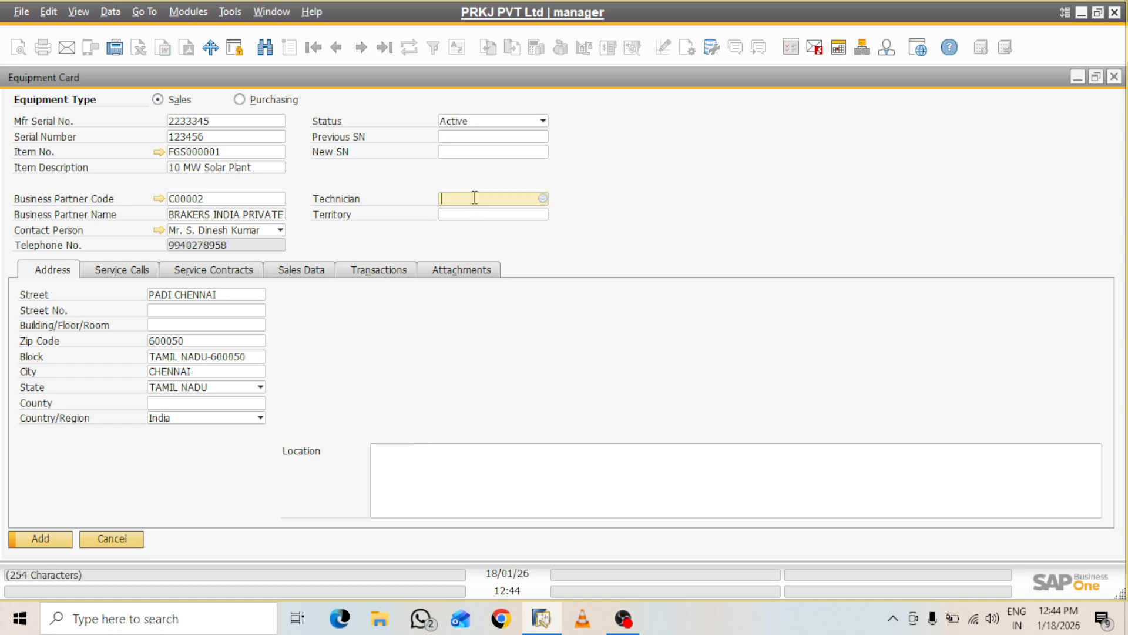
Create a new technician employee with first and last name and job title Engg
click(542, 198)
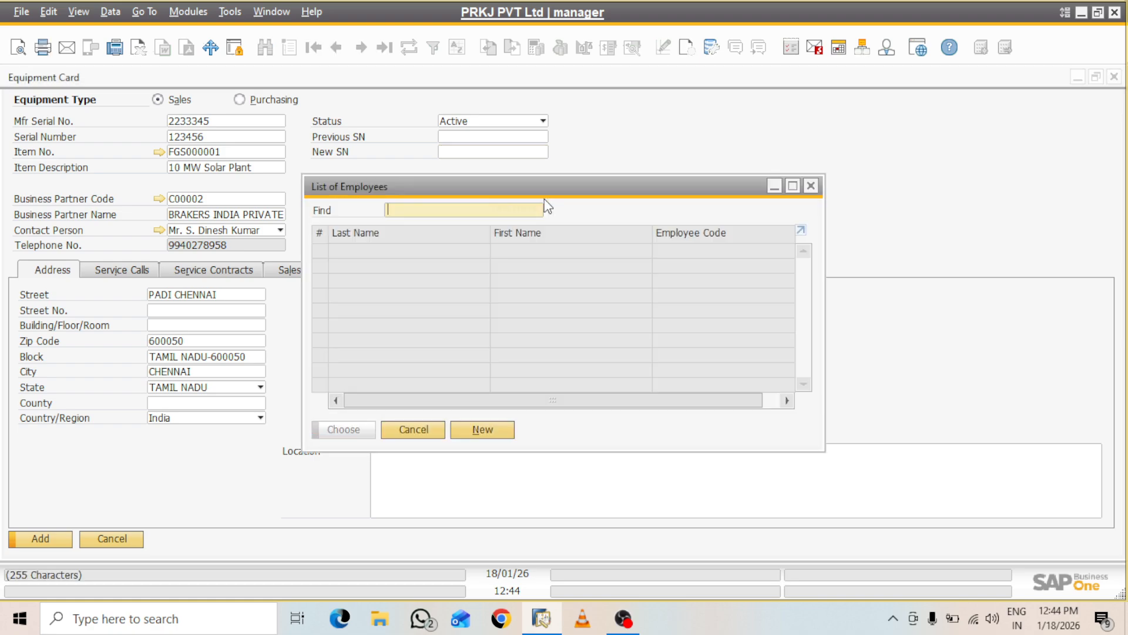
click(484, 434)
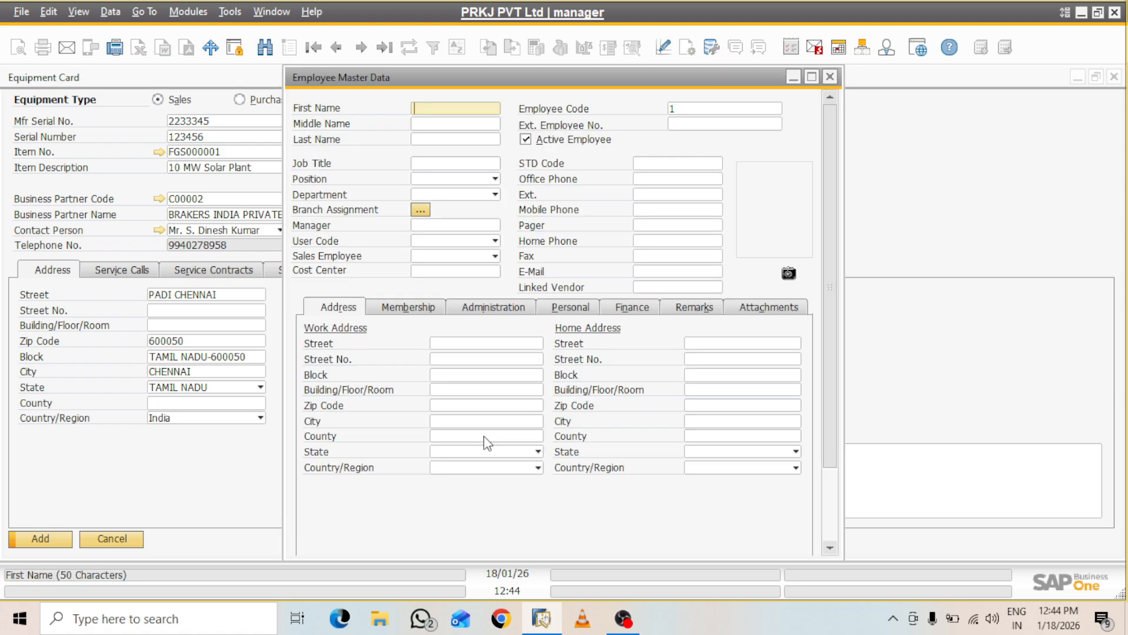
click(429, 140)
text(Jha)
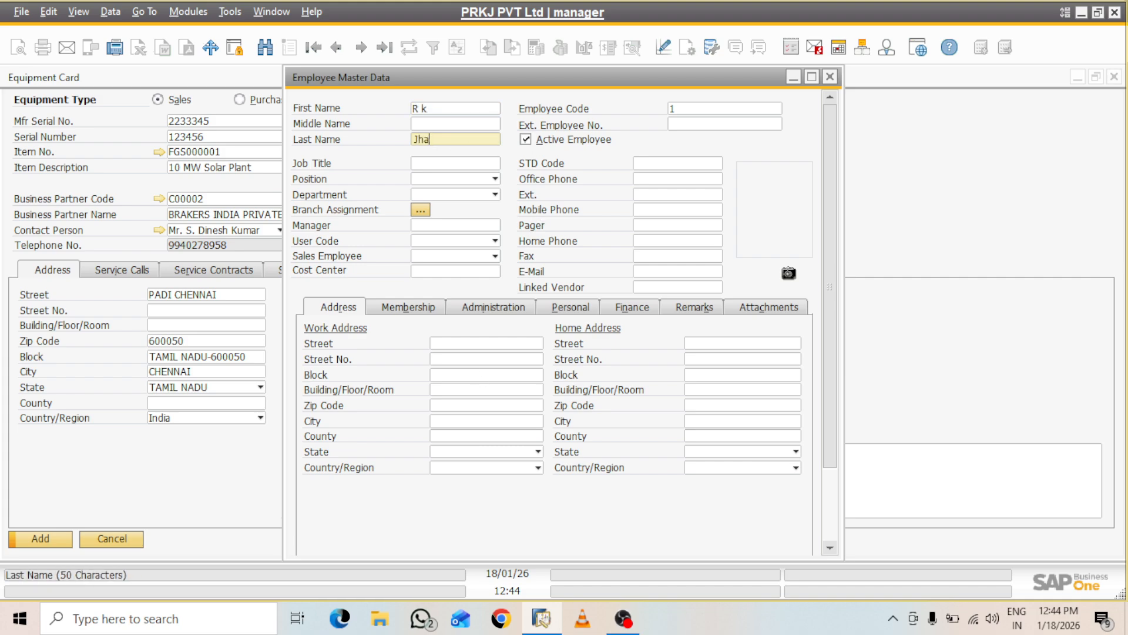
click(461, 164)
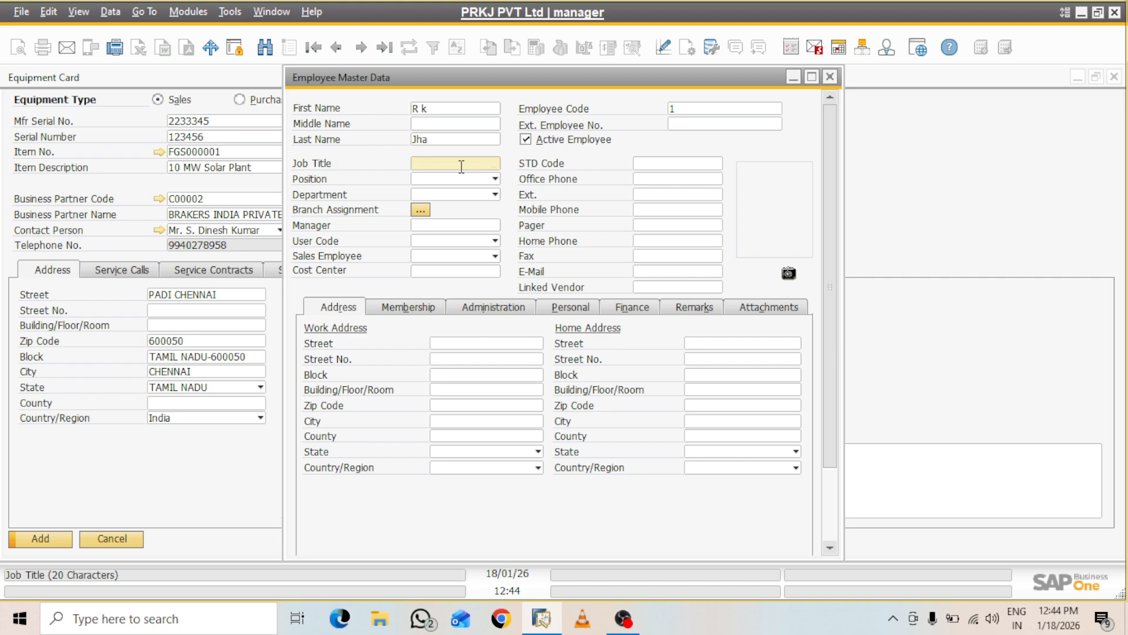
text(Engg)
click(463, 181)
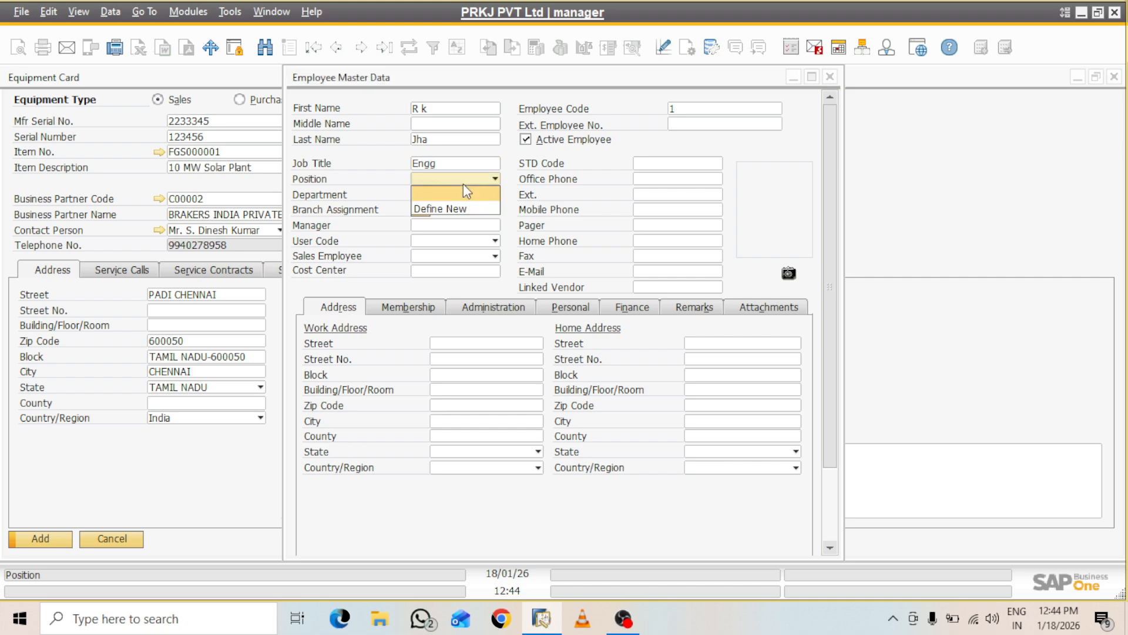
click(453, 209)
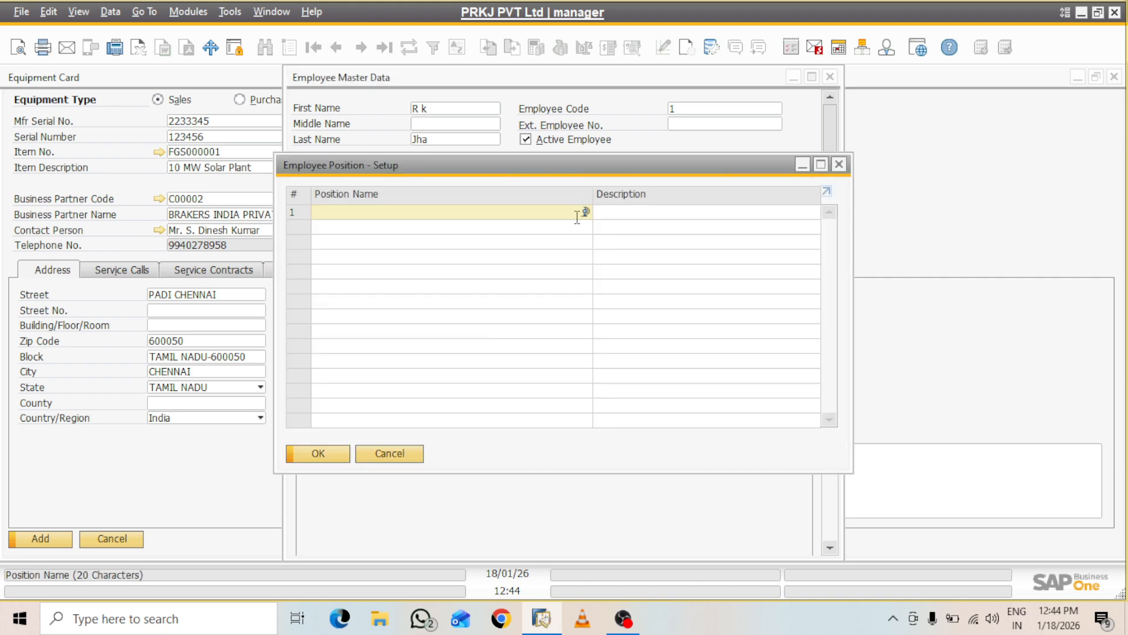
Define position Site Engineer, description Site Engineer, and apply it to the employee
text(Site)
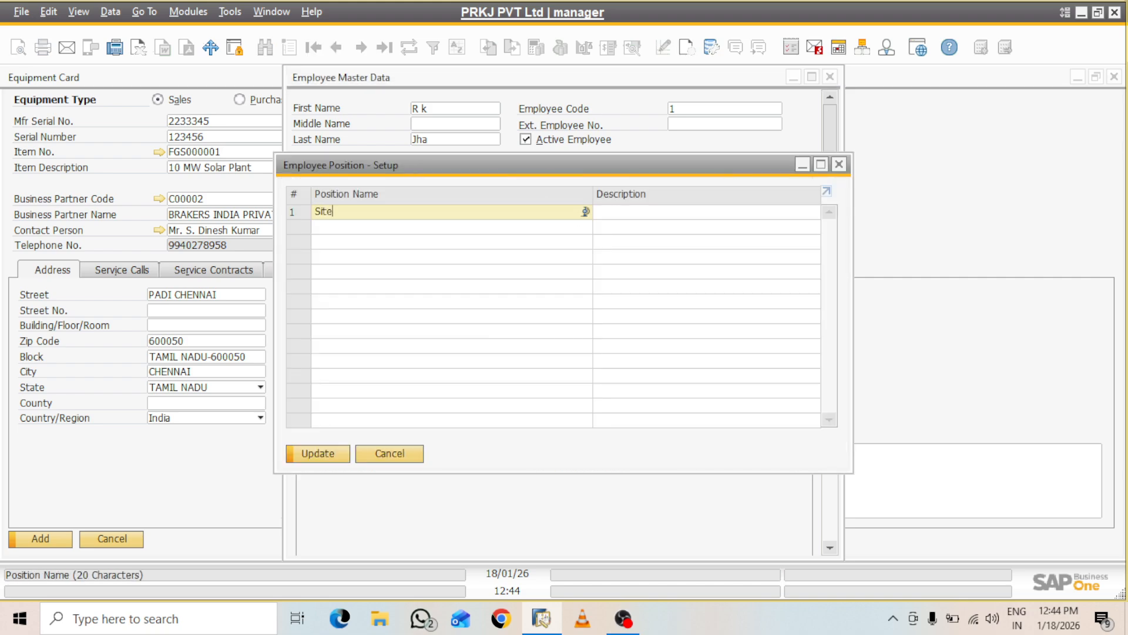
text(Engineer)
drag(420, 215, 267, 218)
key(ctrl+c)
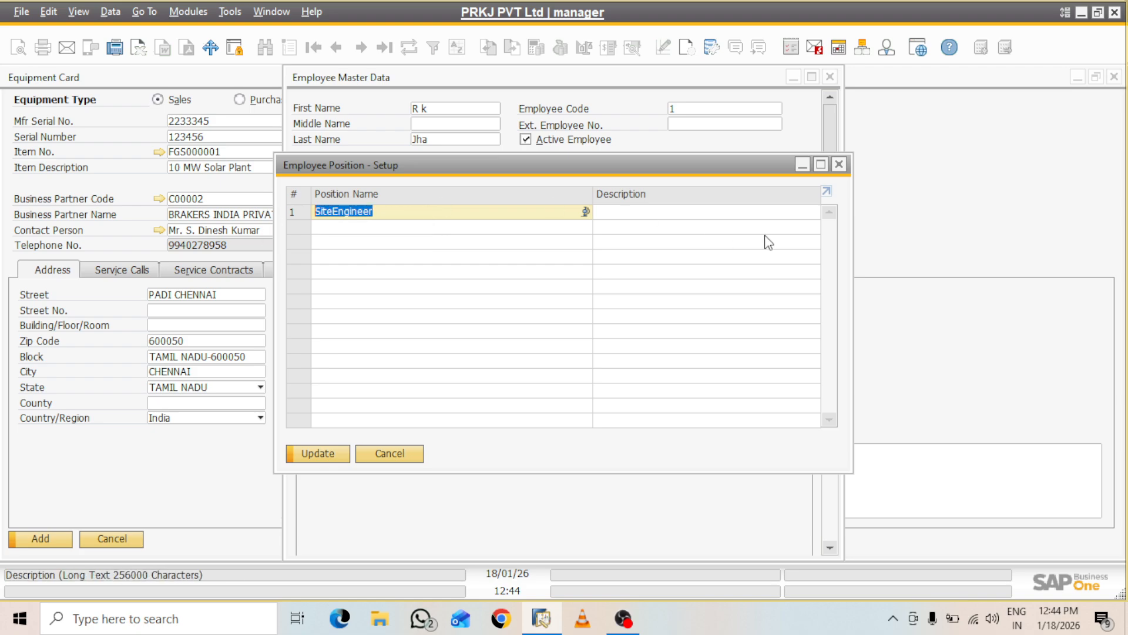
click(661, 213)
key(ctrl+v)
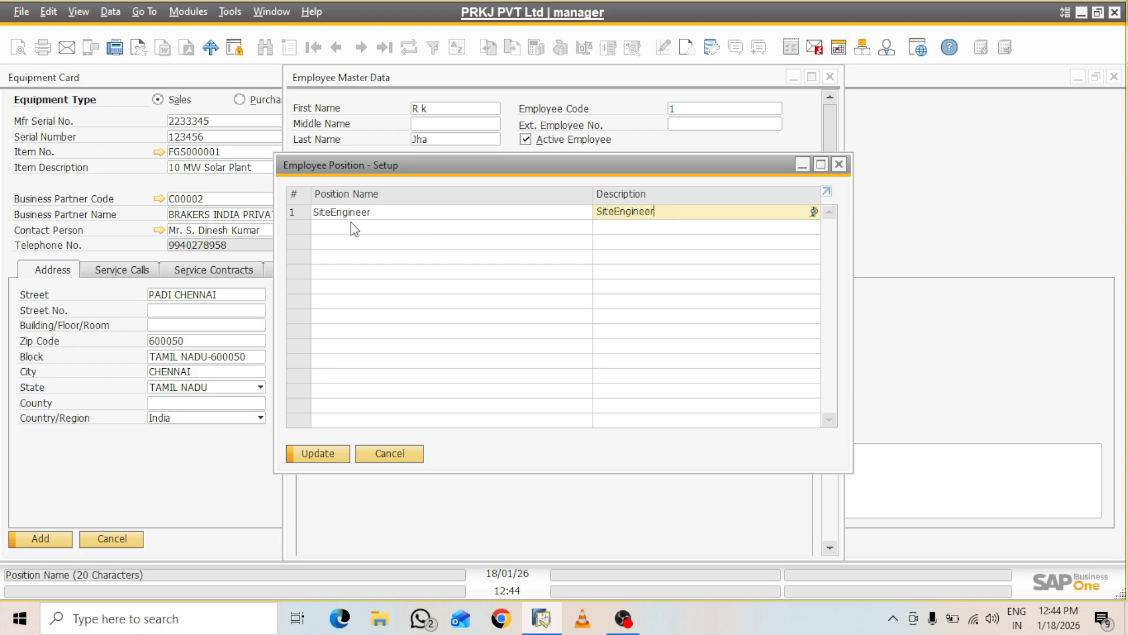
double_click(333, 213)
click(333, 213)
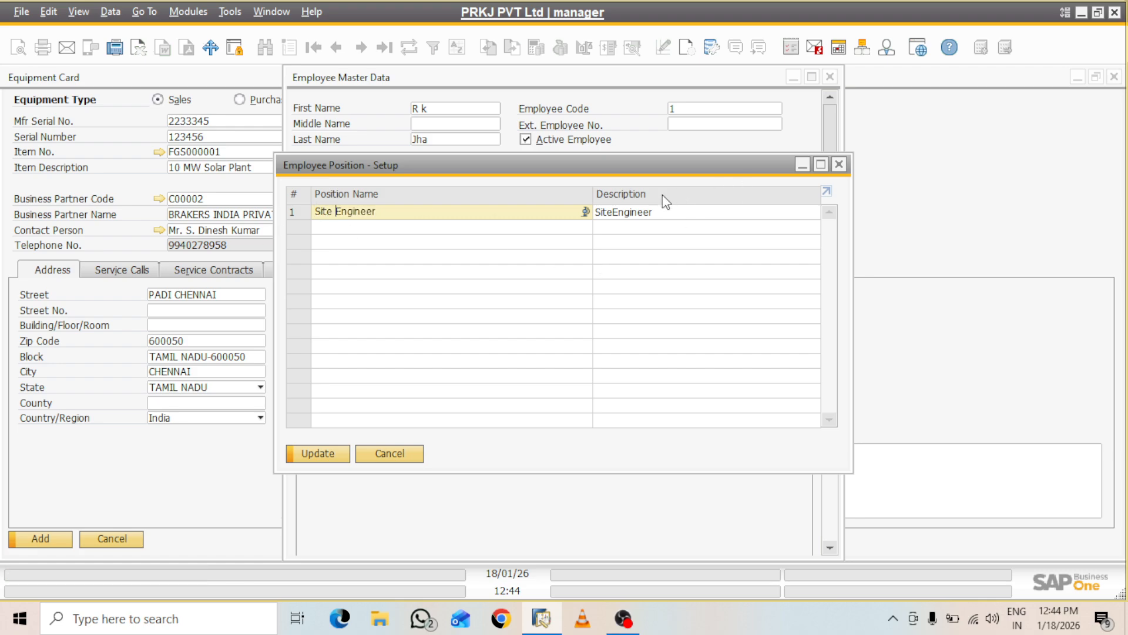
click(613, 211)
click(614, 212)
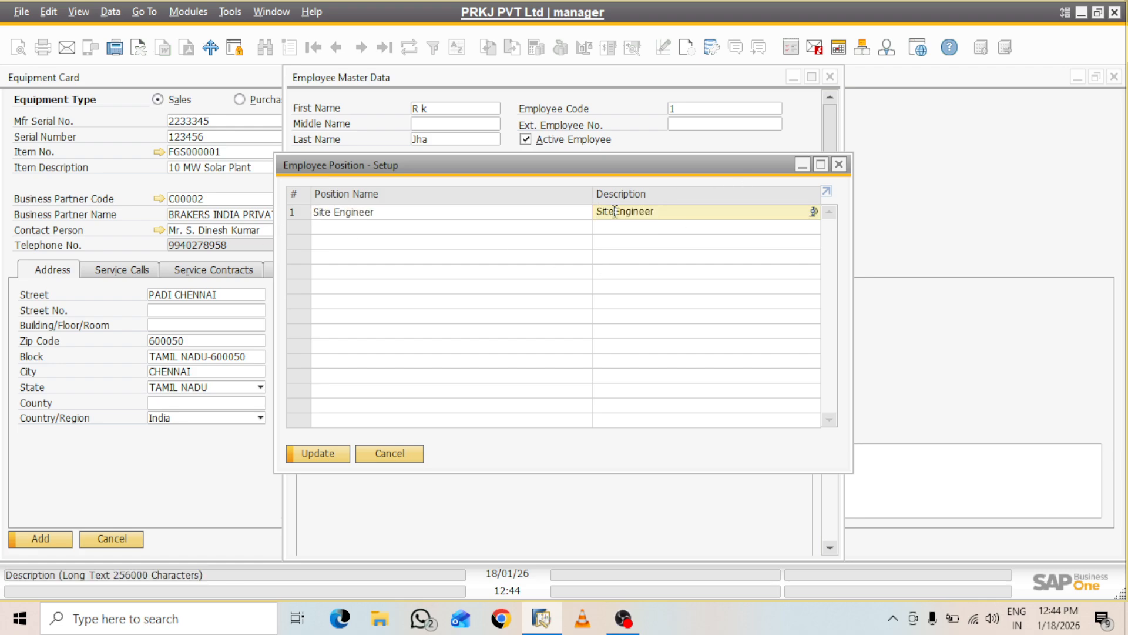
click(314, 457)
click(313, 457)
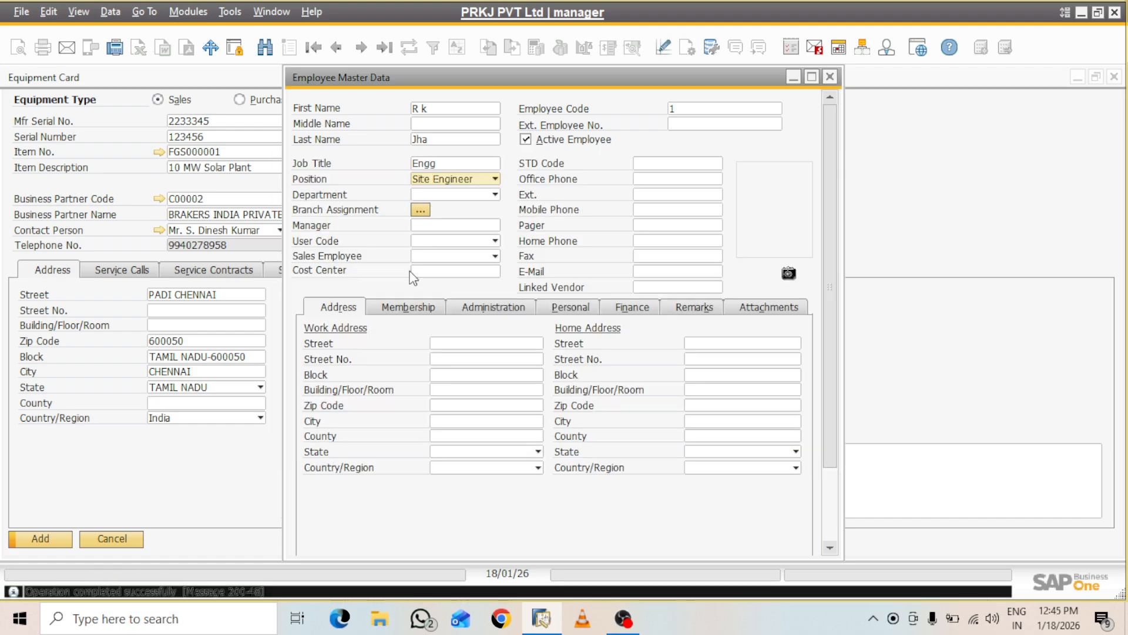
Define department EPC with description EPC and set it for the employee
click(495, 195)
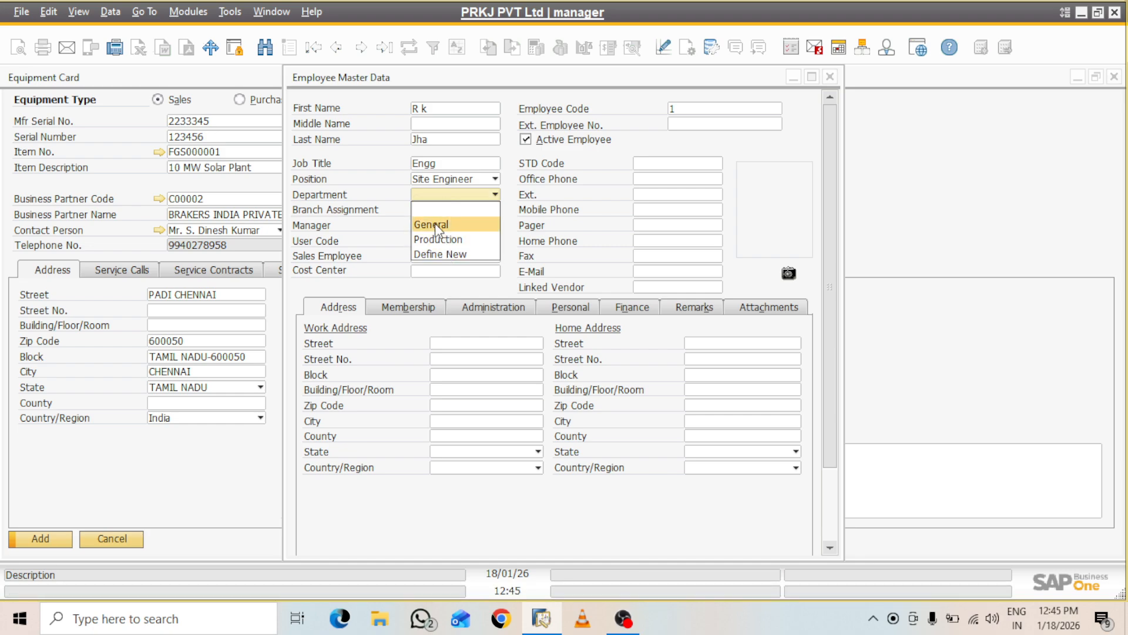
click(438, 254)
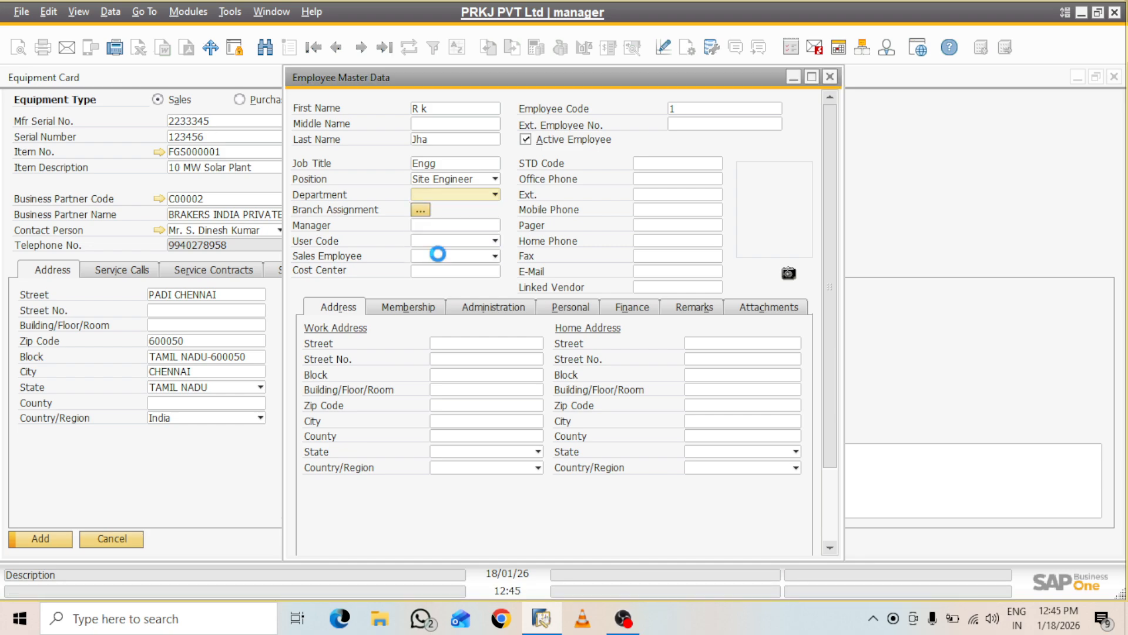
text(EPC)
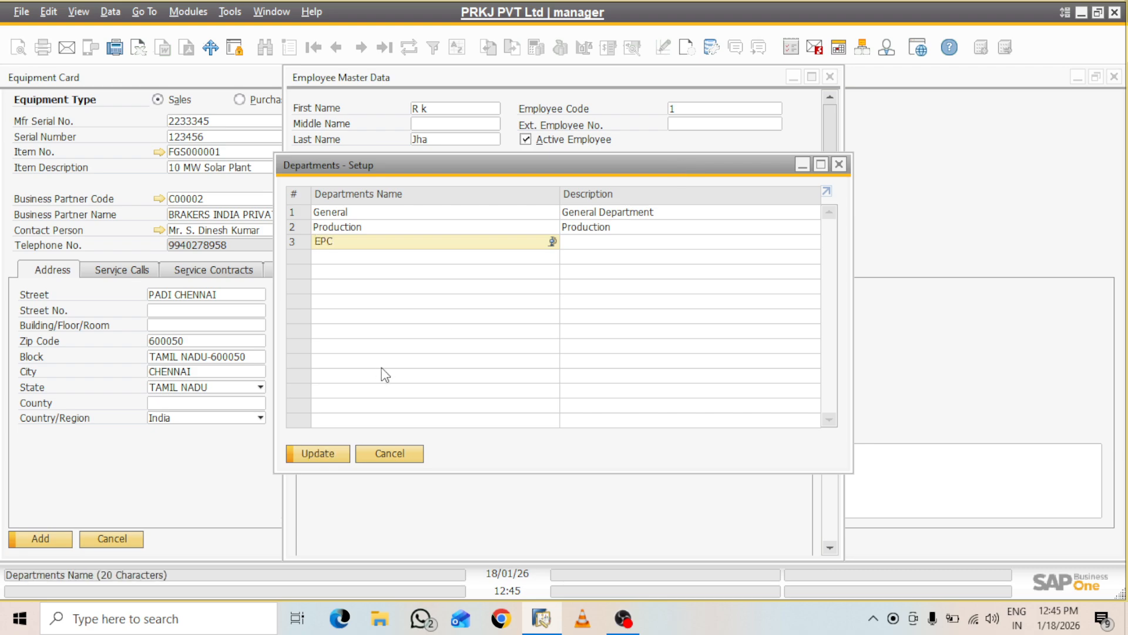
click(599, 247)
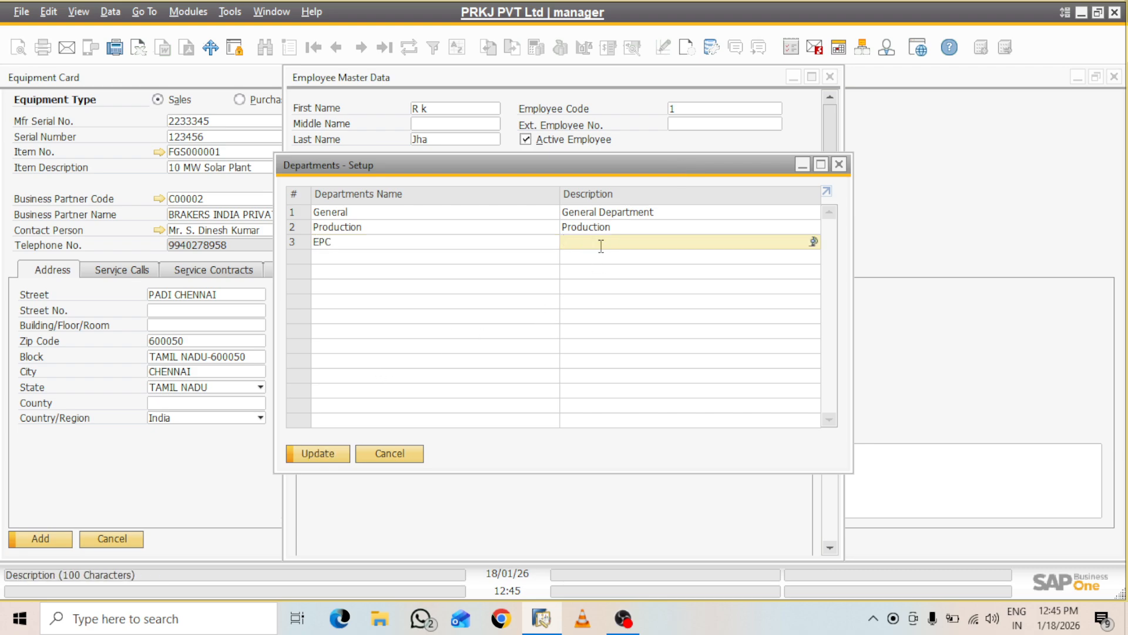
text(EPC)
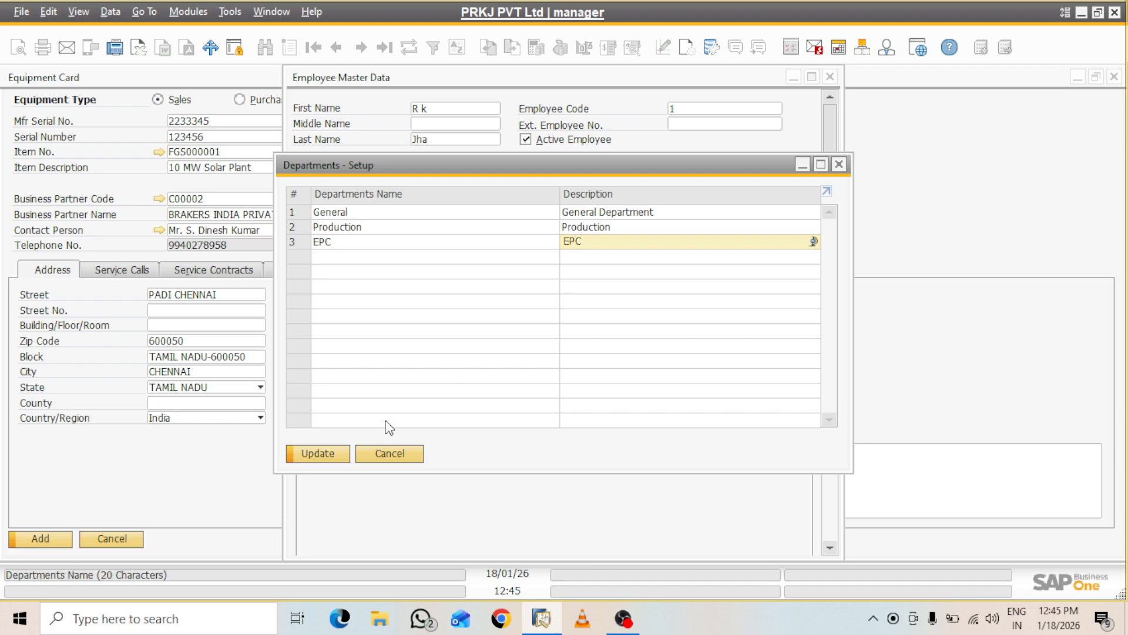
click(347, 455)
click(330, 453)
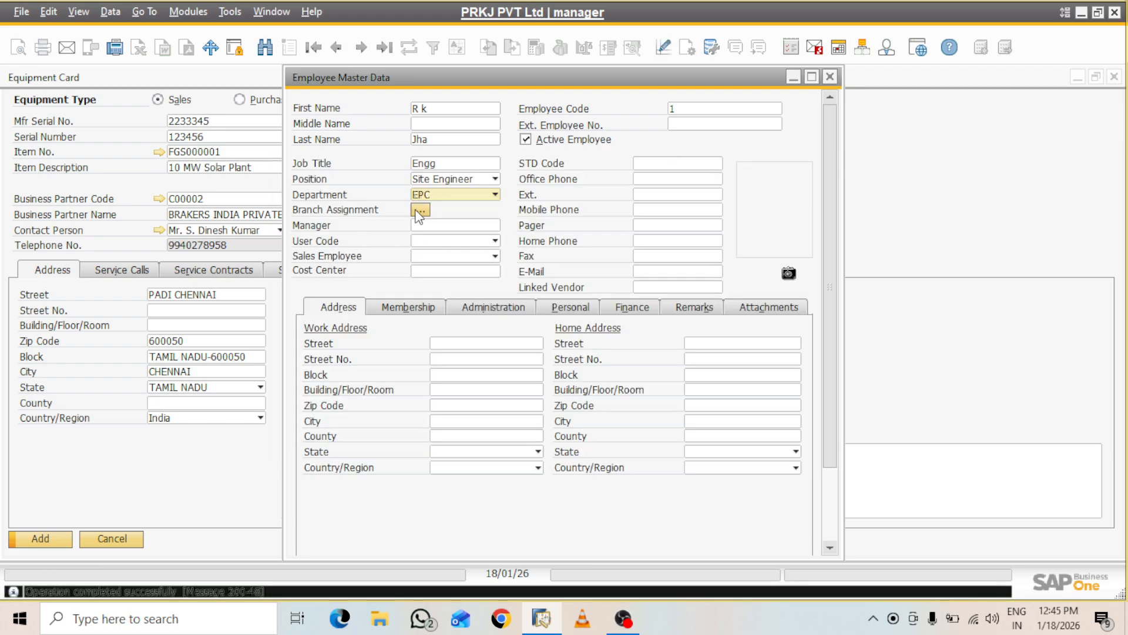
Assign the employee to branch PRKJ PVT Ltd
click(419, 211)
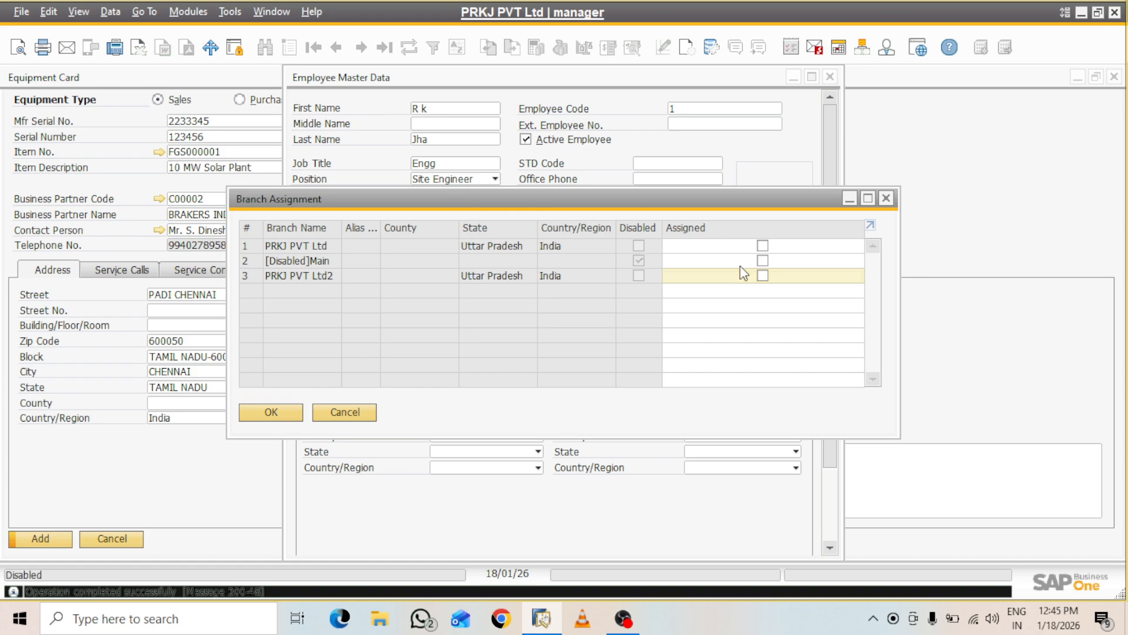
click(763, 246)
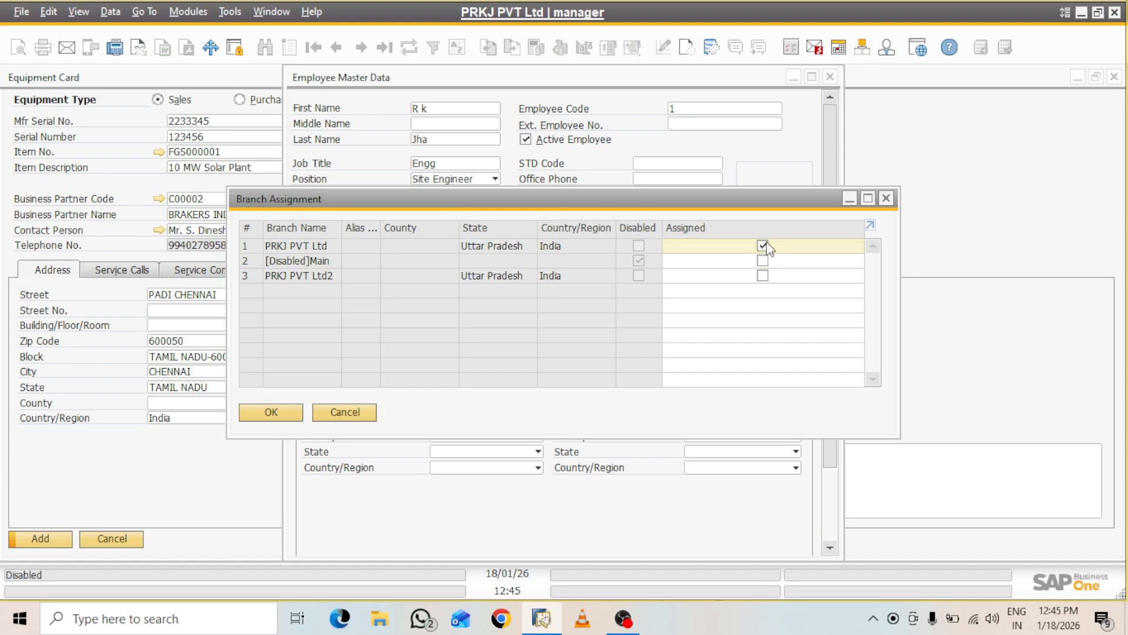
click(269, 415)
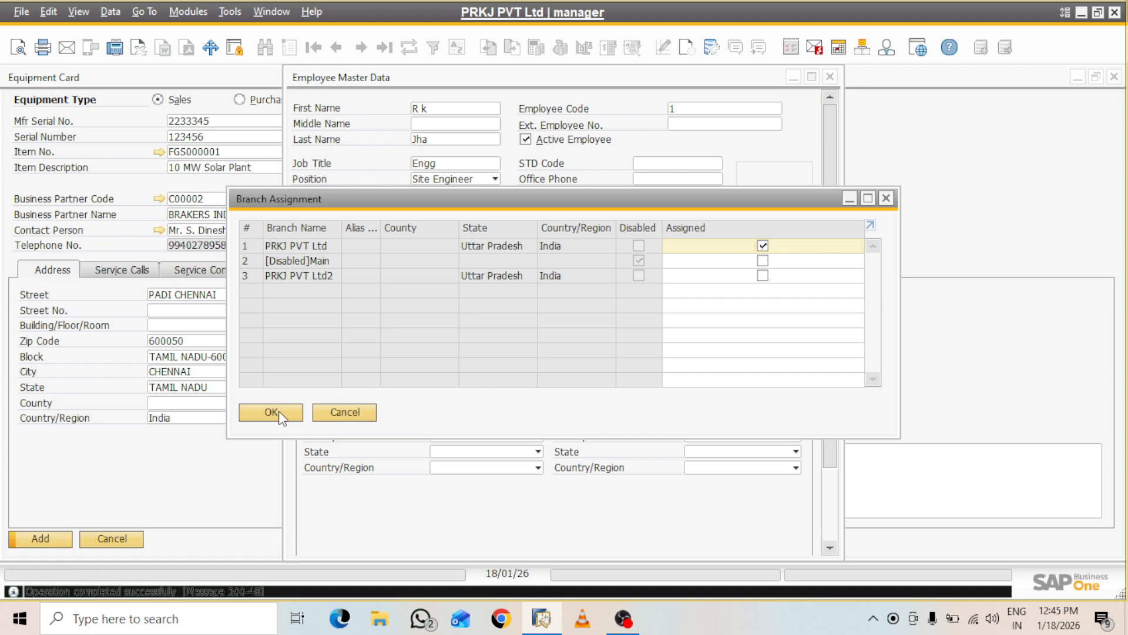
click(279, 411)
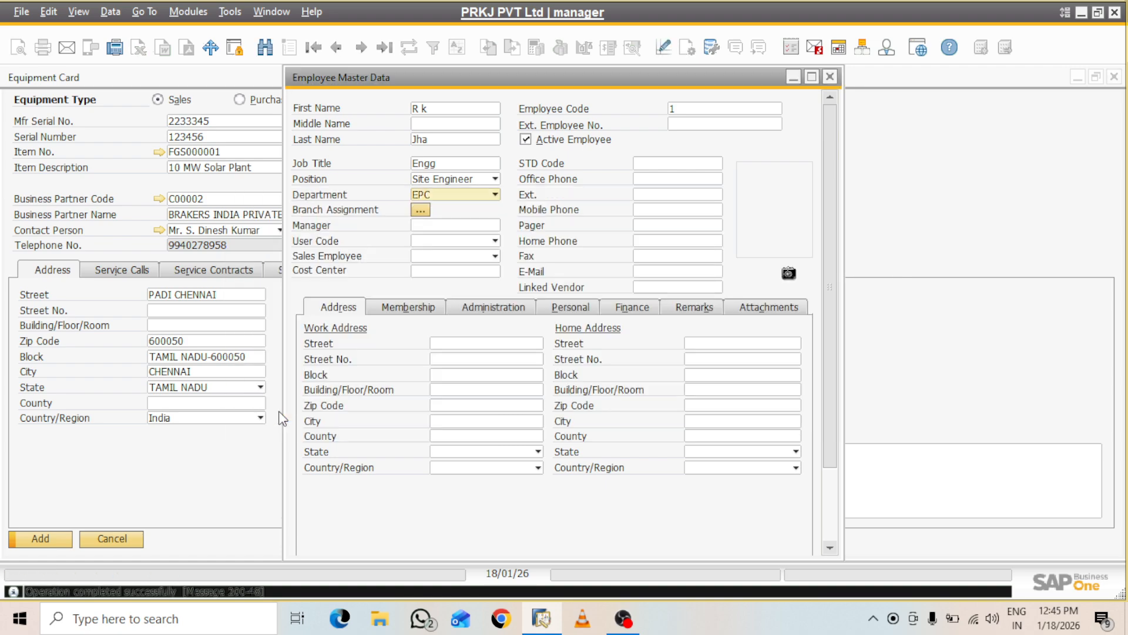
Leave Manager blank and set the employee's User Code to manager
click(478, 225)
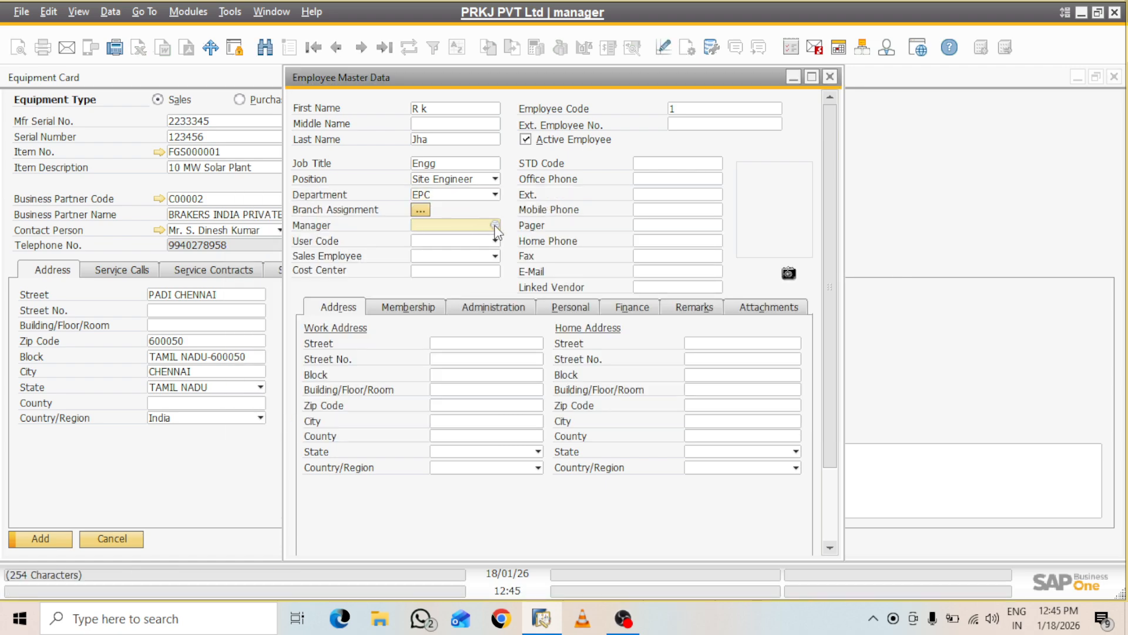
click(495, 227)
click(482, 427)
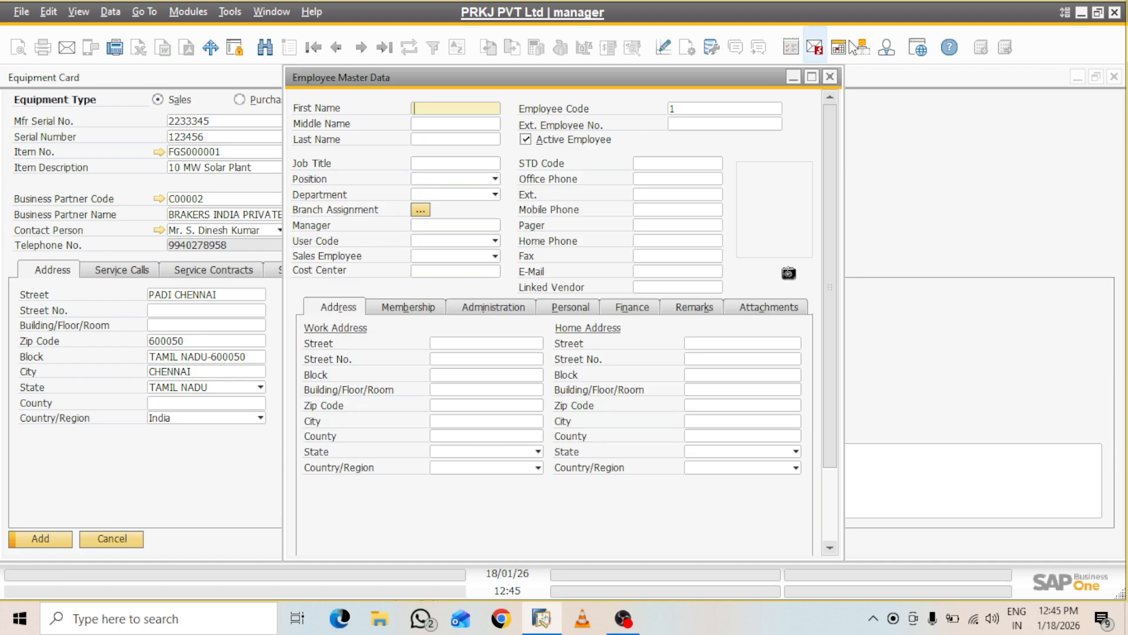
click(830, 77)
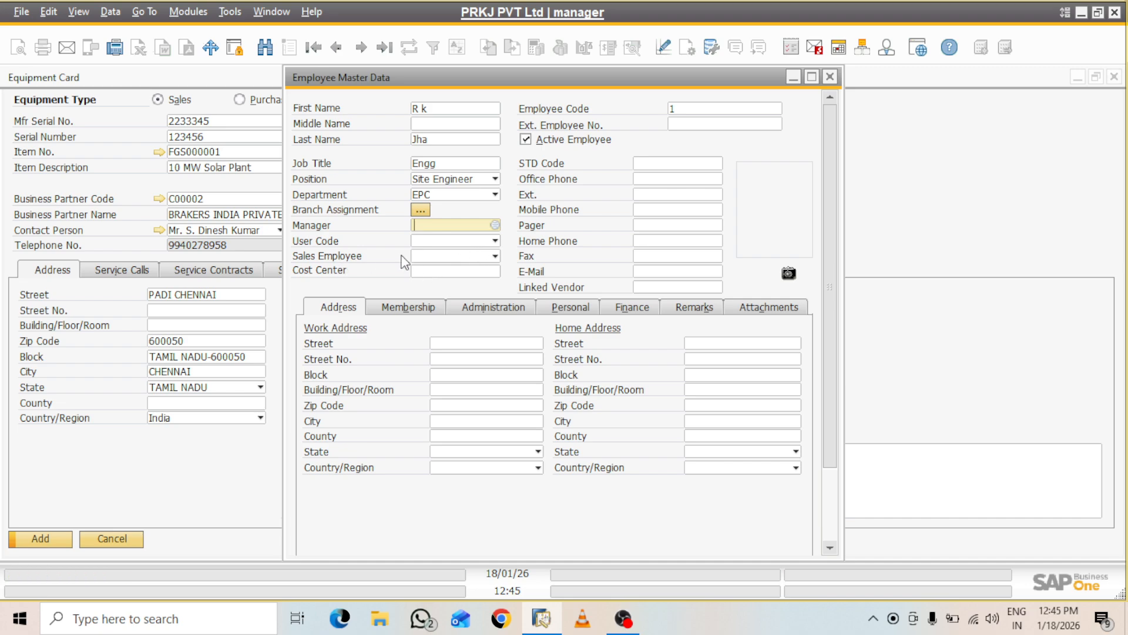
click(495, 241)
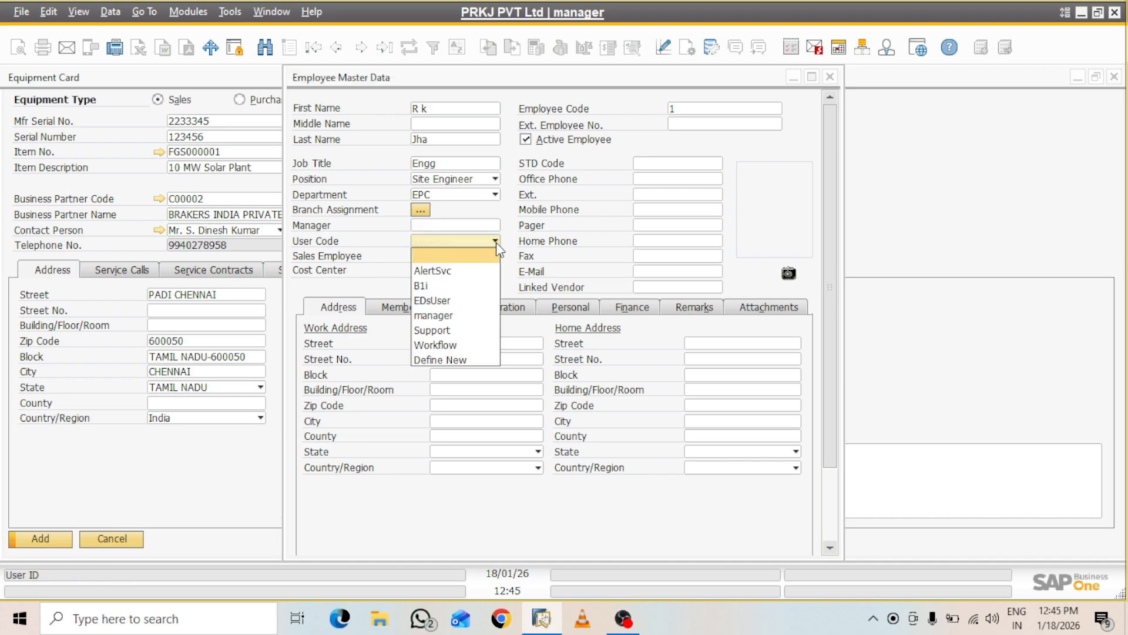
click(446, 316)
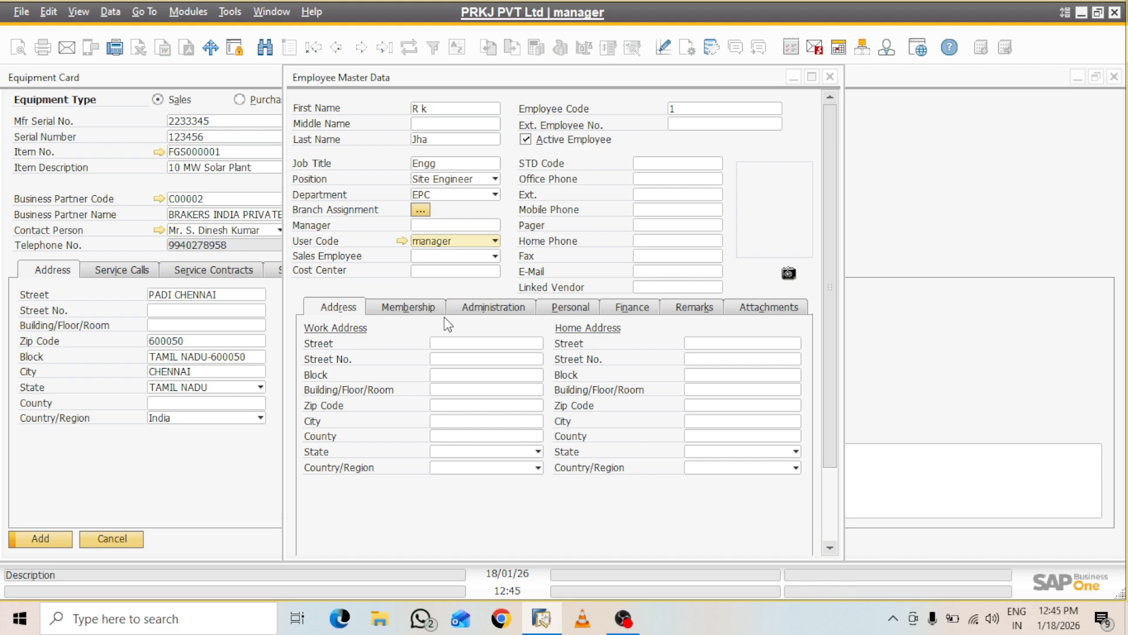
click(494, 258)
click(493, 259)
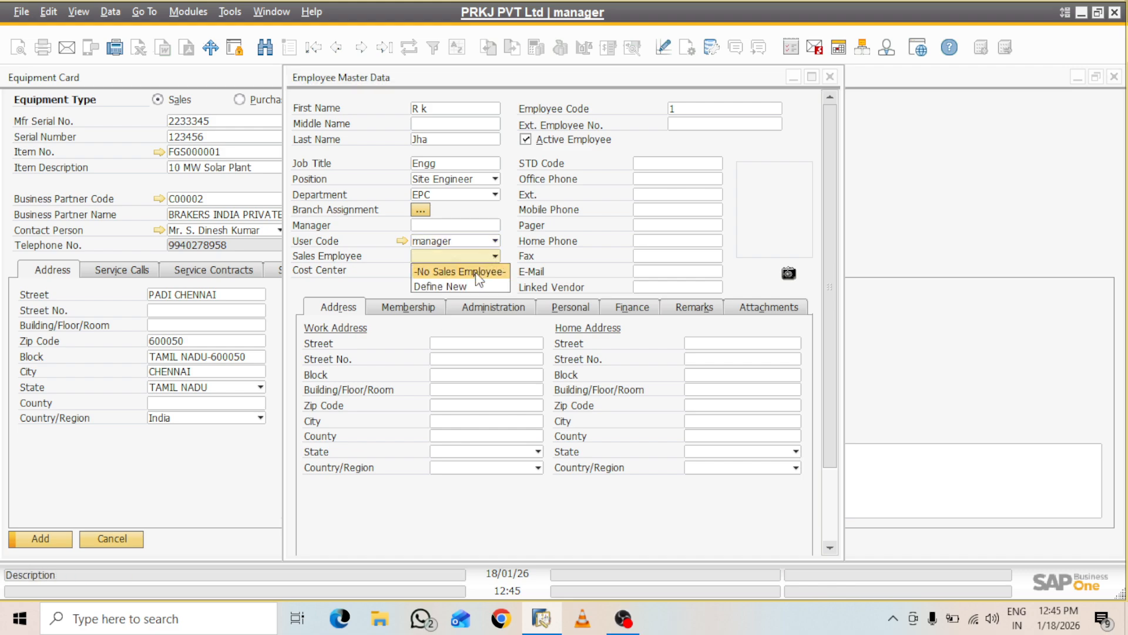
Add a new sales employee with 10% commission and apply it to the employee record
click(460, 287)
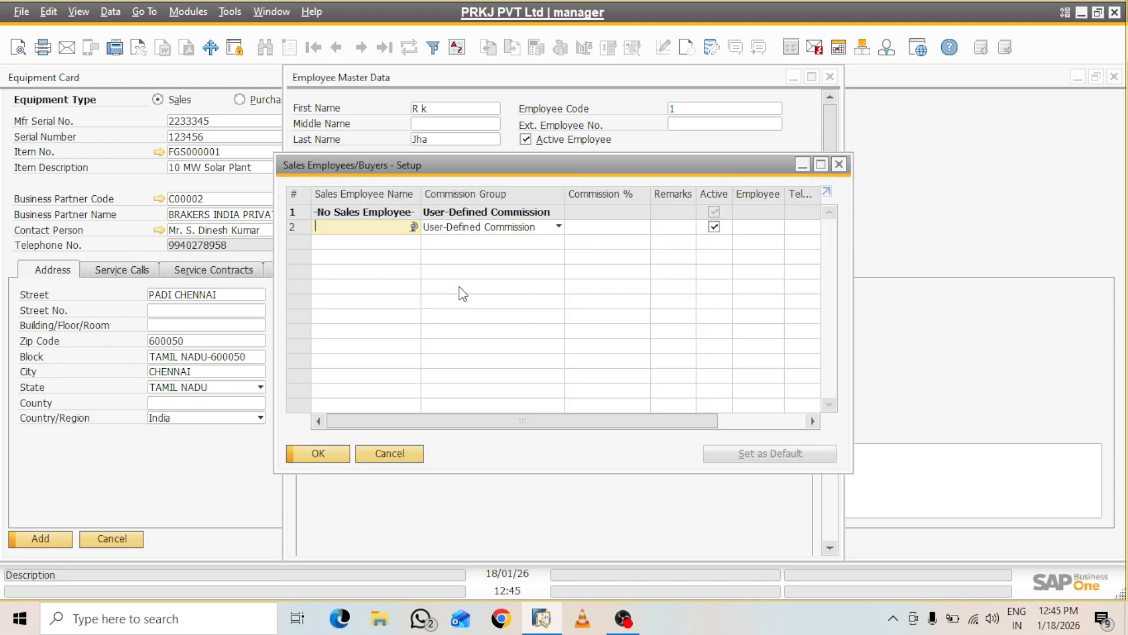
text(R)
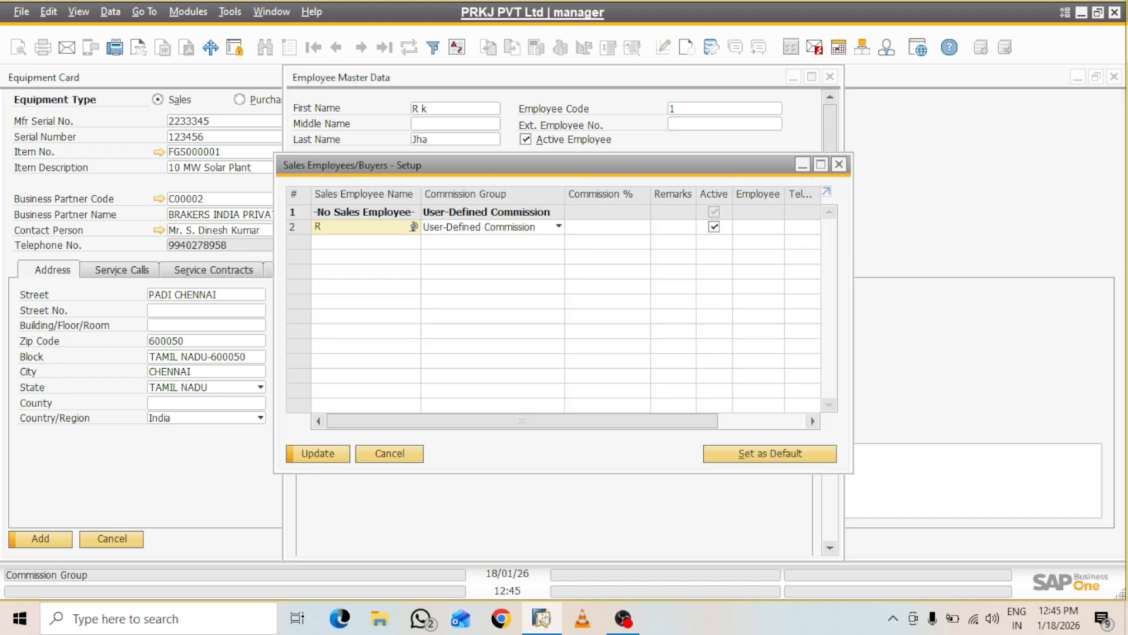
text( Jha)
click(615, 228)
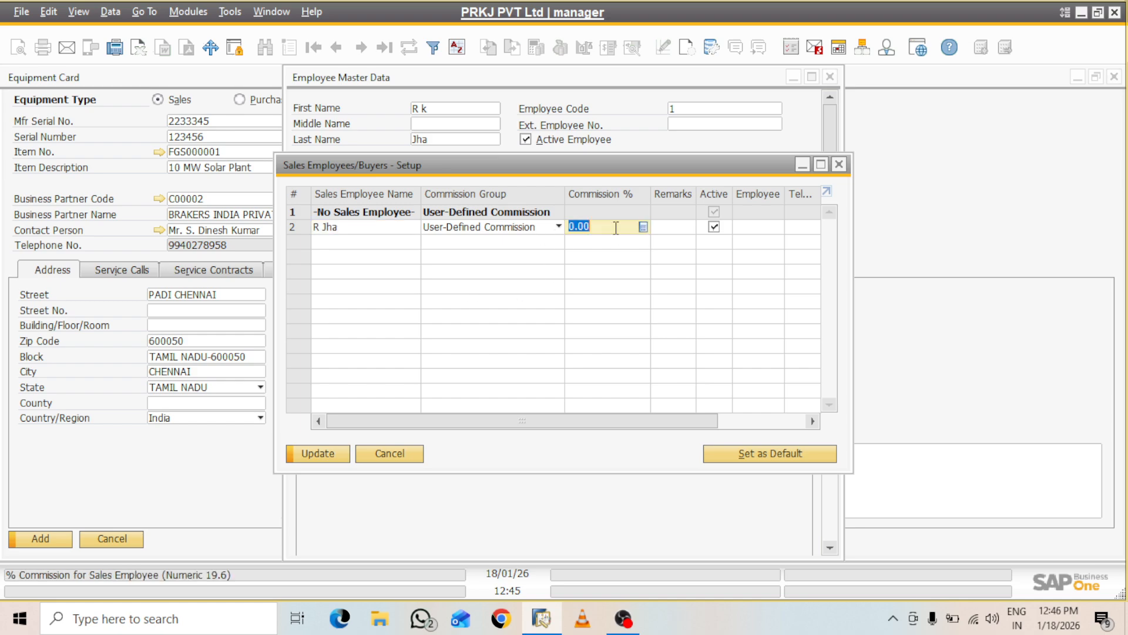
text(10)
click(313, 456)
click(317, 456)
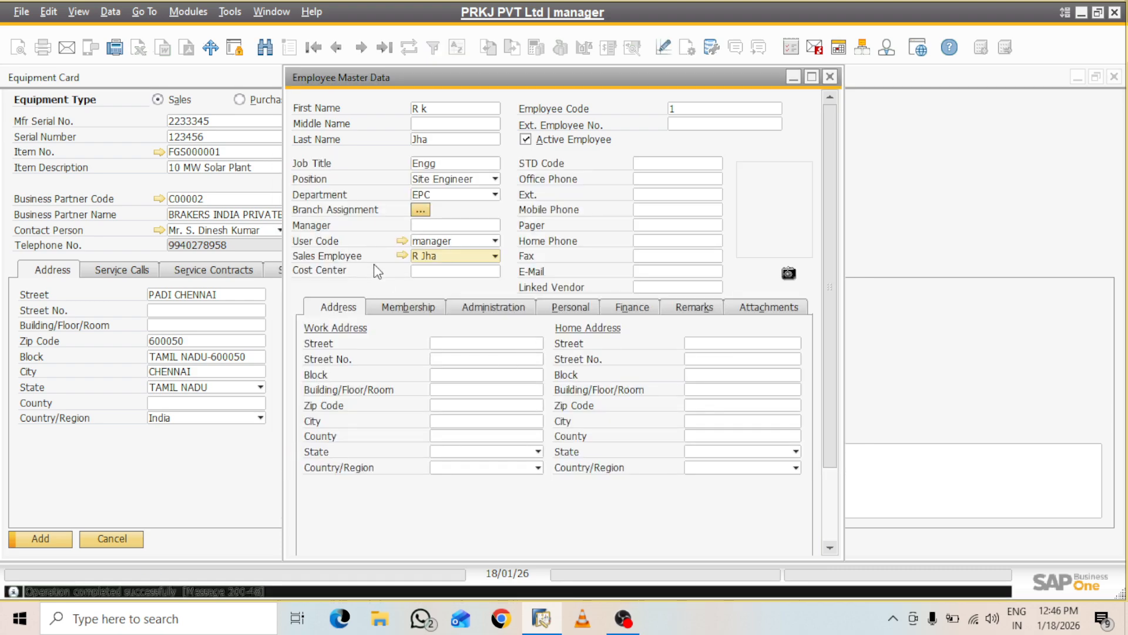
Enter the employee's office phone, extension and mobile phone numbers
click(650, 181)
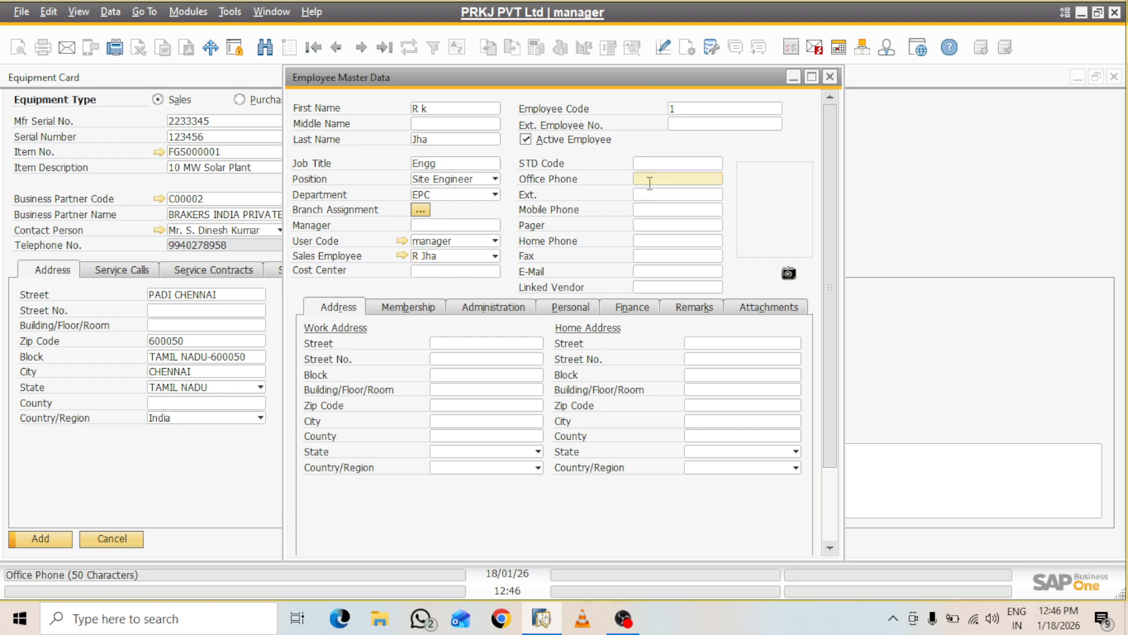
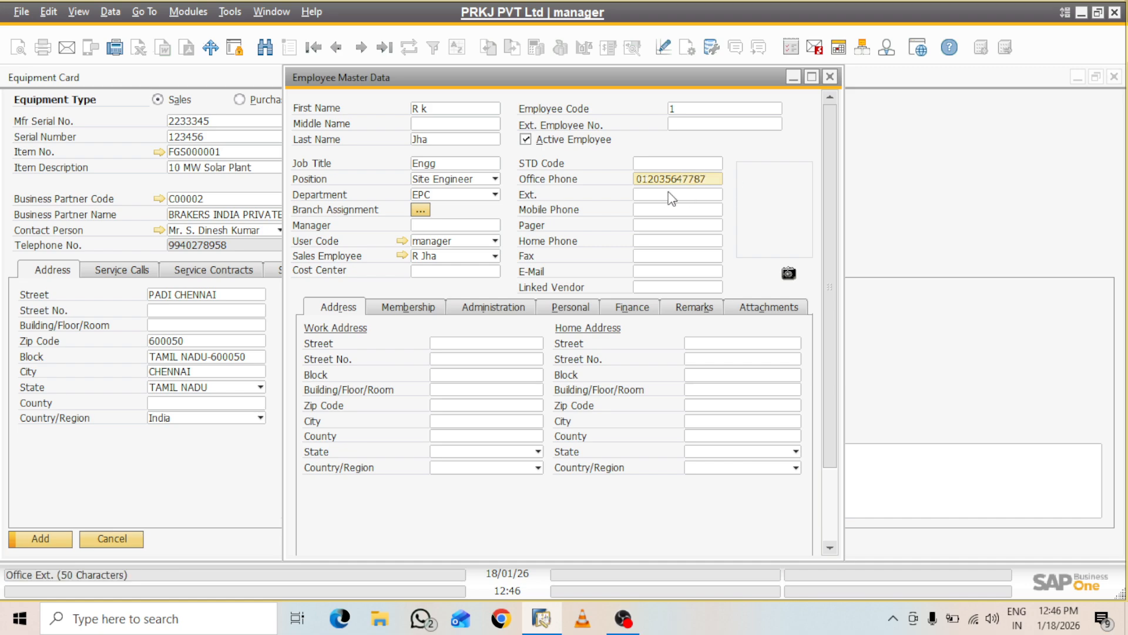
click(667, 194)
text(123)
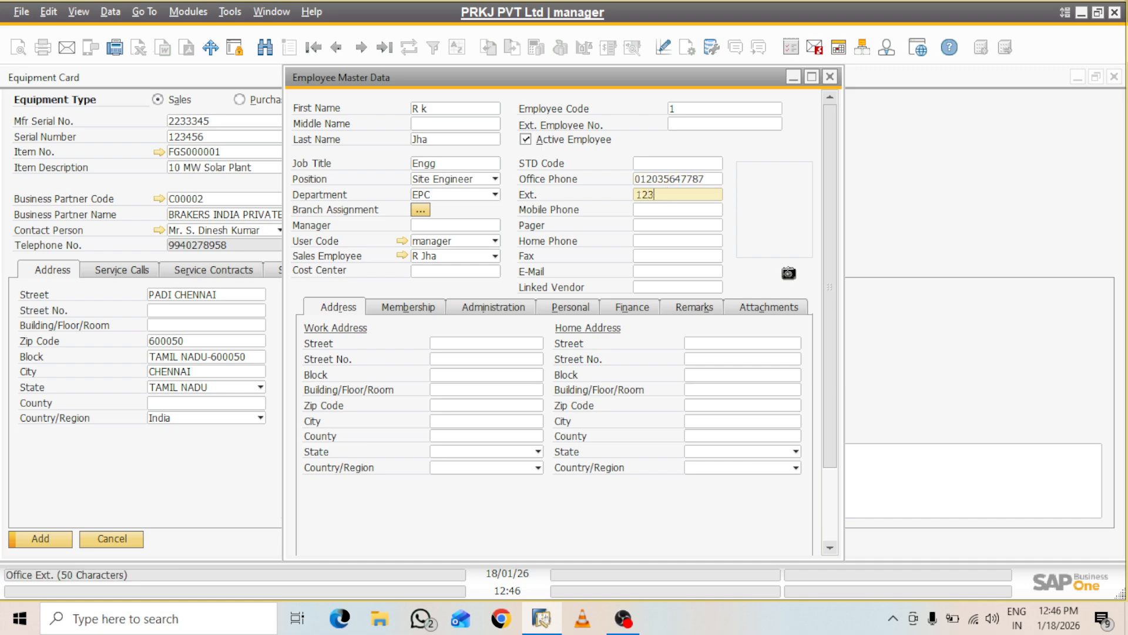
click(647, 209)
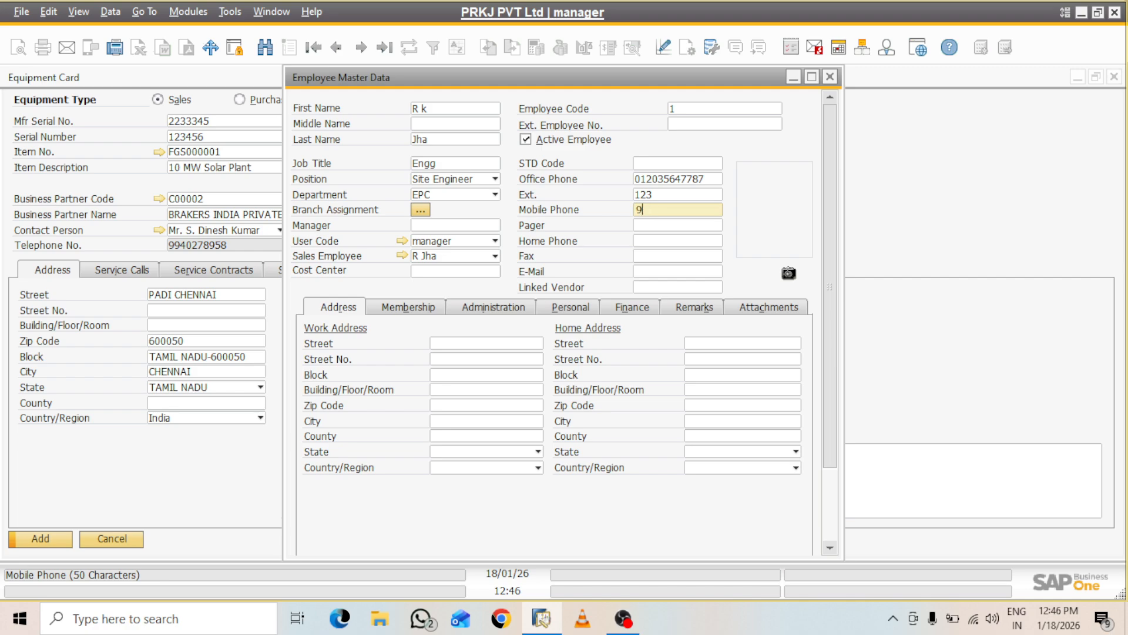
Skip past Pager, Fax and Linked Vendor and maximize the employee form
click(649, 223)
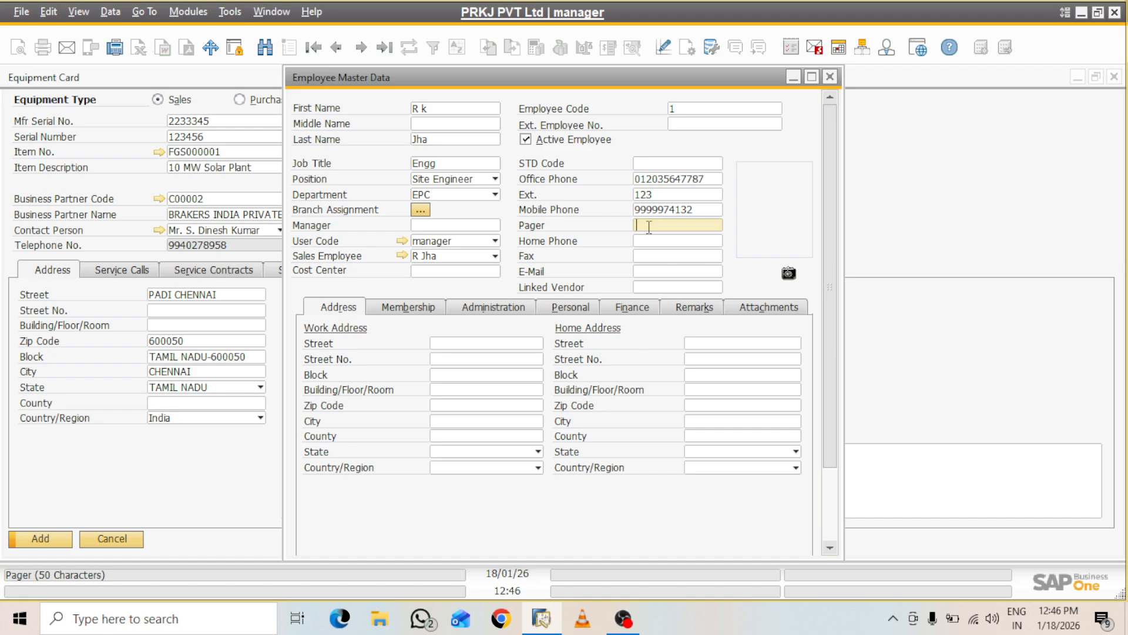
click(650, 241)
click(650, 253)
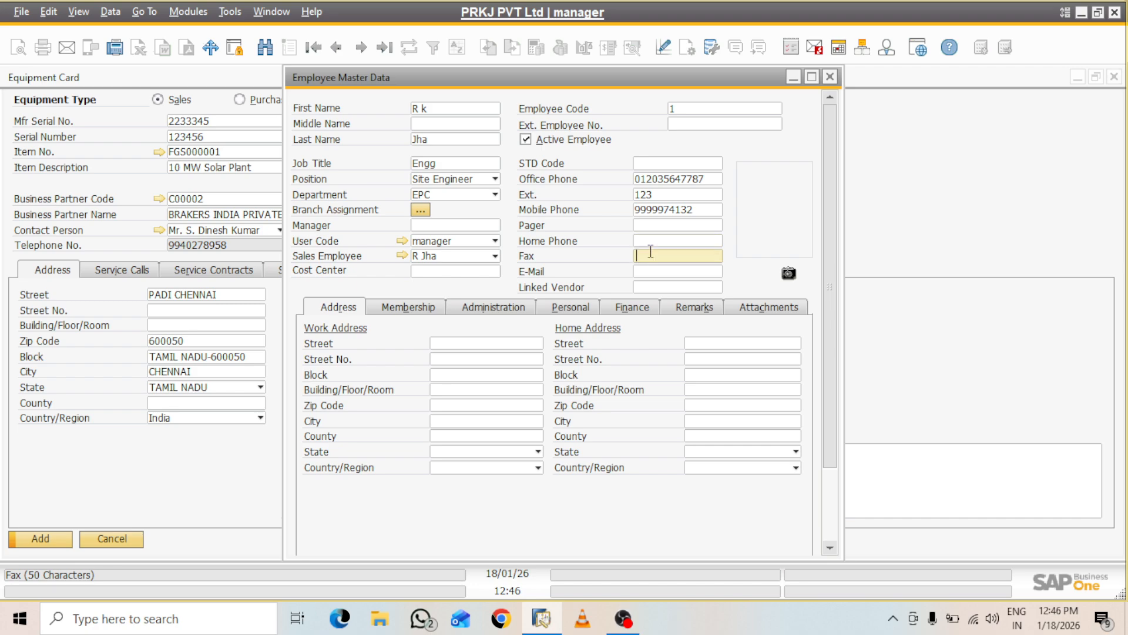
click(658, 285)
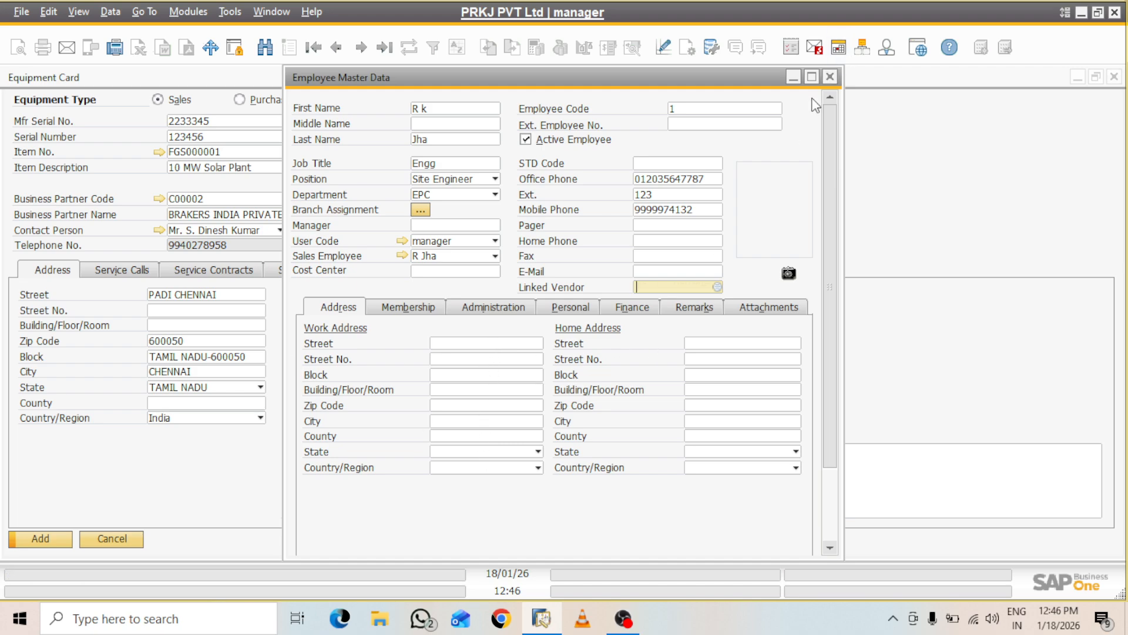
click(811, 77)
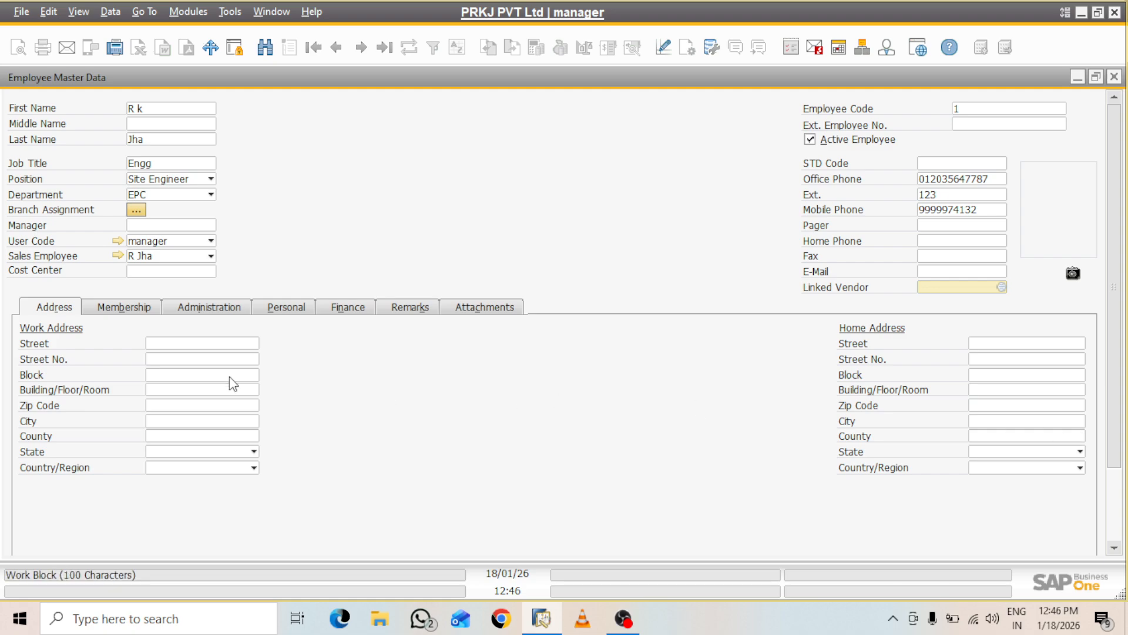
Fill in the work address street, street number, block, building, zip code and city
click(173, 340)
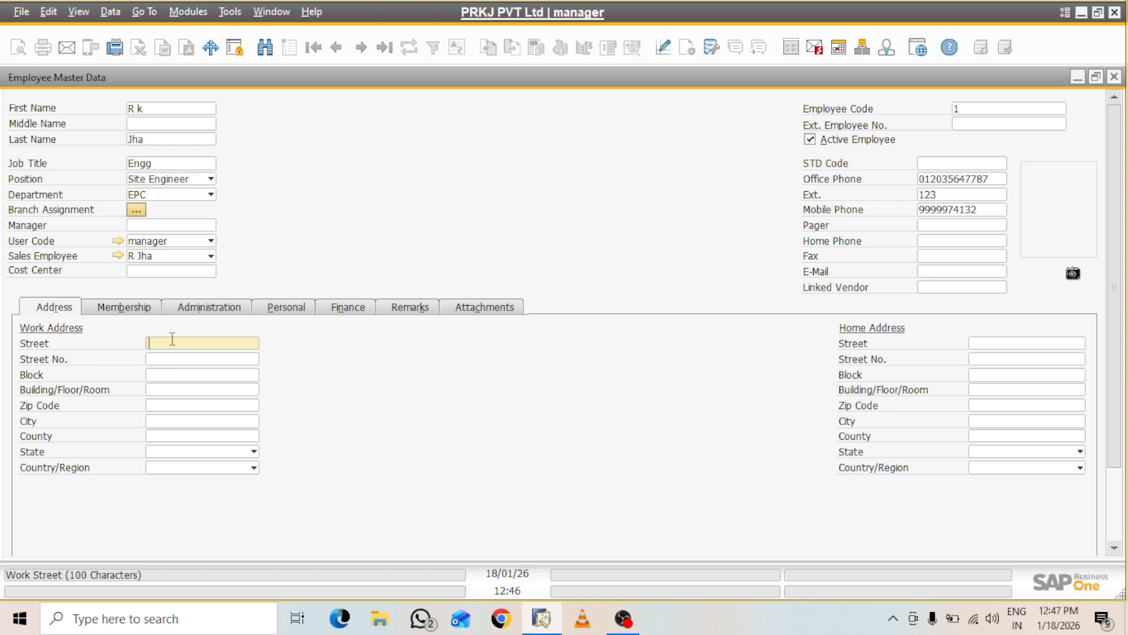
click(168, 361)
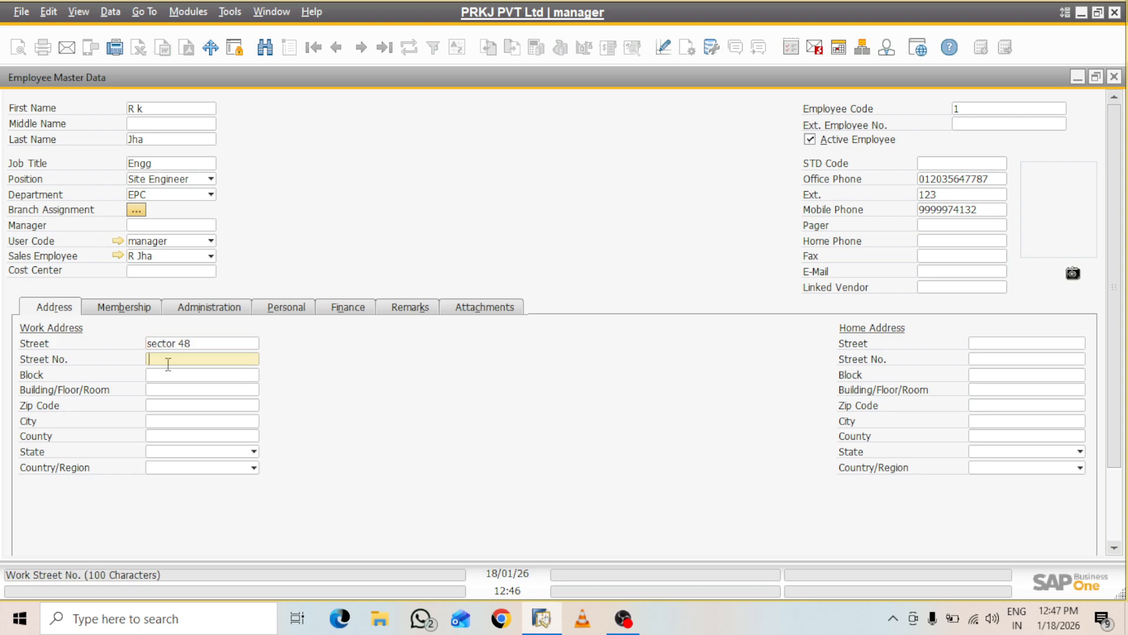
text(main block)
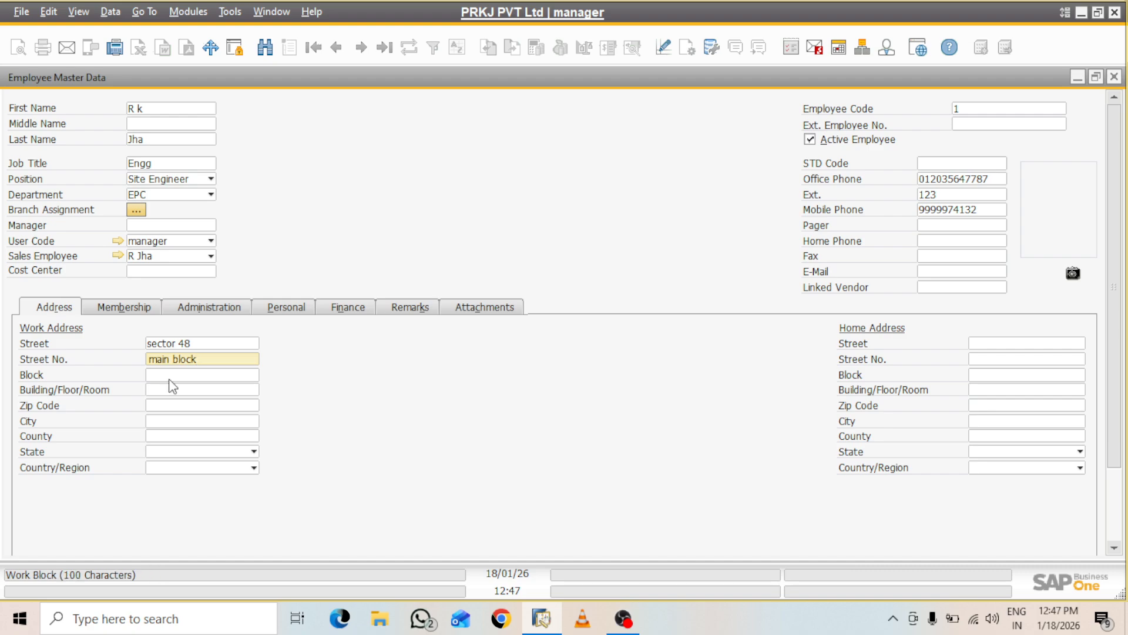
click(163, 378)
text(a)
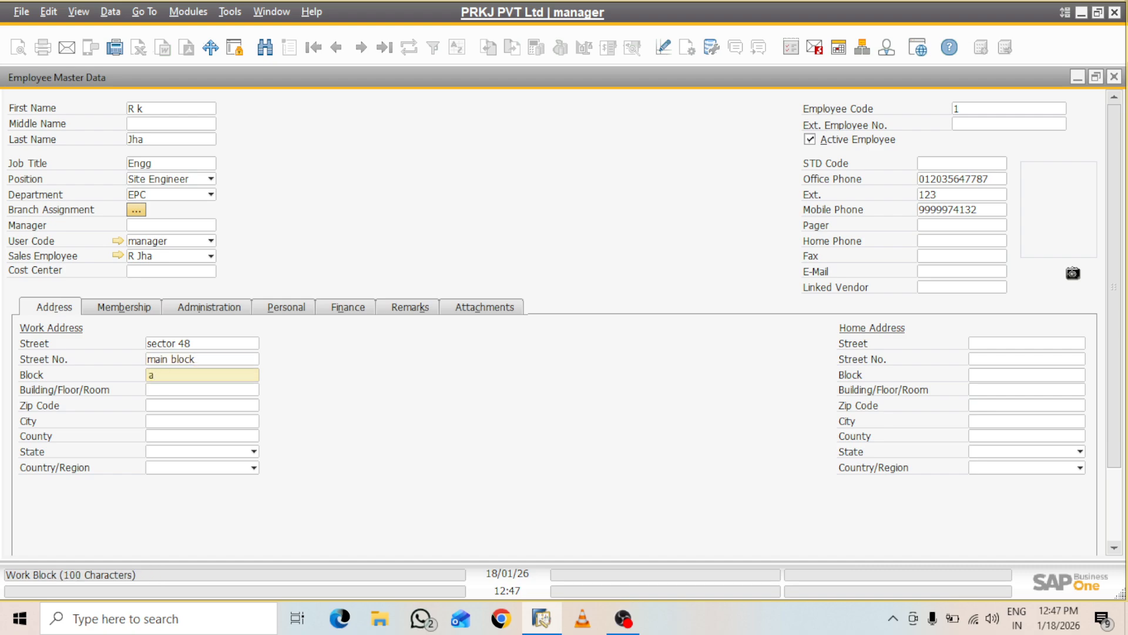
click(165, 391)
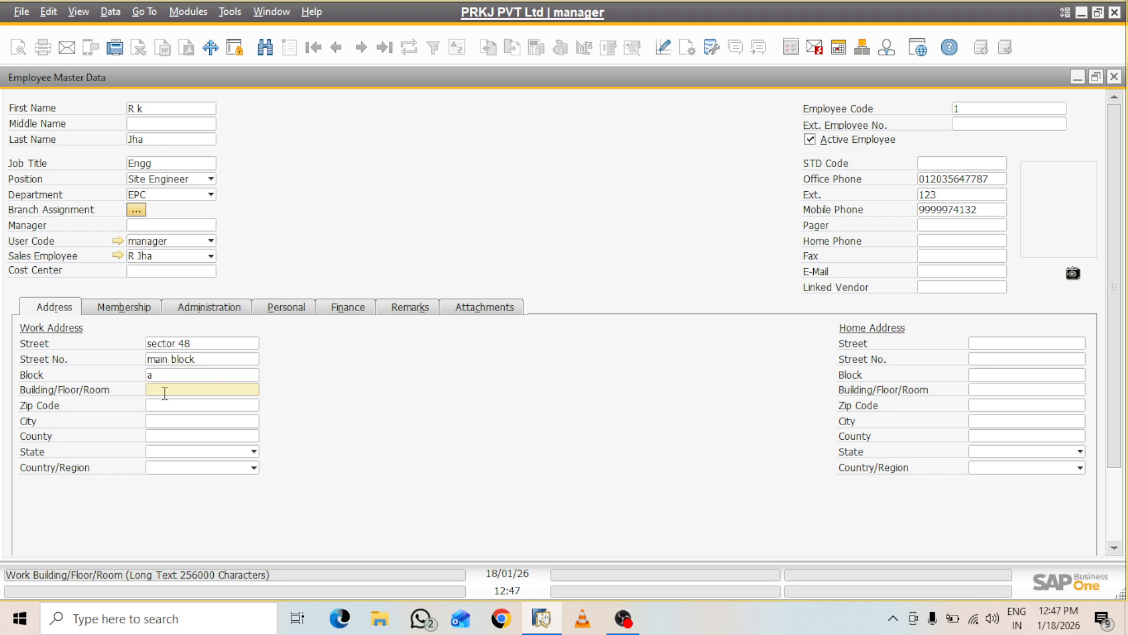
text(ABC APARTMENT)
click(166, 405)
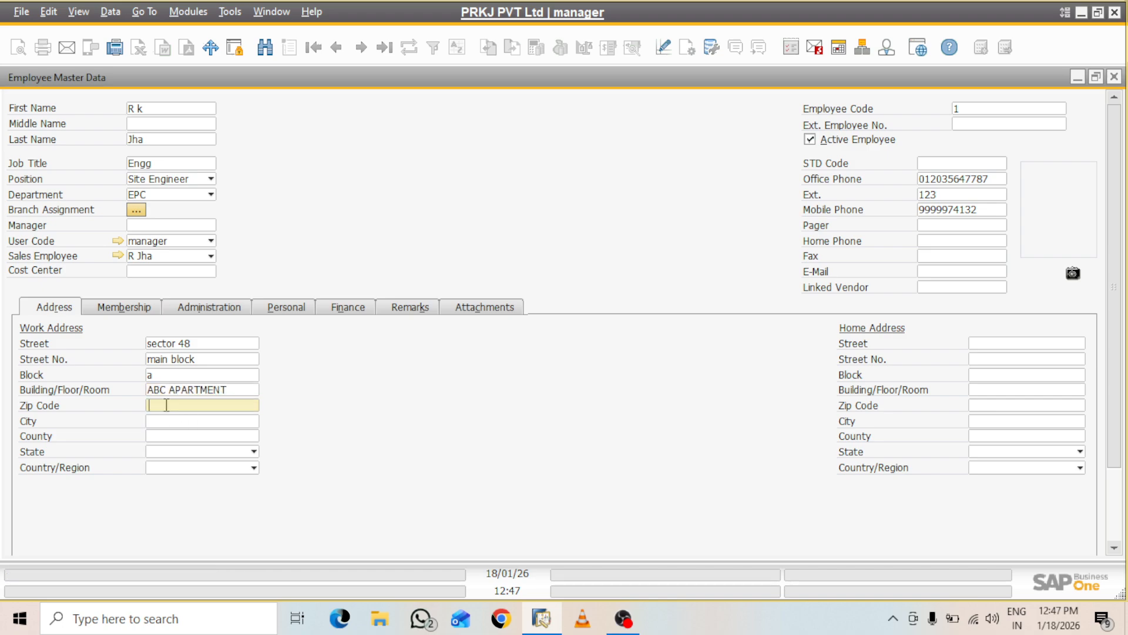
text(201301)
click(182, 422)
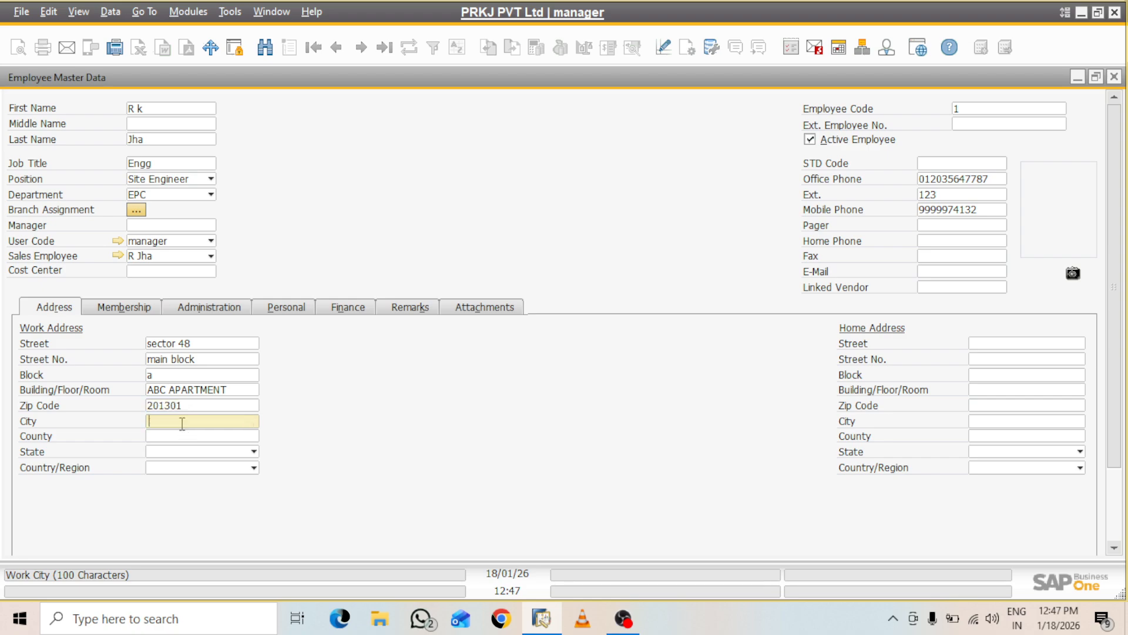
text(NOIDA)
Set the work country to India and state to Uttar Pradesh, then show Membership
click(174, 452)
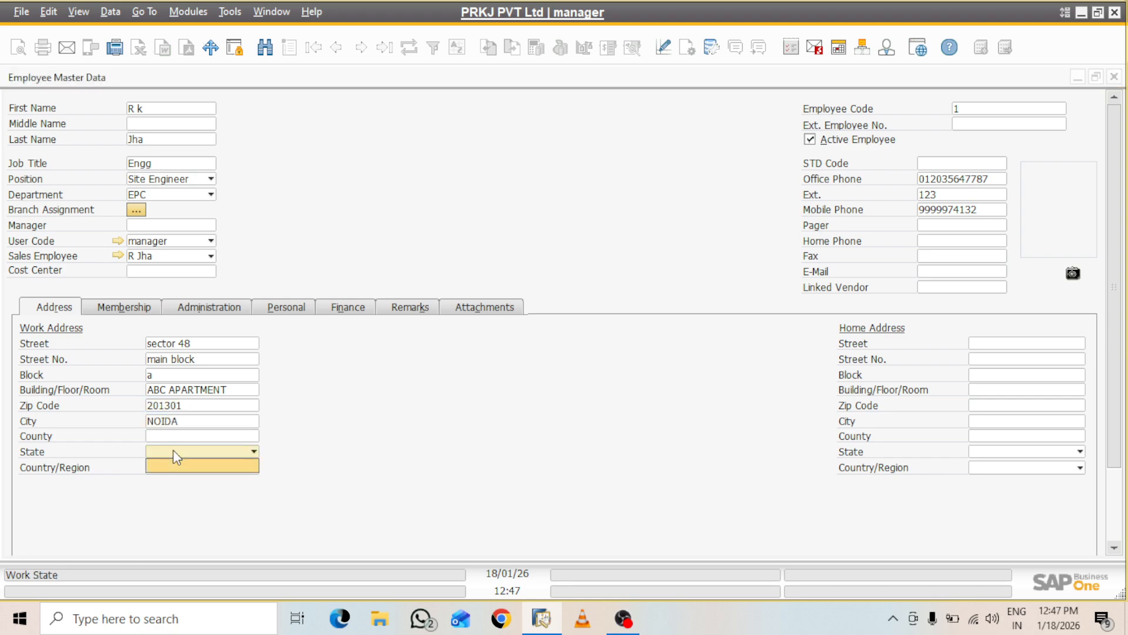
click(254, 454)
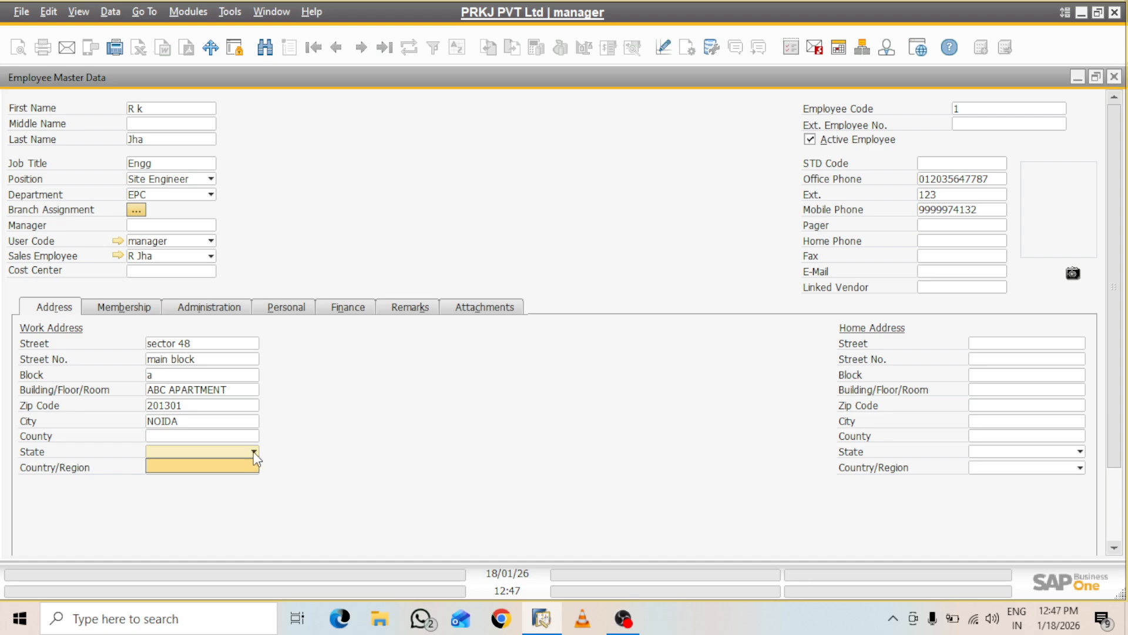
click(254, 453)
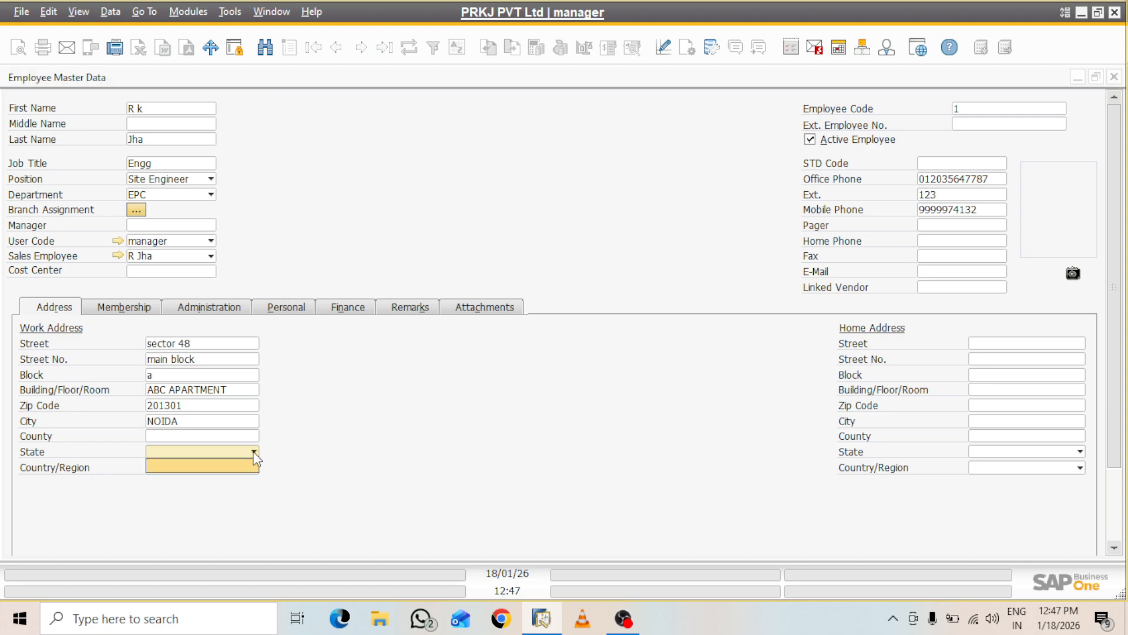
click(200, 491)
click(181, 470)
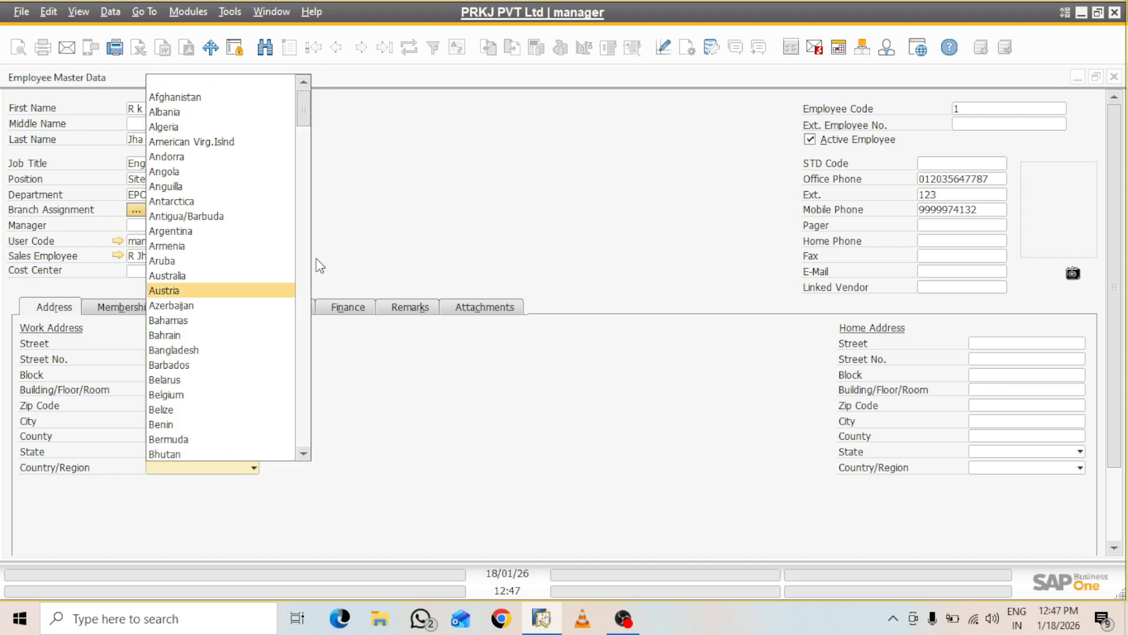
key(i)
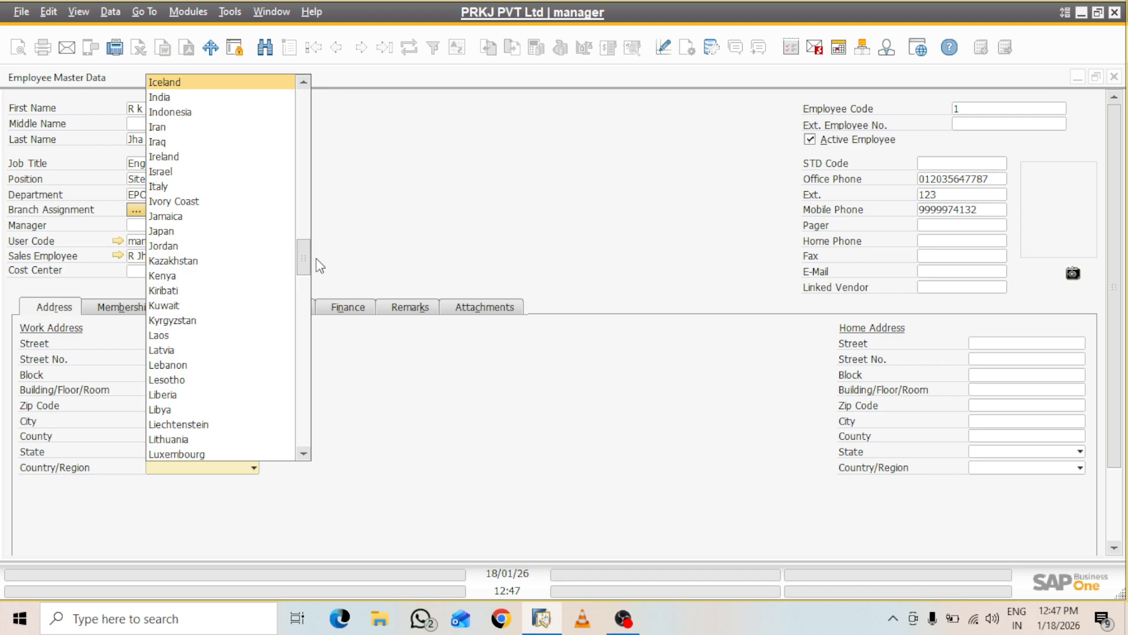
click(162, 97)
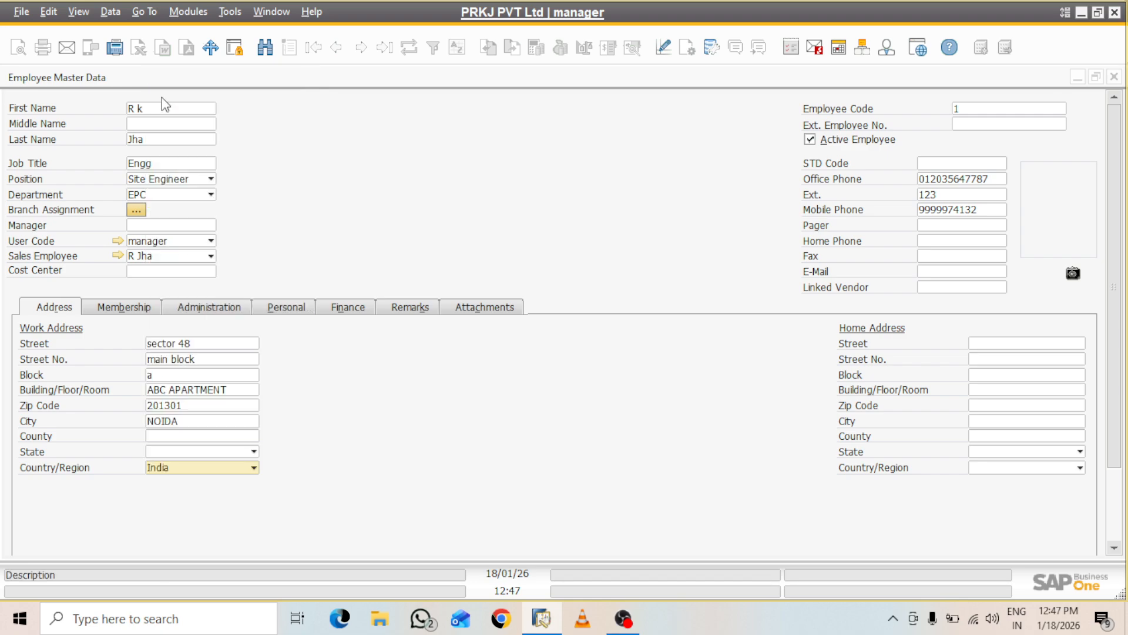
click(254, 451)
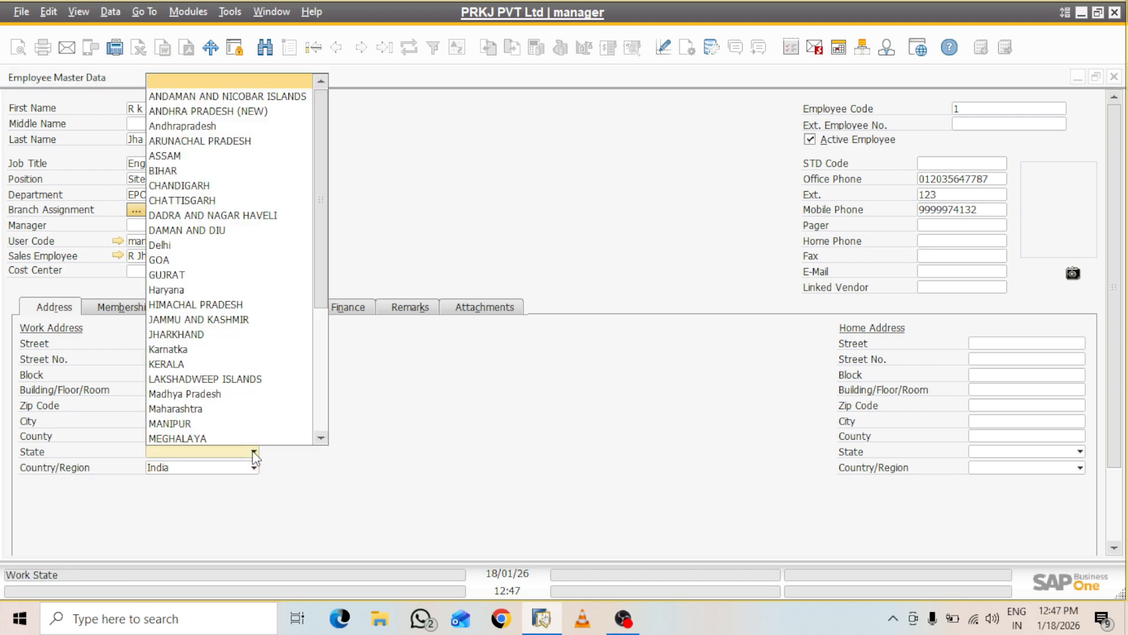
drag(317, 209, 312, 344)
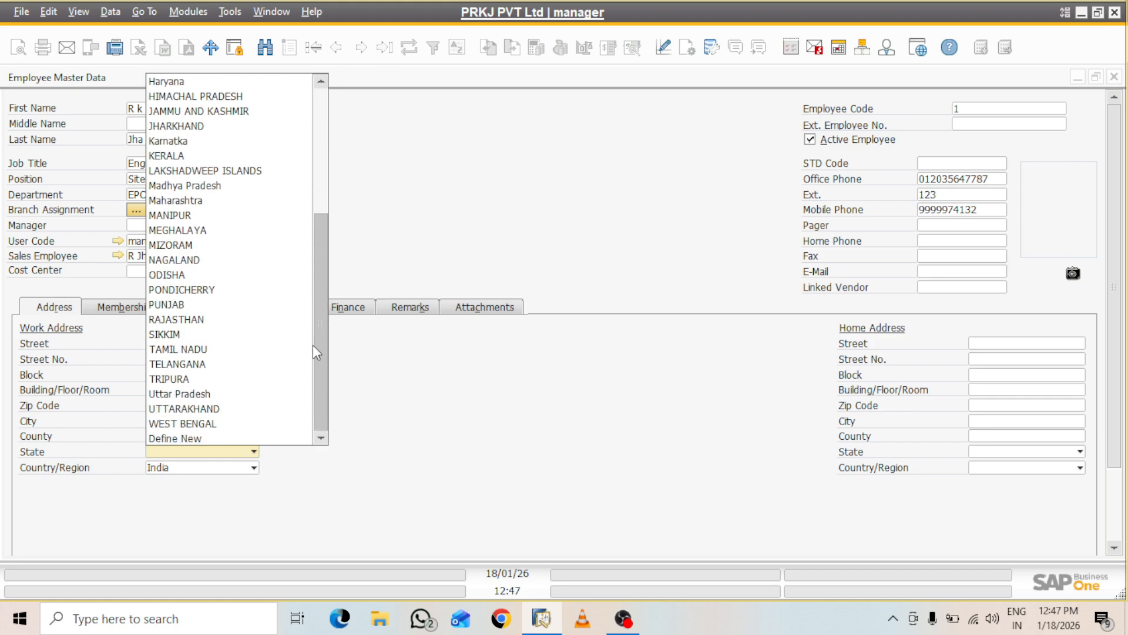
click(192, 398)
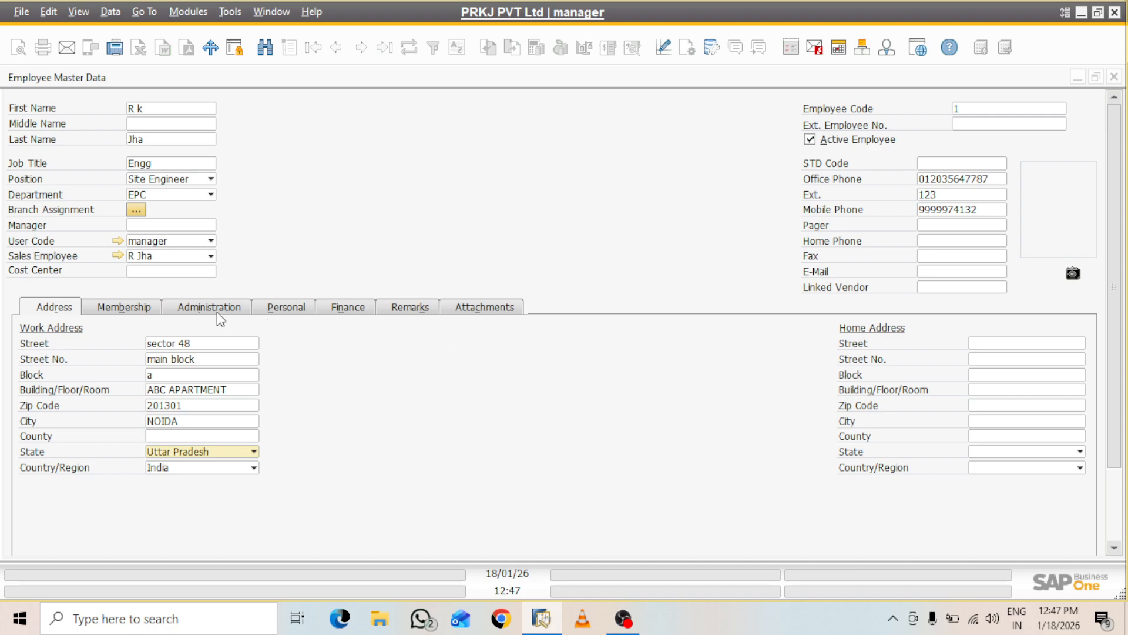
click(136, 306)
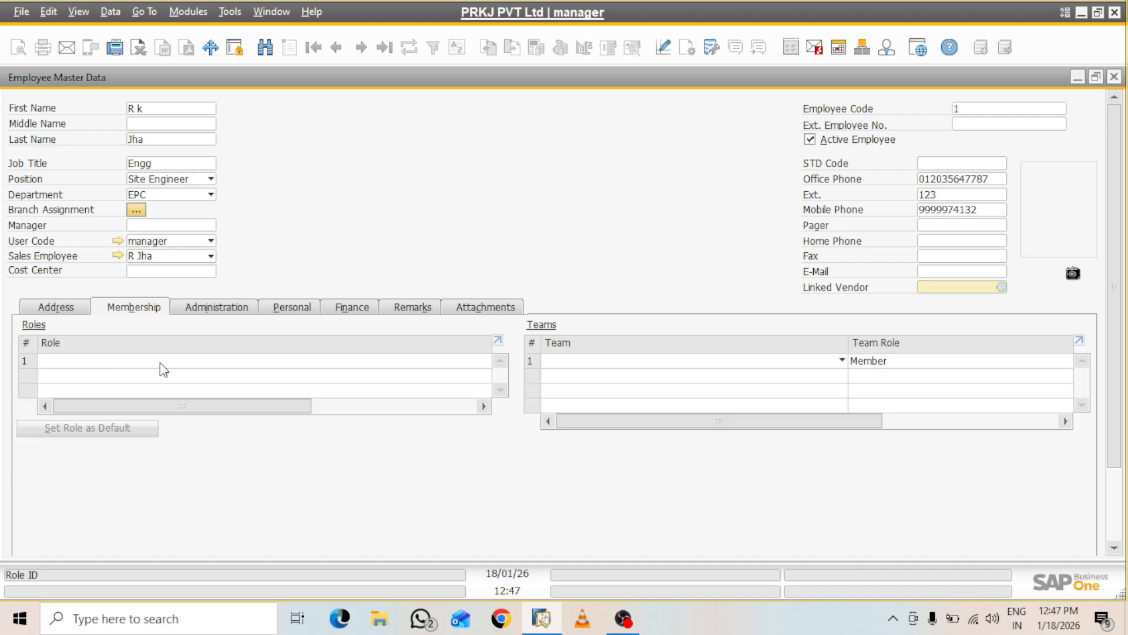
Set the start date to today and define a new employee status 'wORKING'
click(223, 308)
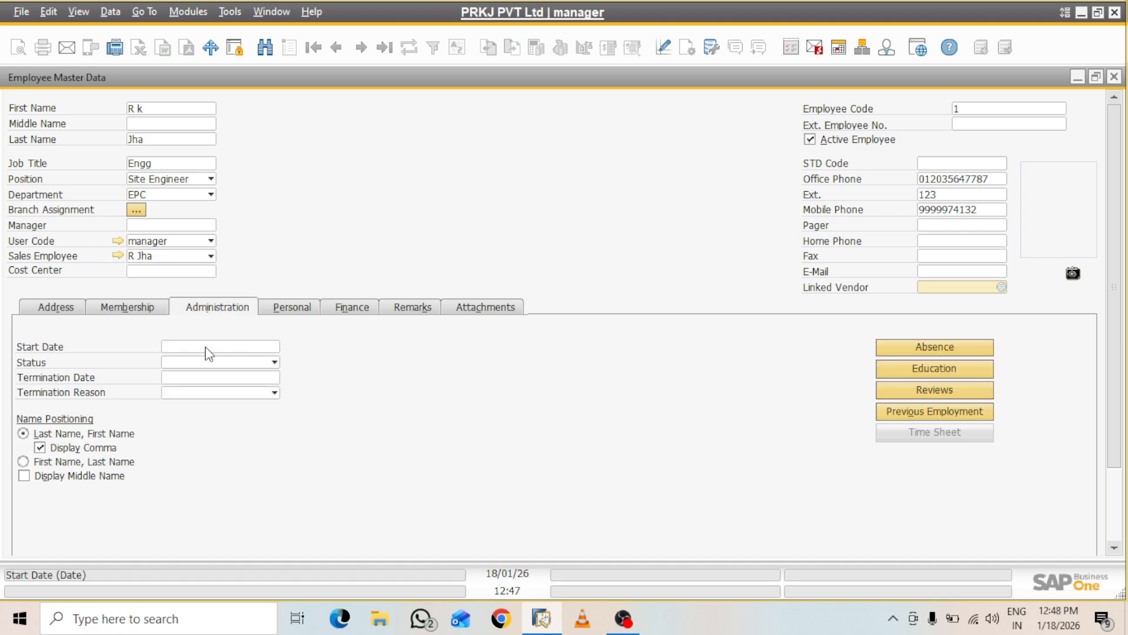
click(241, 346)
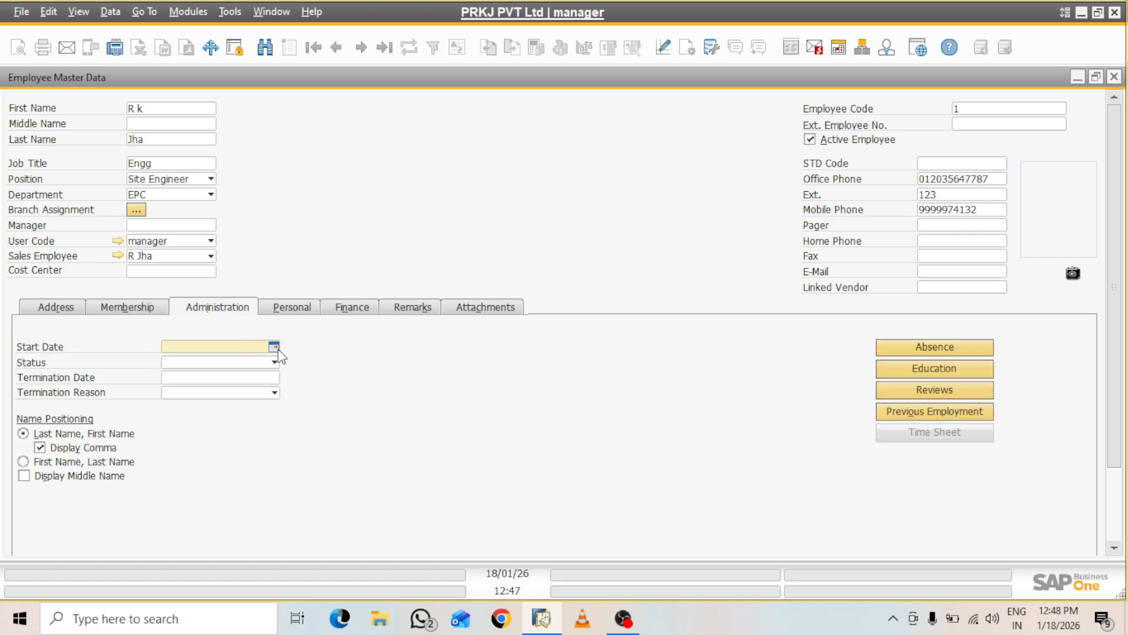
text(A)
key(Tab)
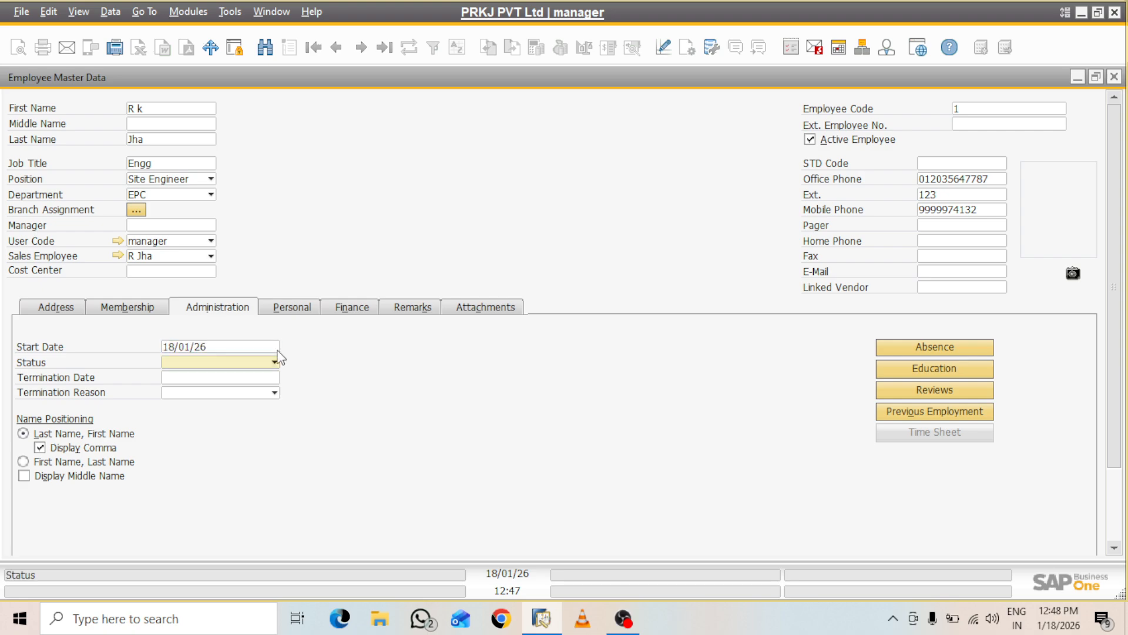
click(274, 362)
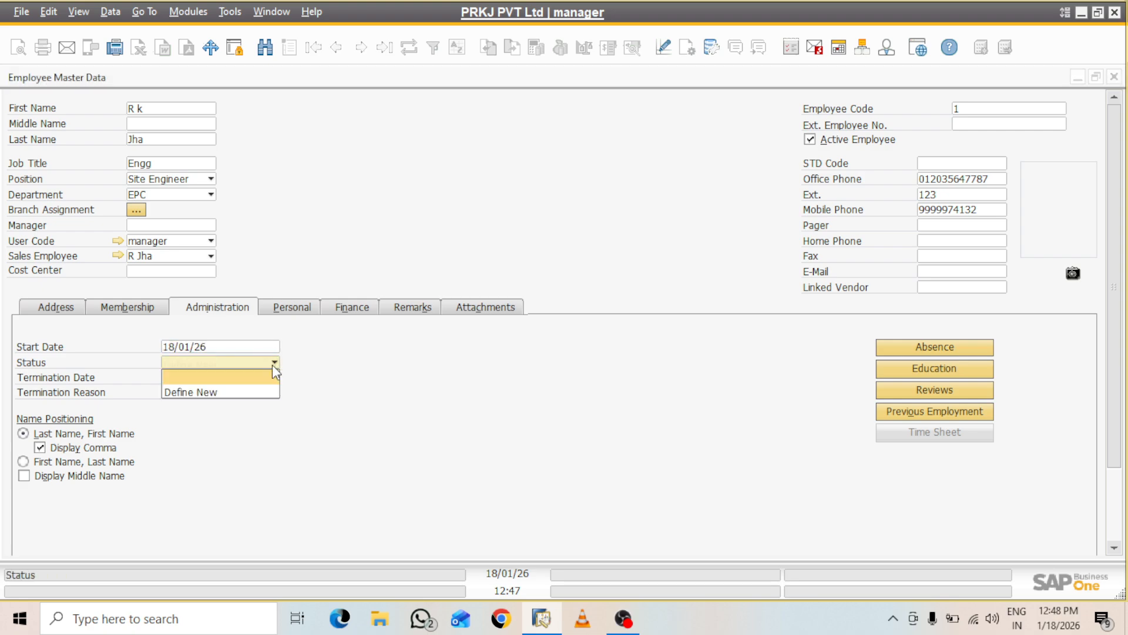
click(206, 393)
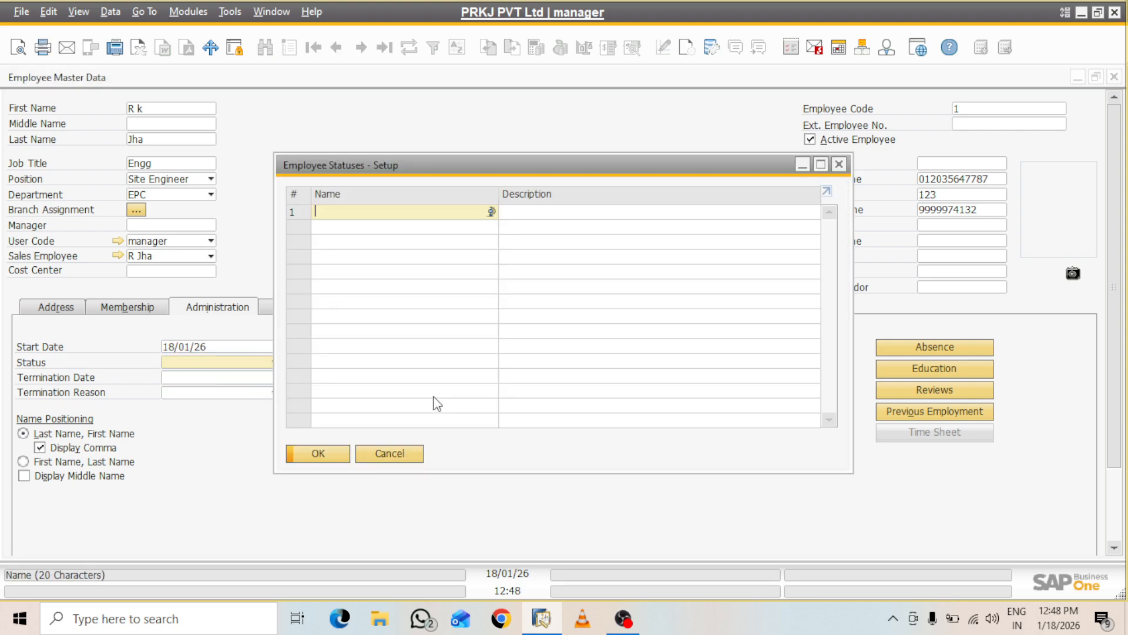
text(oP)
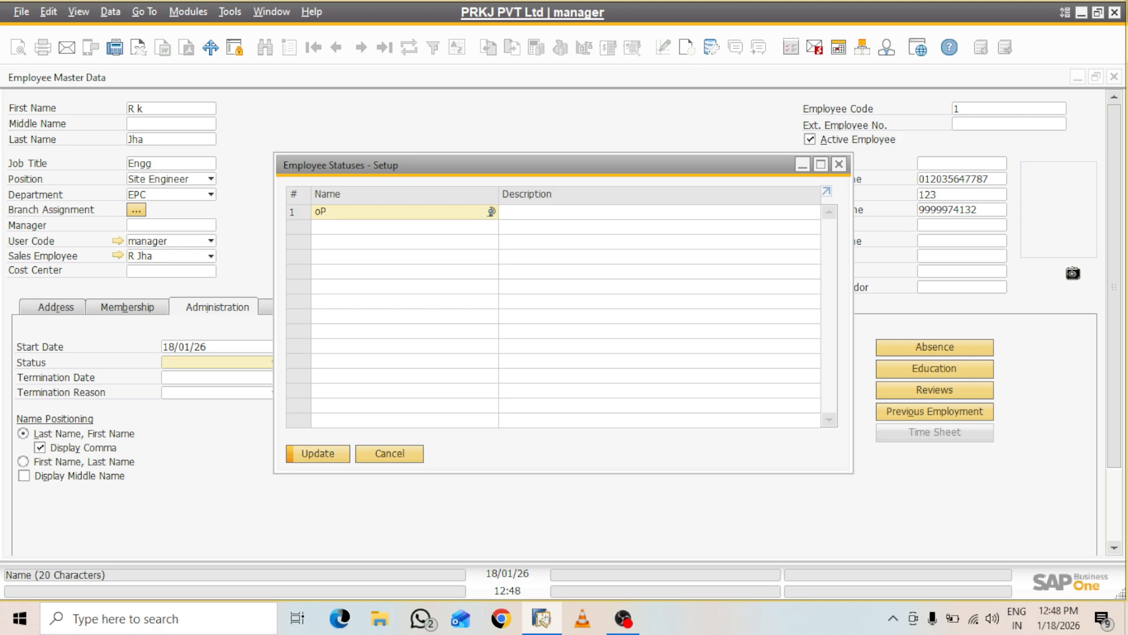
key(BackSpace)
key(BackSpace)
text(wORKING)
click(331, 456)
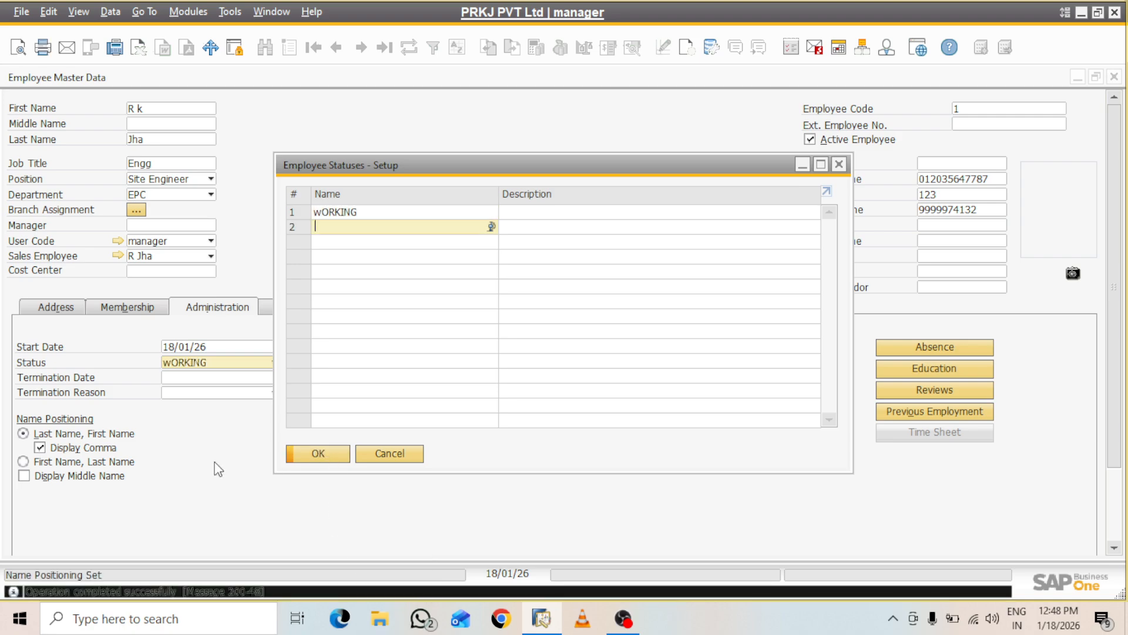
click(385, 458)
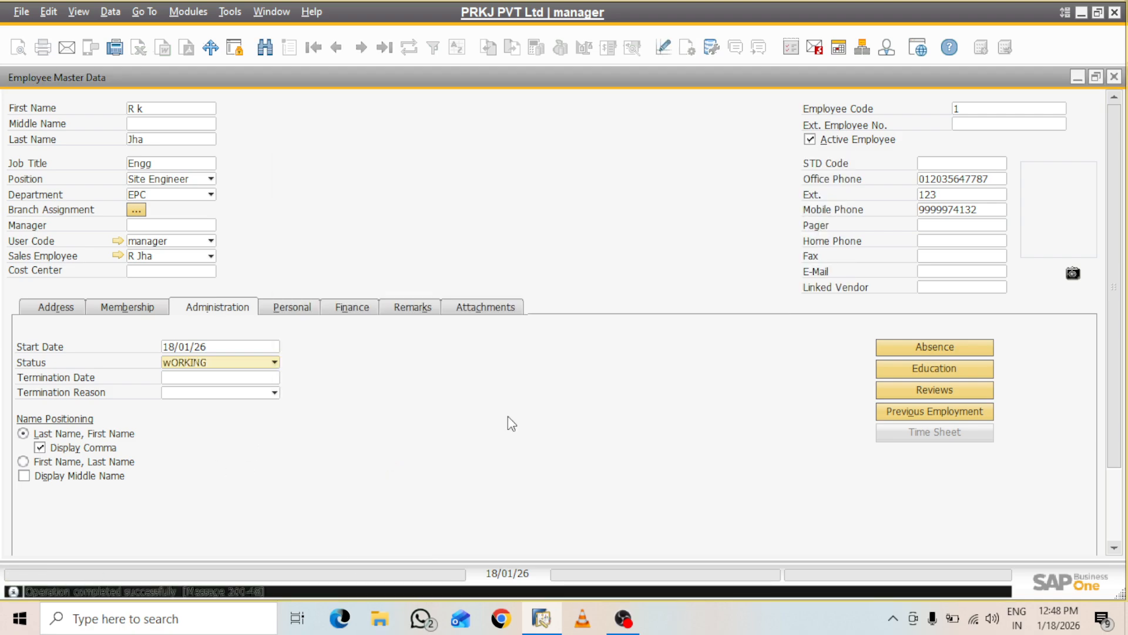
Add the employee record and accept updating the linked user setup
click(296, 301)
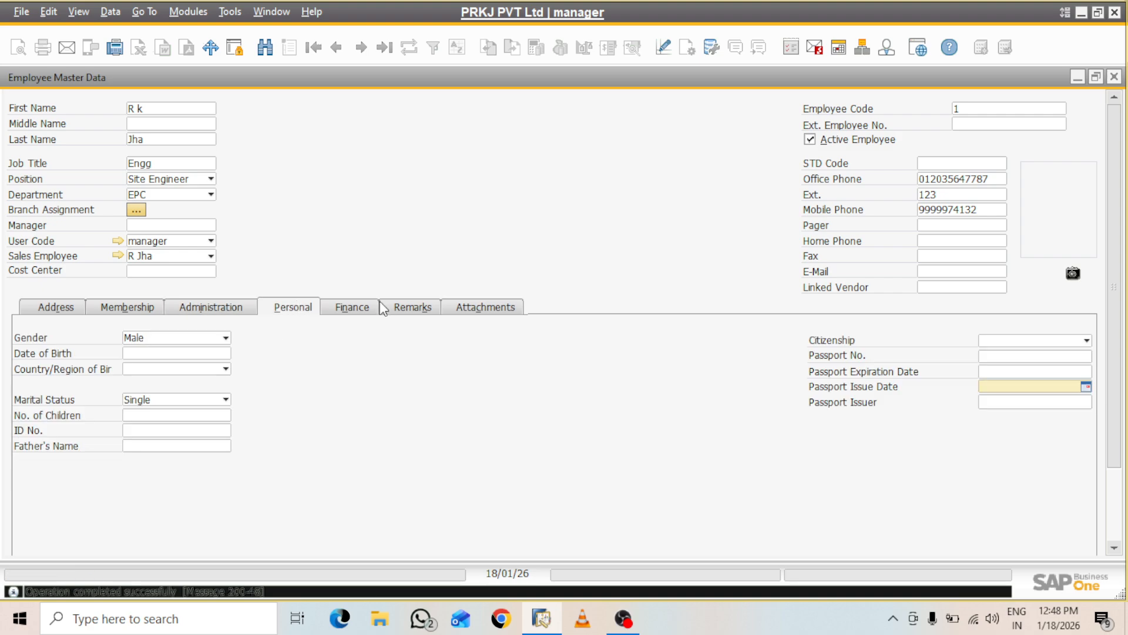
click(375, 313)
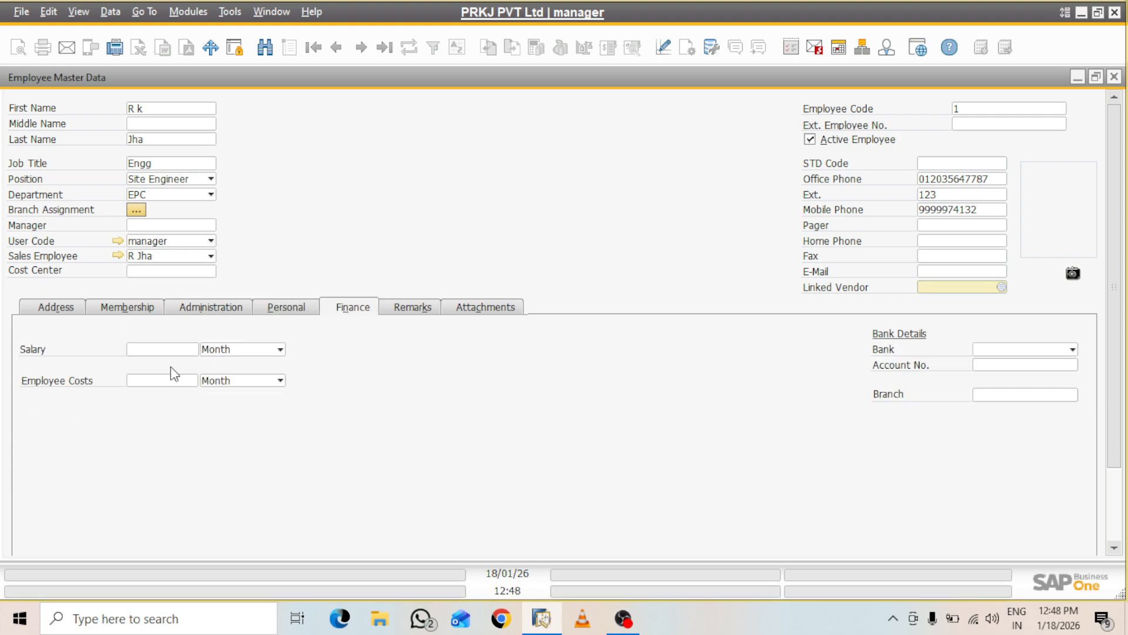
click(180, 351)
click(154, 380)
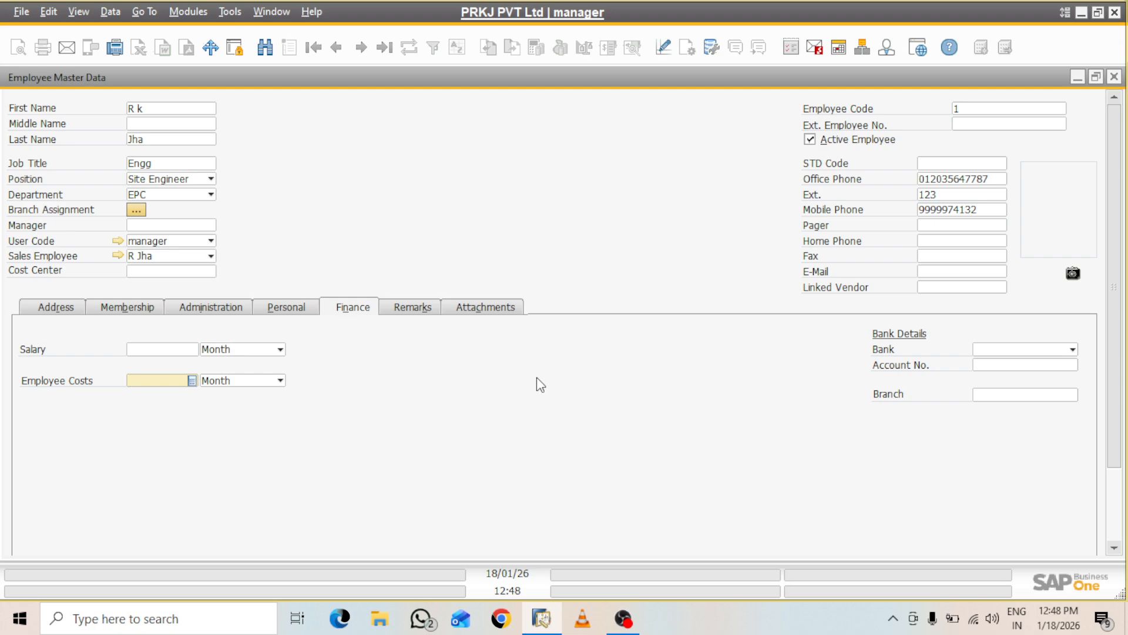
key(Return)
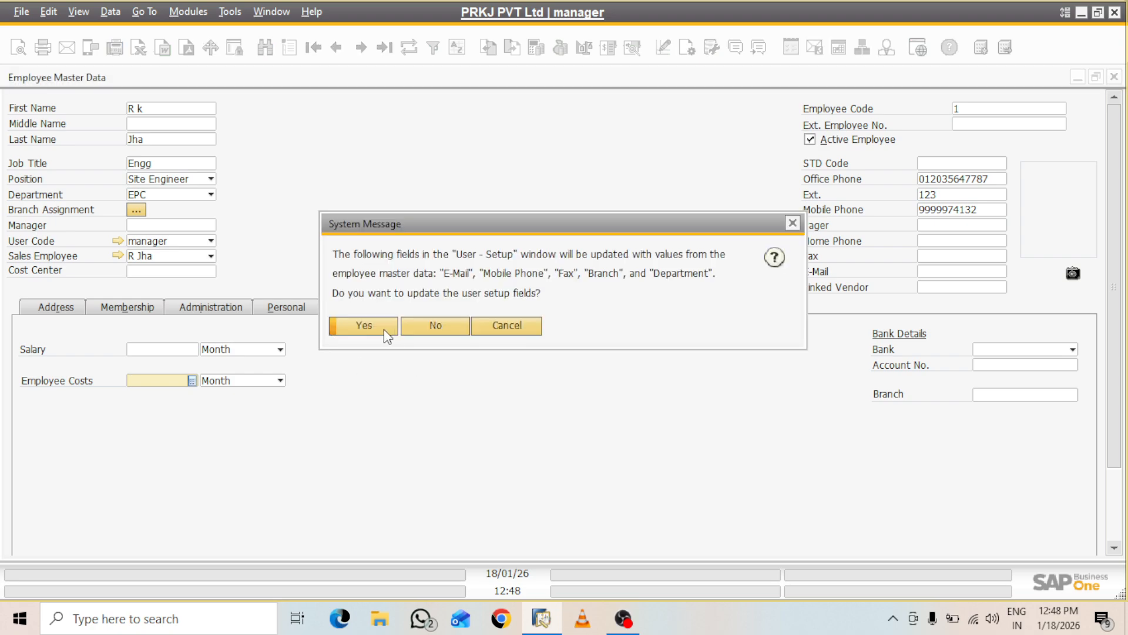
click(382, 328)
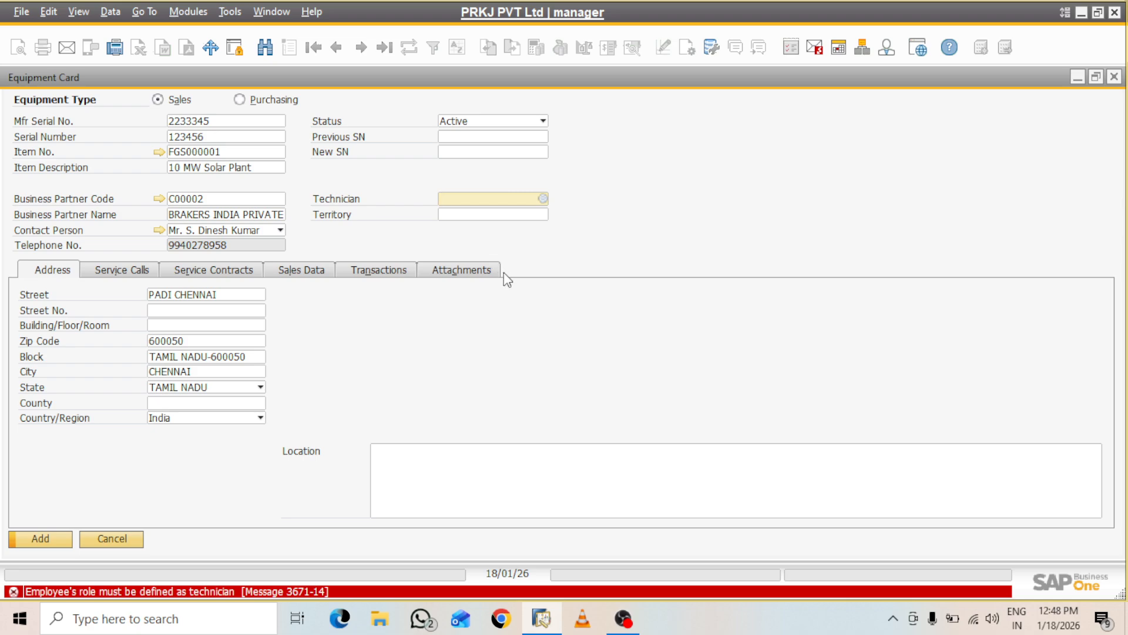
Load employee 1 (Site Engineer in EPC) from the technician lookup and show its Membership details
click(545, 198)
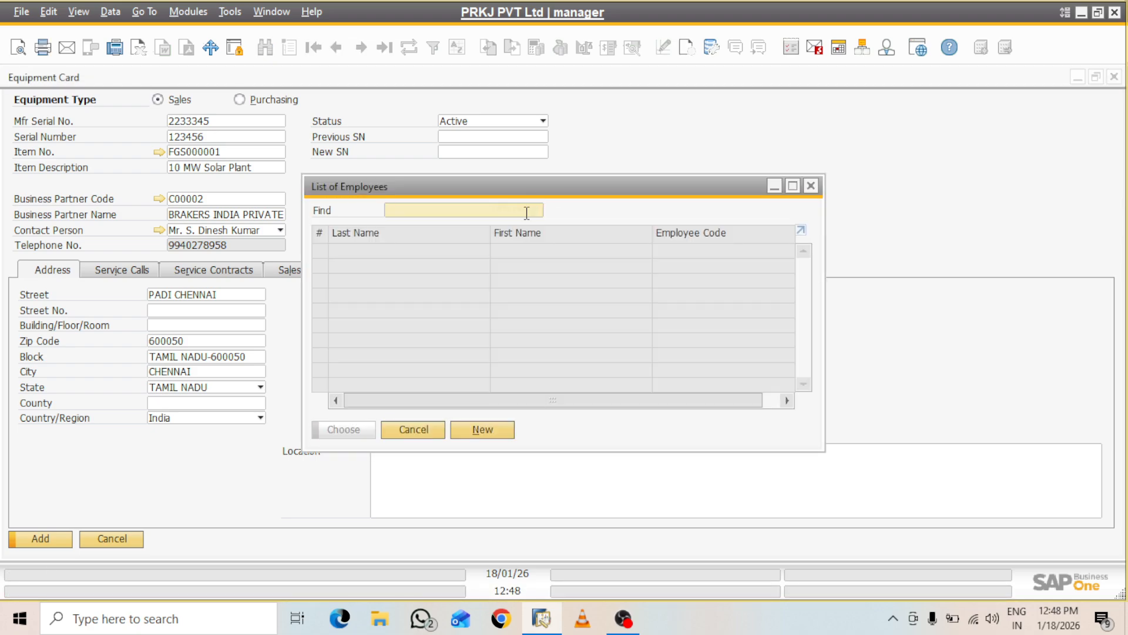
click(481, 439)
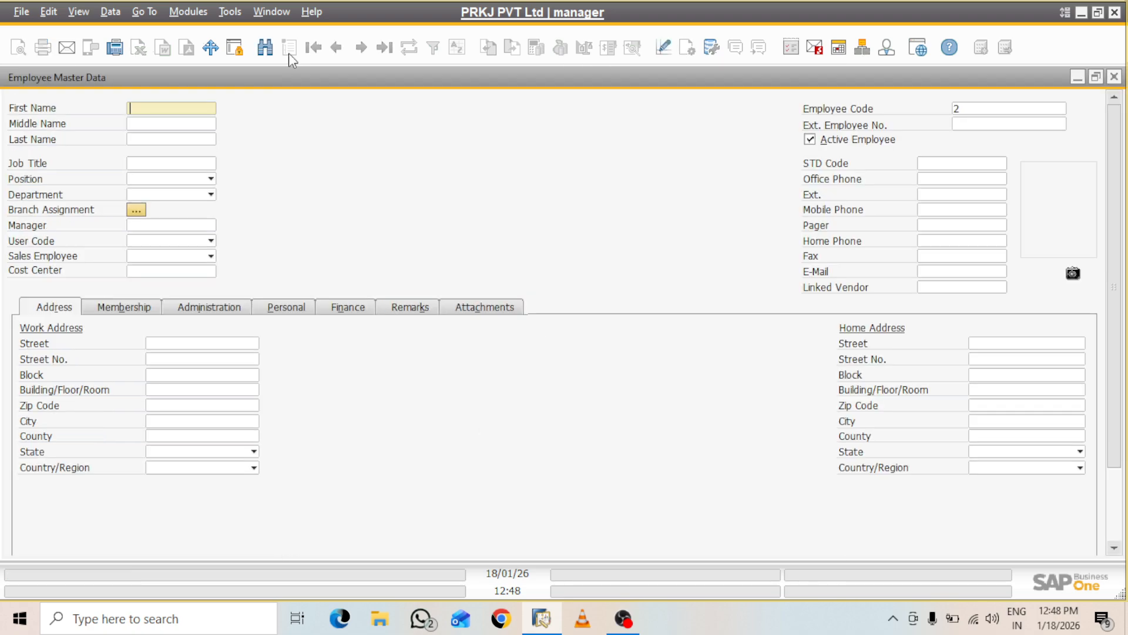
click(338, 48)
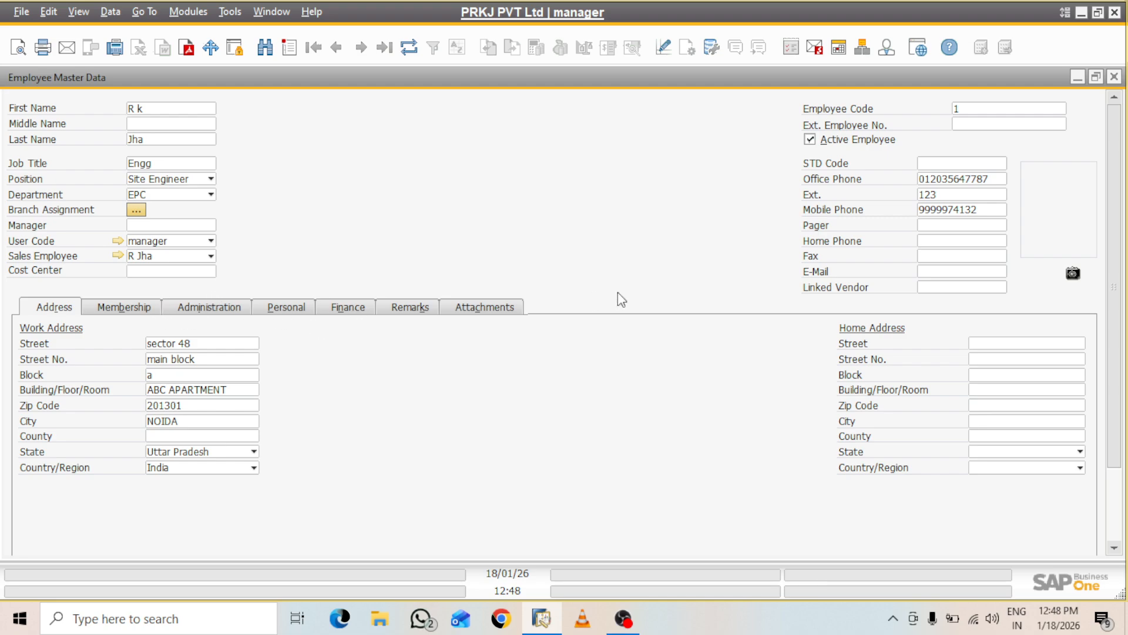
click(143, 308)
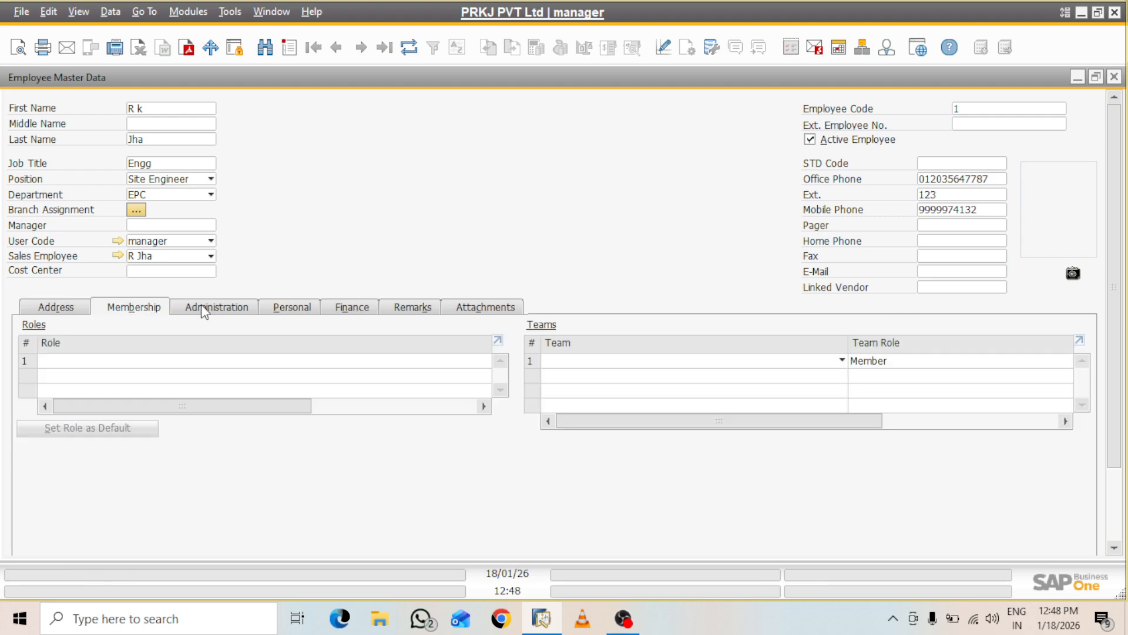
Assign role Technician and a newly defined team EPC (name and description EPC) to row 1
click(200, 361)
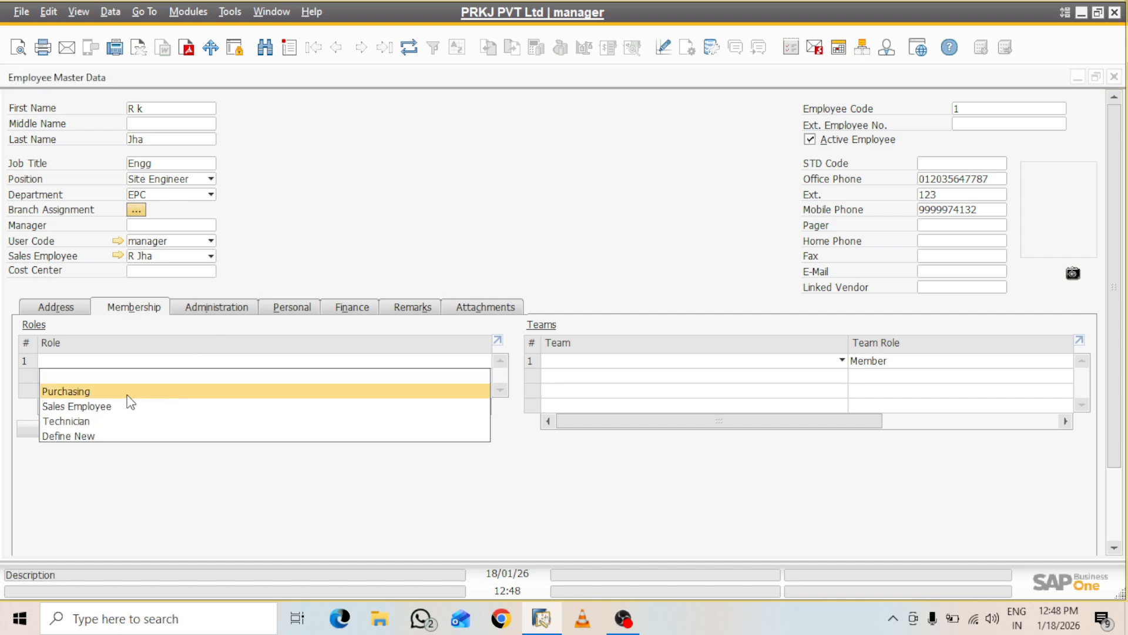
click(91, 429)
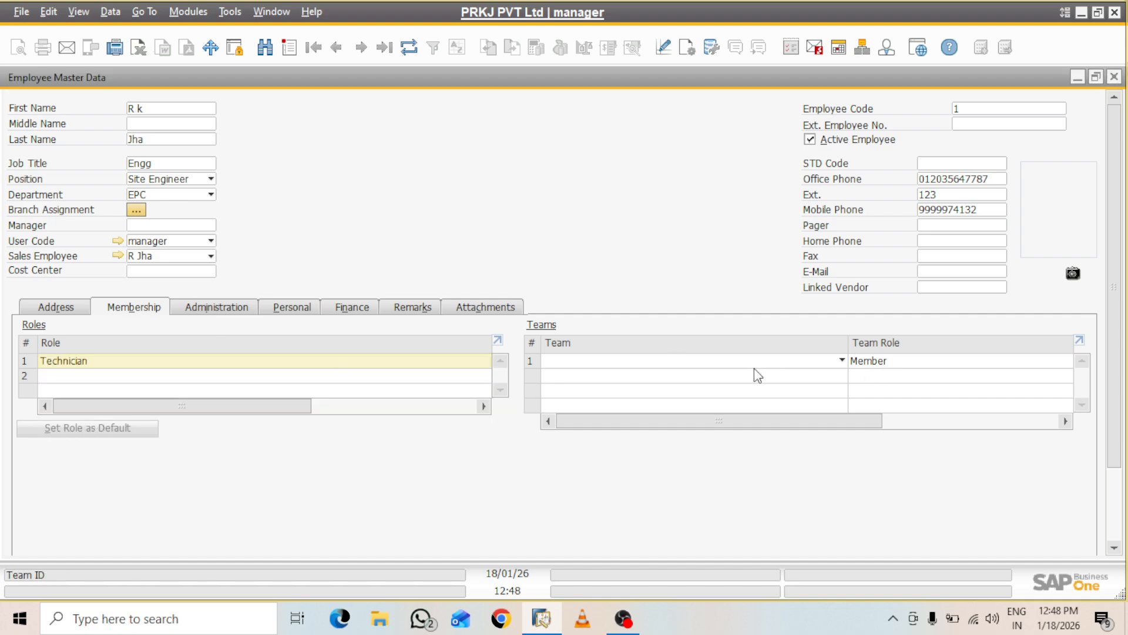
click(844, 362)
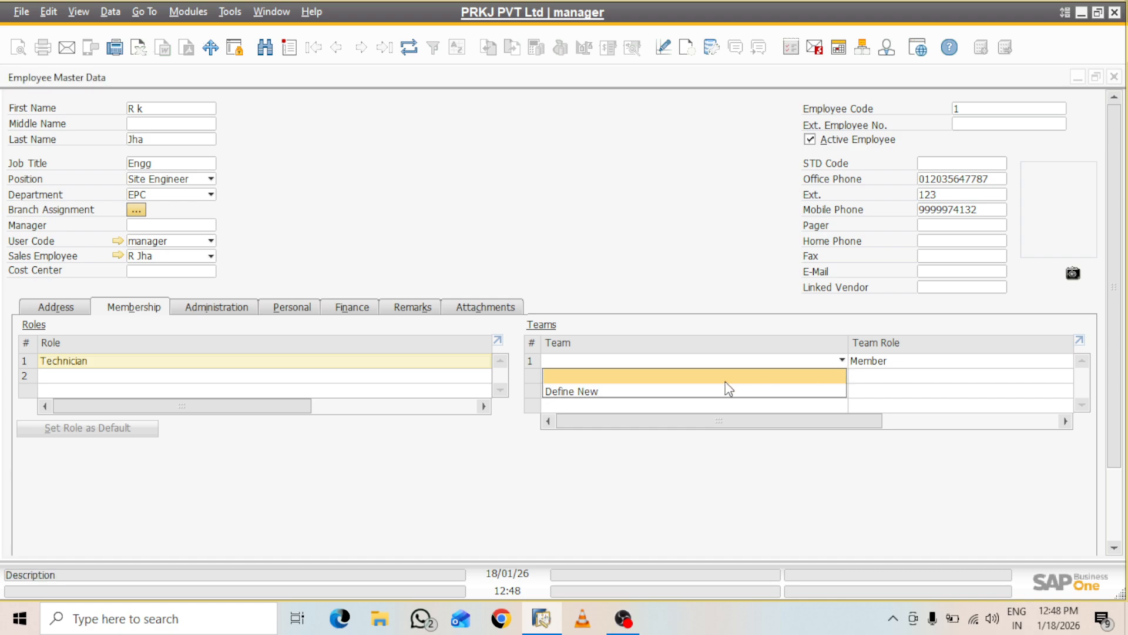
click(614, 392)
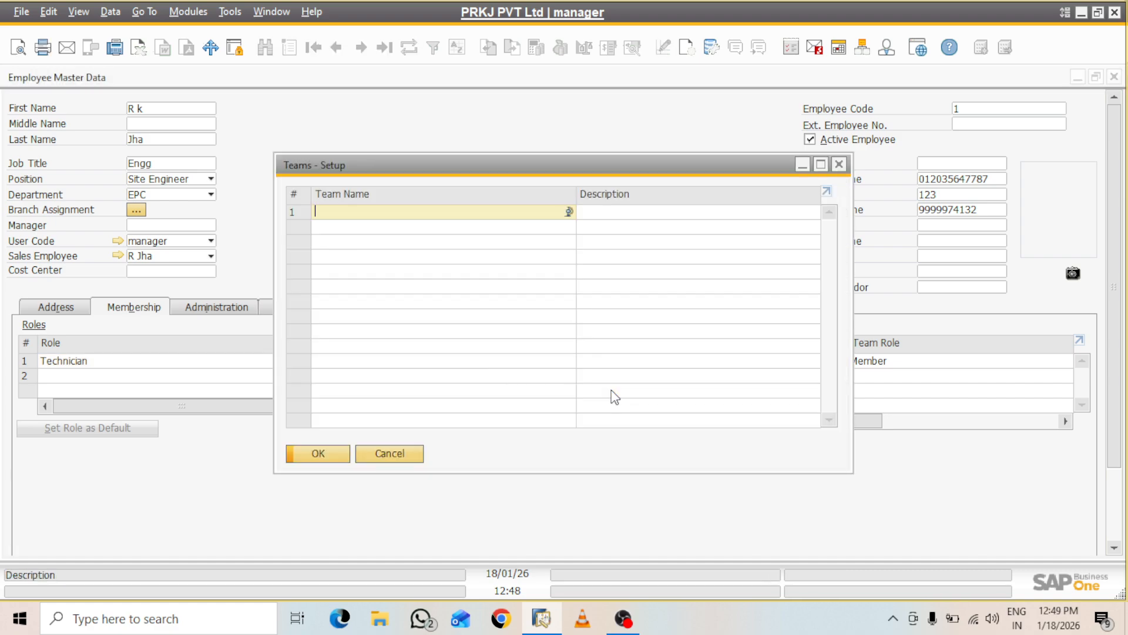
text(epc)
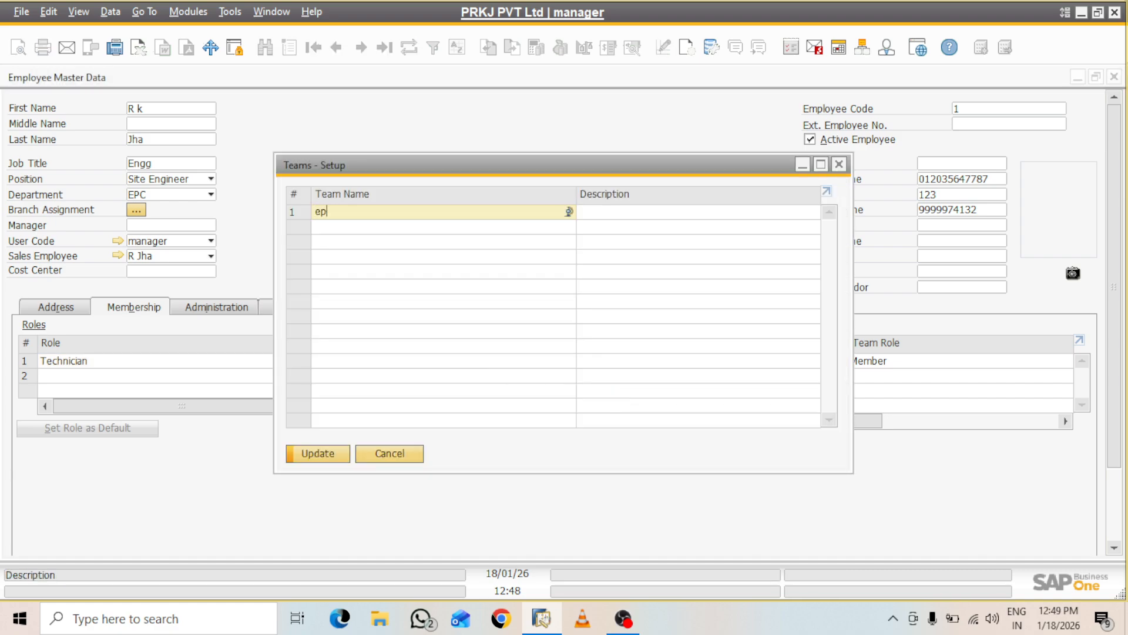
key(BackSpace)
key(BackSpace)
key(BackSpace)
text(EPC)
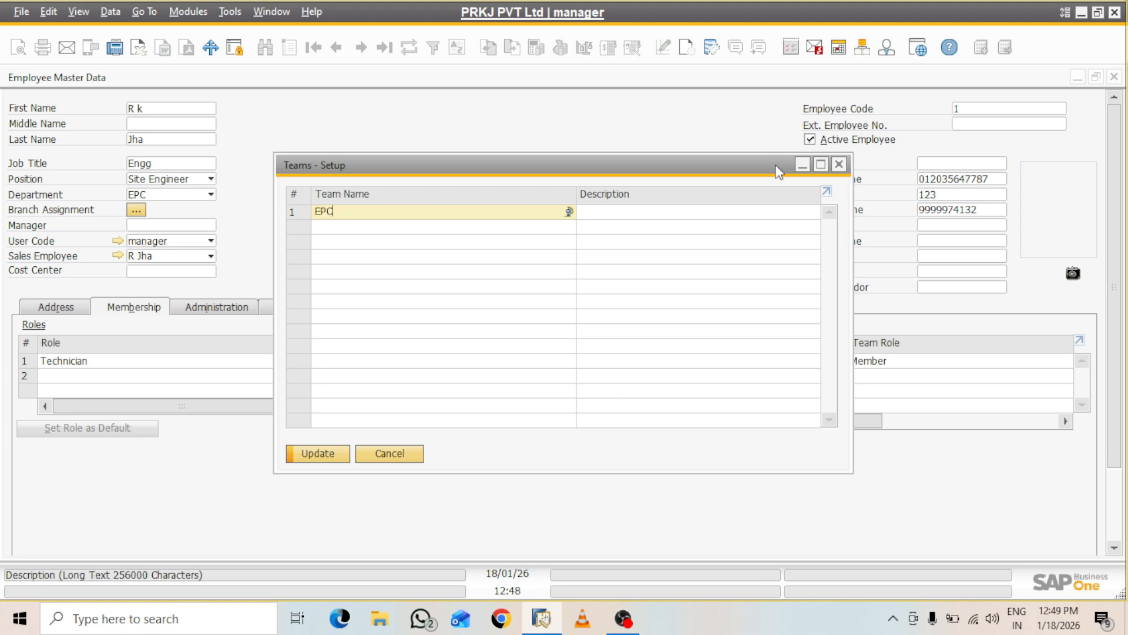
click(685, 211)
text(EPC)
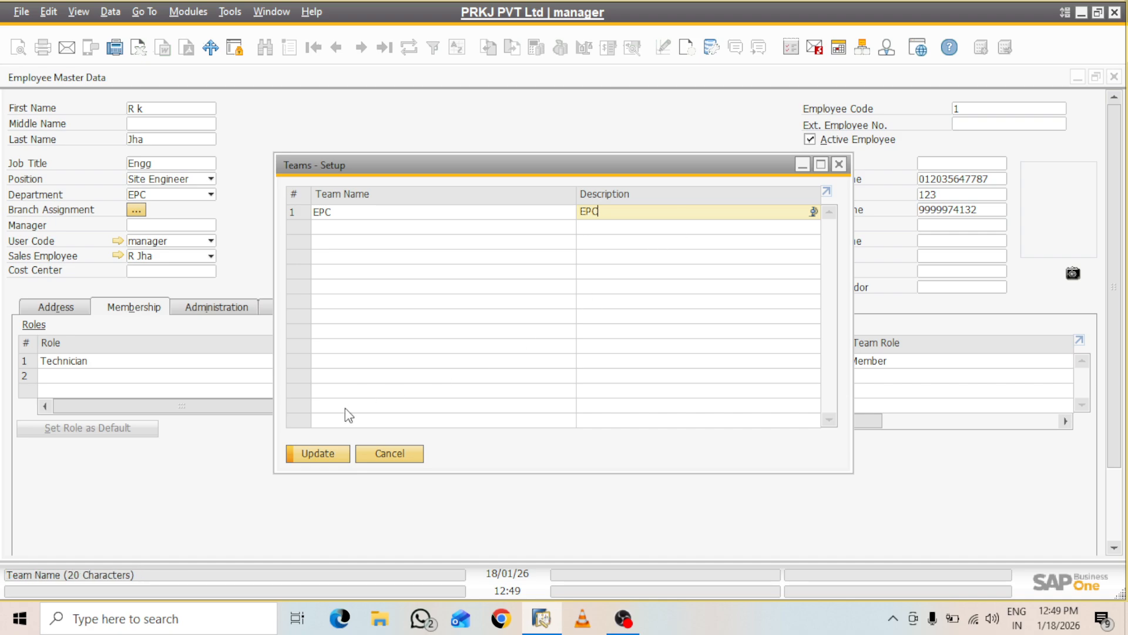
click(327, 452)
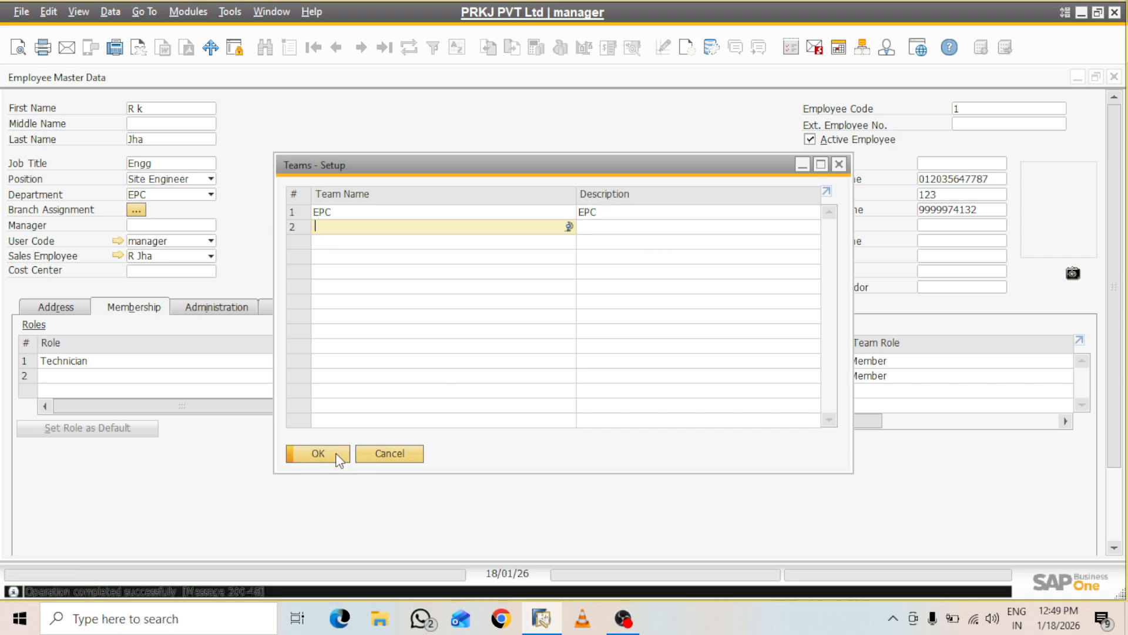
click(338, 455)
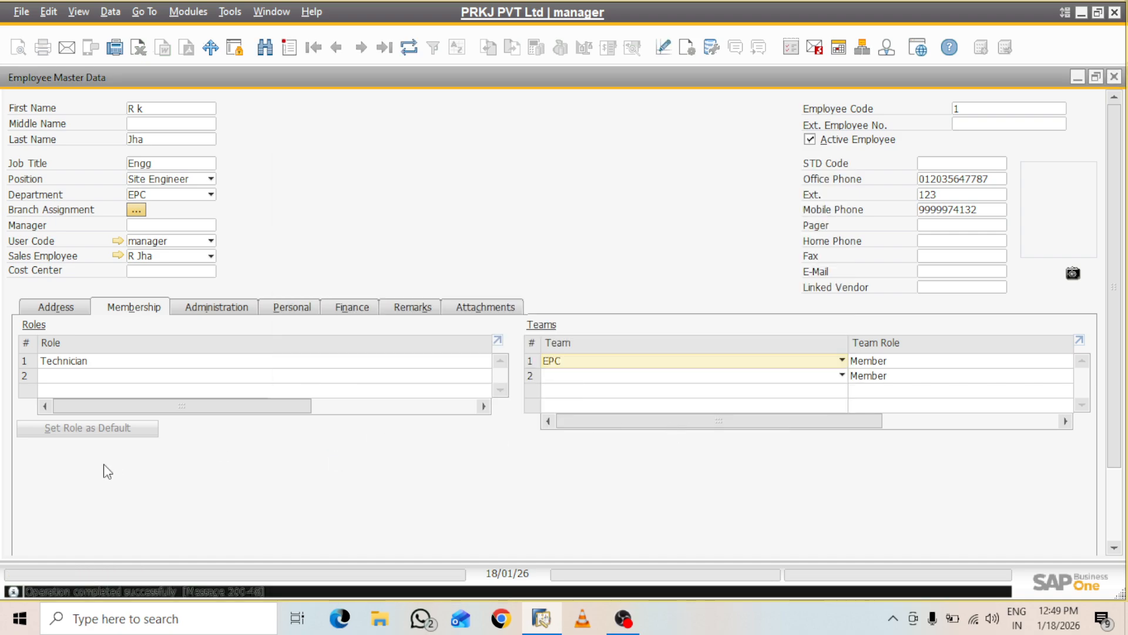
Return to the equipment card and check the Territory list, leaving territory empty
key(Escape)
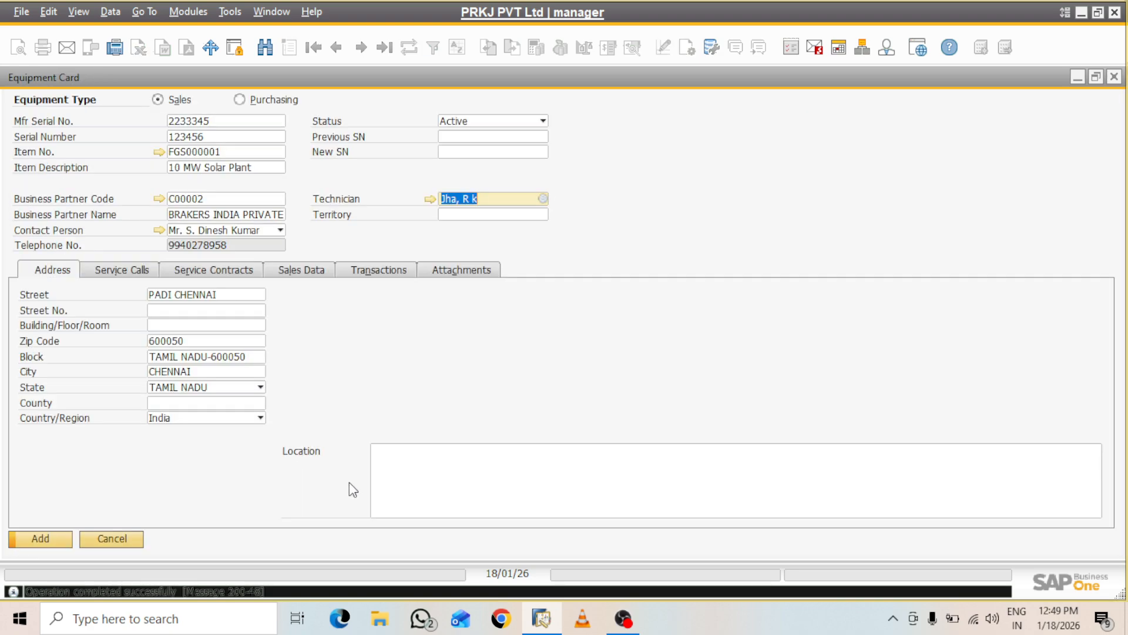
click(480, 216)
click(542, 215)
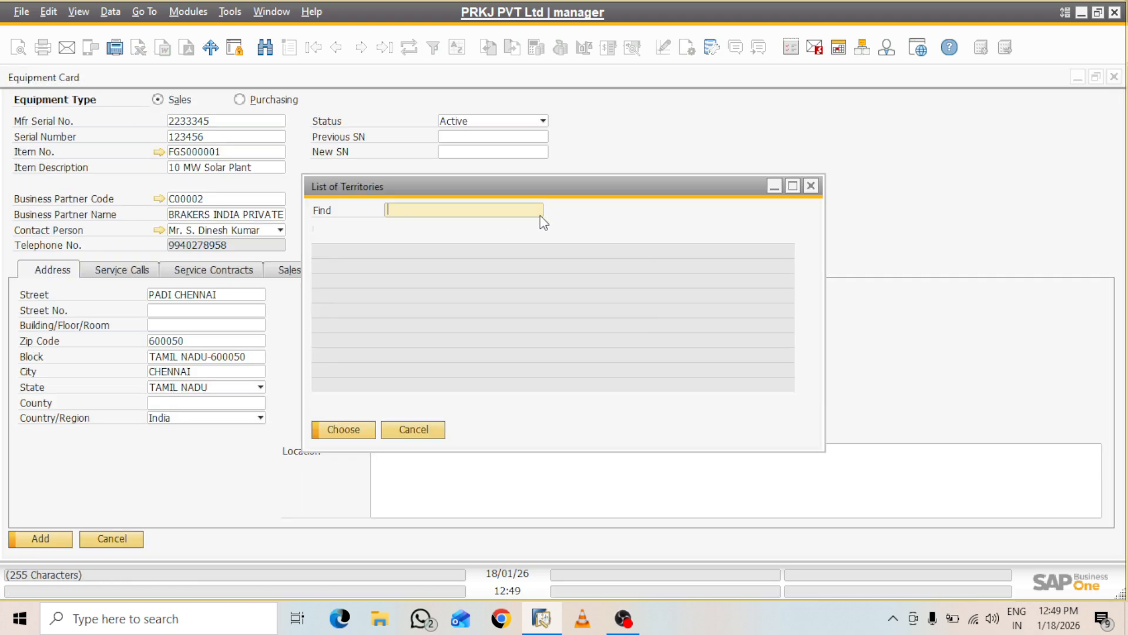
click(811, 186)
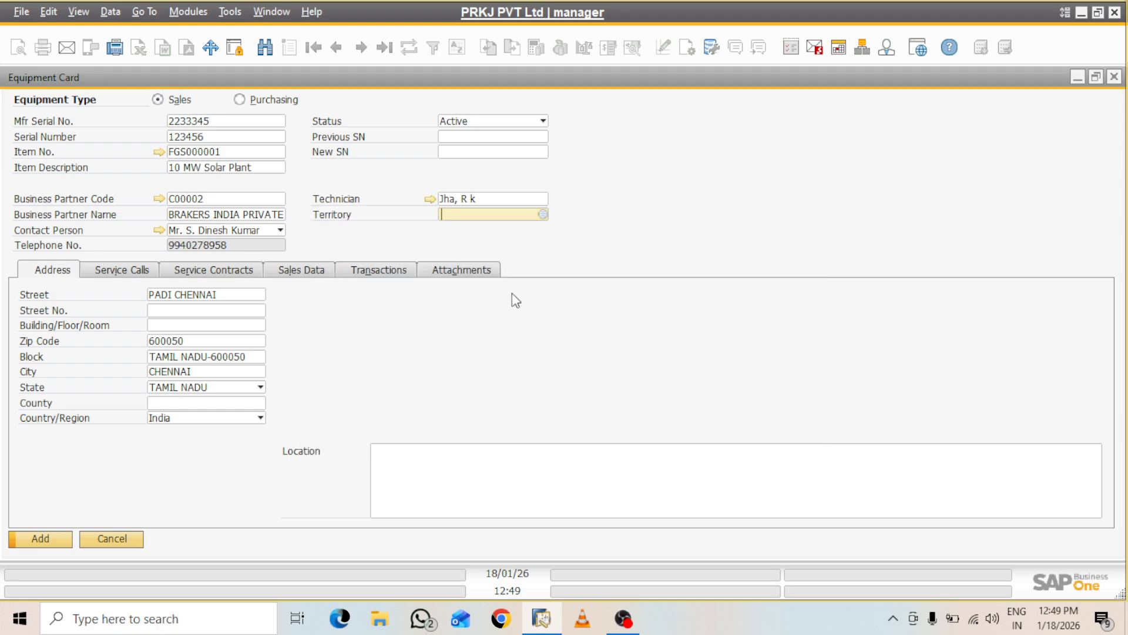
Try creating a service call for the equipment and dismiss the numbering series error
click(124, 270)
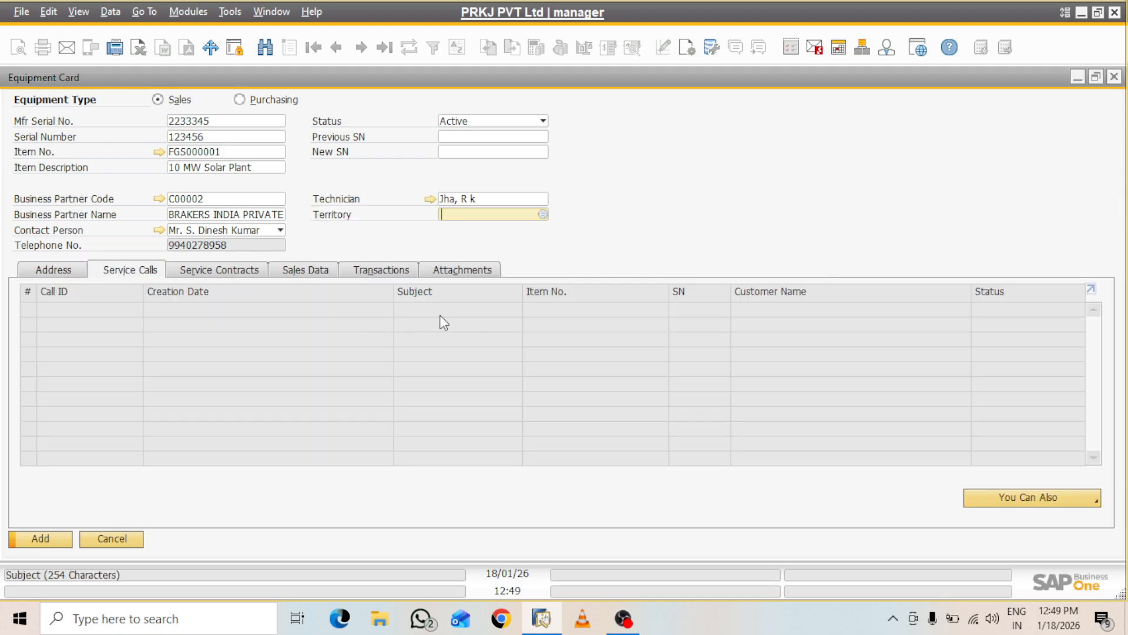
click(1078, 498)
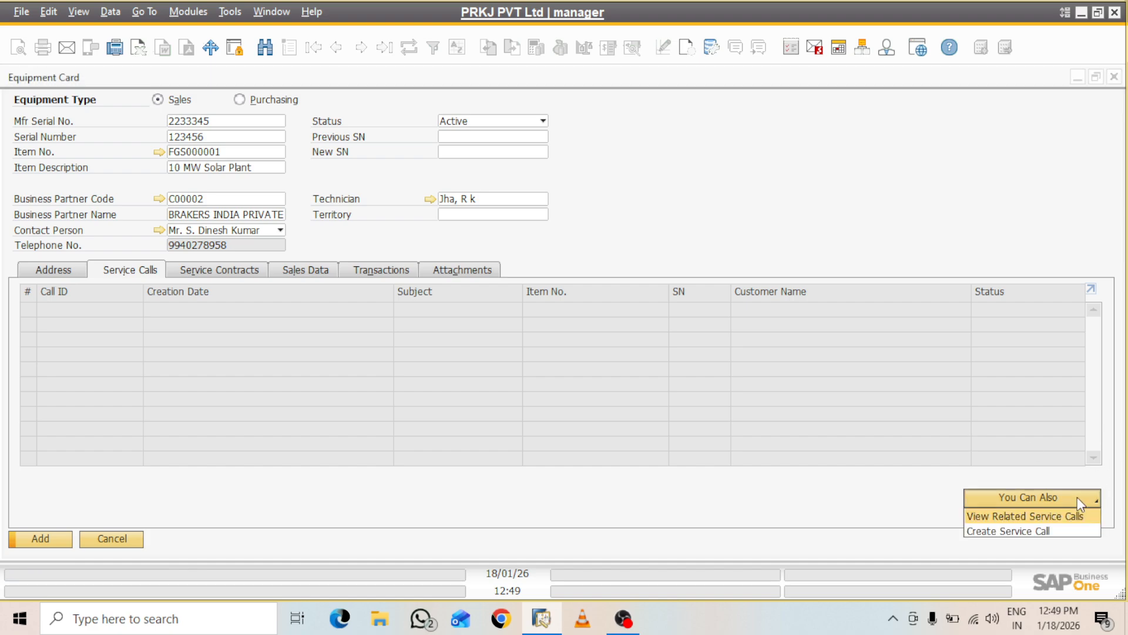
click(1035, 532)
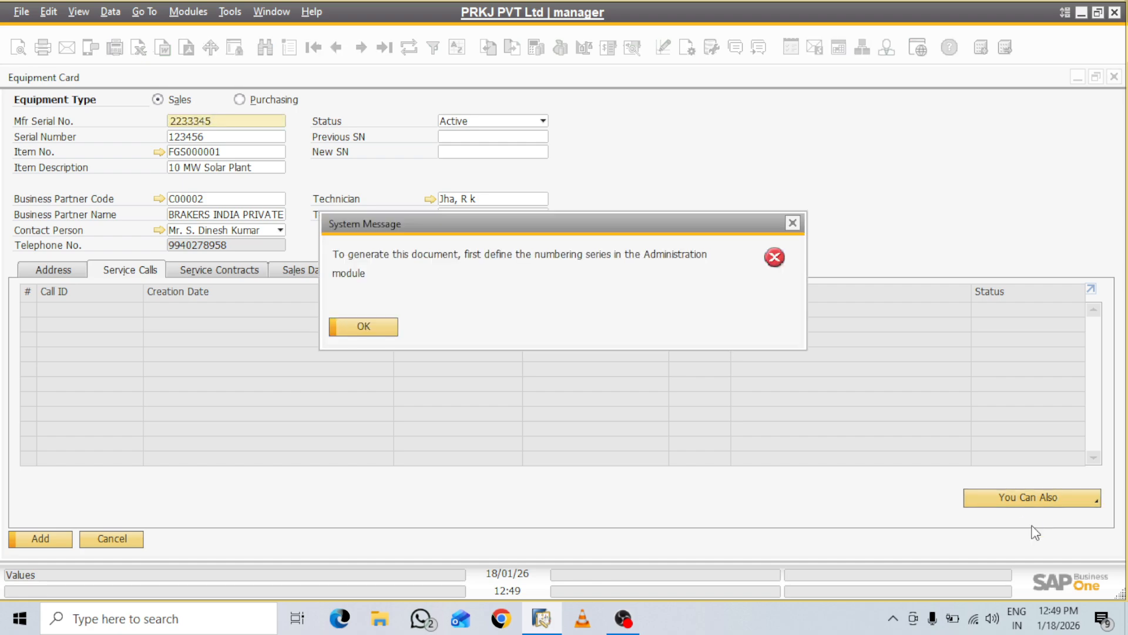
click(364, 326)
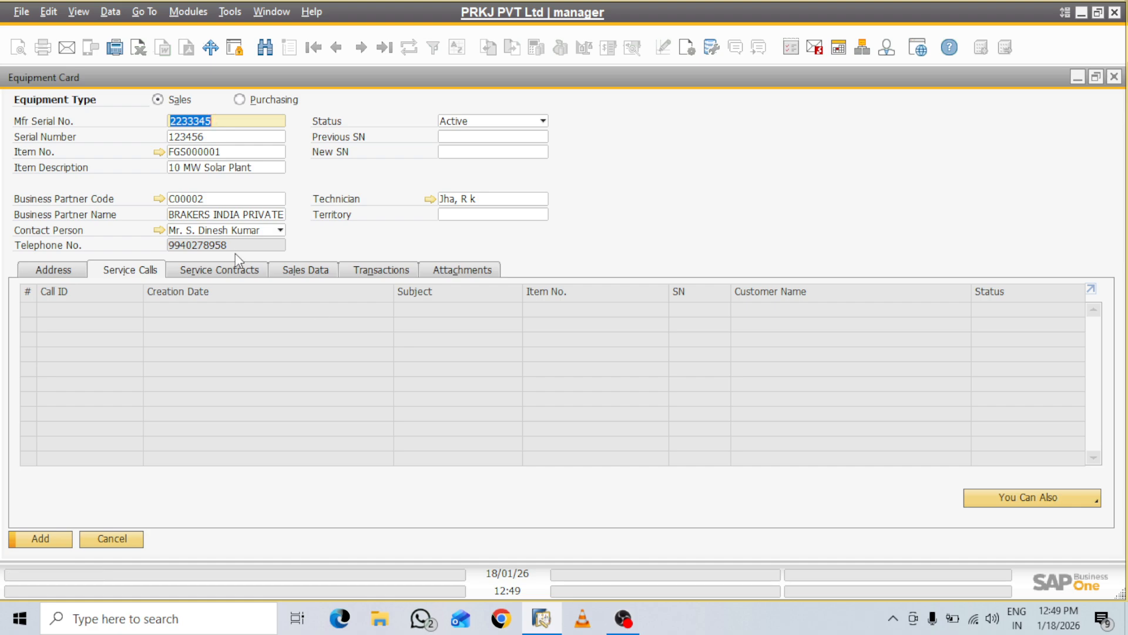
Review the contracts, sales data, transactions and attachments tabs, then save the equipment card
click(238, 272)
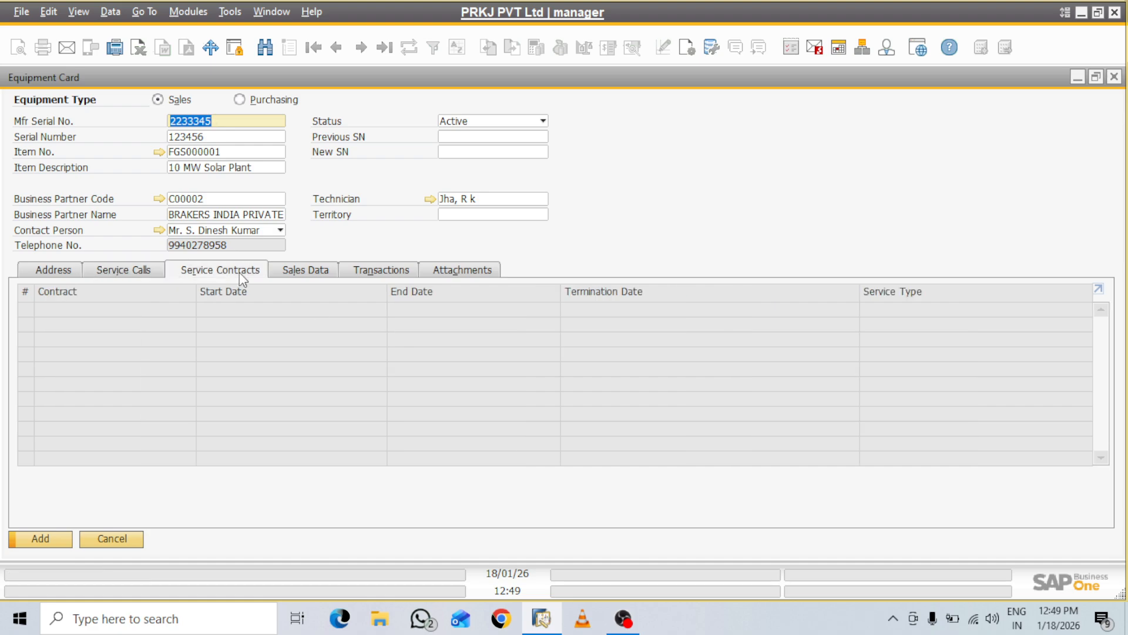
click(297, 269)
click(380, 274)
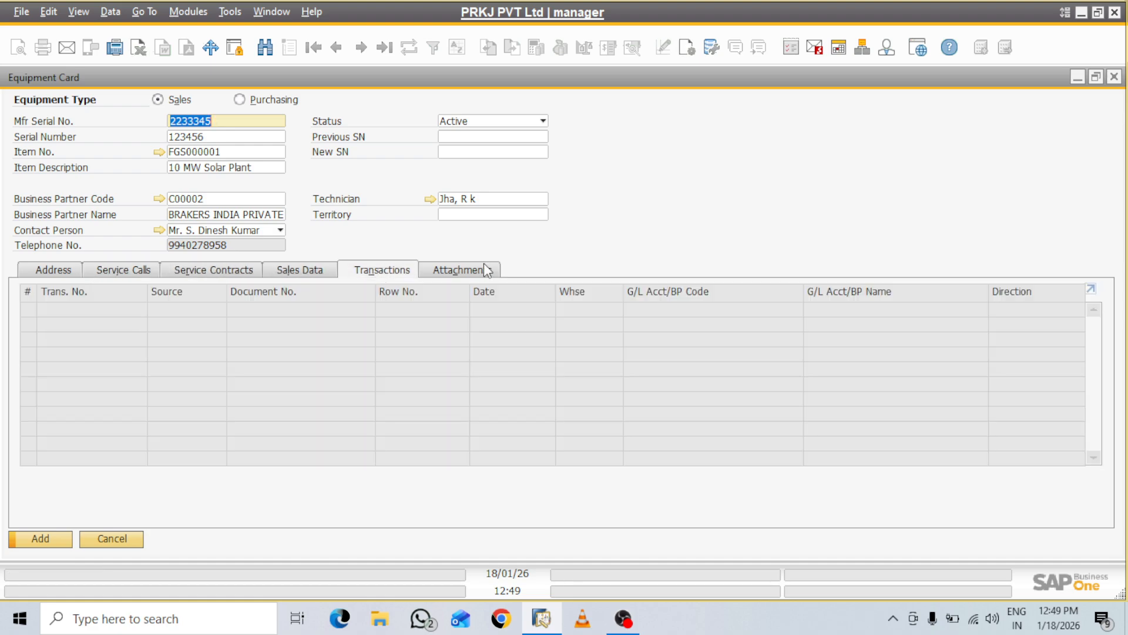
click(485, 268)
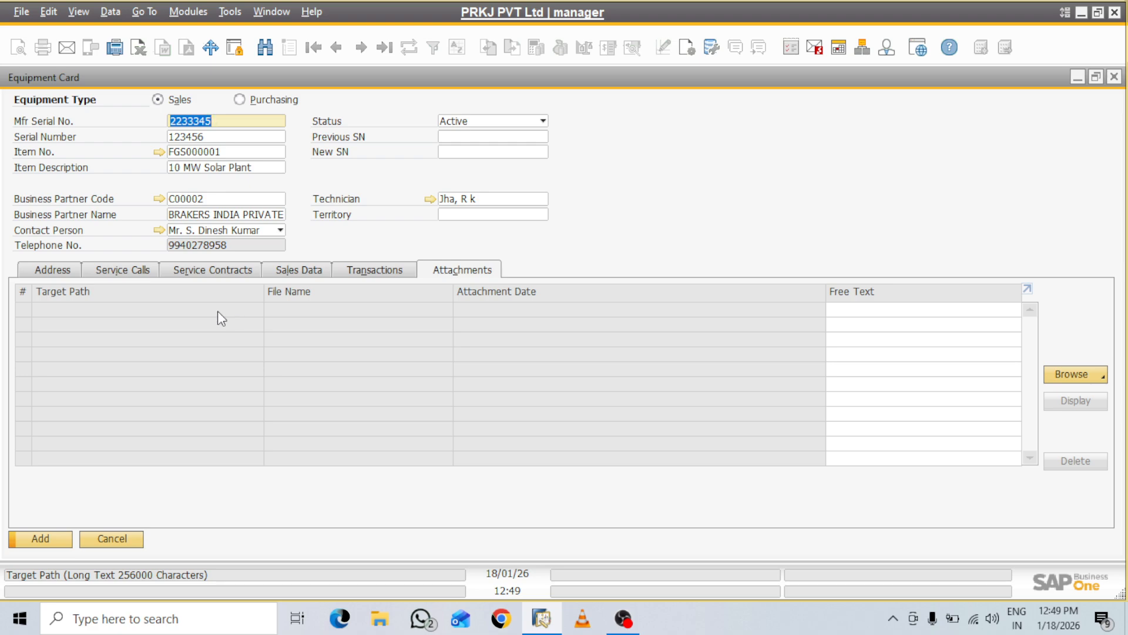
click(46, 271)
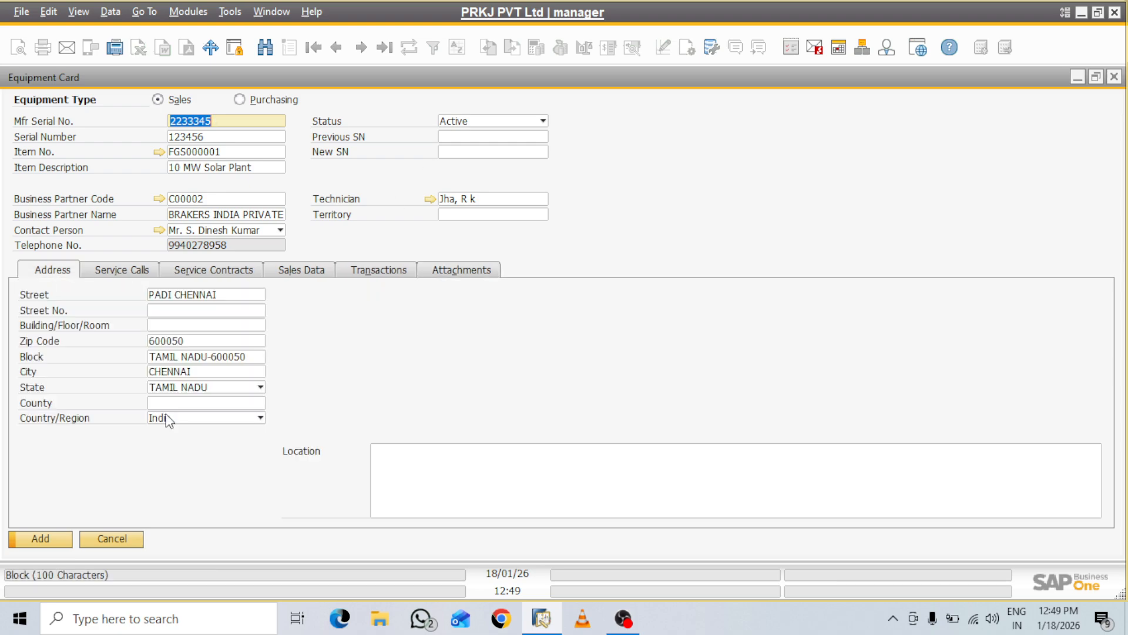
click(48, 539)
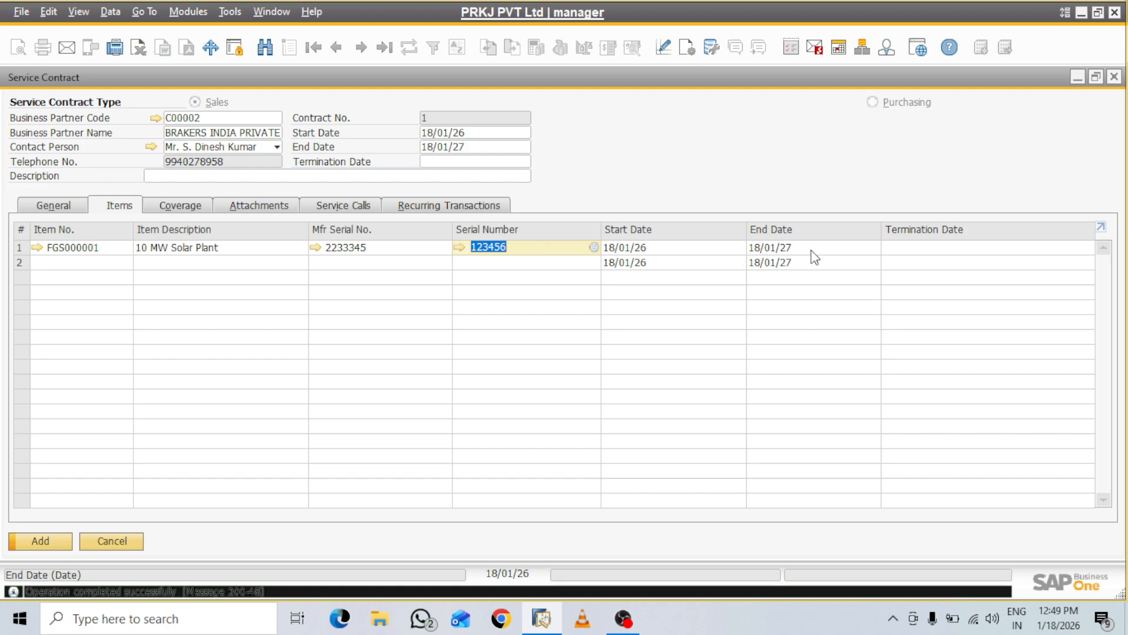
Enter termination date 170127 on row 1 and add the service contract
click(957, 247)
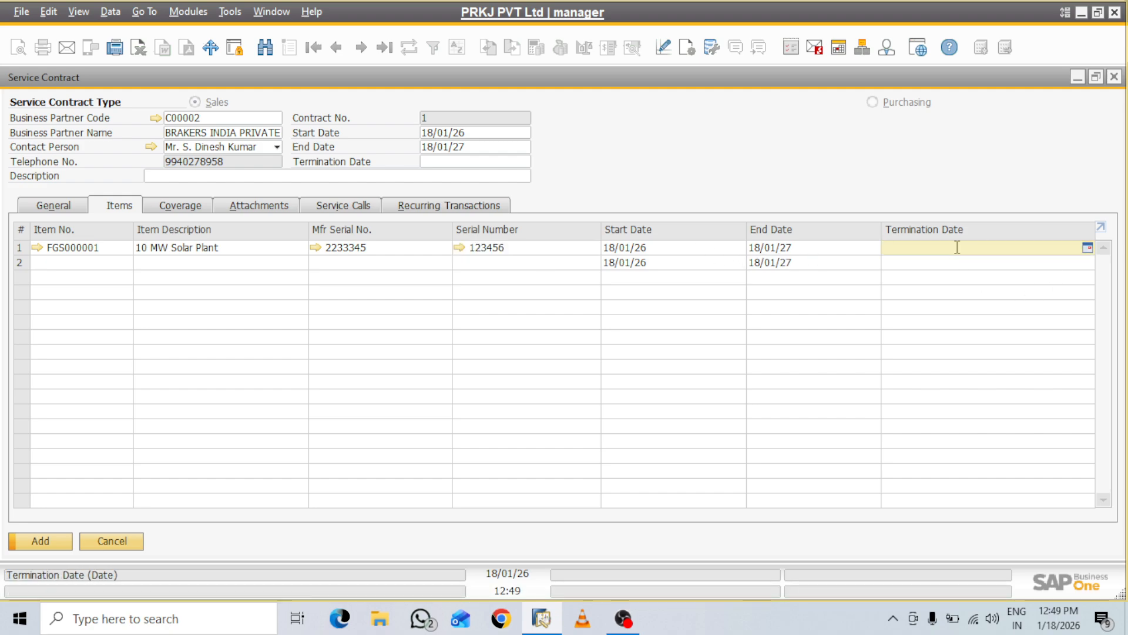
text(170127)
key(Return)
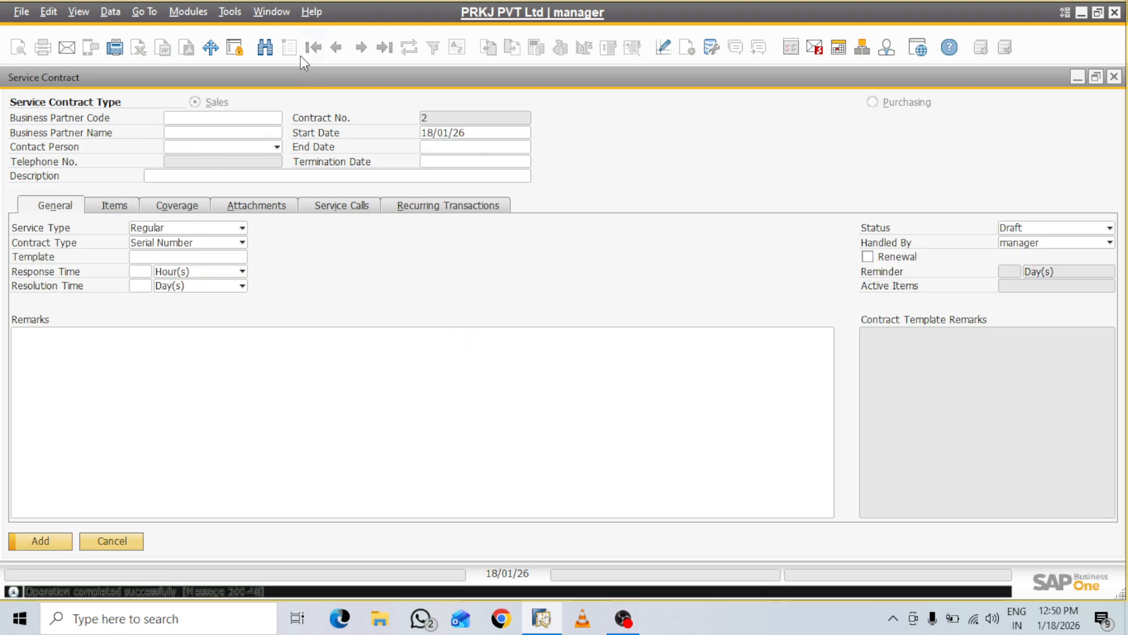
Load service contract 1 for C00002 and include Travel in its coverage
click(339, 51)
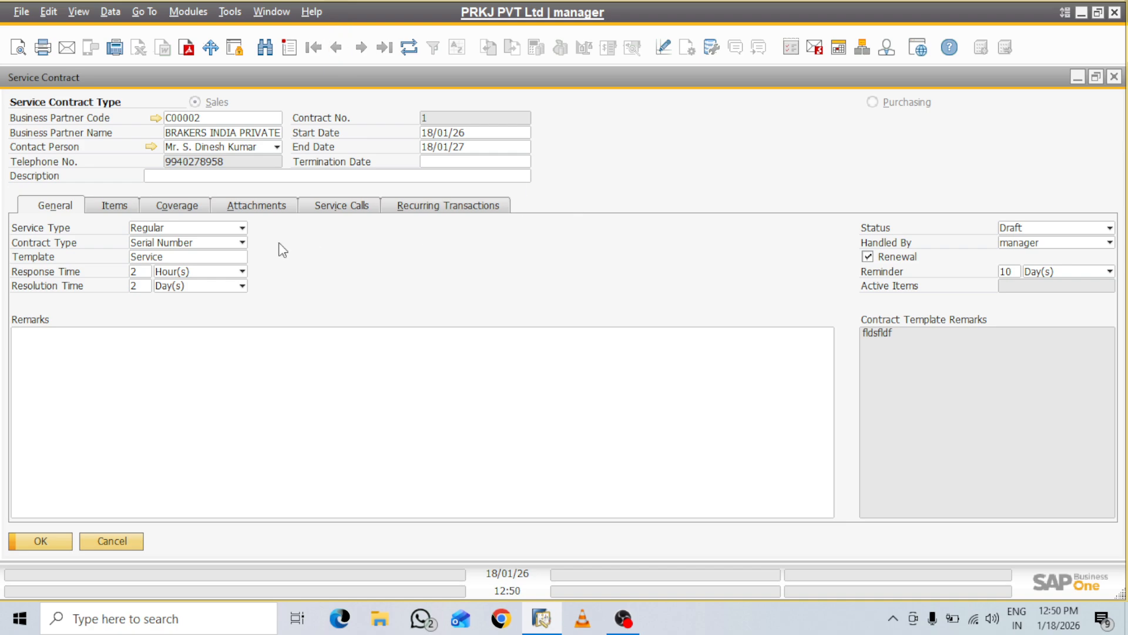
click(115, 206)
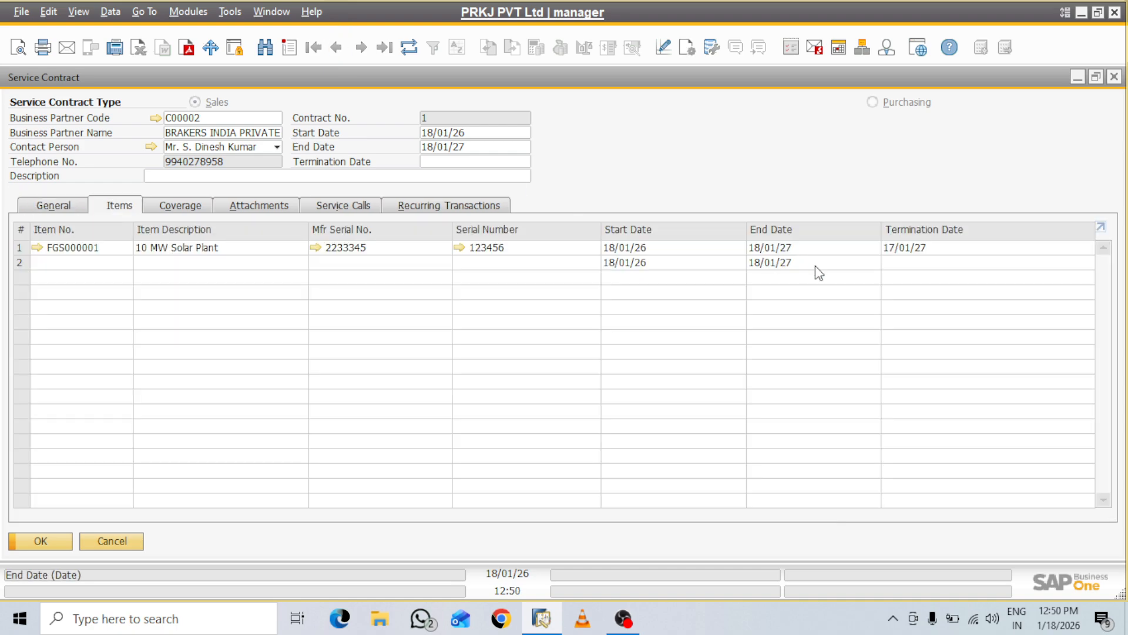
click(178, 208)
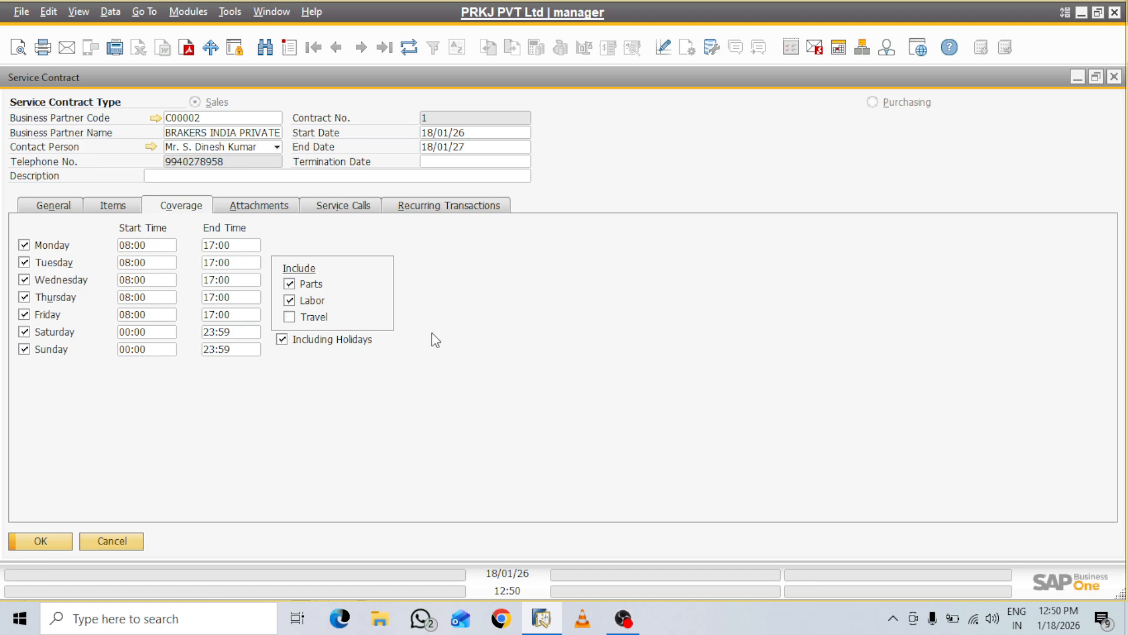
click(314, 319)
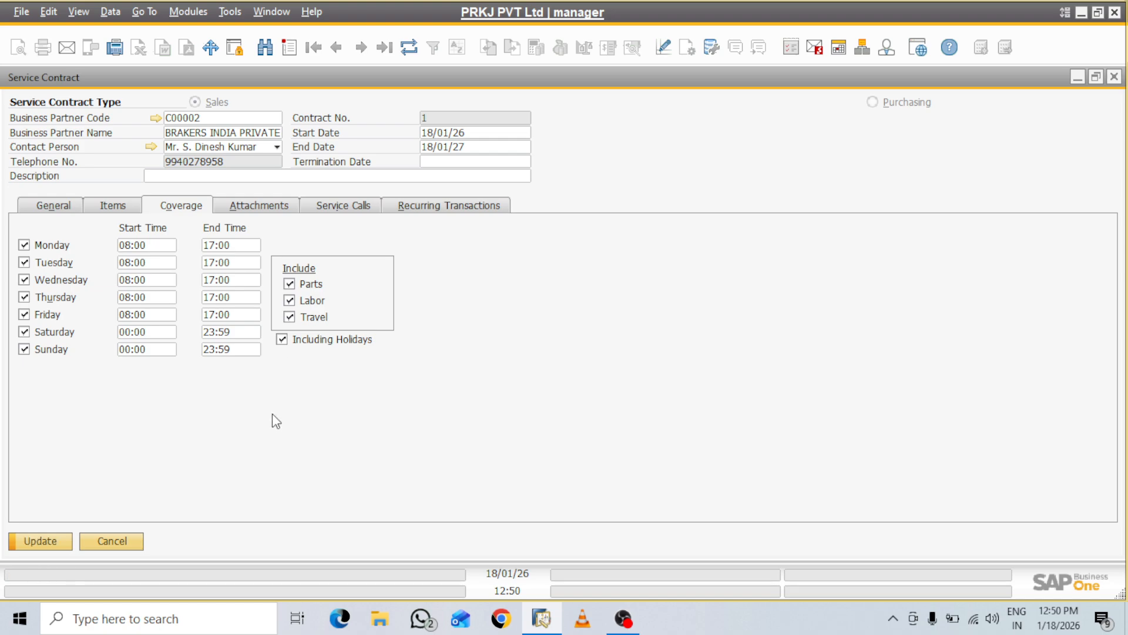
click(251, 207)
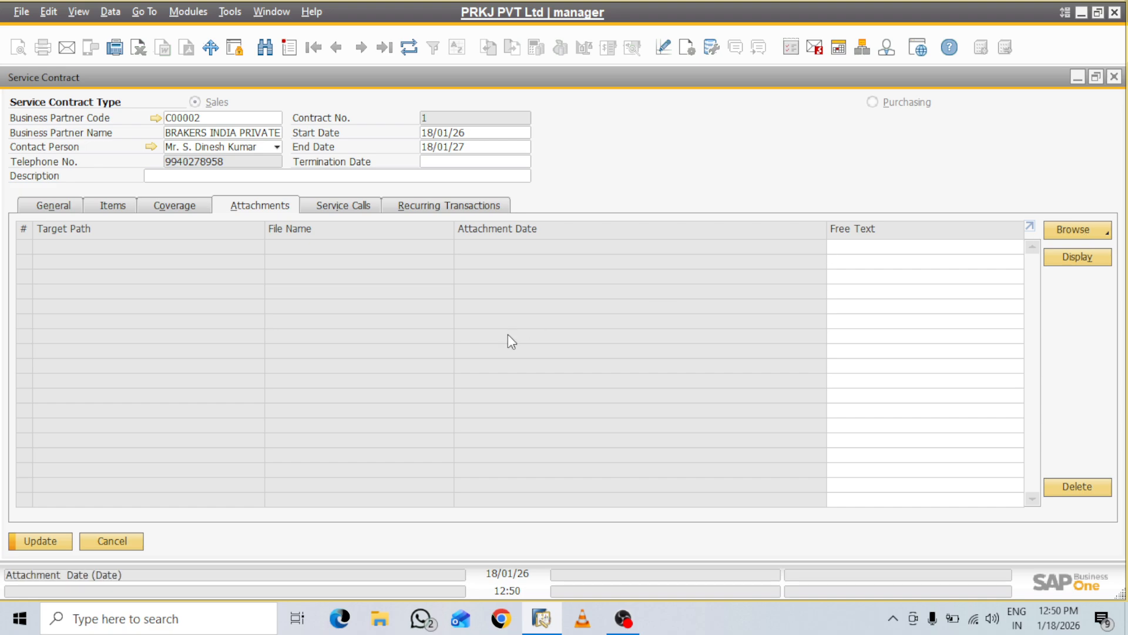
Show the contract's Service Calls and then its empty Recurring Transactions list
click(356, 209)
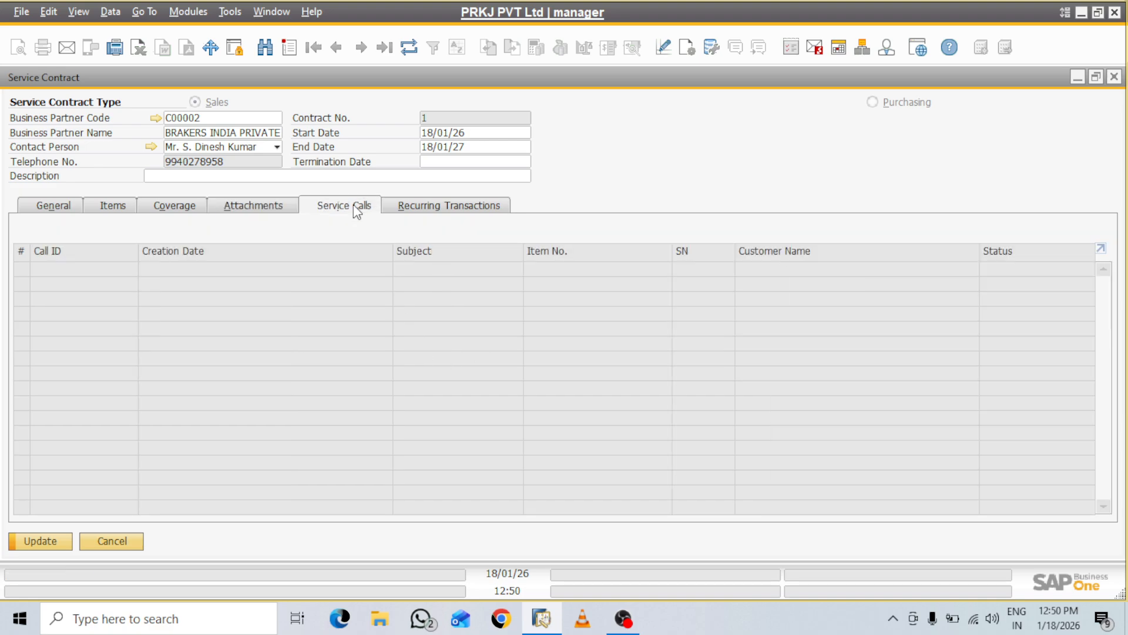
click(477, 205)
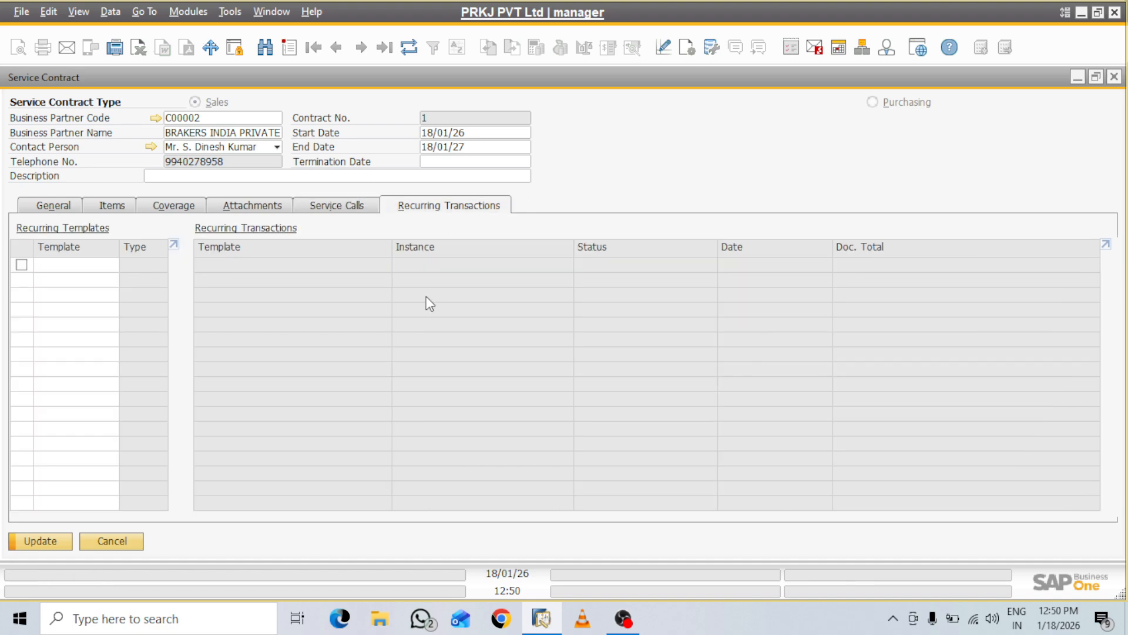
Define a new recurring template named BILL with document type A/R Invoice
click(75, 265)
click(112, 265)
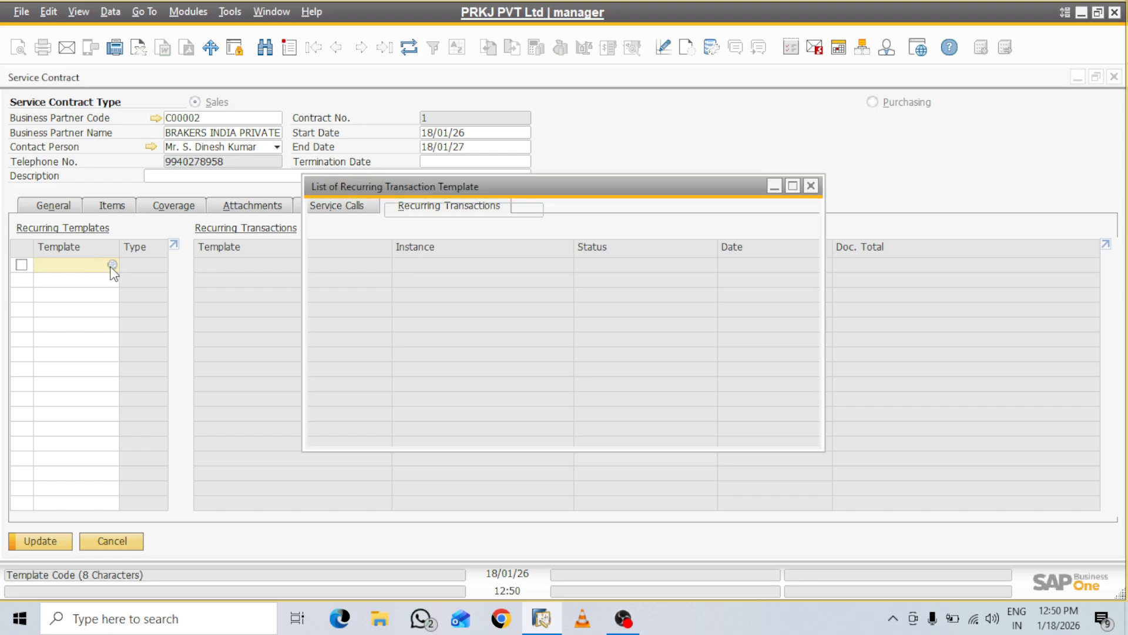
click(482, 430)
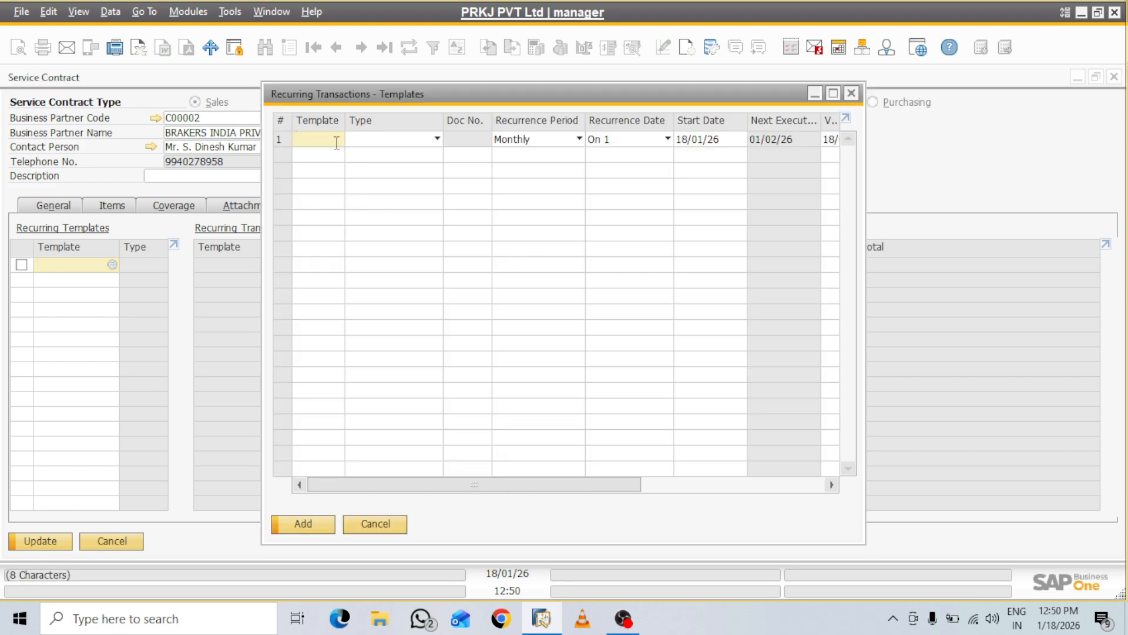
text(a)
key(BackSpace)
key(BackSpace)
key(BackSpace)
text(BILL)
click(436, 139)
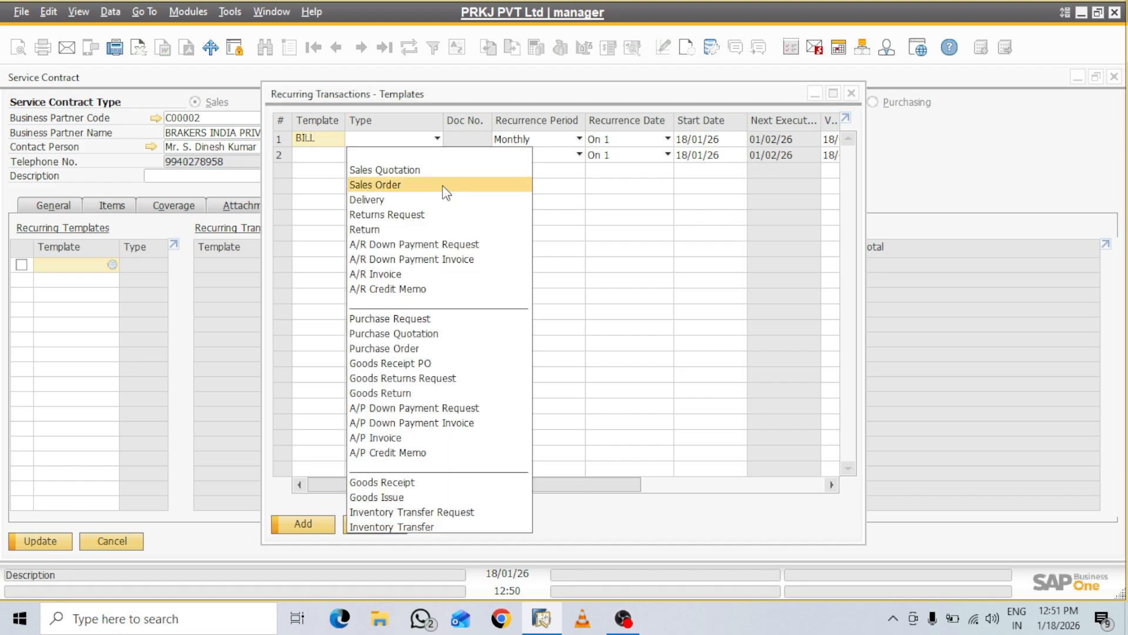
click(382, 279)
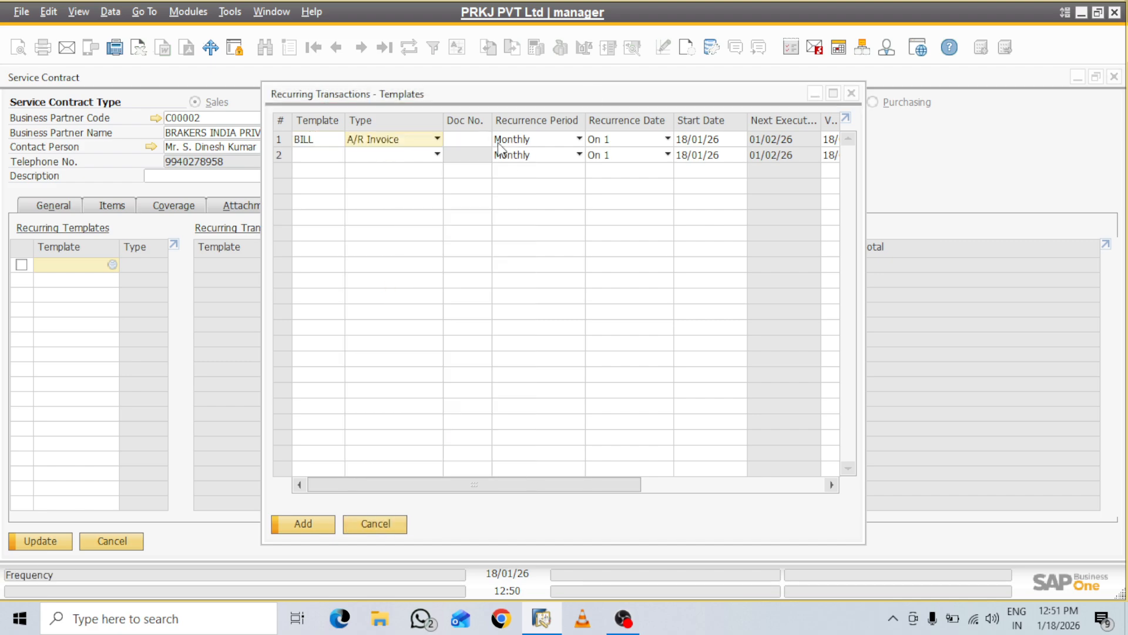
Start a new draft A/R invoice as the BILL template's document
click(477, 140)
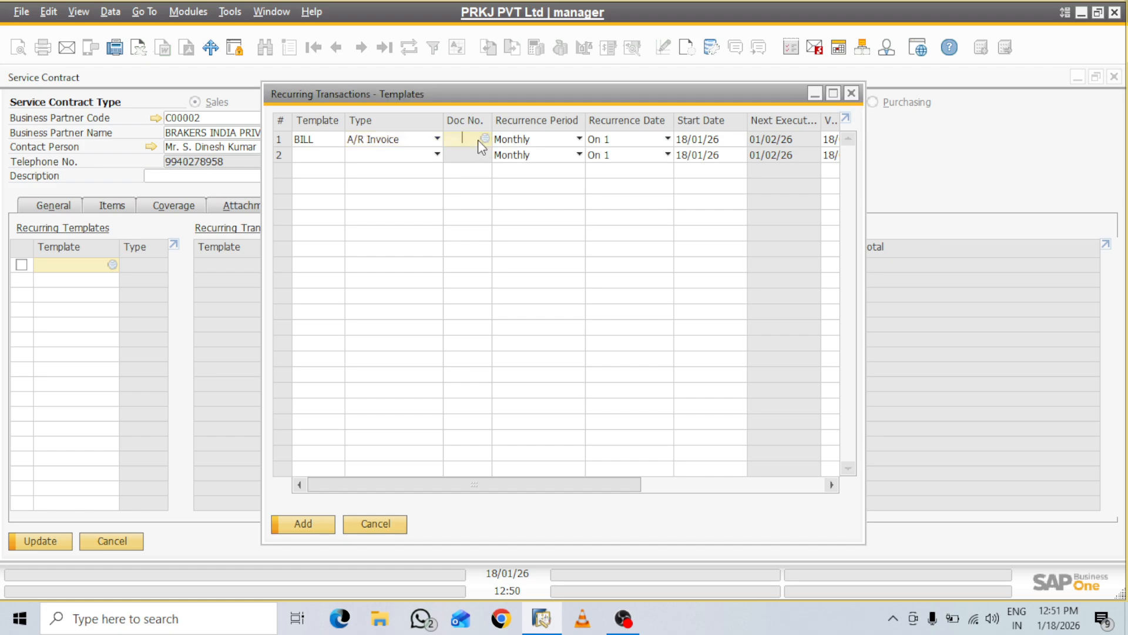
click(485, 139)
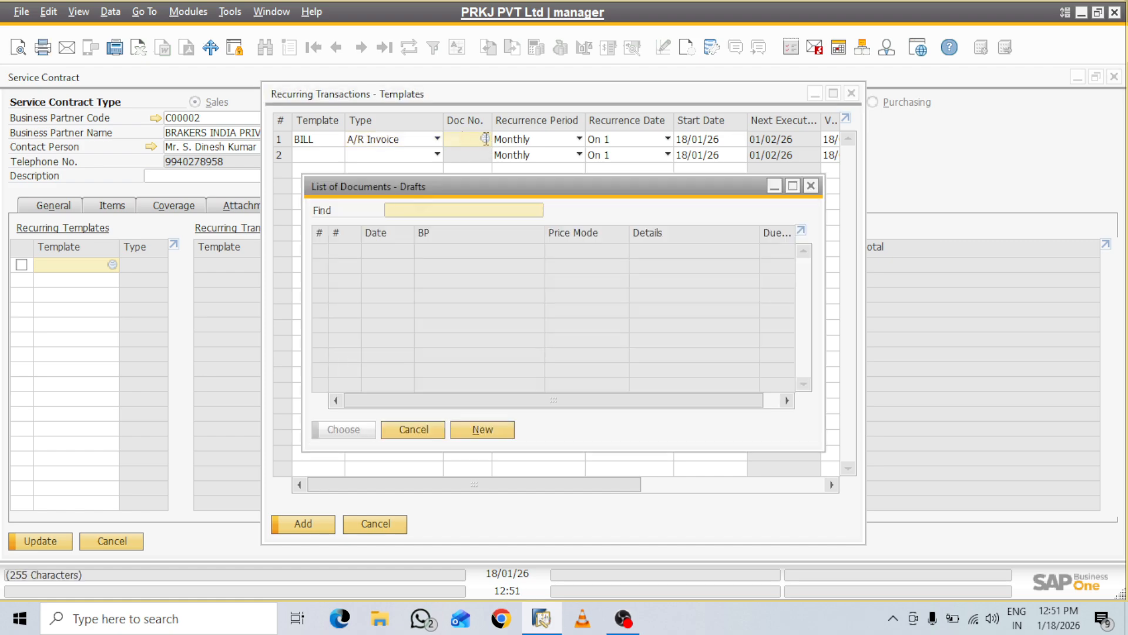
click(483, 429)
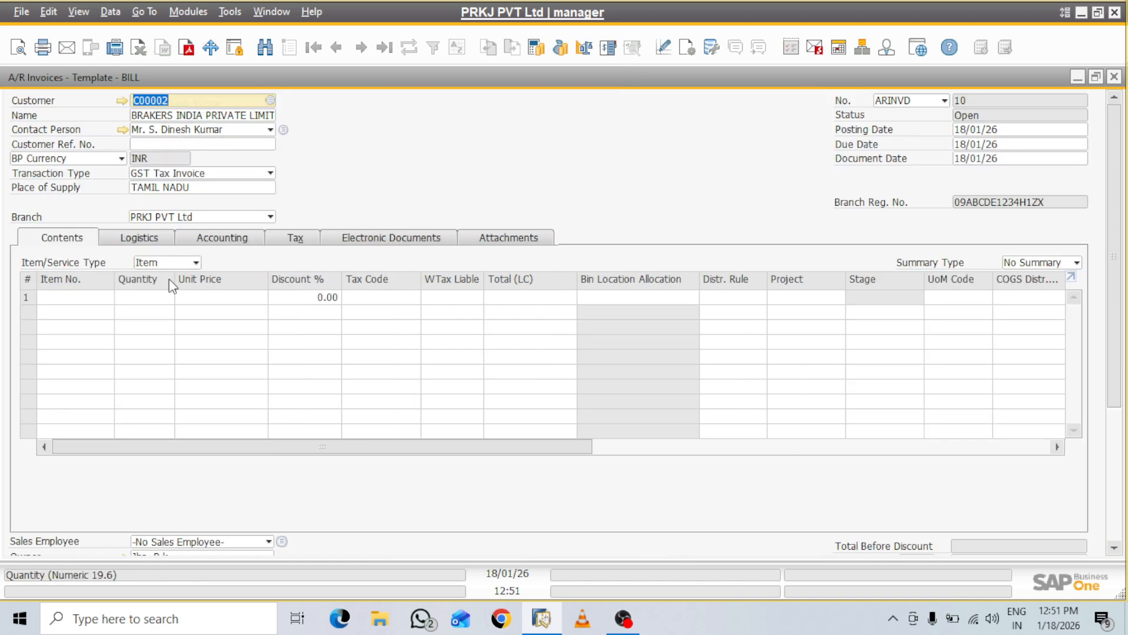
Switch the invoice to service lines and set row 1's SAC code to 00995416
click(179, 264)
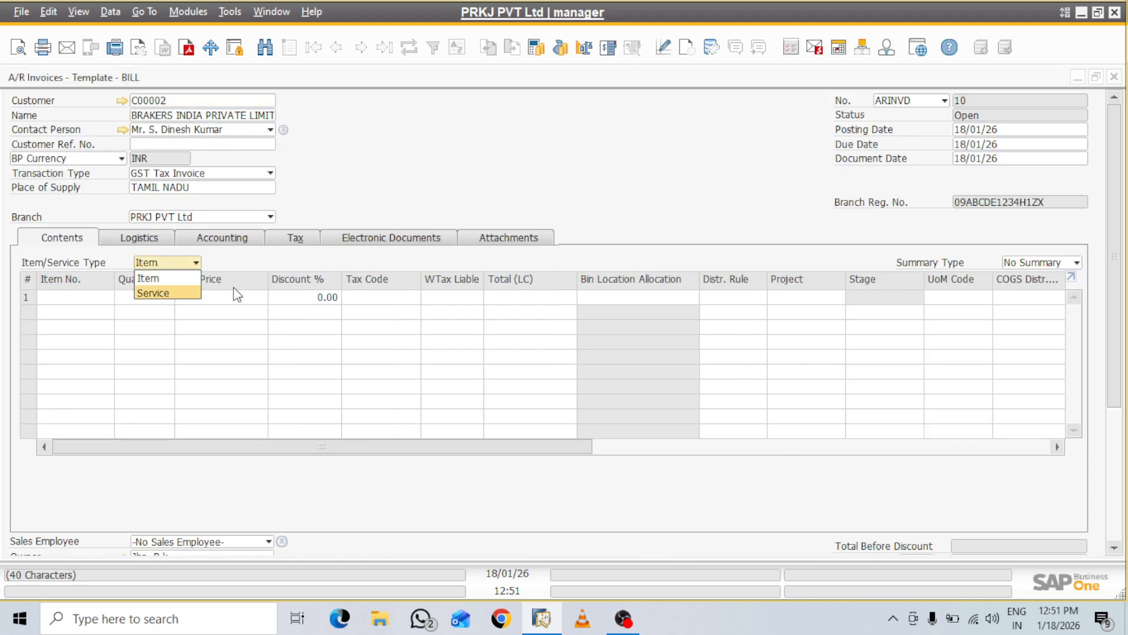
click(164, 293)
click(59, 296)
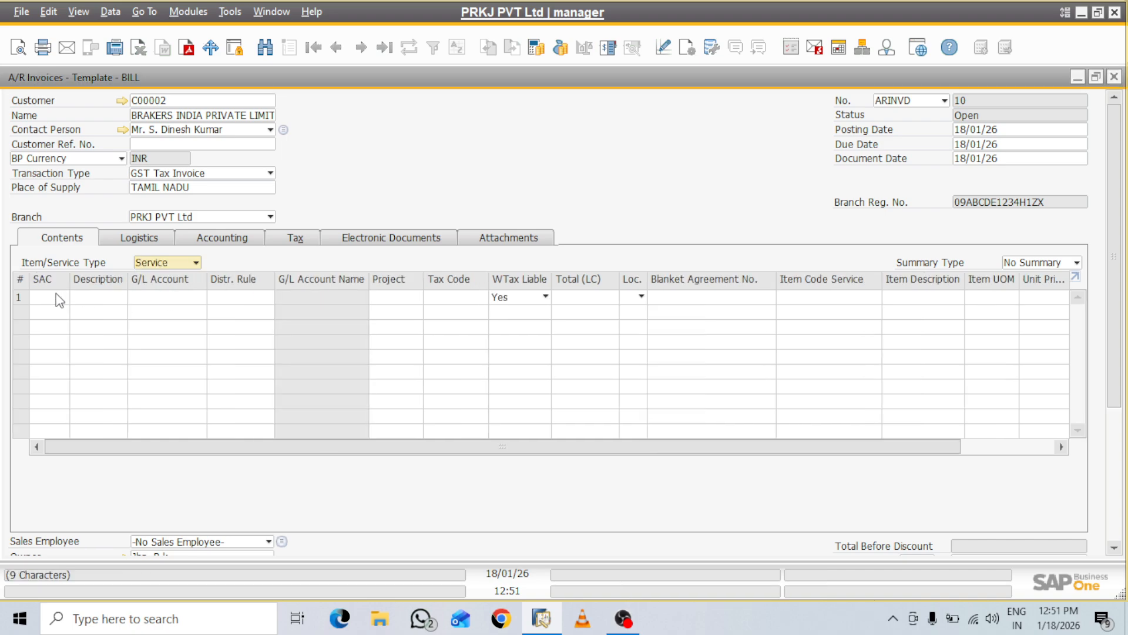
click(62, 296)
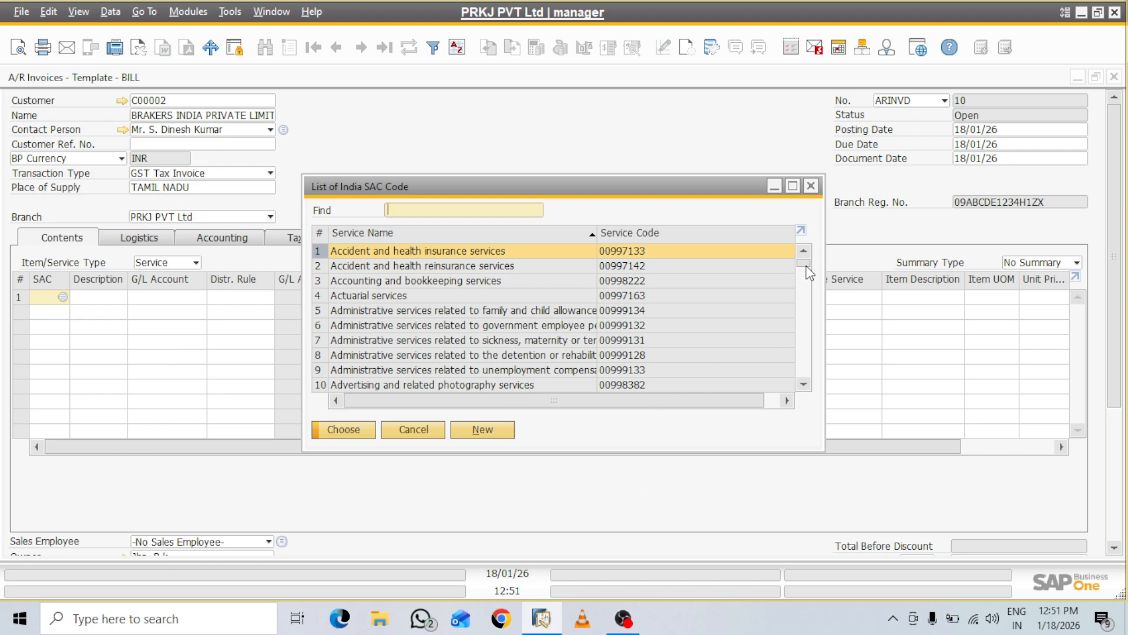
drag(805, 265, 806, 278)
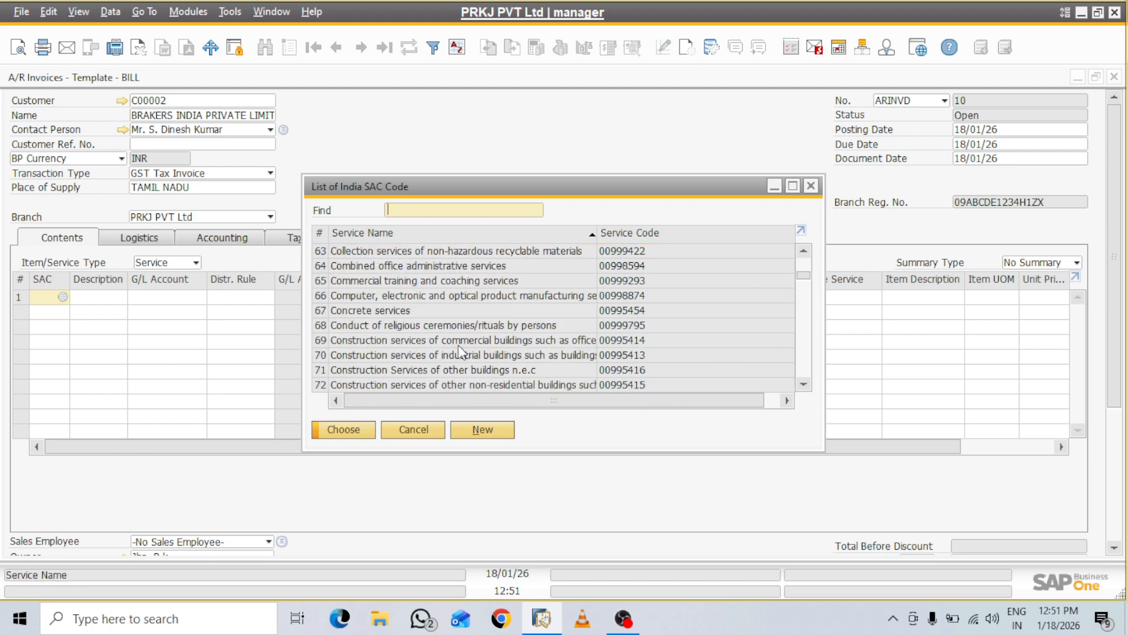
click(377, 370)
click(351, 430)
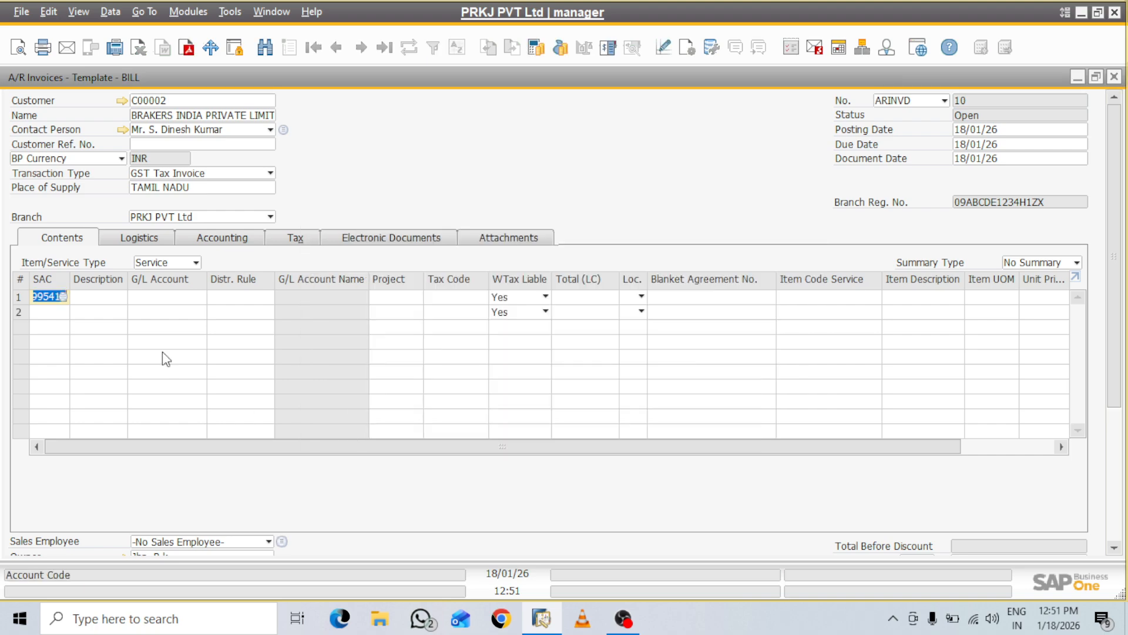
Enter row 1's description 'SERVICE OF 10 MW SOLAR PLANT FOR 1 YEAR'
click(106, 297)
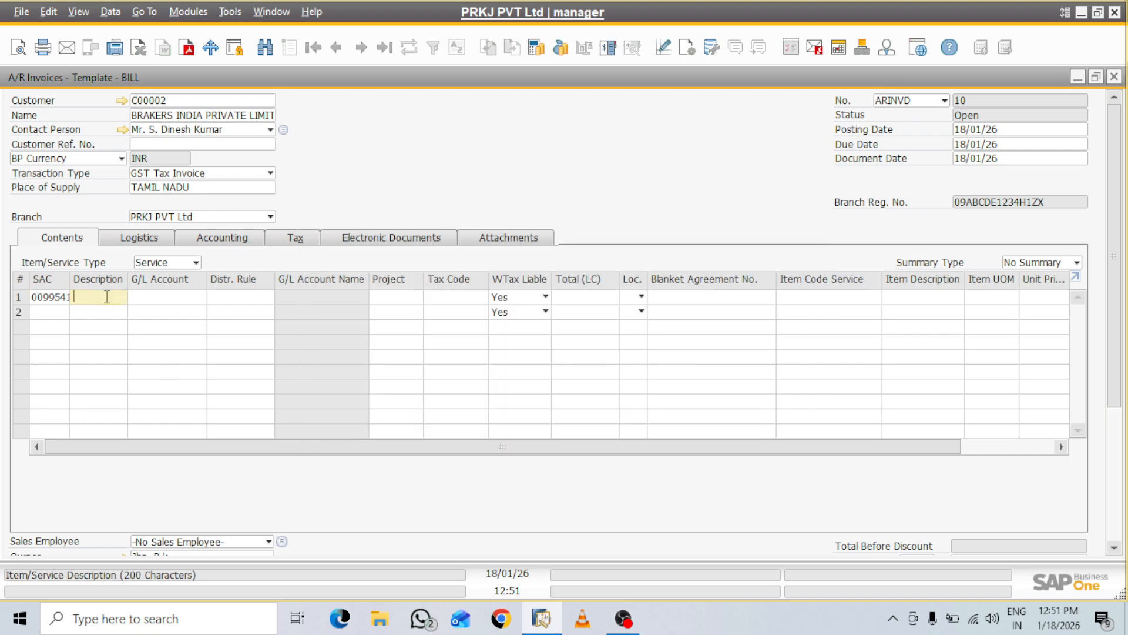
text(m)
key(BackSpace)
text(SERVICE)
text( OF)
text( 10 MW)
text( SOLAR)
text( PLANT)
text( FOR)
text( 1 YE)
text(AR)
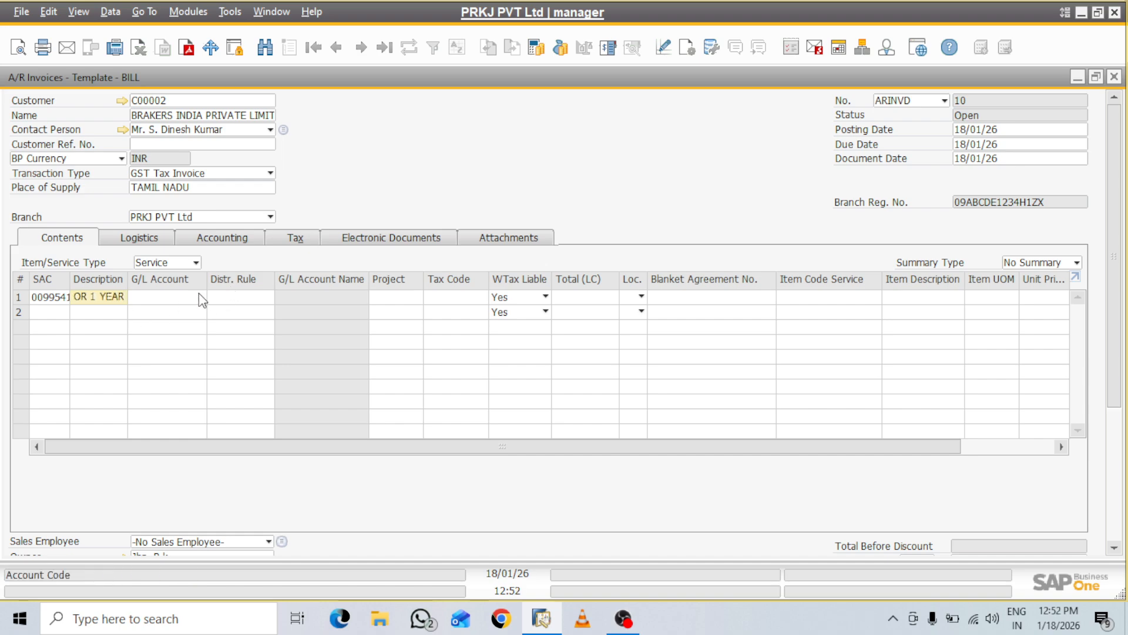
click(200, 297)
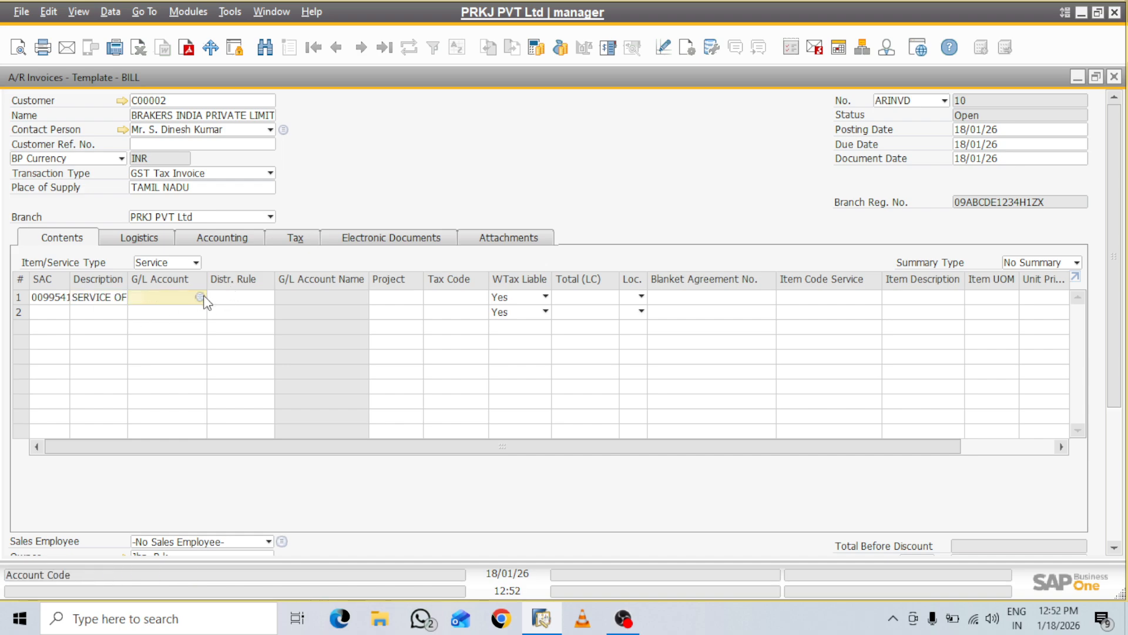
click(200, 296)
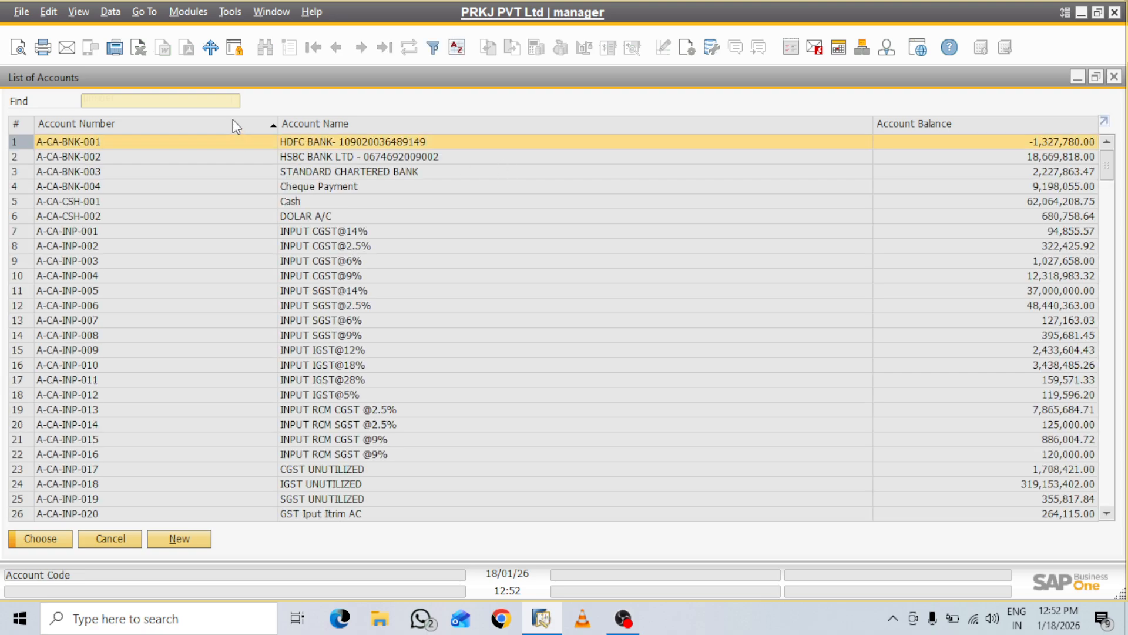
Assign G/L account R-DI-SAL-005 (SALE AC) to row 1, leaving the project empty
click(354, 124)
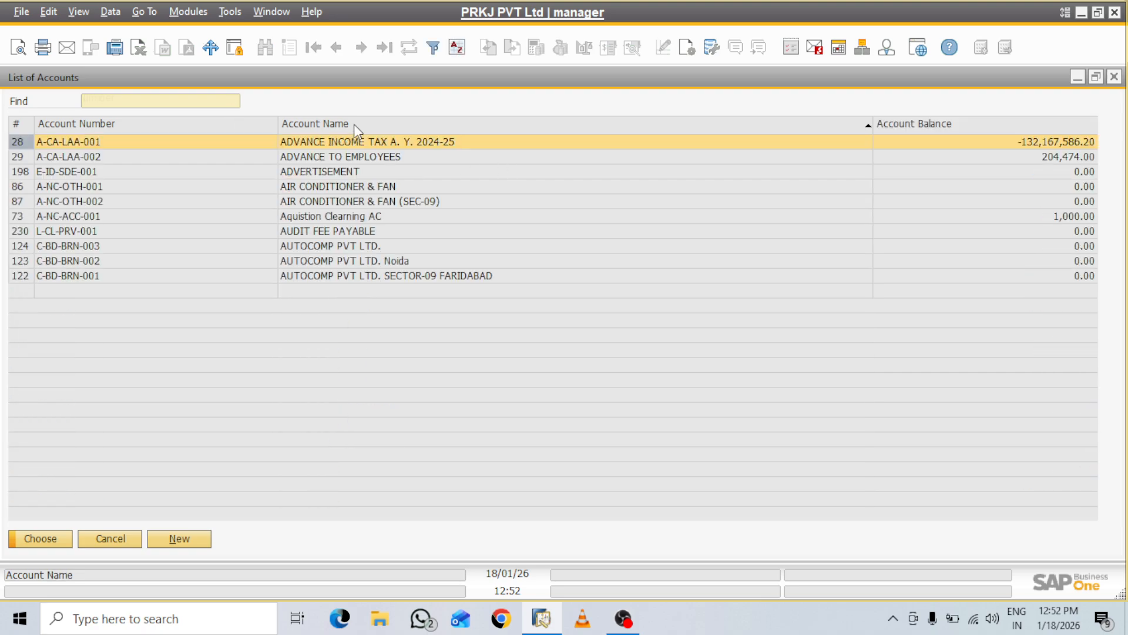
text(SALE)
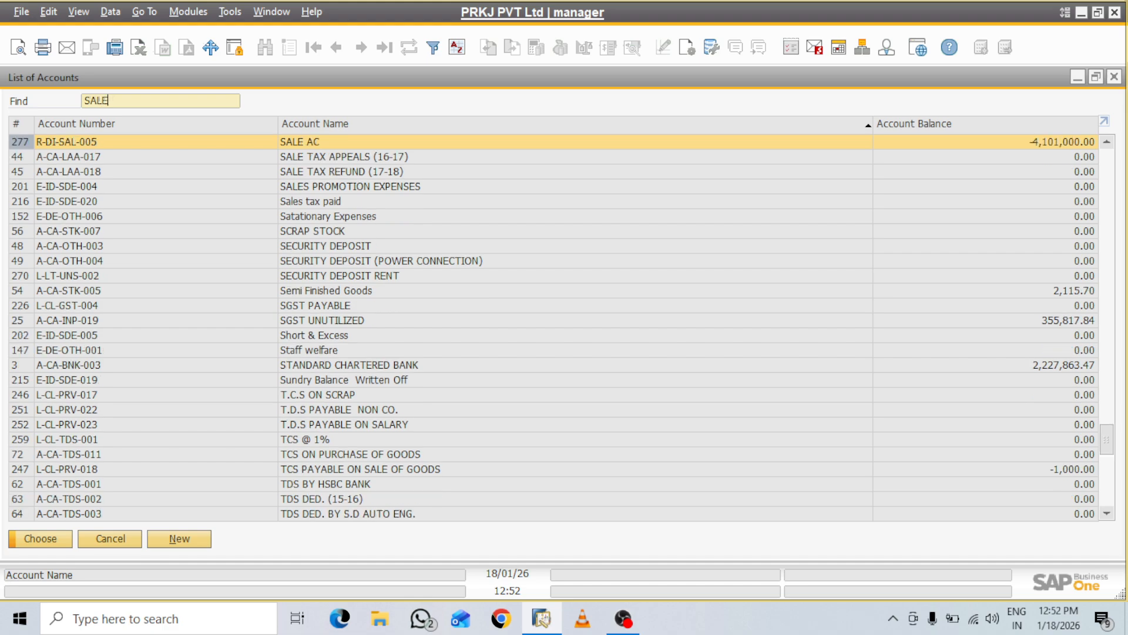
click(58, 531)
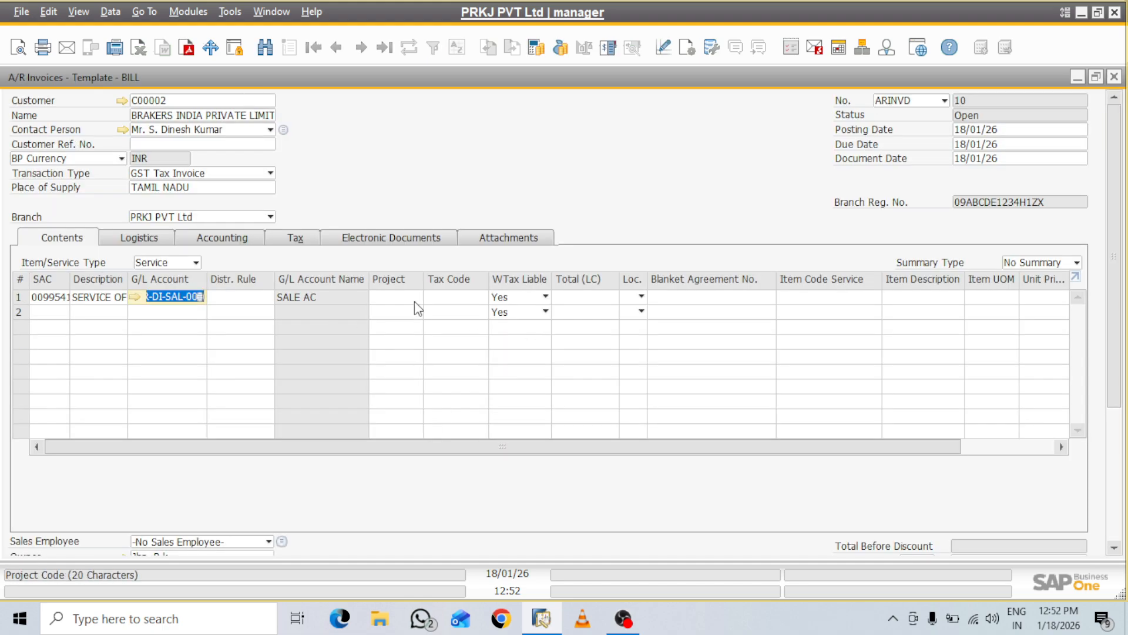
click(415, 299)
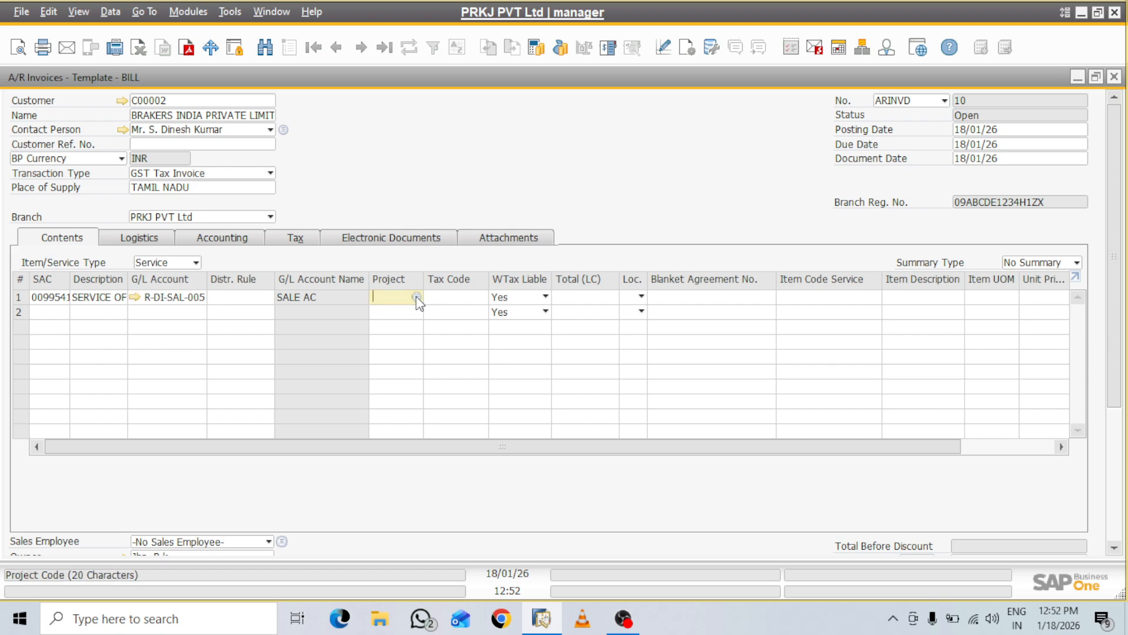
click(416, 296)
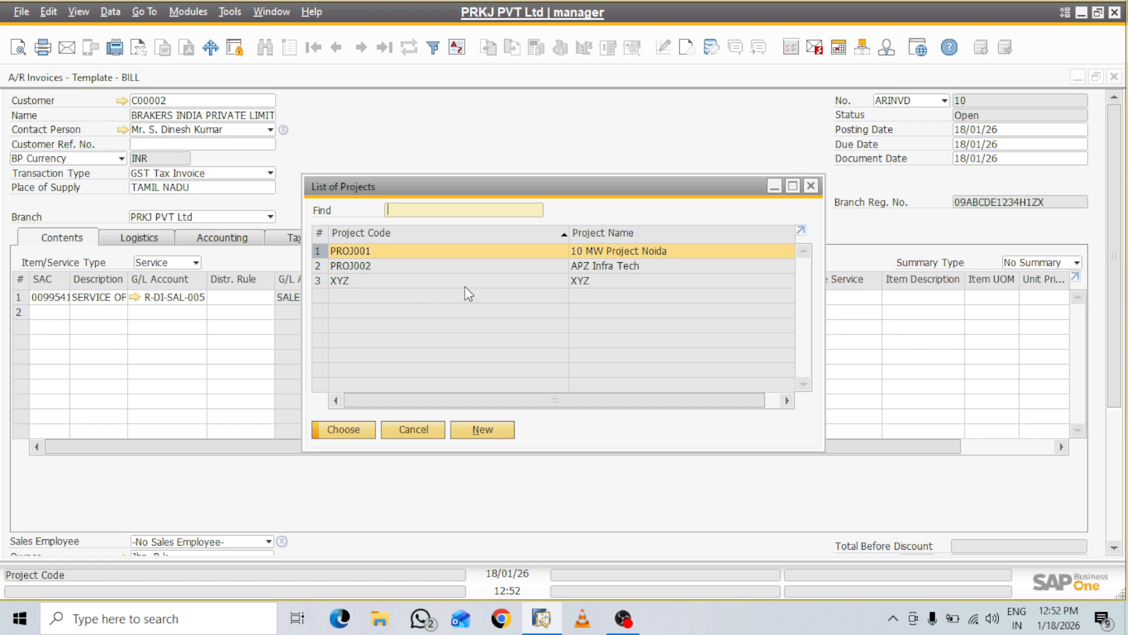
click(811, 187)
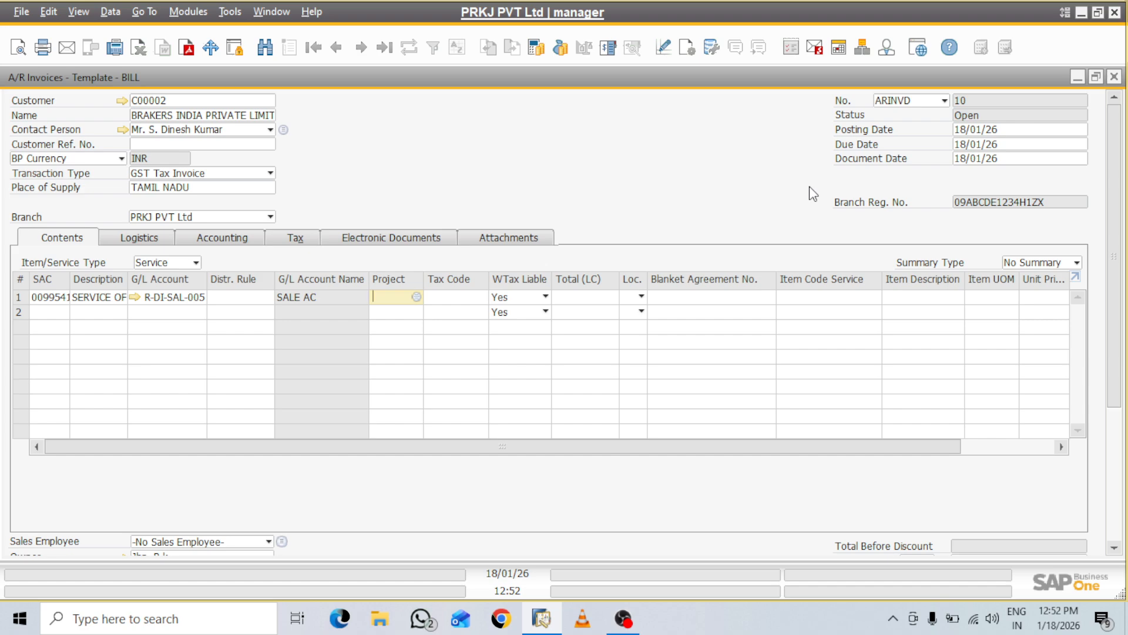
click(455, 298)
Apply tax code IGST@18, Total (LC) 200000 and location Ghaziabad to row 1, saving the draft
click(480, 298)
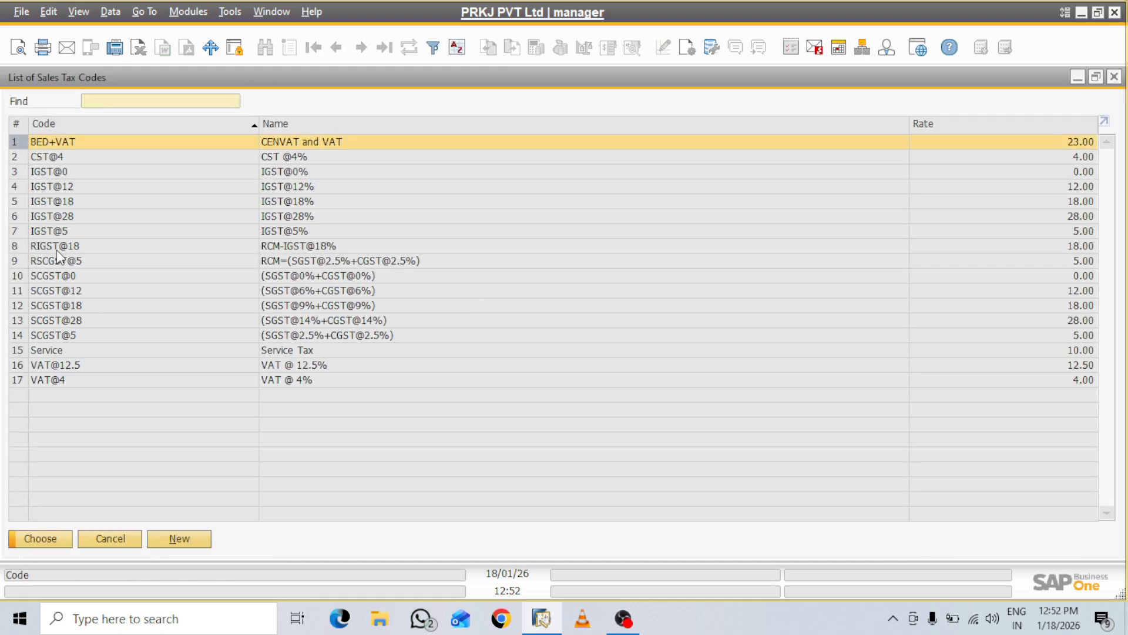
click(58, 202)
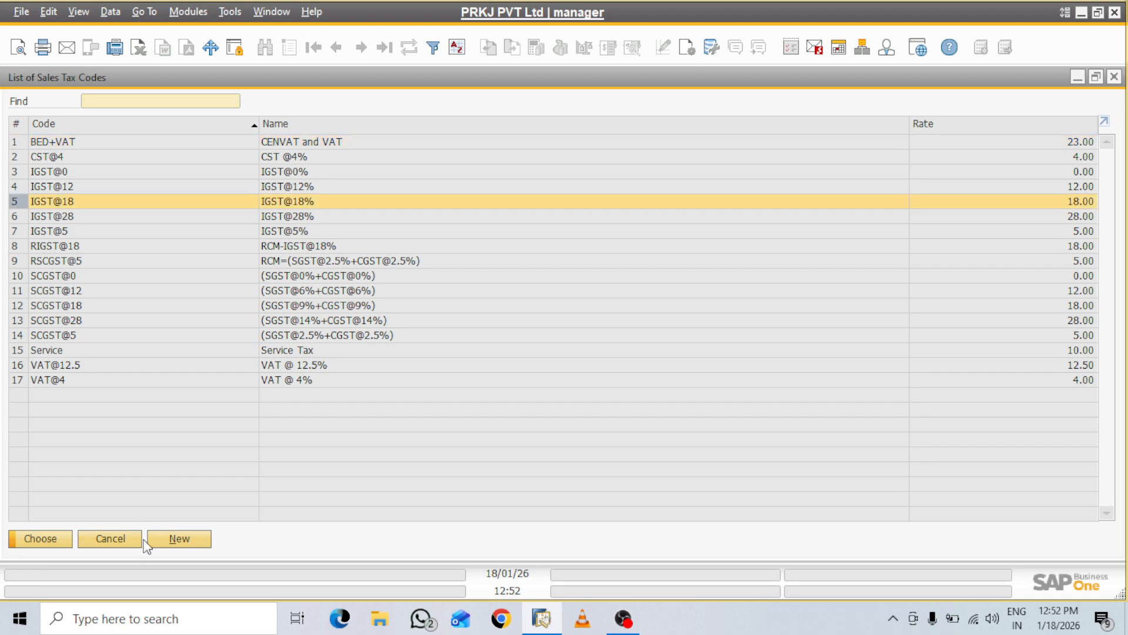
click(47, 539)
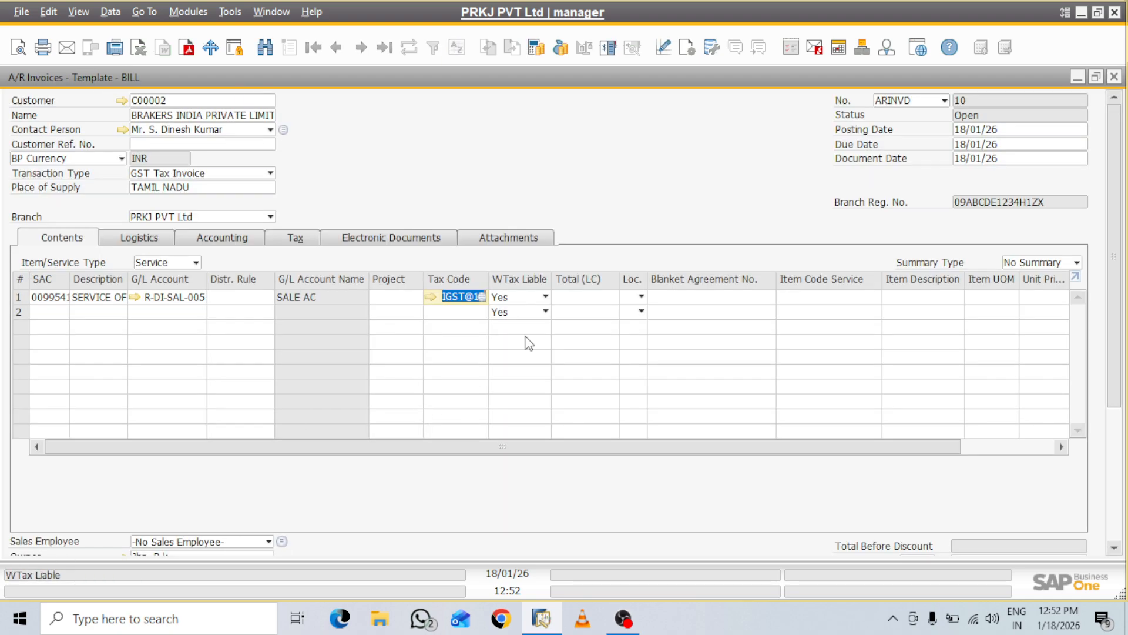
click(580, 297)
text(2000)
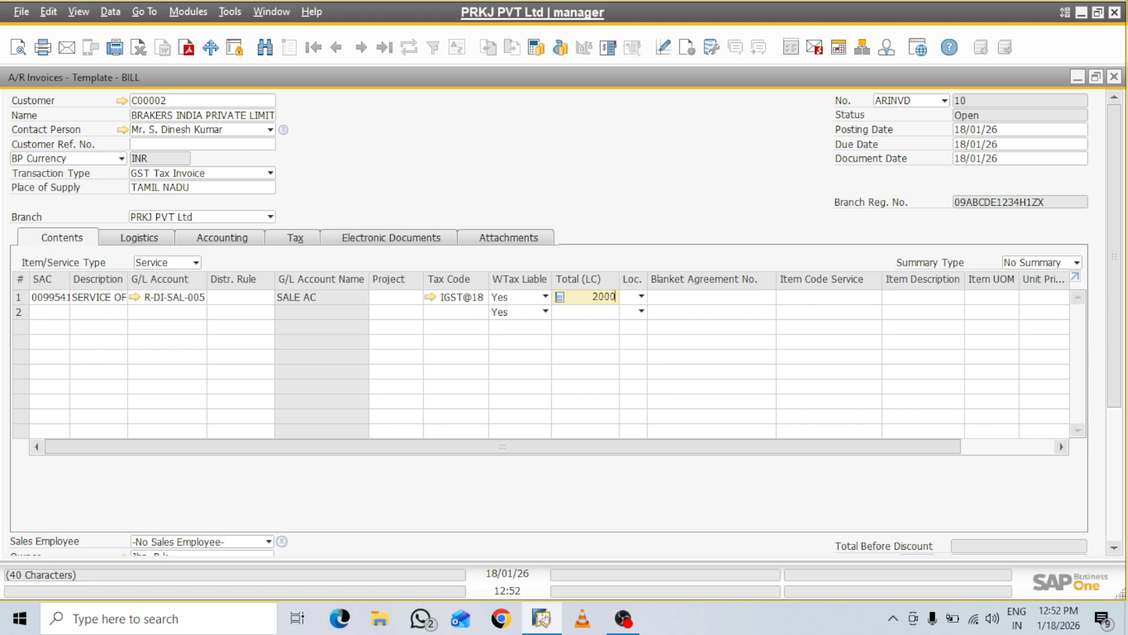
text(00)
click(642, 296)
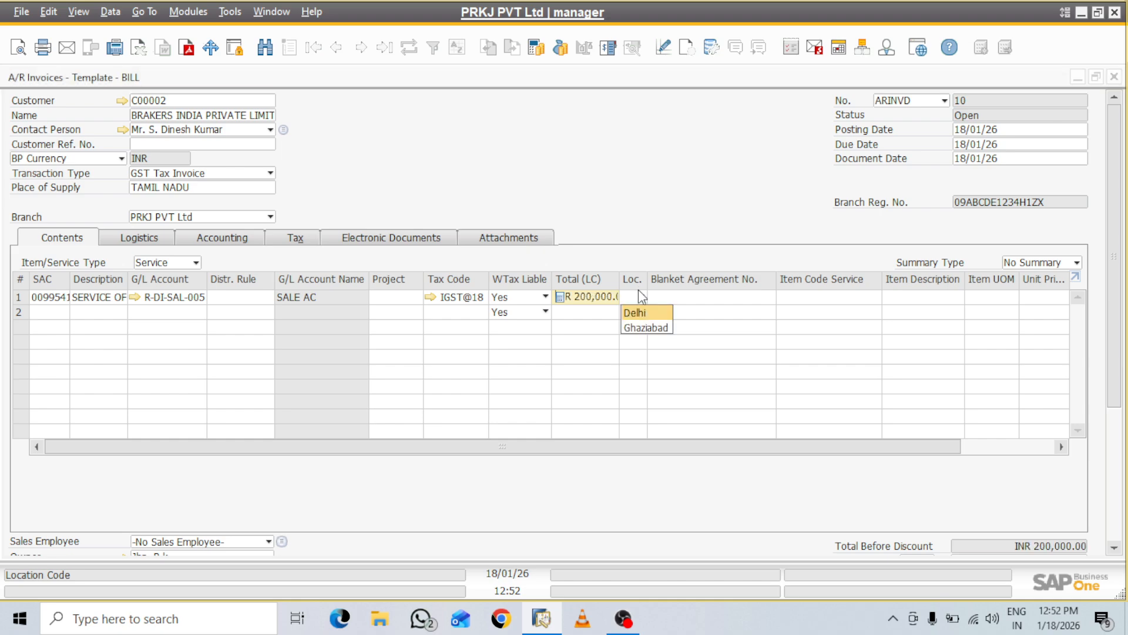
click(657, 327)
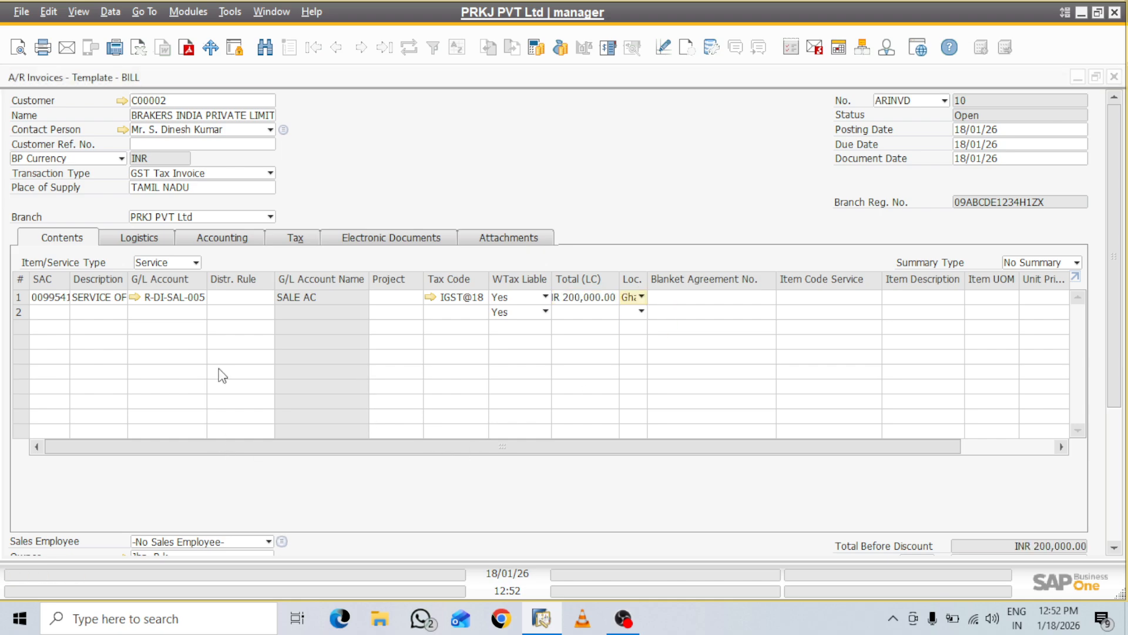
click(225, 456)
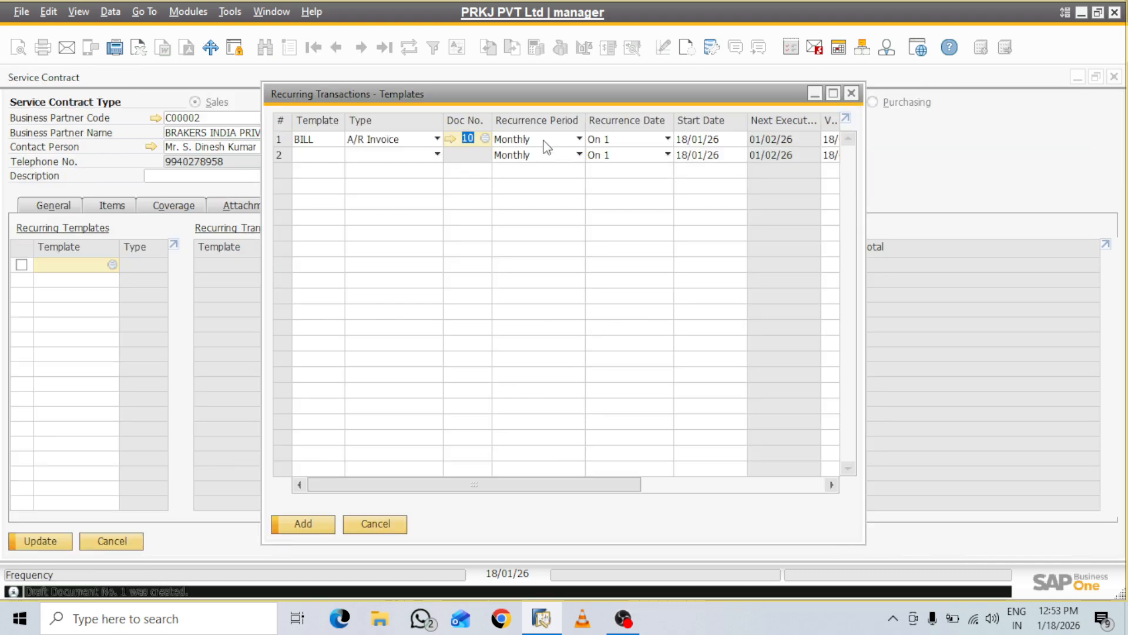
Set BILL's Recurrence Period to Annually and add the template to the contract
click(579, 140)
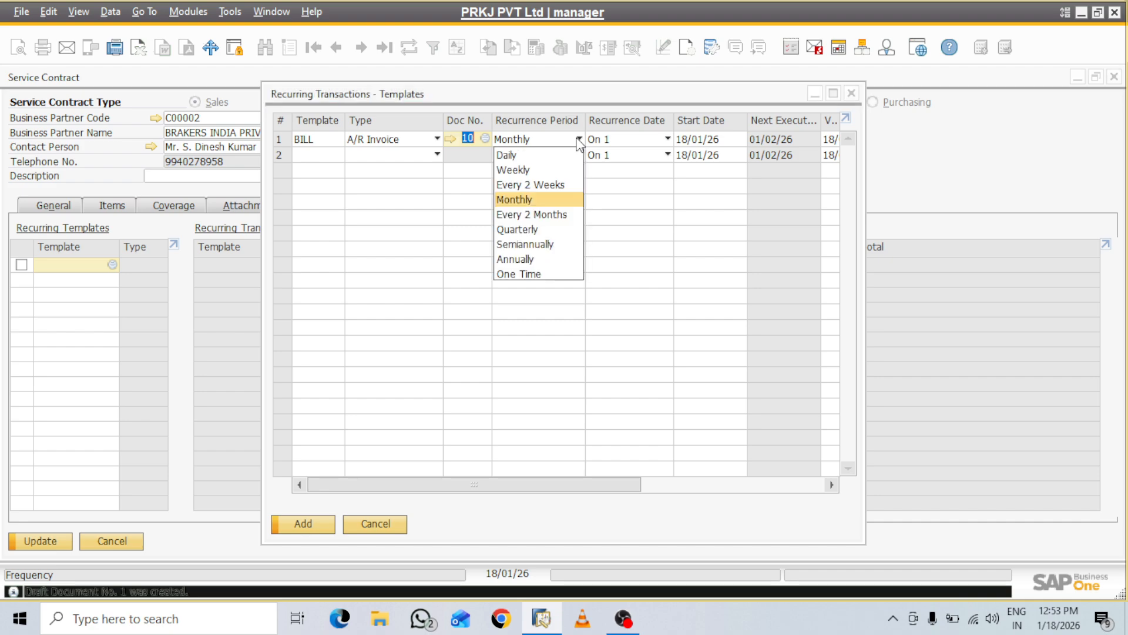
click(528, 259)
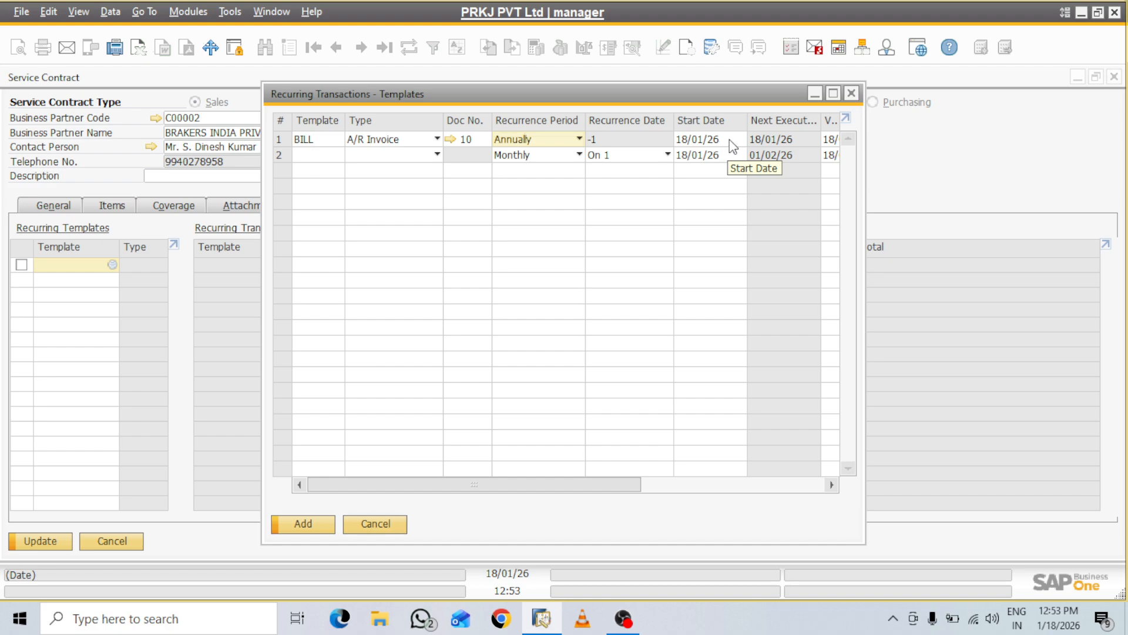
drag(605, 478, 375, 510)
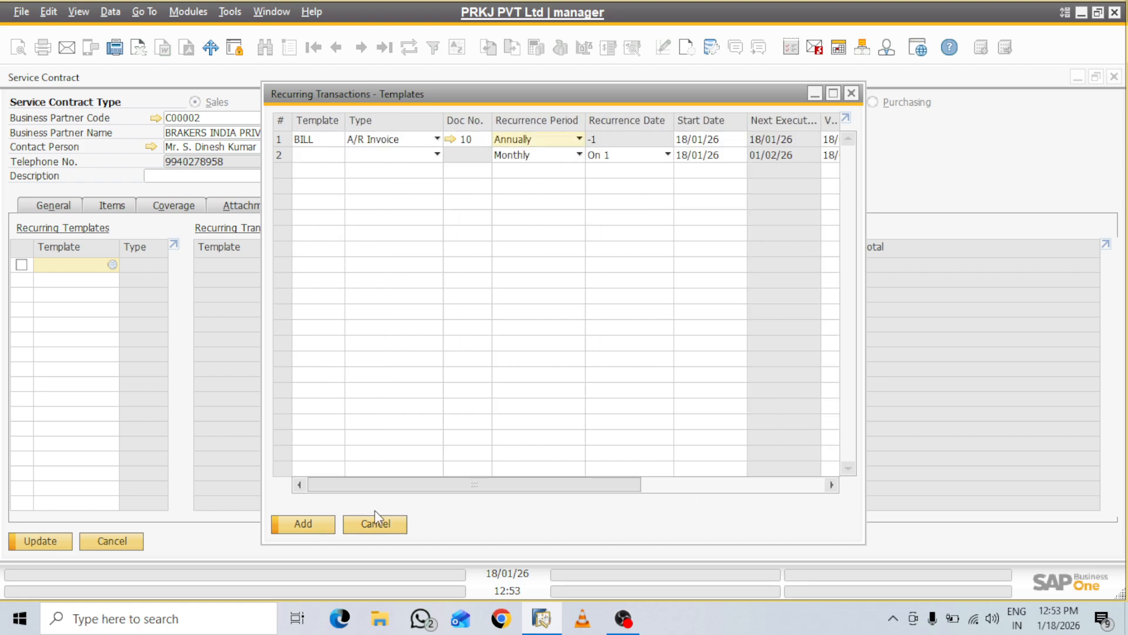
click(321, 523)
click(307, 521)
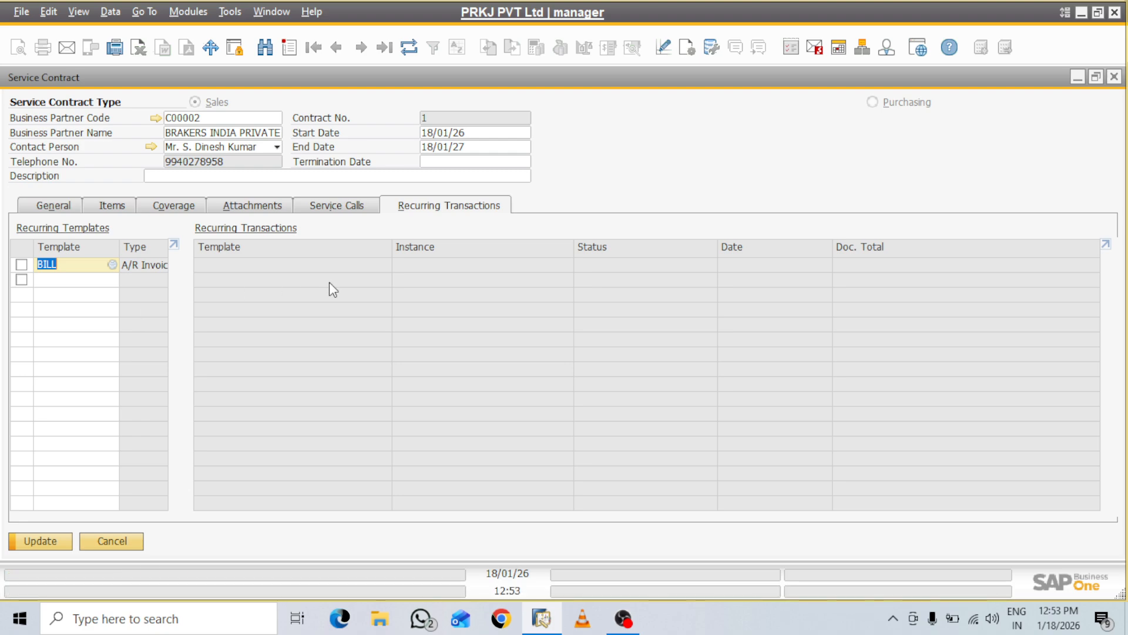
Update service contract 1, then open the equipment card for serial 123456 from its Items list
click(339, 212)
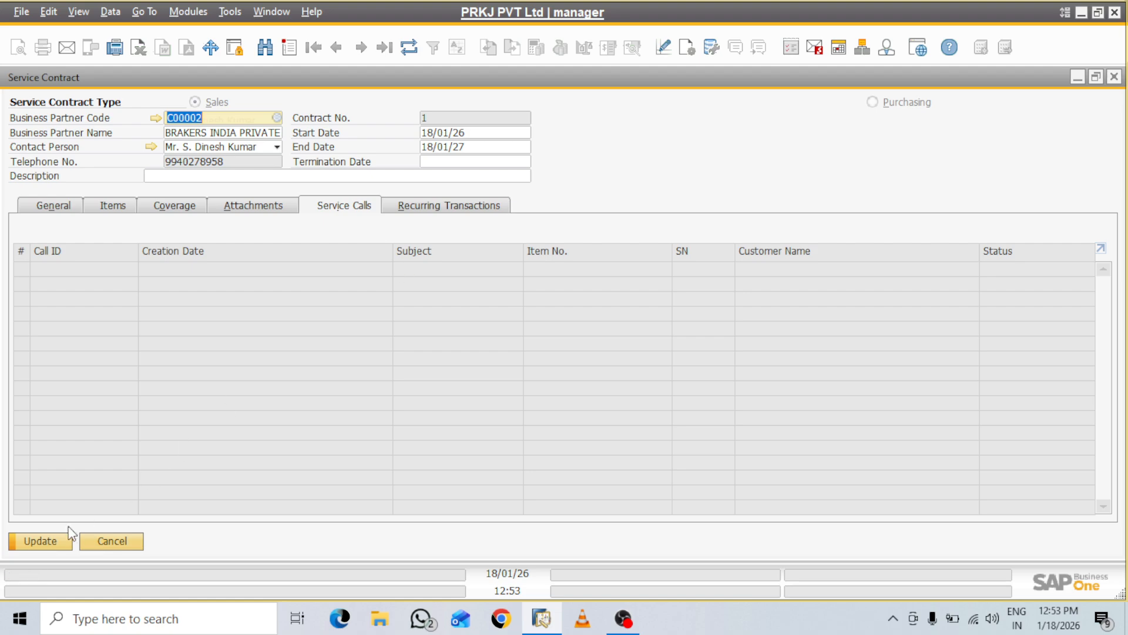
click(45, 539)
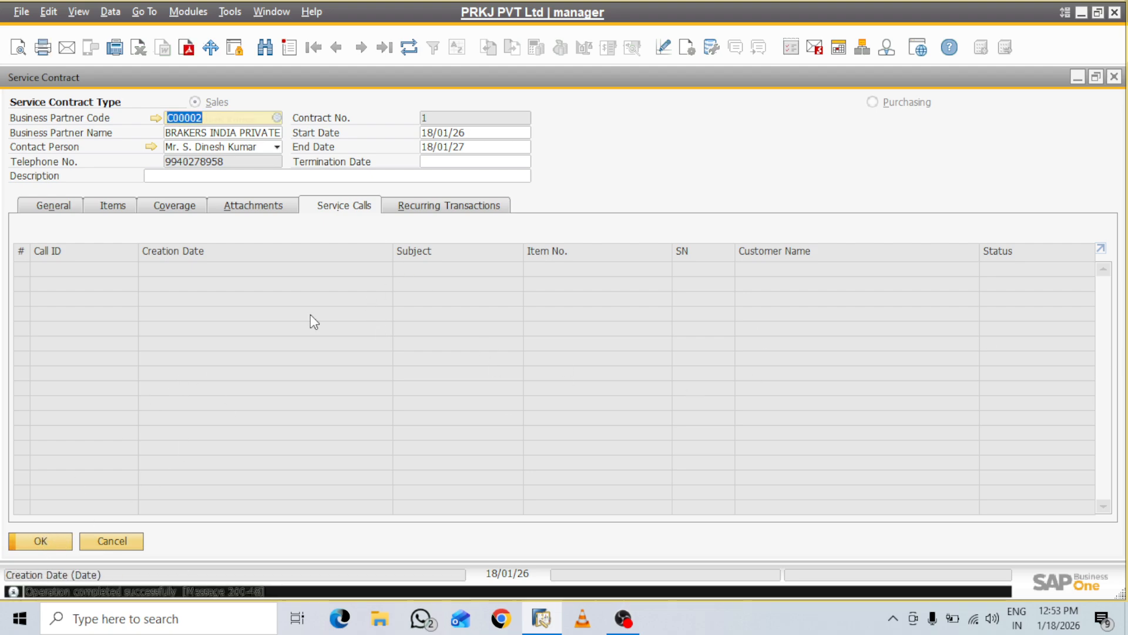
click(70, 209)
click(128, 208)
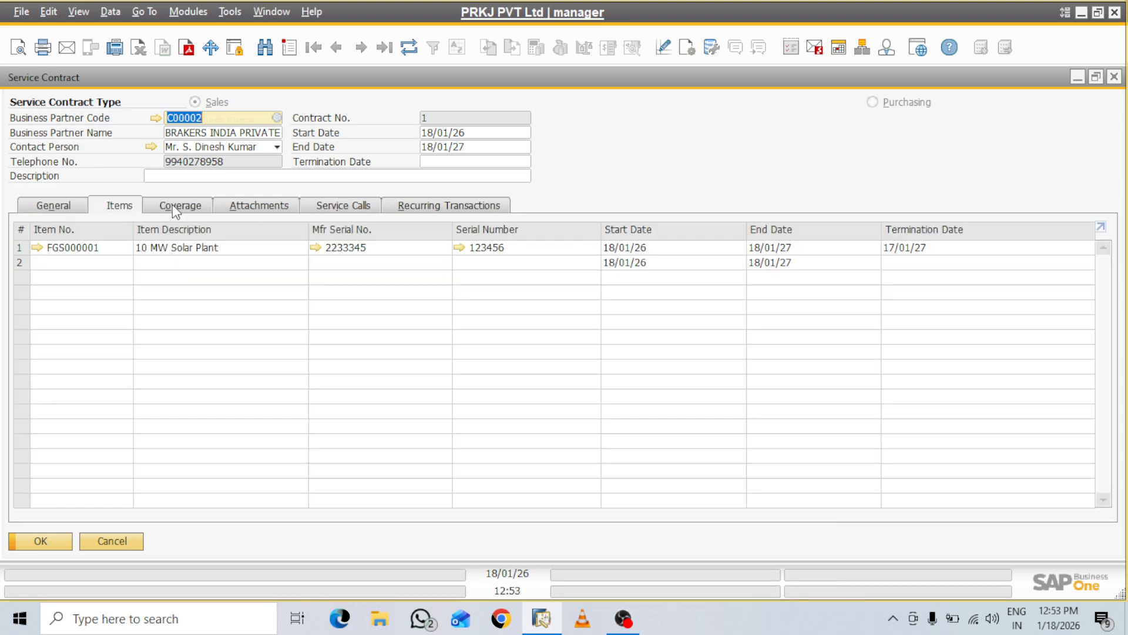
click(460, 248)
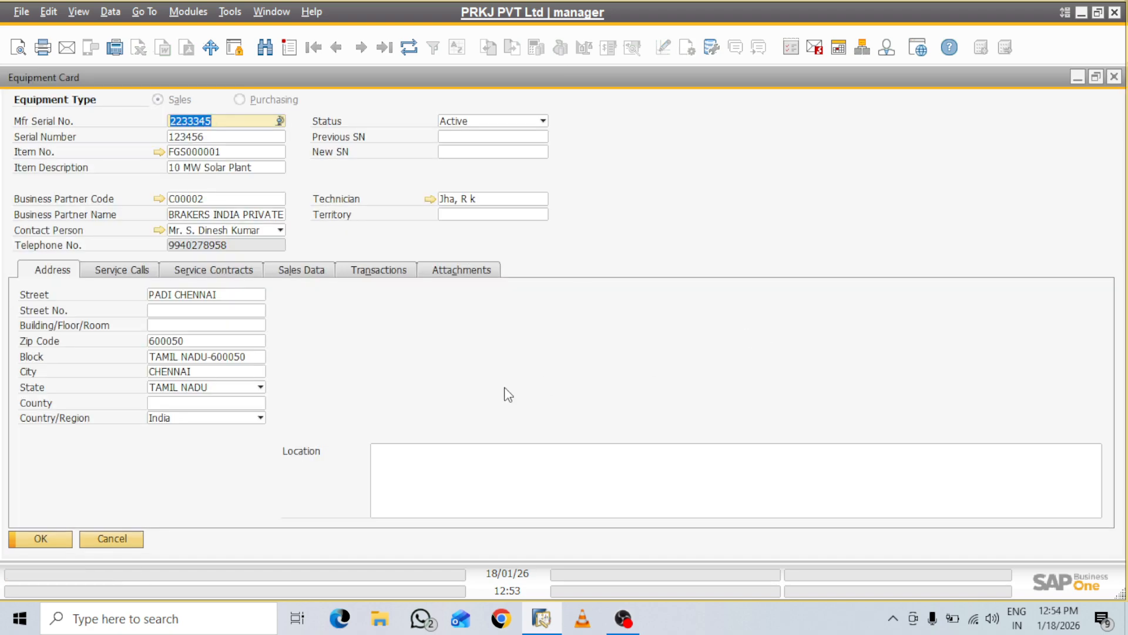
click(217, 271)
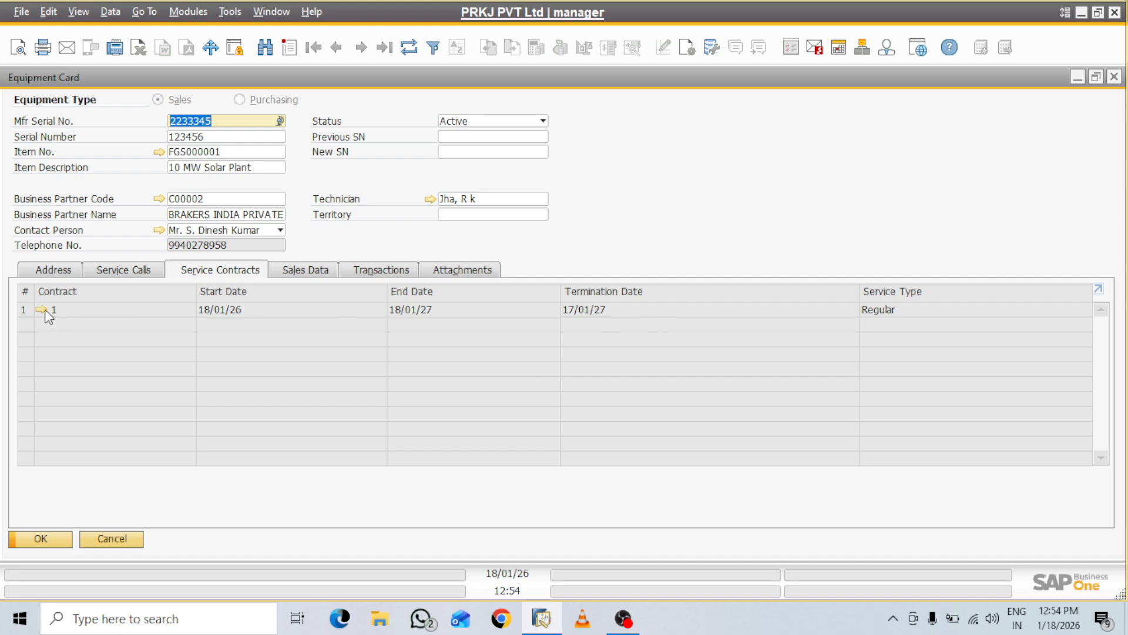
click(143, 272)
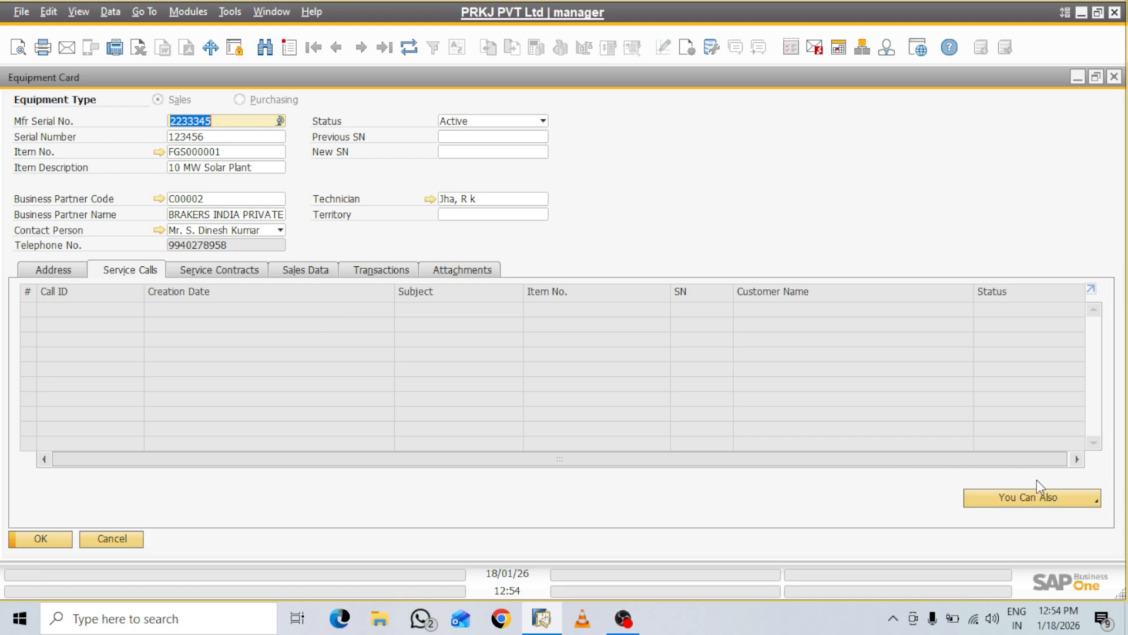
click(1090, 501)
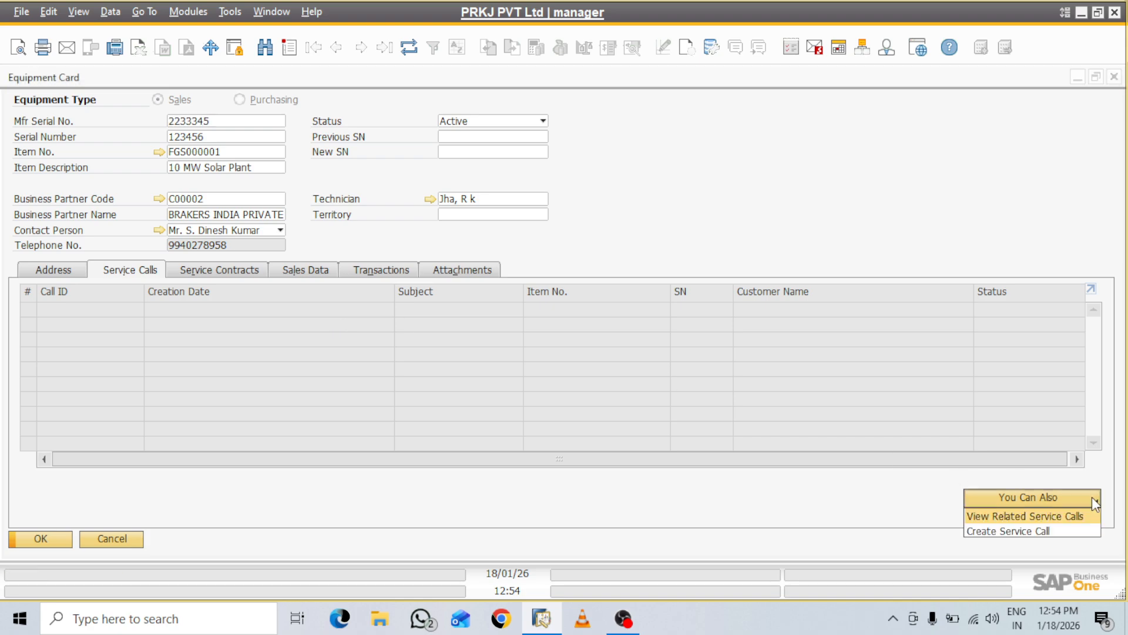
click(1033, 531)
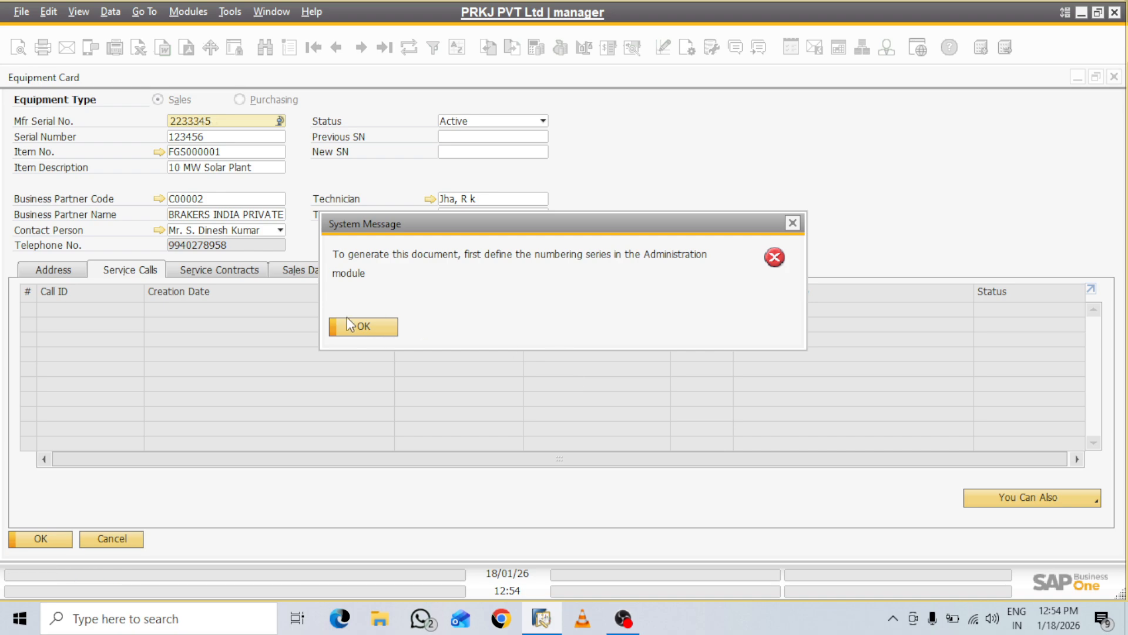
click(371, 329)
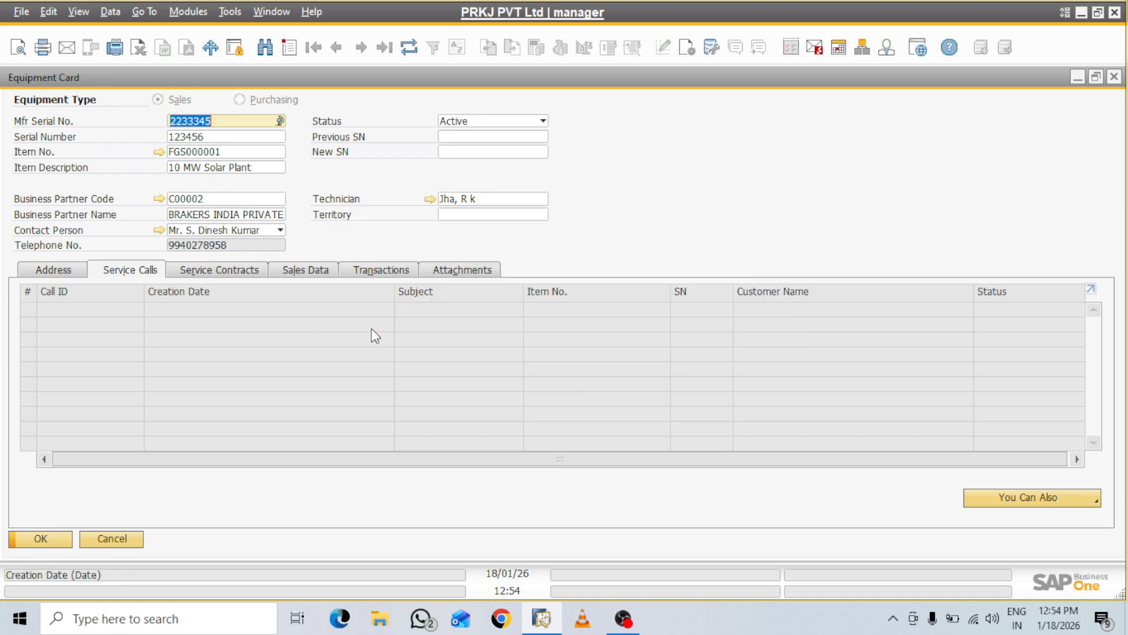
click(1075, 77)
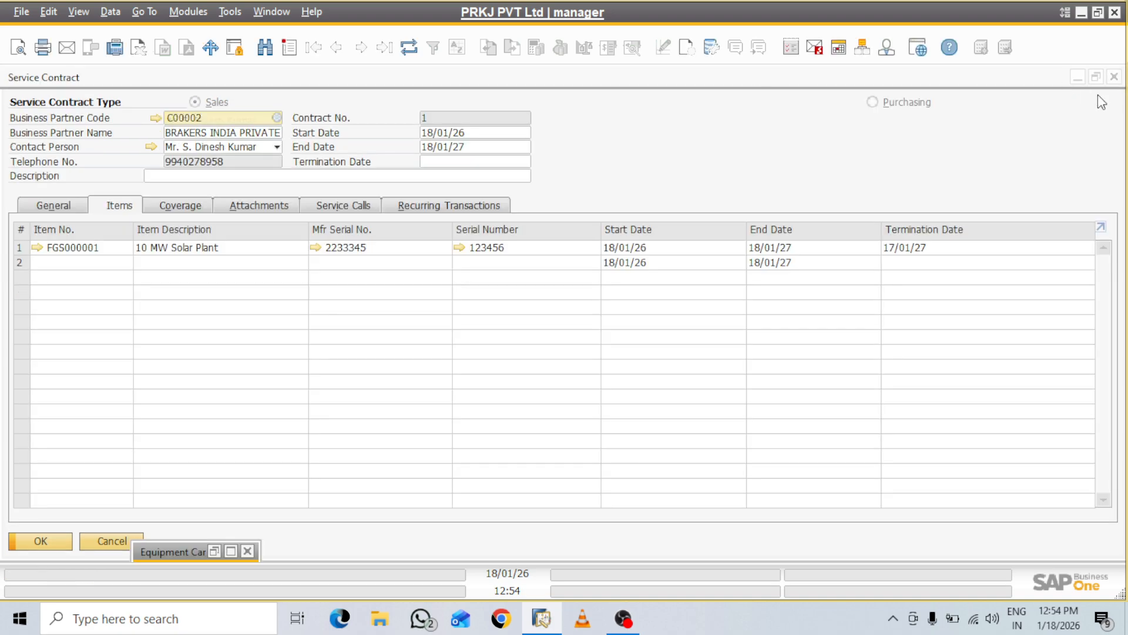
Minimize the contract and menu-search 'DOCUMENT' to reach Document Numbering - Setup
click(1077, 77)
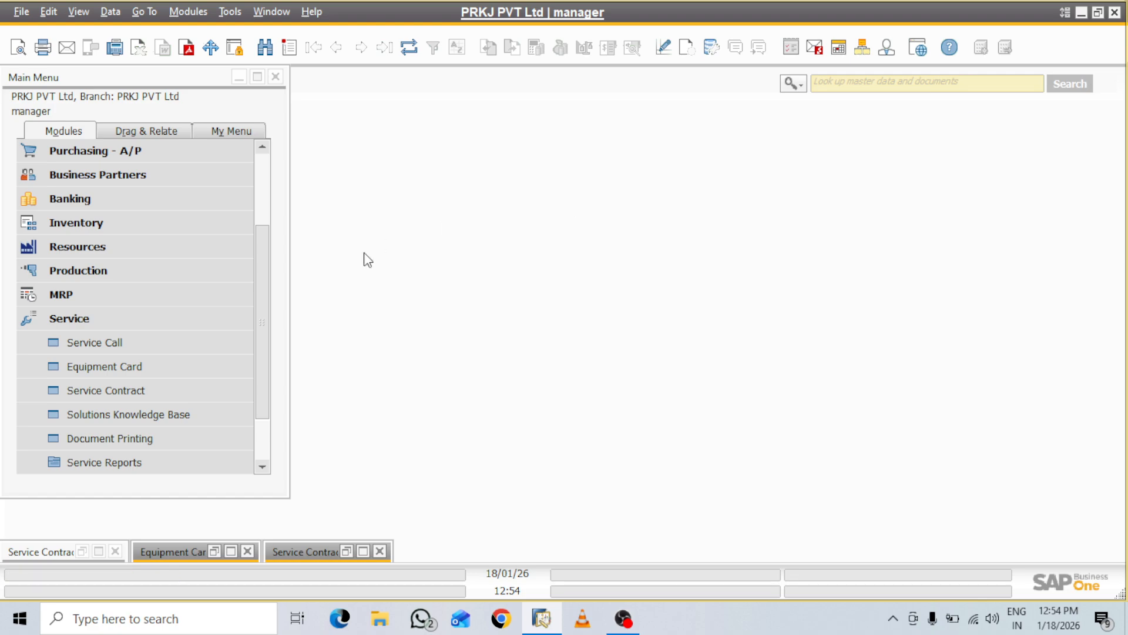
click(839, 86)
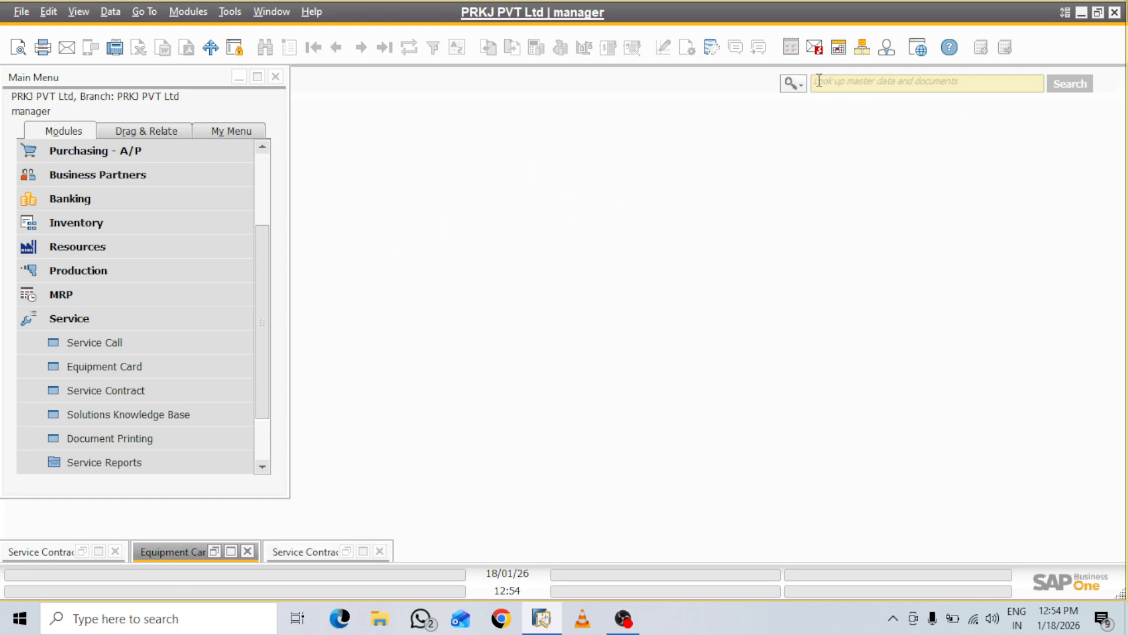
text(DOCU)
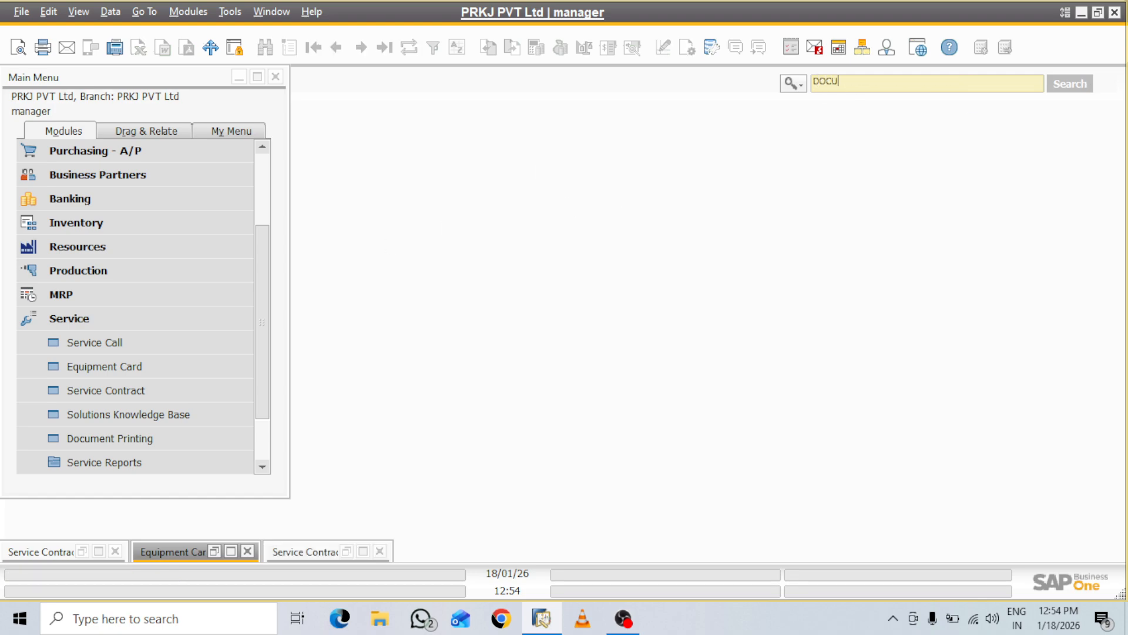
text(MENT)
click(796, 85)
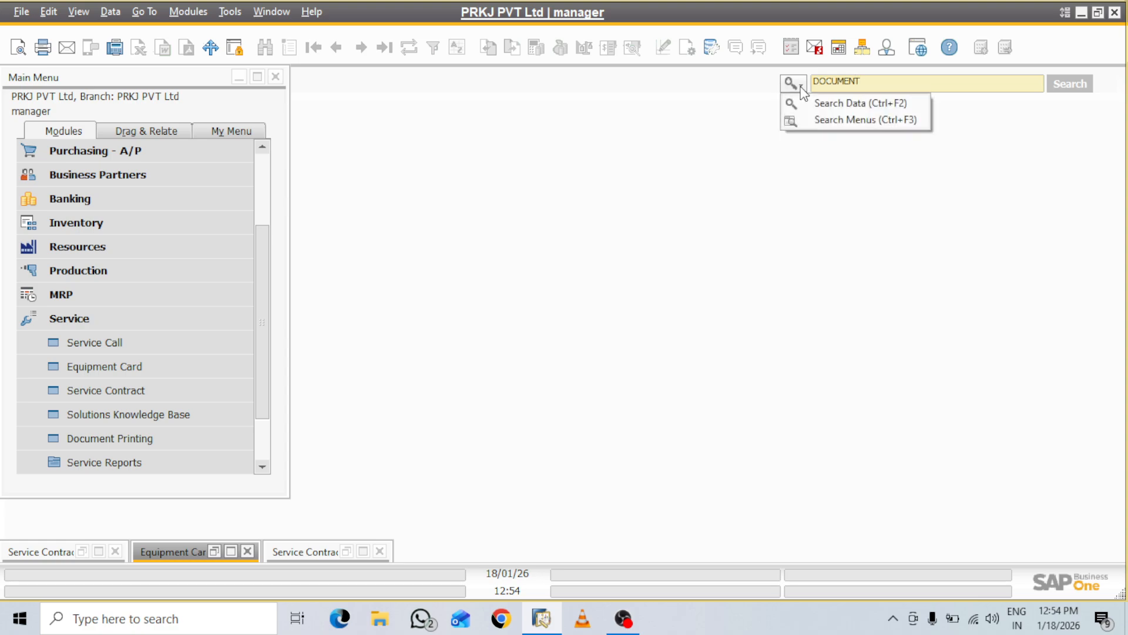
click(809, 119)
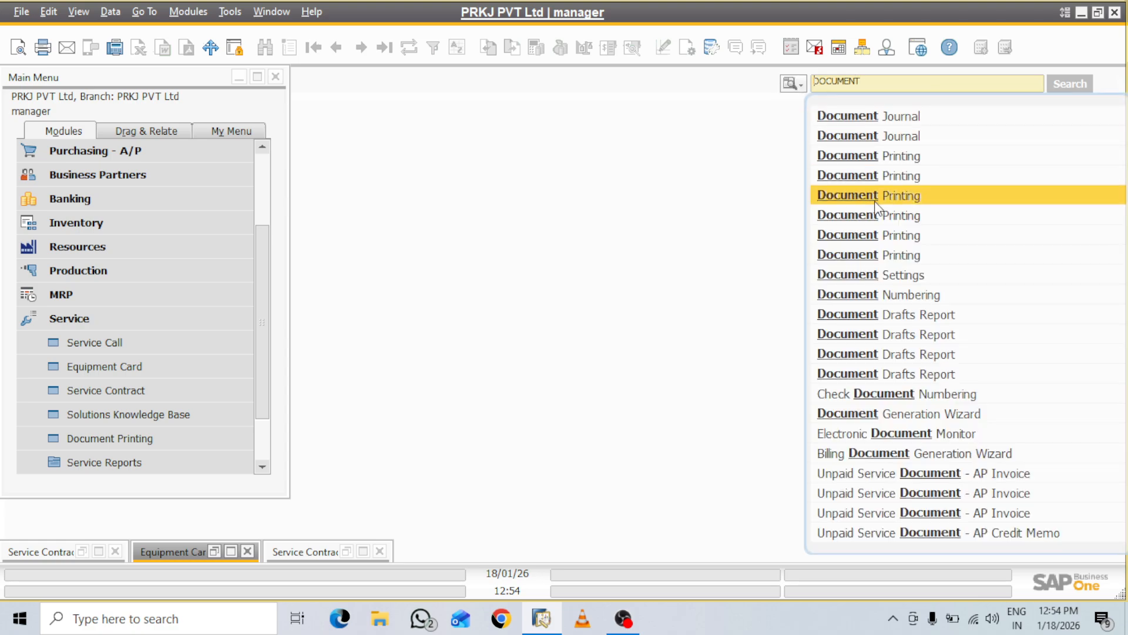
click(887, 294)
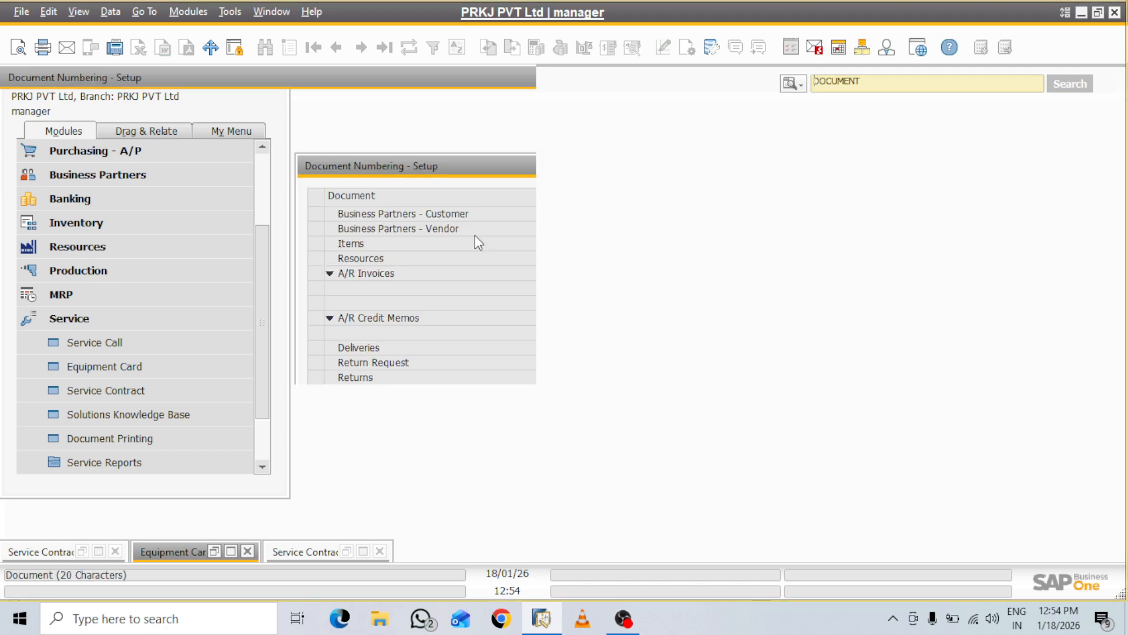
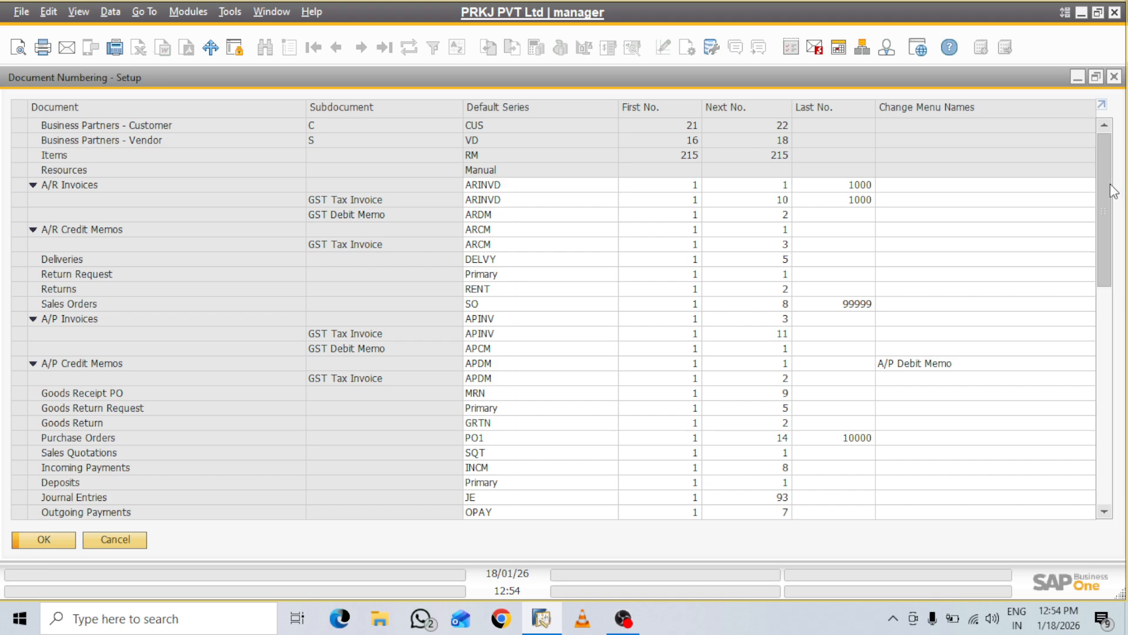
Set the Service Call series' period indicator to FY2526 and branch to PRKJ PVT Ltd
scroll(1114, 194, down, 2)
scroll(1114, 206, down, 3)
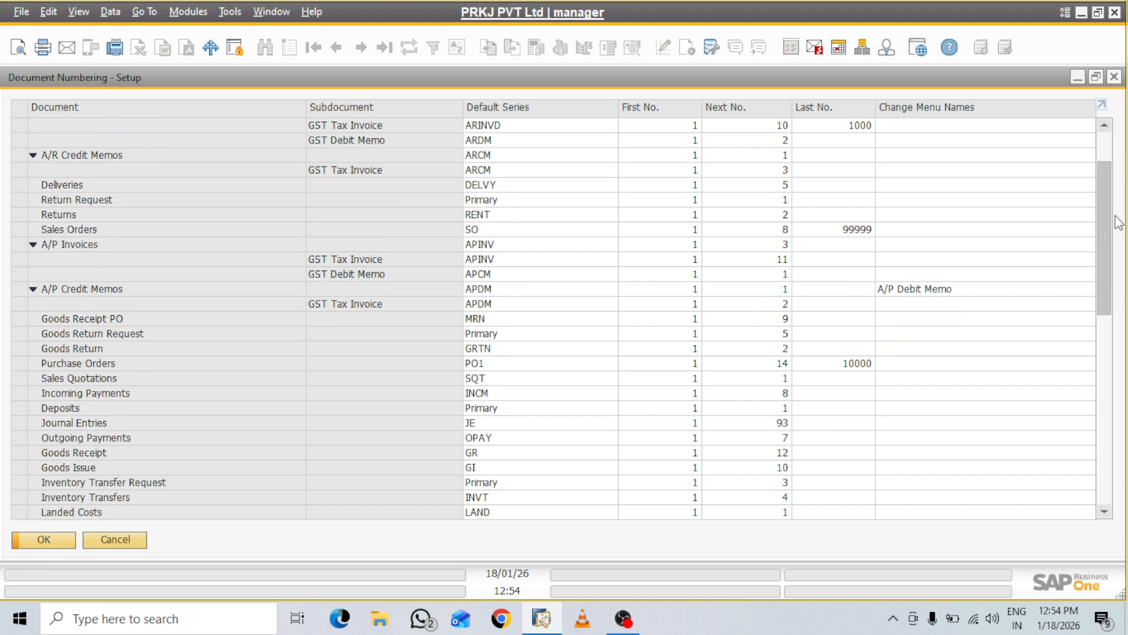
scroll(1120, 232, down, 4)
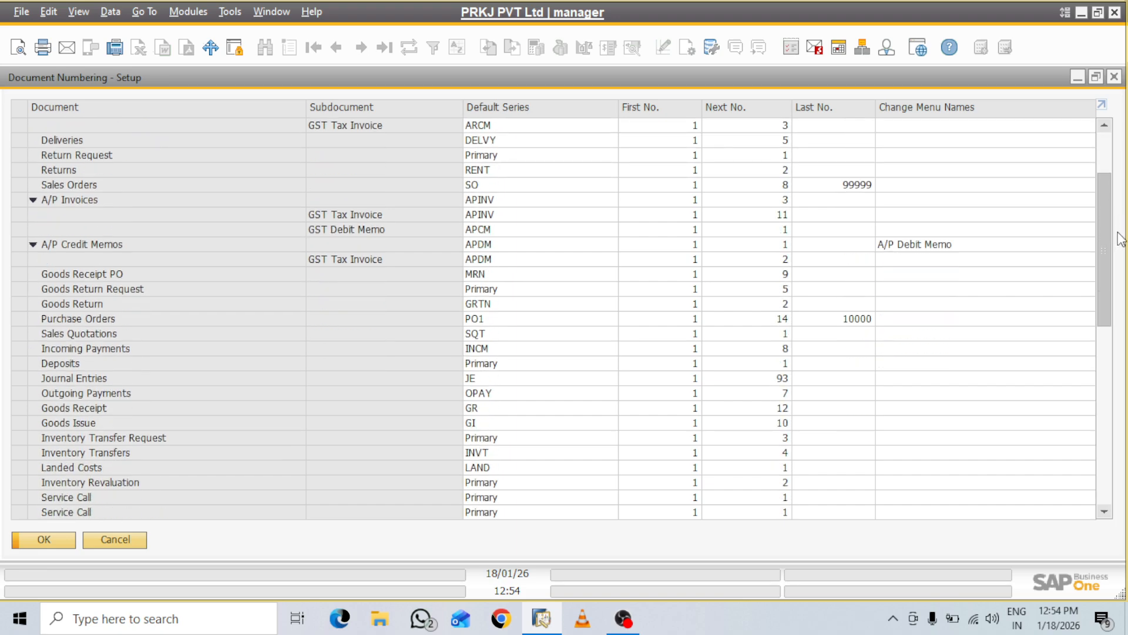
scroll(1119, 241, down, 3)
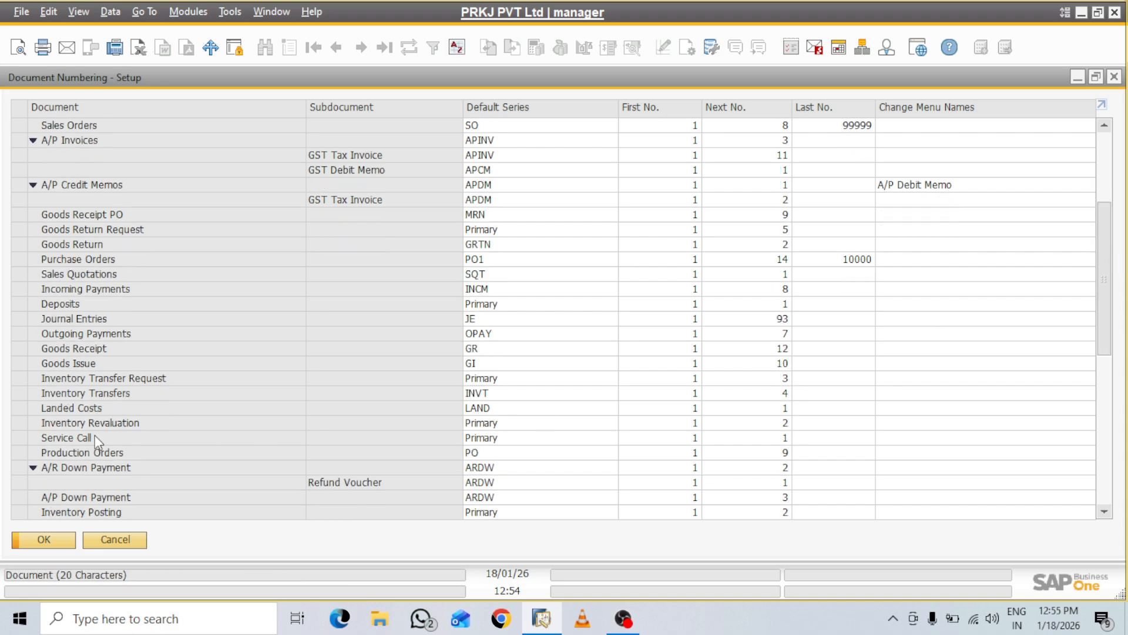
double_click(21, 439)
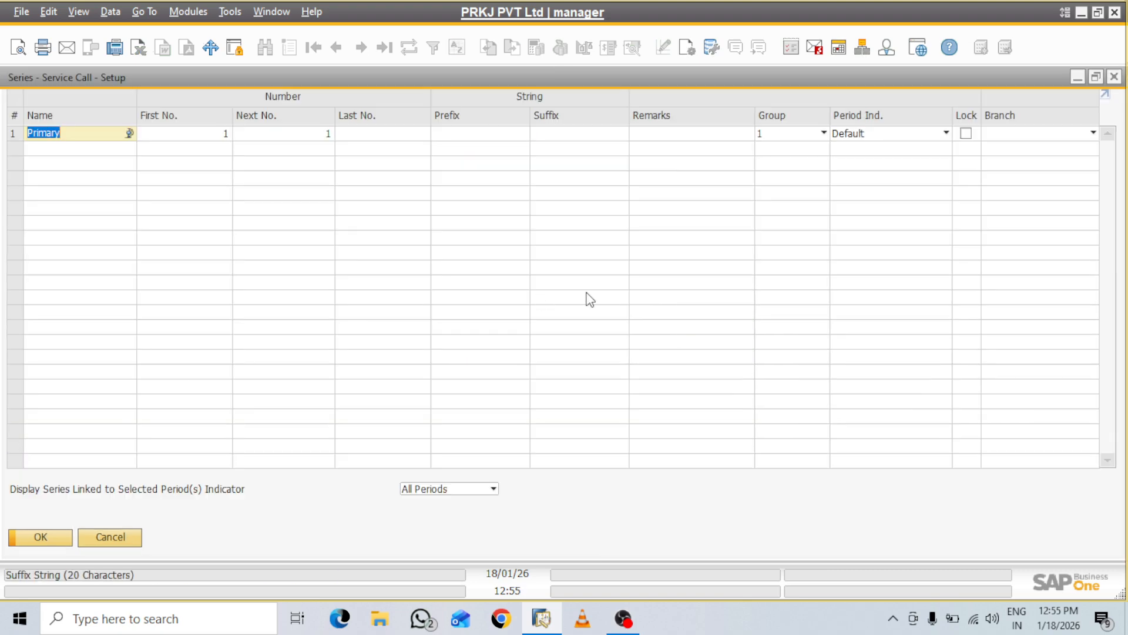
click(917, 131)
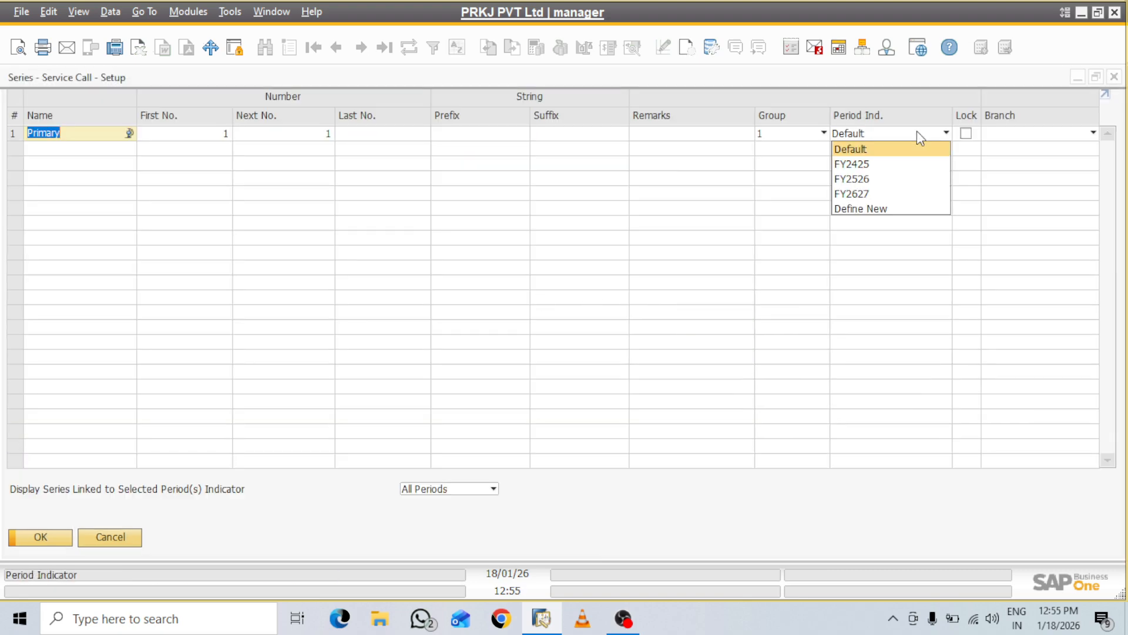
click(868, 180)
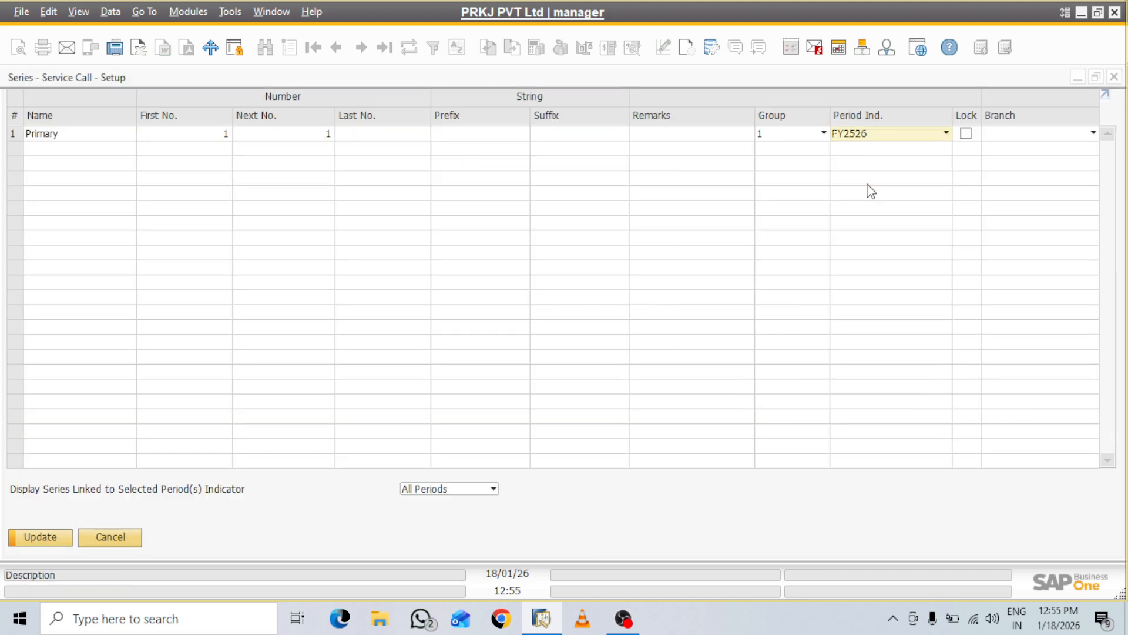
click(1065, 134)
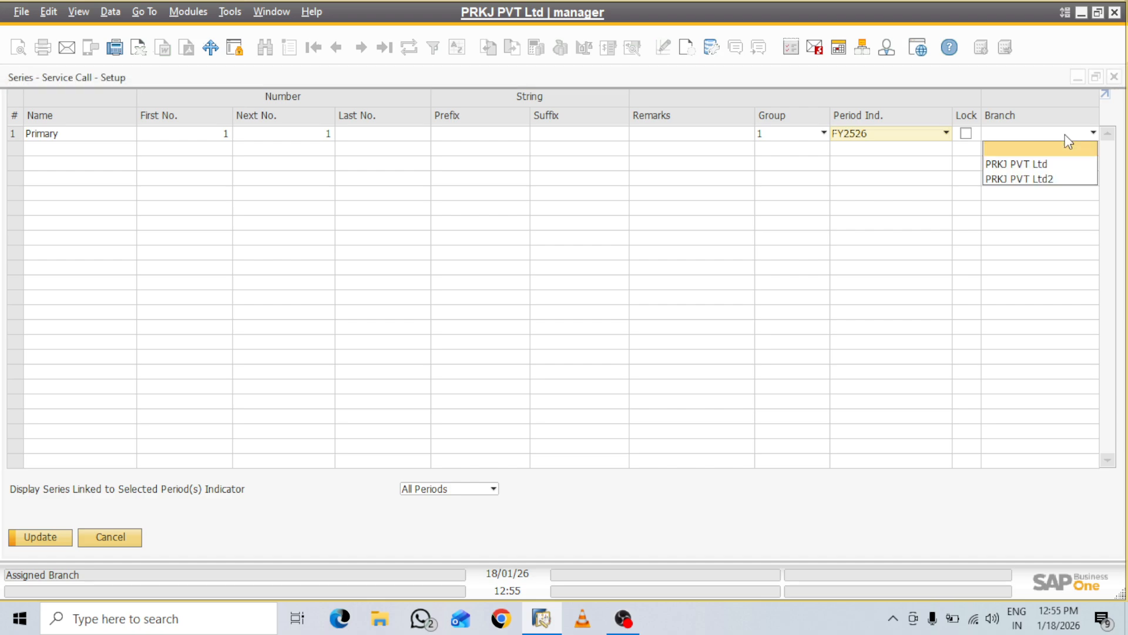
click(1027, 165)
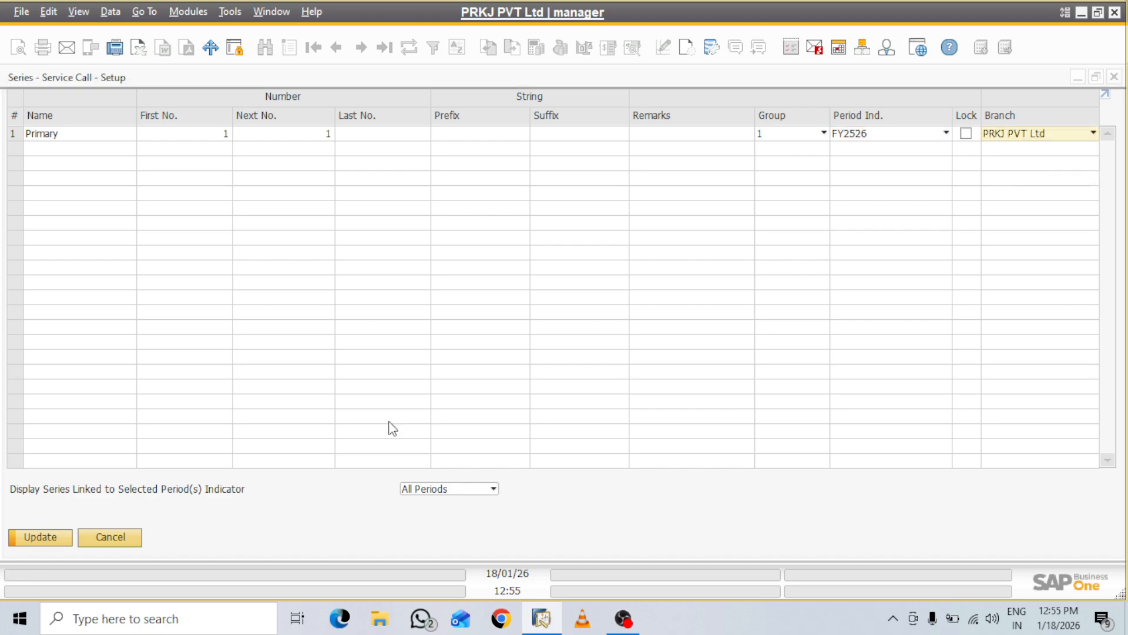
Save the series and the Document Numbering setup, then close them
click(47, 539)
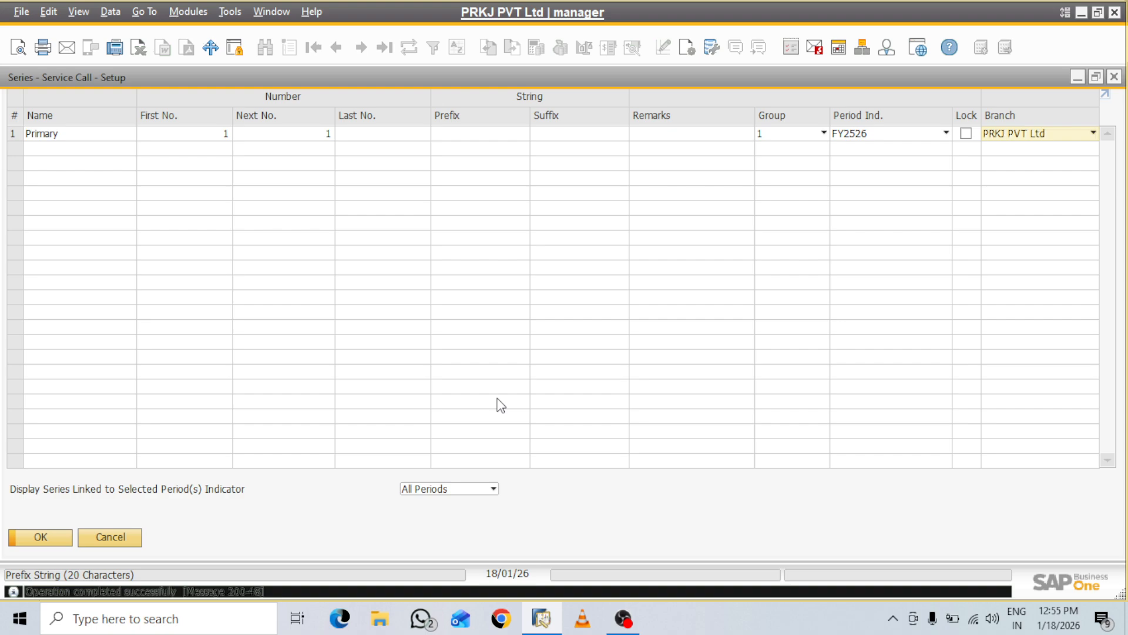
click(41, 537)
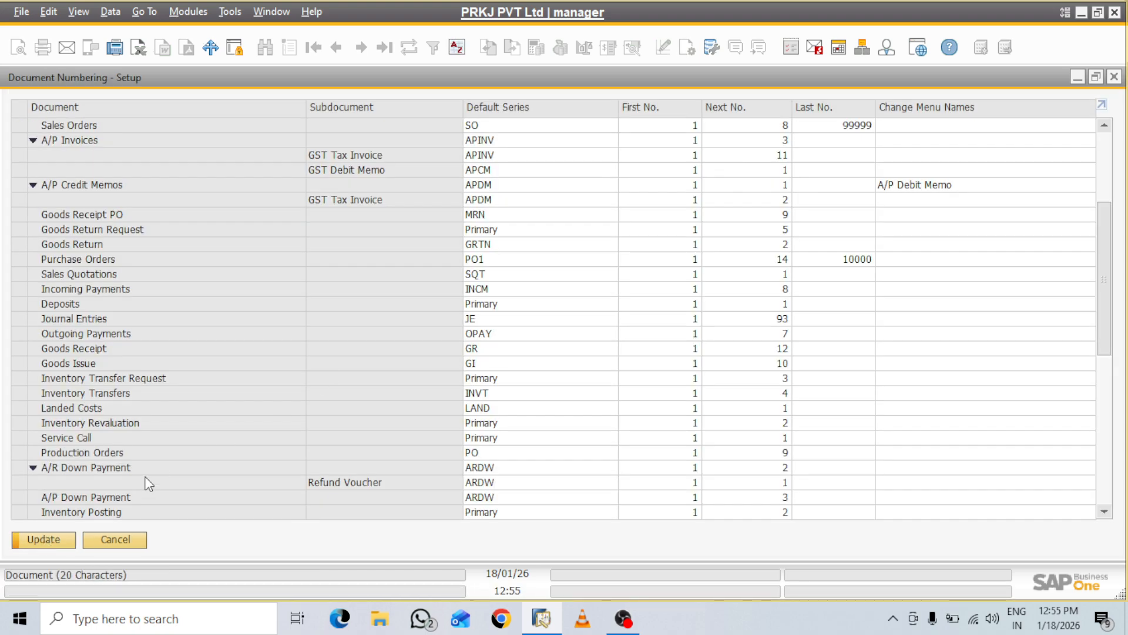
click(44, 538)
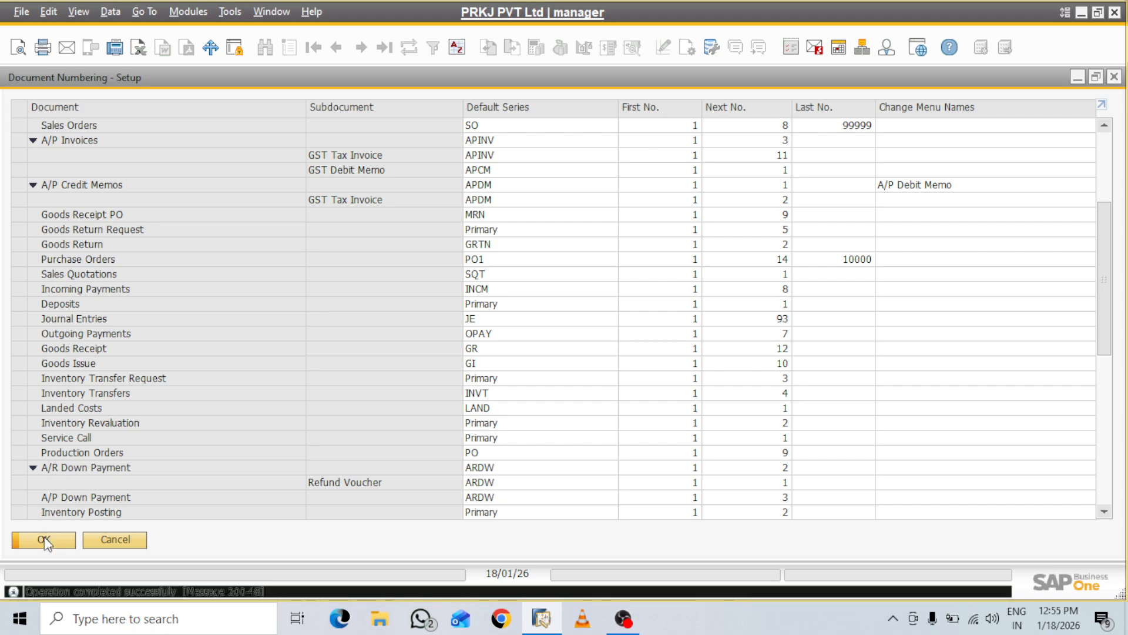
click(44, 538)
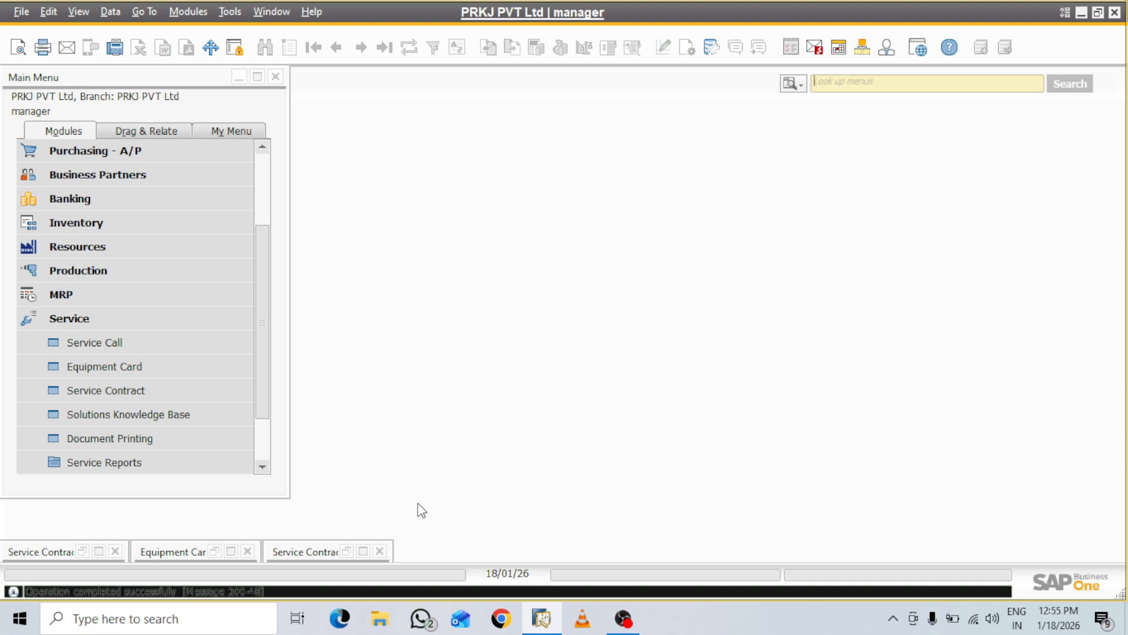
Check the existing contract, then close the unfinished second contract and discard its changes
click(364, 551)
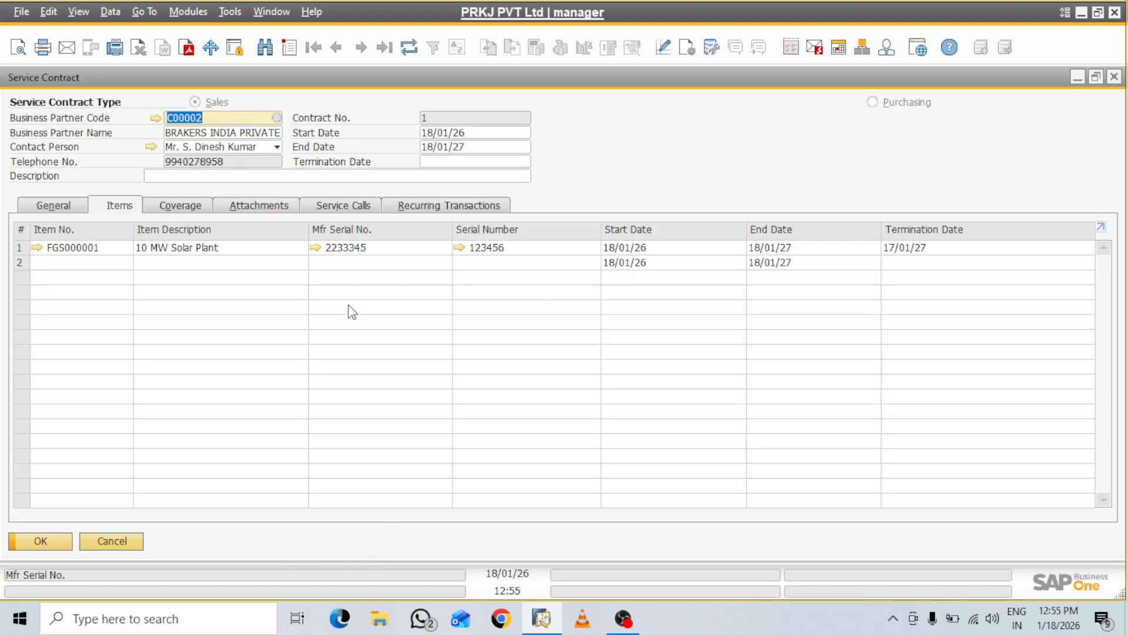
click(1077, 78)
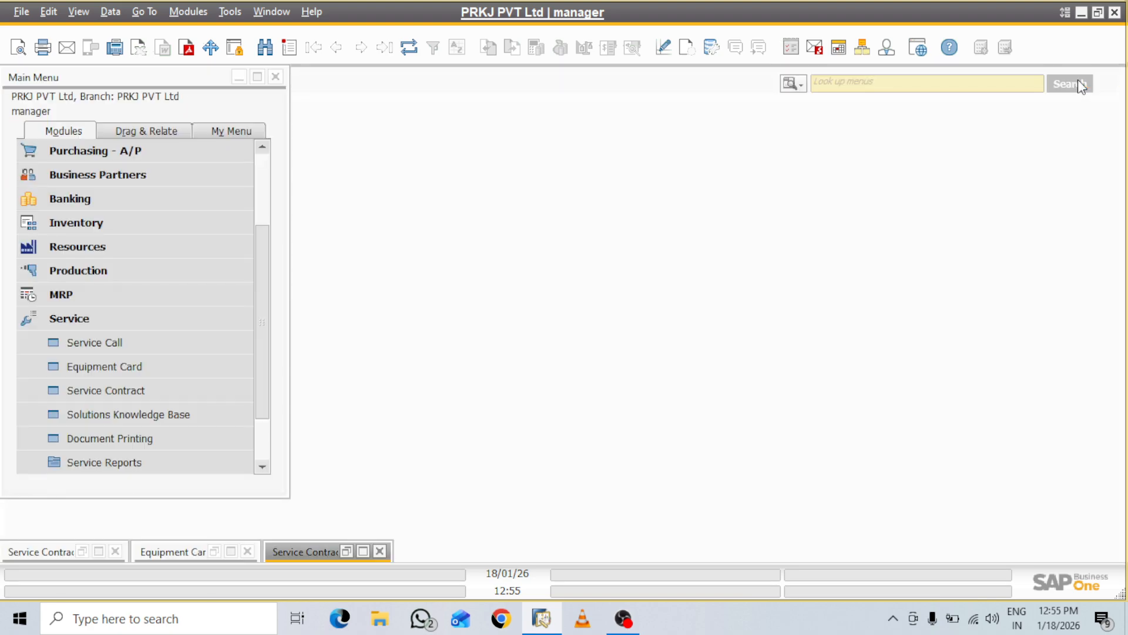
click(100, 551)
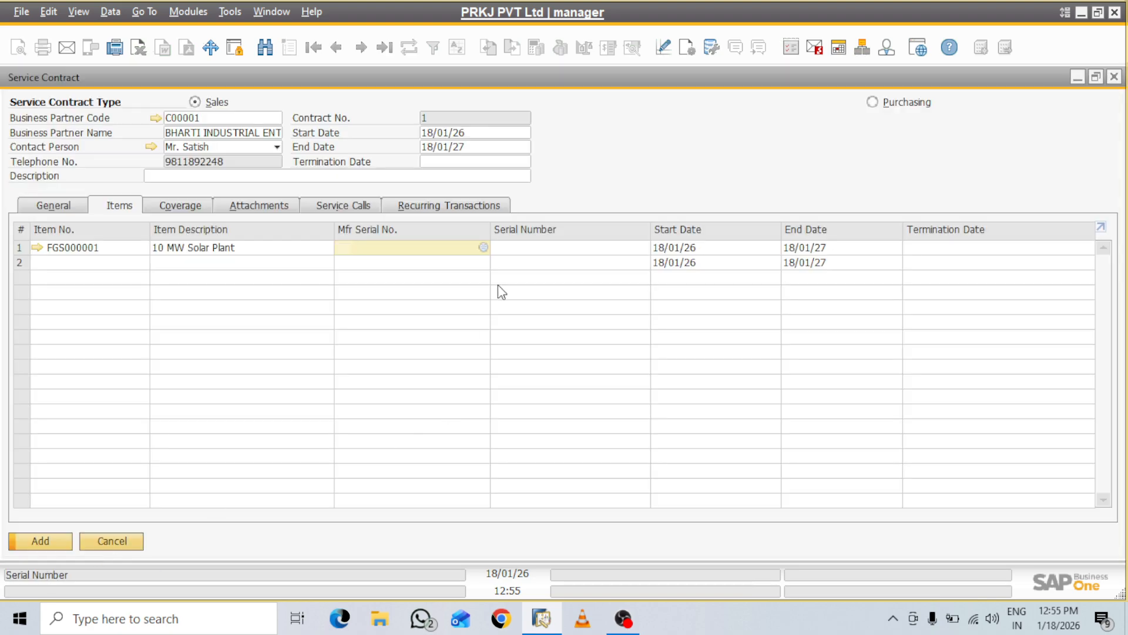
key(Tab)
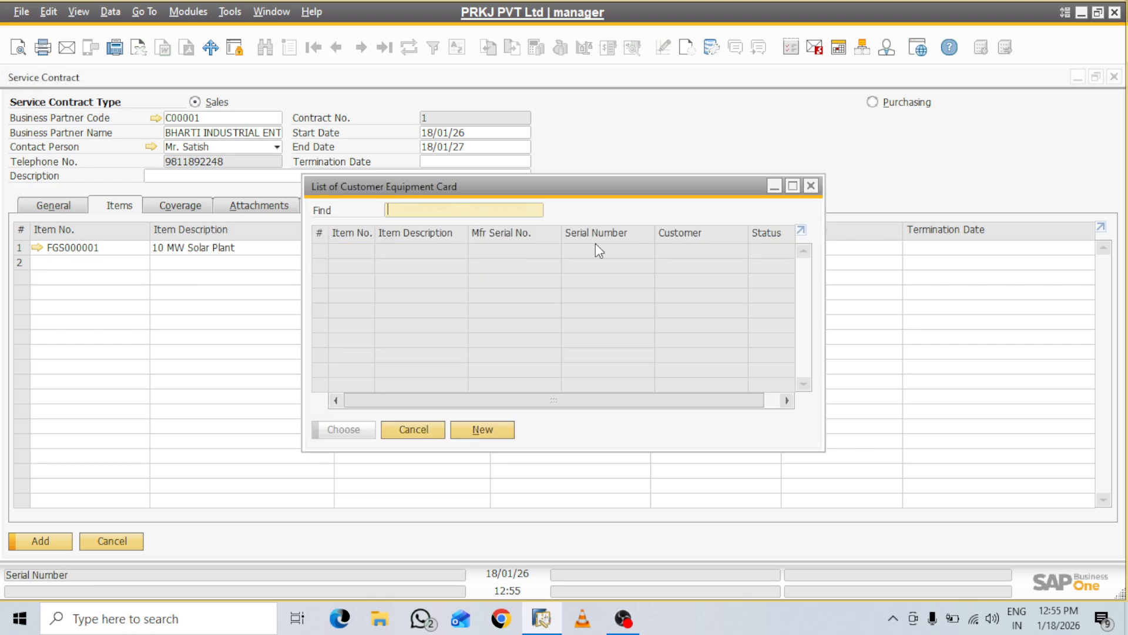
click(812, 186)
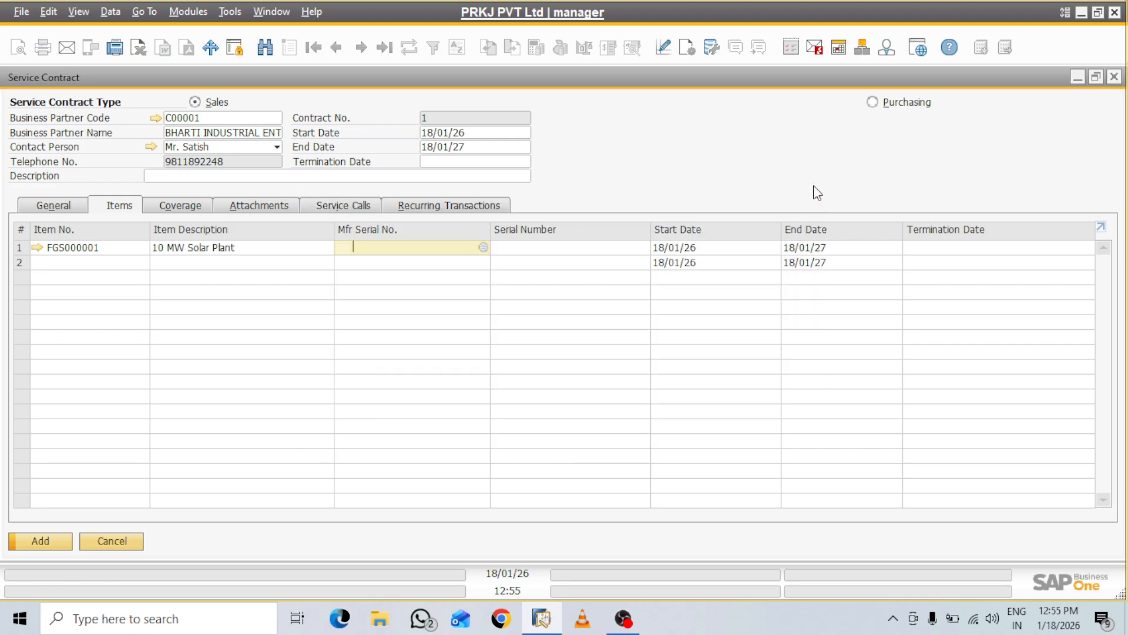
click(1112, 78)
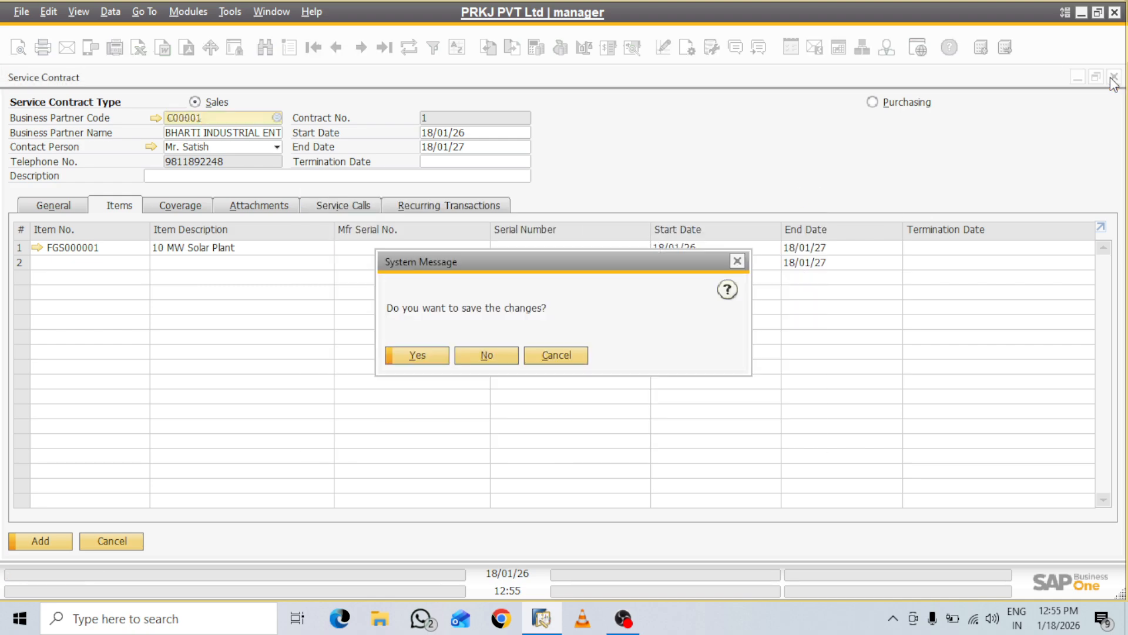
click(482, 361)
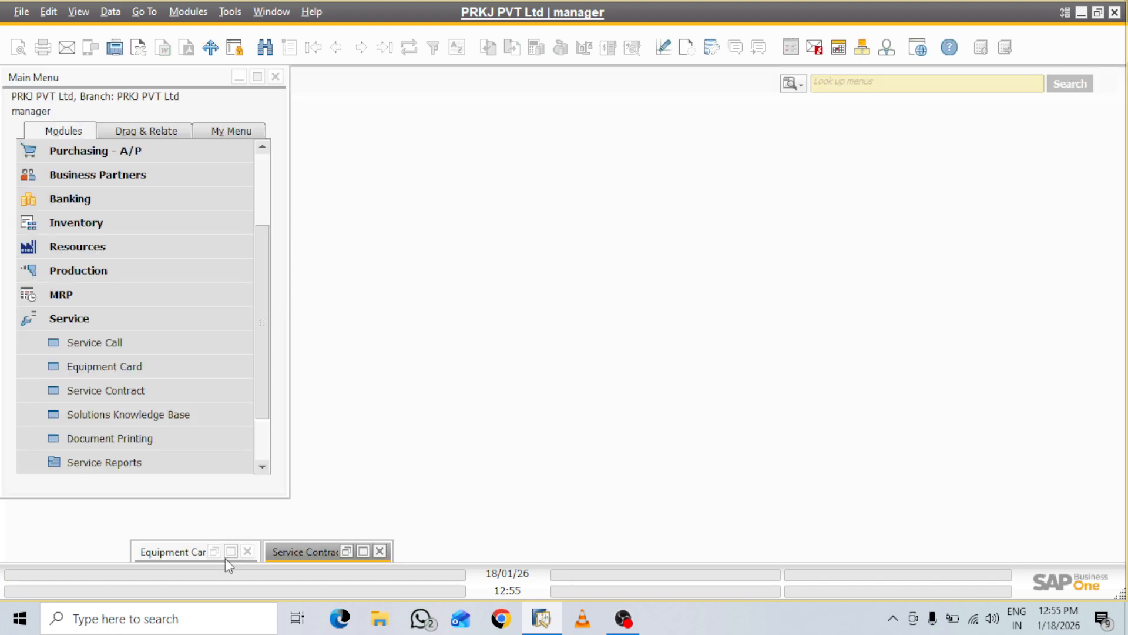
Create a service call from the 10 MW Solar Plant card, accepting the credit-limit and no-contract warnings
click(231, 552)
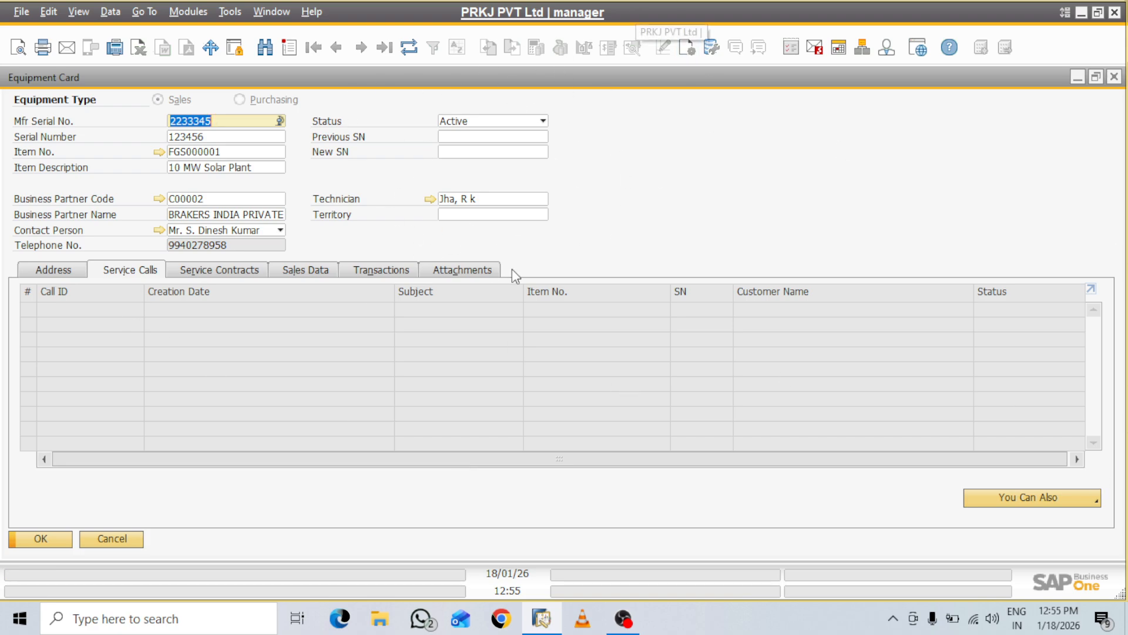
click(1096, 500)
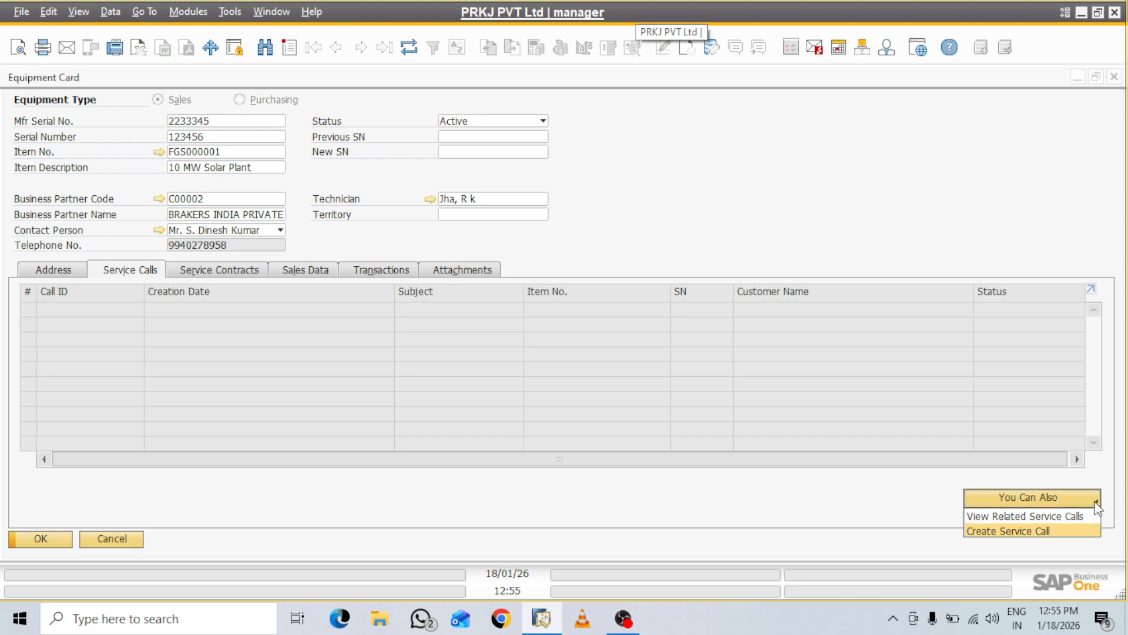
click(1034, 532)
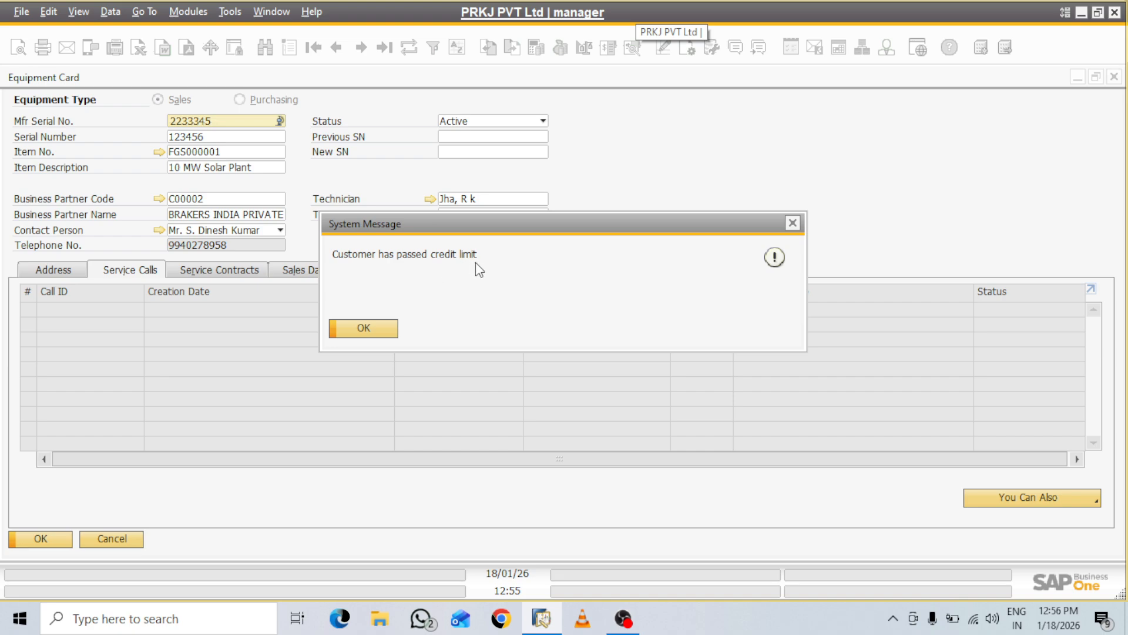
click(380, 328)
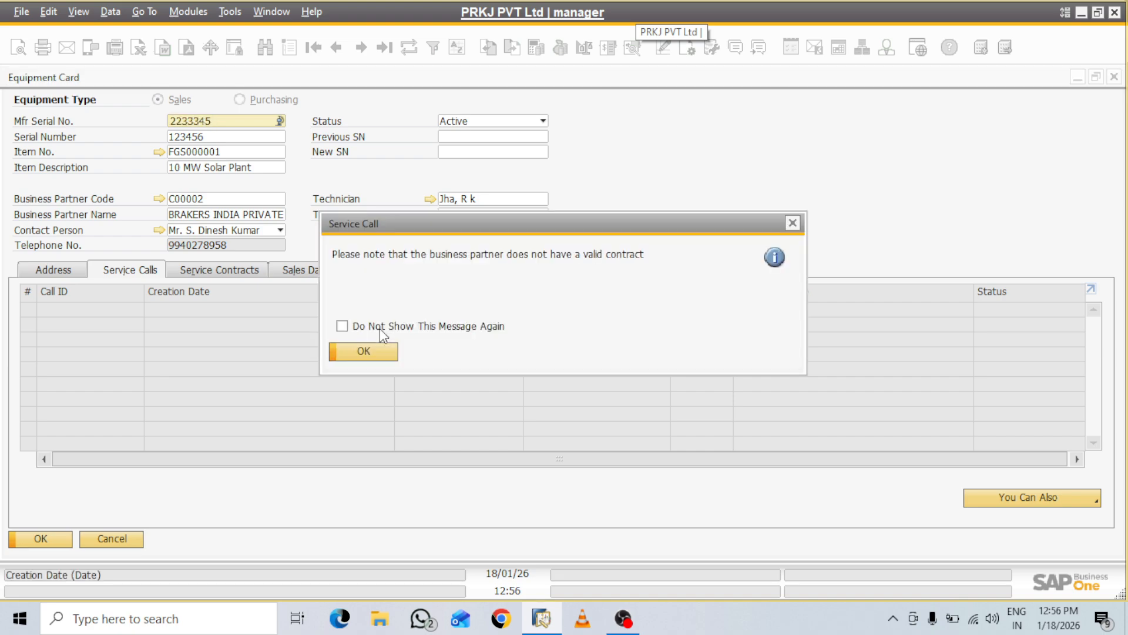
click(379, 350)
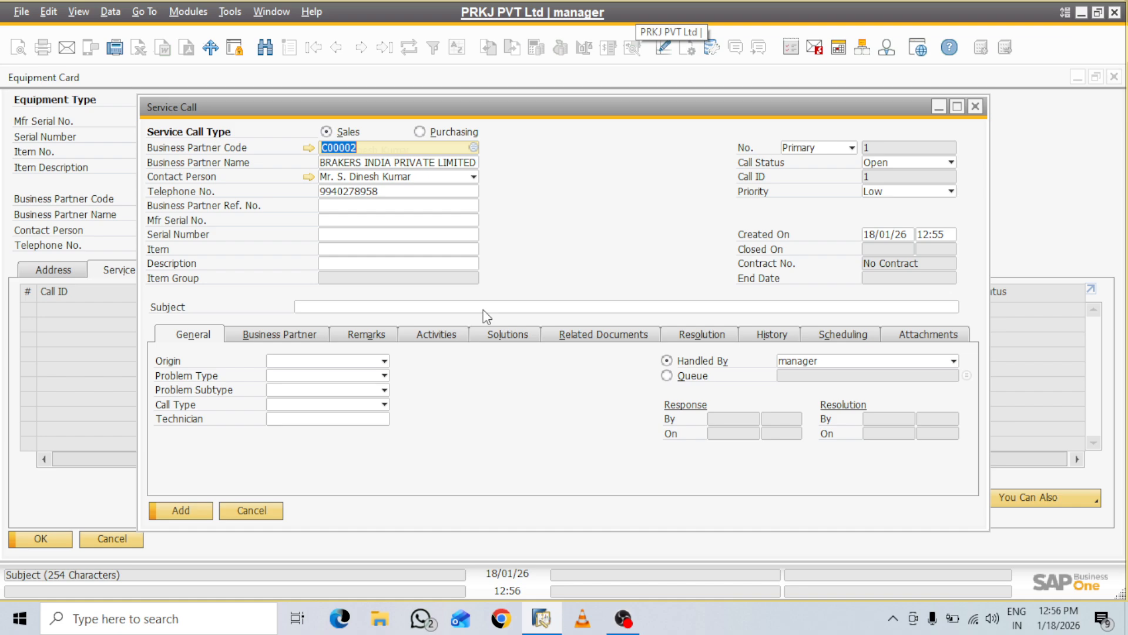
Review the call's address and remarks, then start a new activity from its Activities tab
click(271, 336)
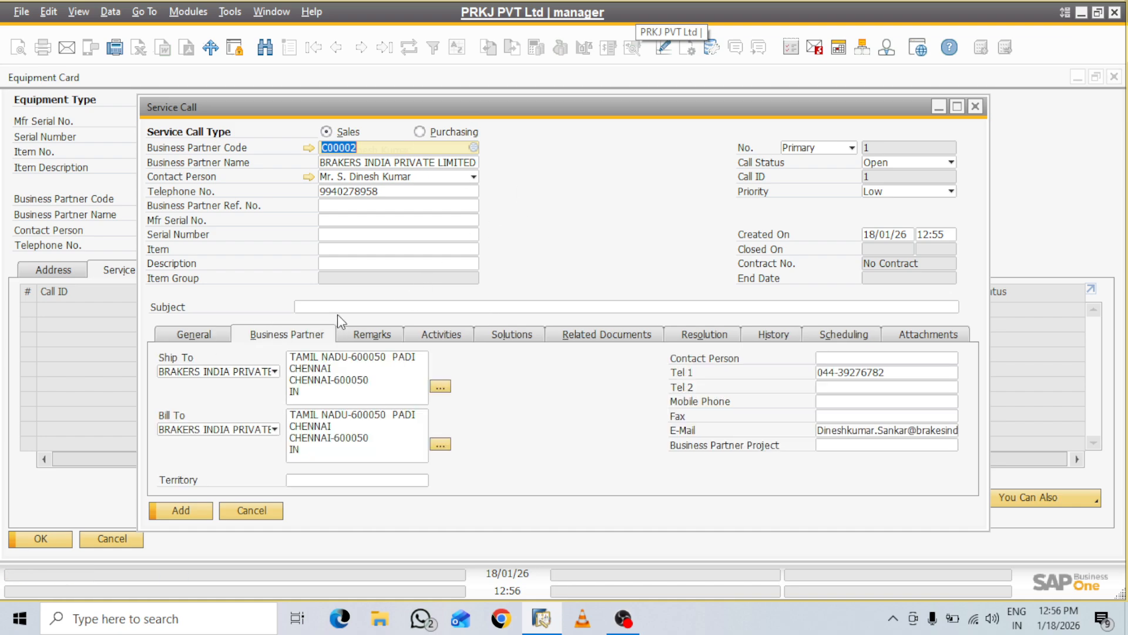
click(388, 338)
click(464, 339)
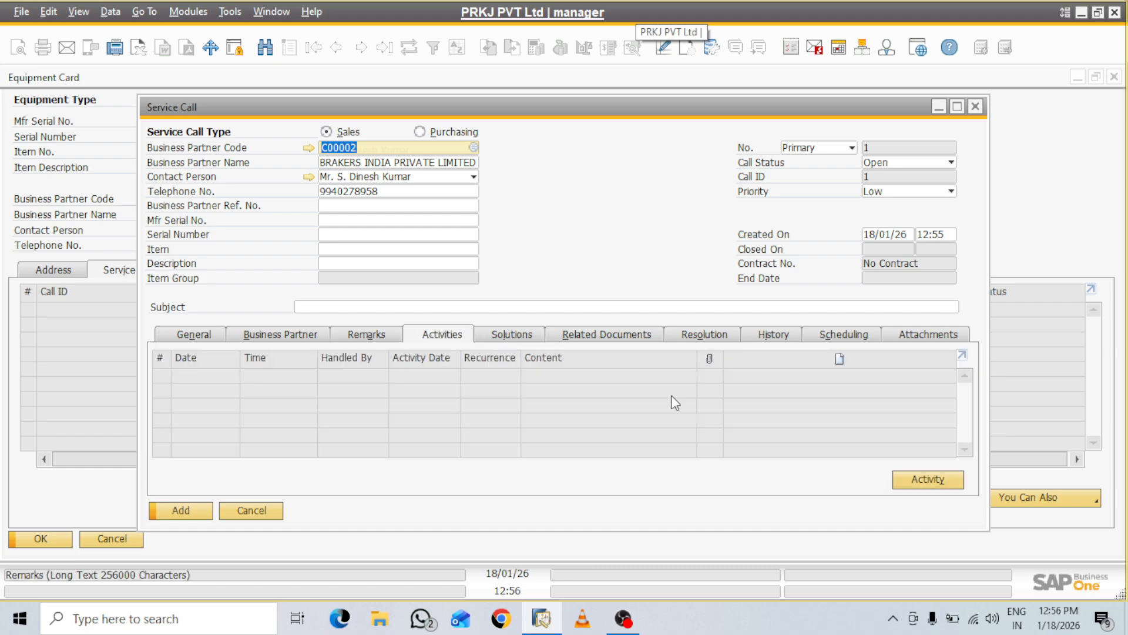
click(928, 479)
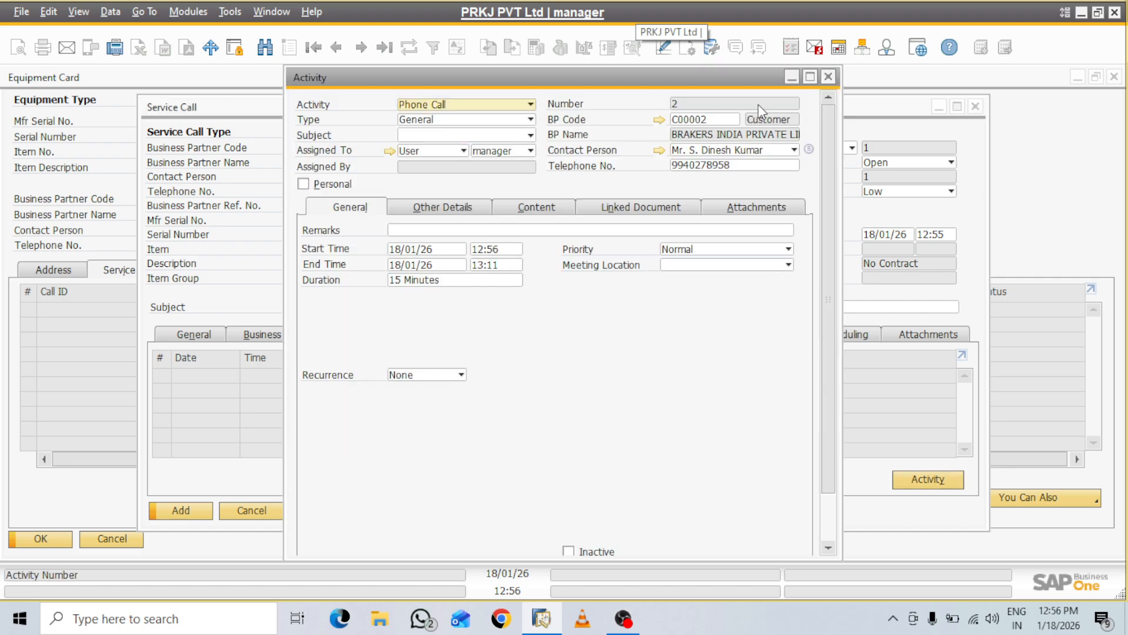
Make the activity a Task with status Completed, in a maximized form
click(531, 105)
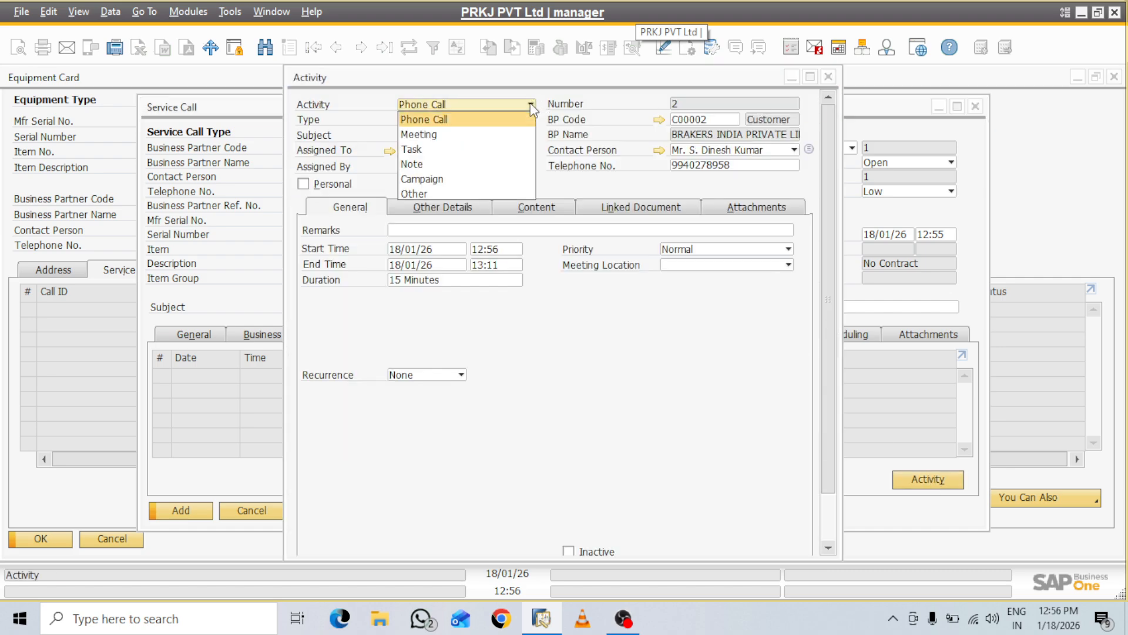
click(431, 148)
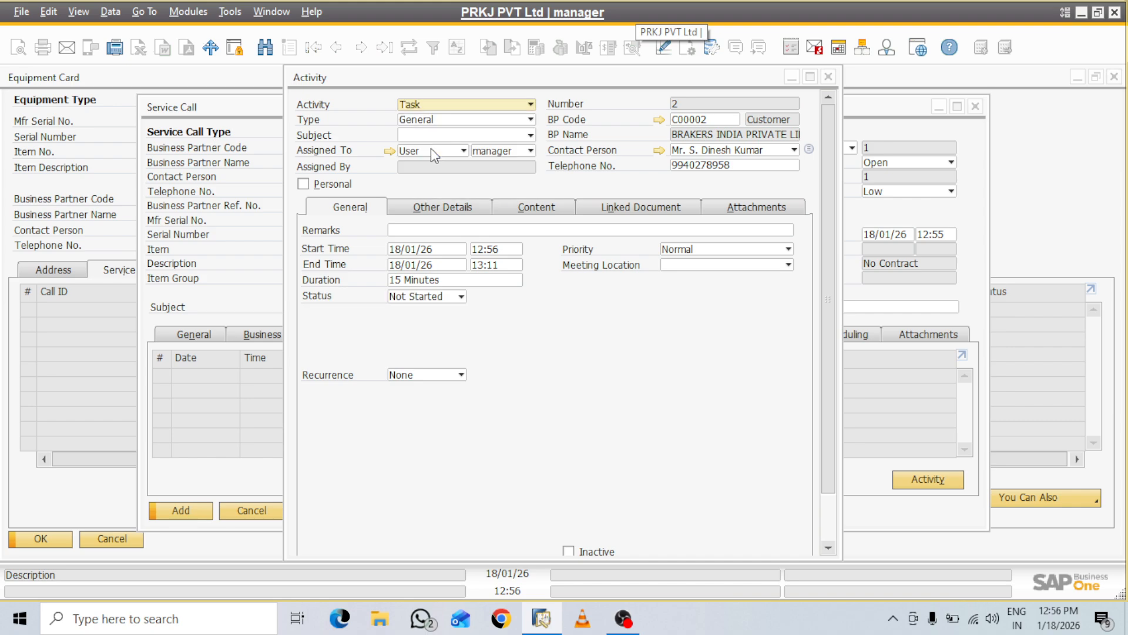
click(529, 105)
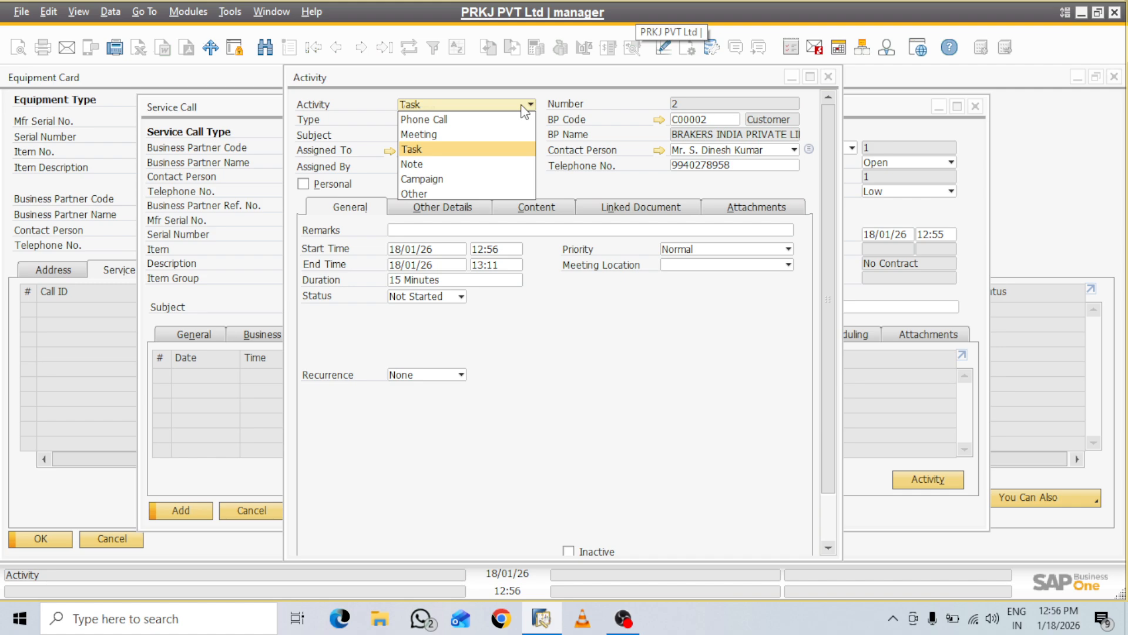
click(469, 148)
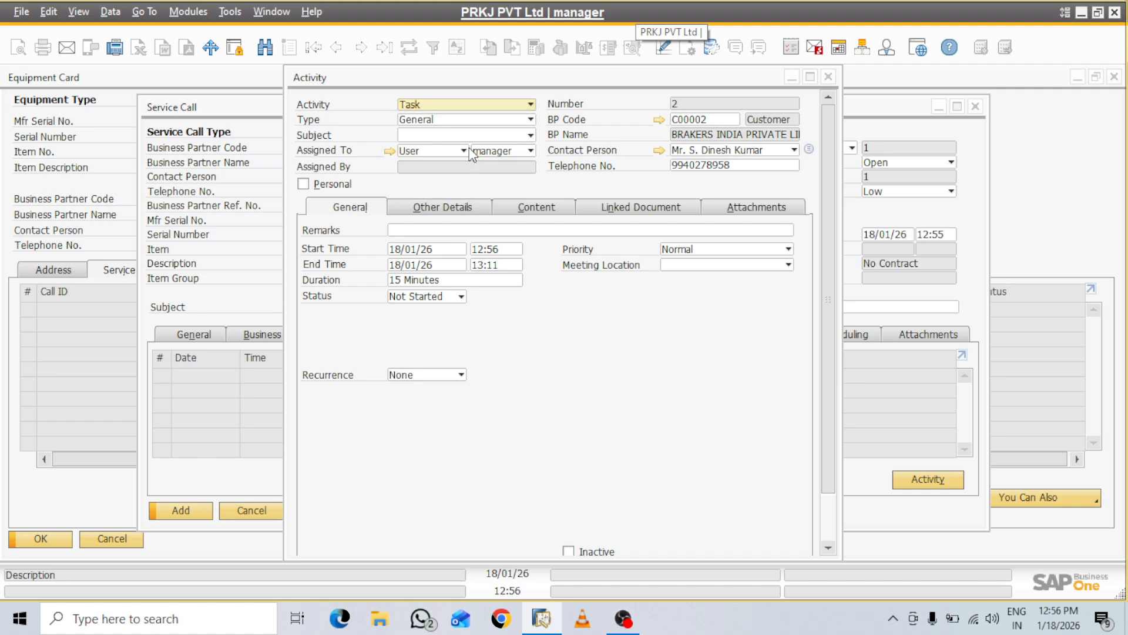
click(813, 78)
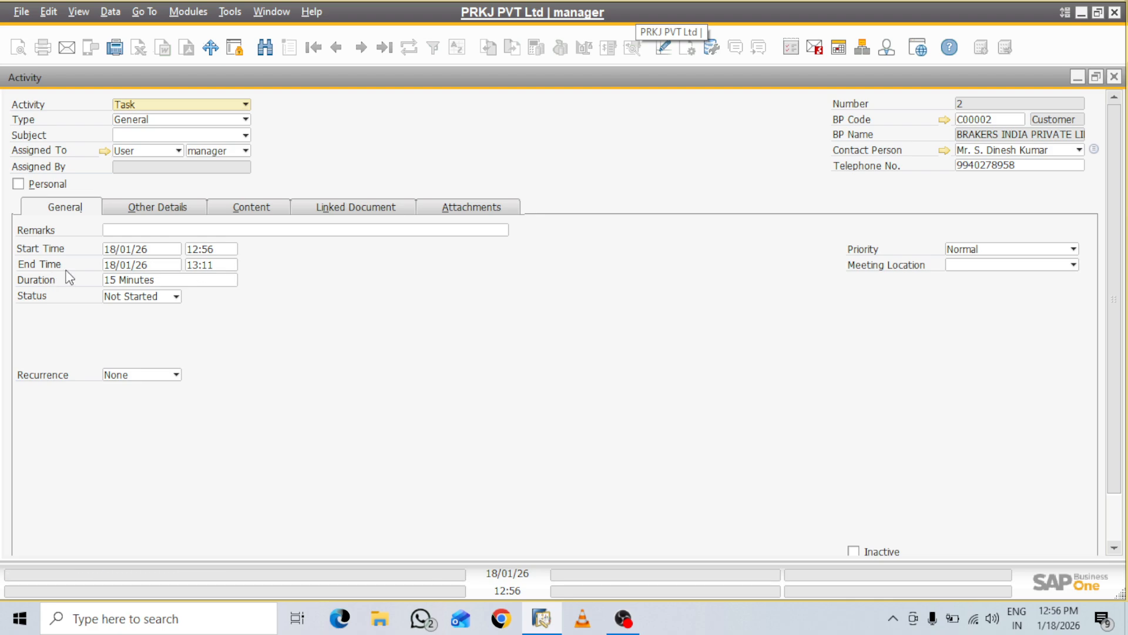
click(172, 295)
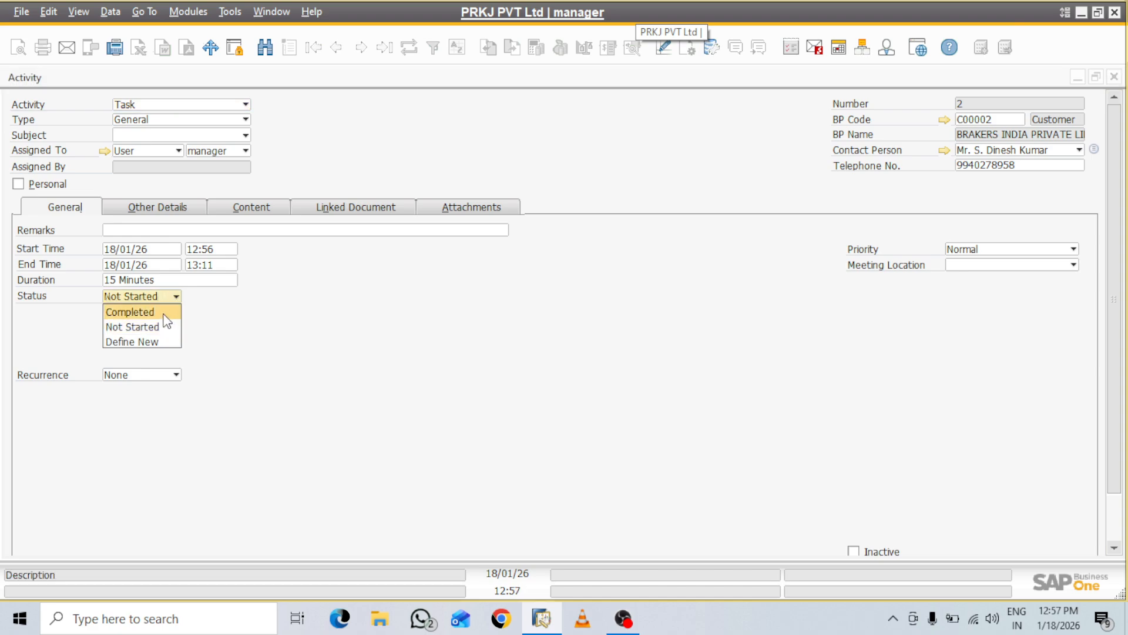
click(166, 313)
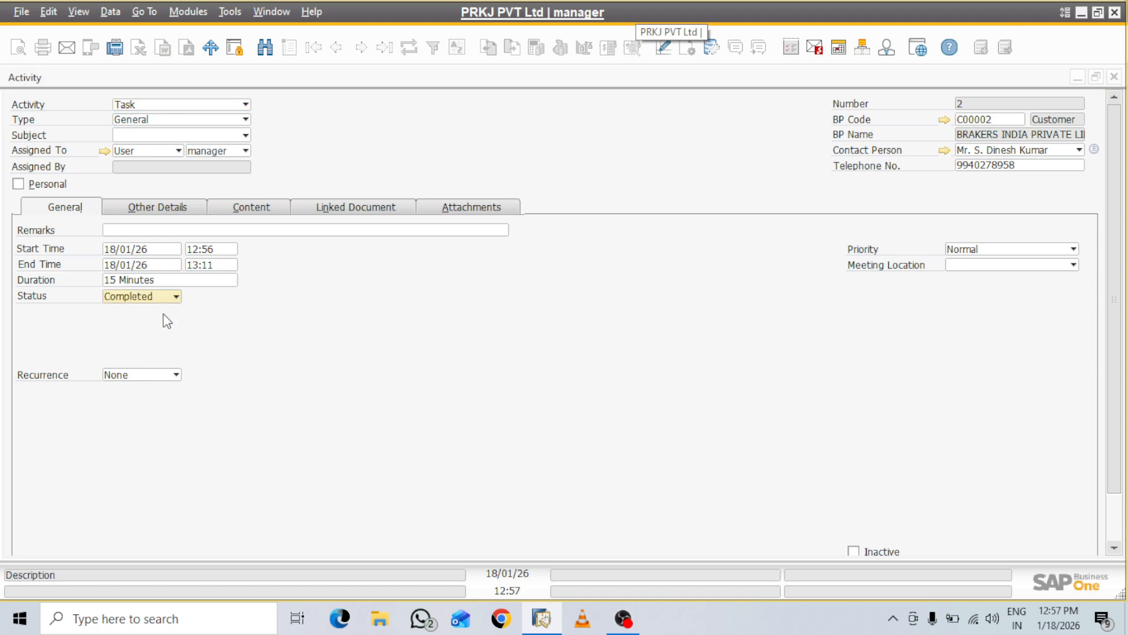
Change the activity's end time to 15:20 and add the remark 'Plant Maitenance'
click(222, 263)
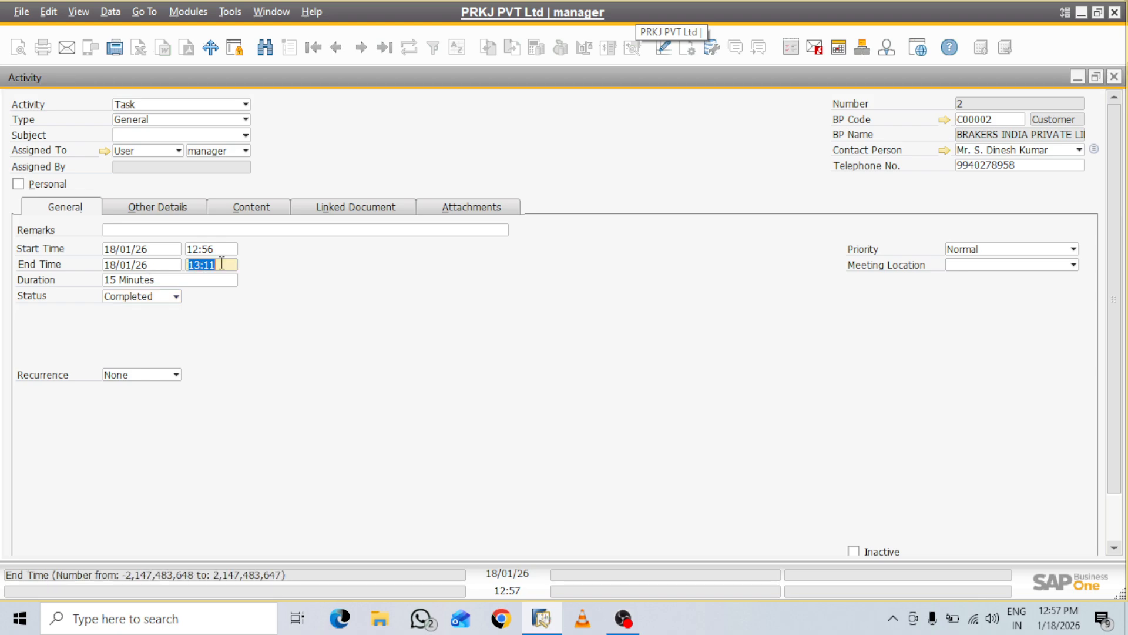
key(BackSpace)
text(15:20)
key(Tab)
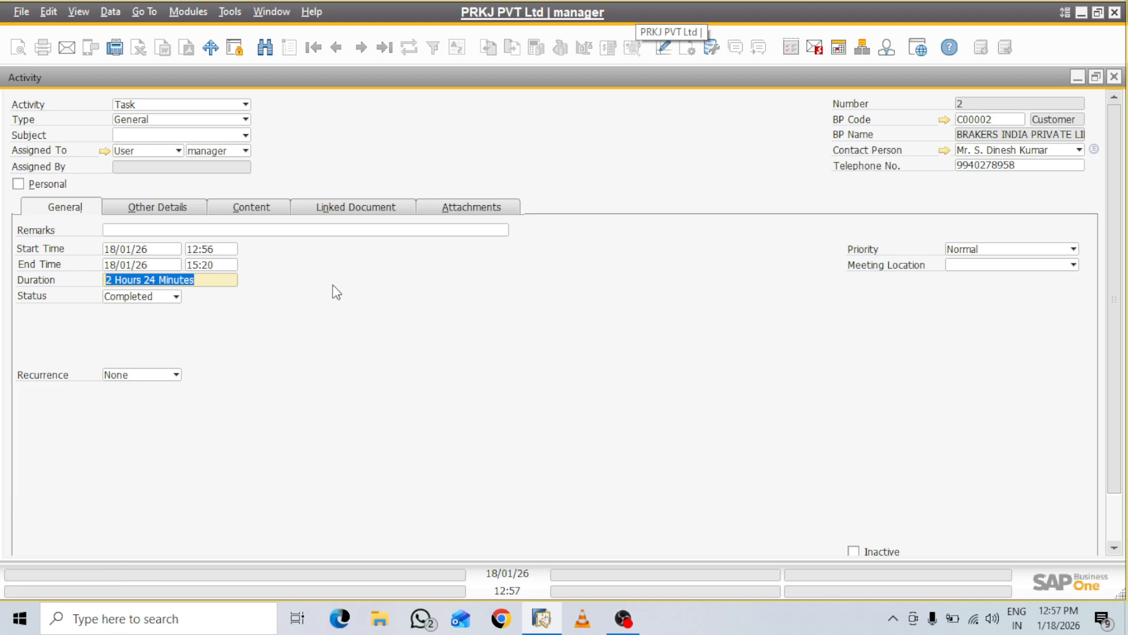
click(296, 227)
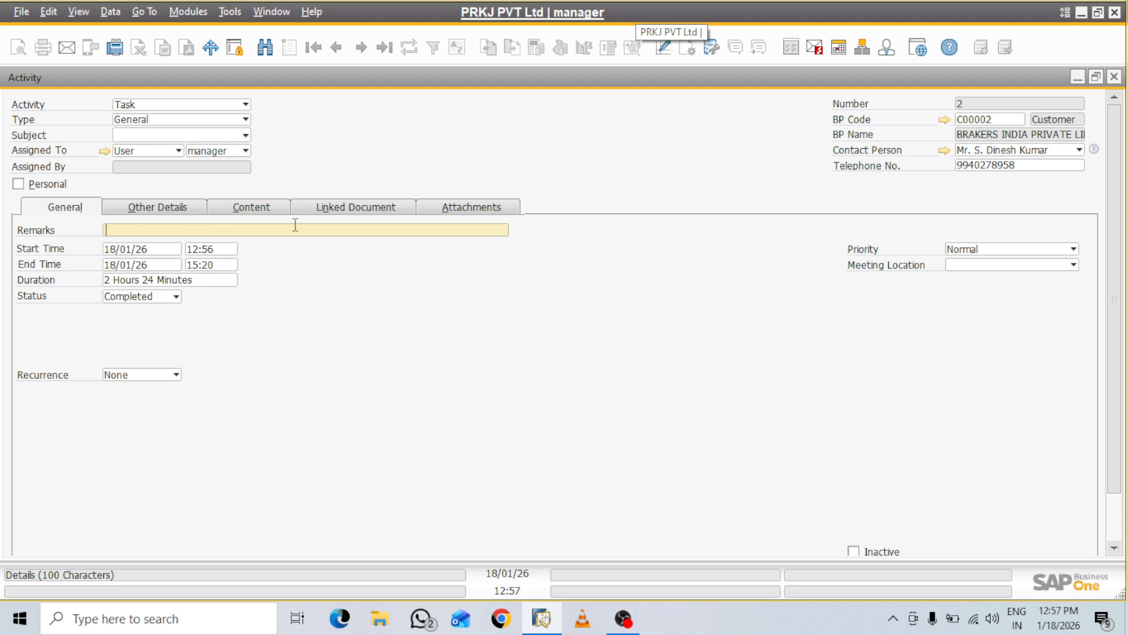
text(pLA)
key(BackSpace)
key(BackSpace)
text(Plant Maitenance)
click(175, 209)
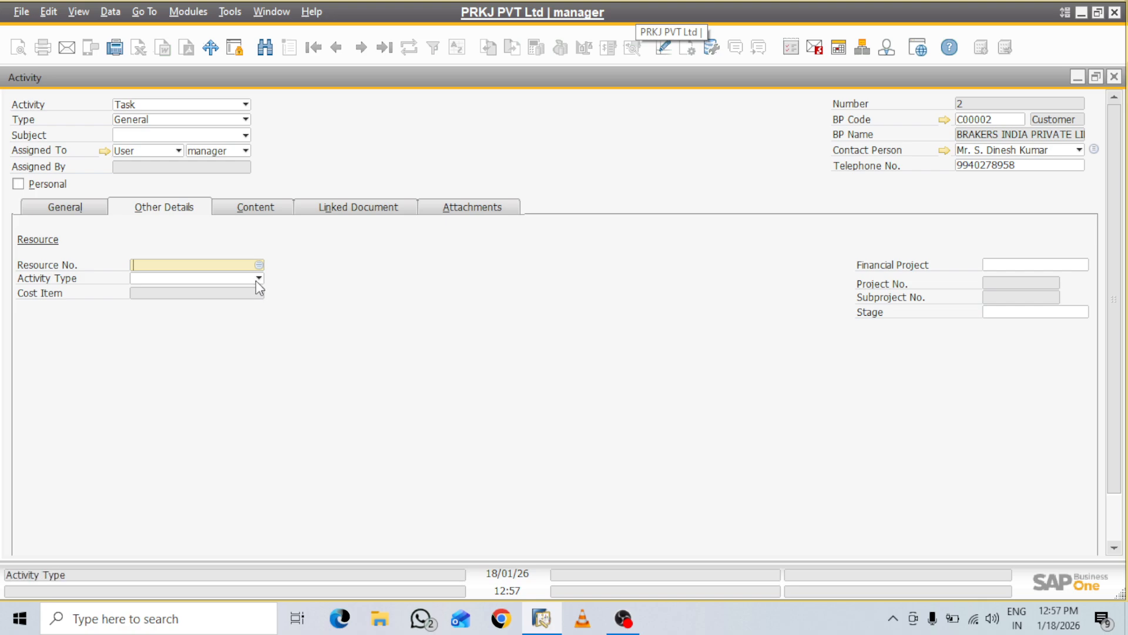
Assign resource CUT001 to the activity and fill in its content text
click(259, 264)
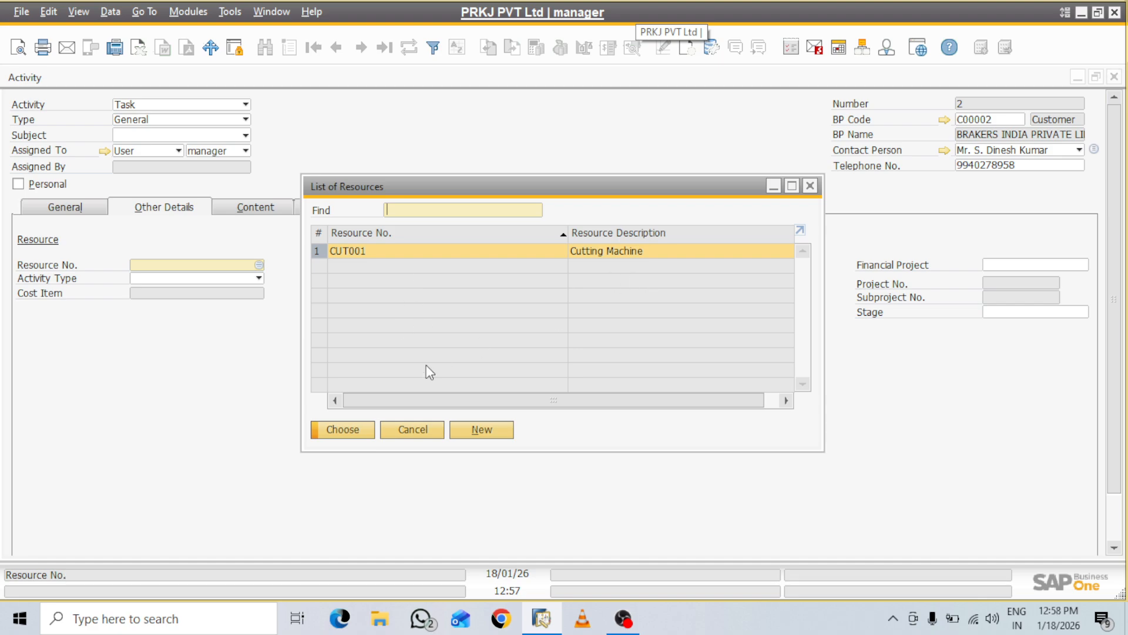
click(355, 431)
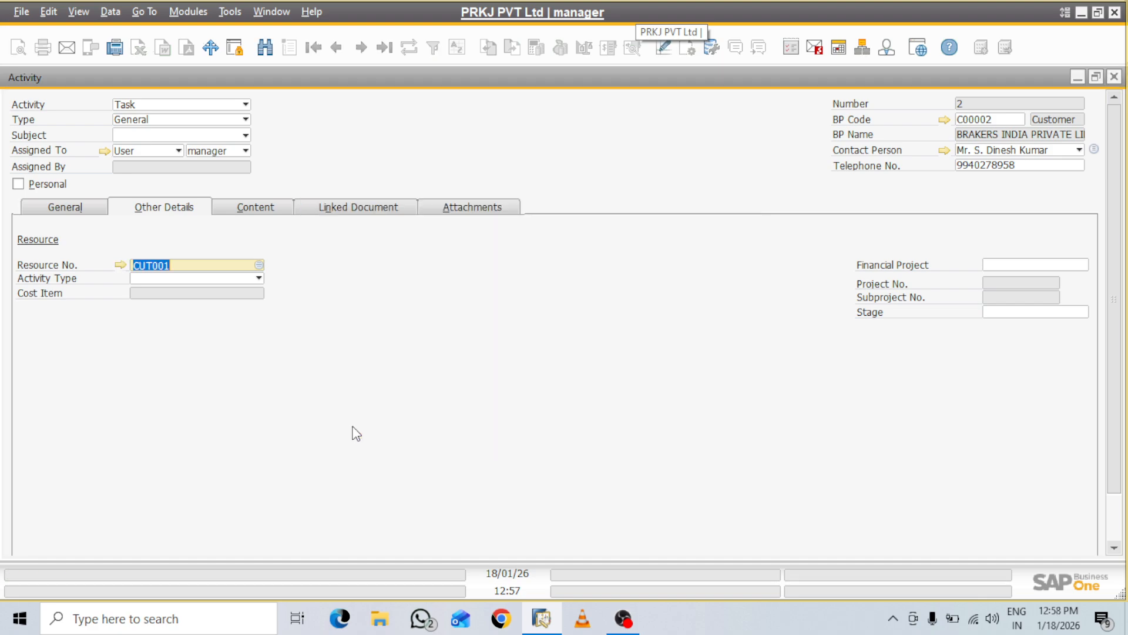
click(259, 283)
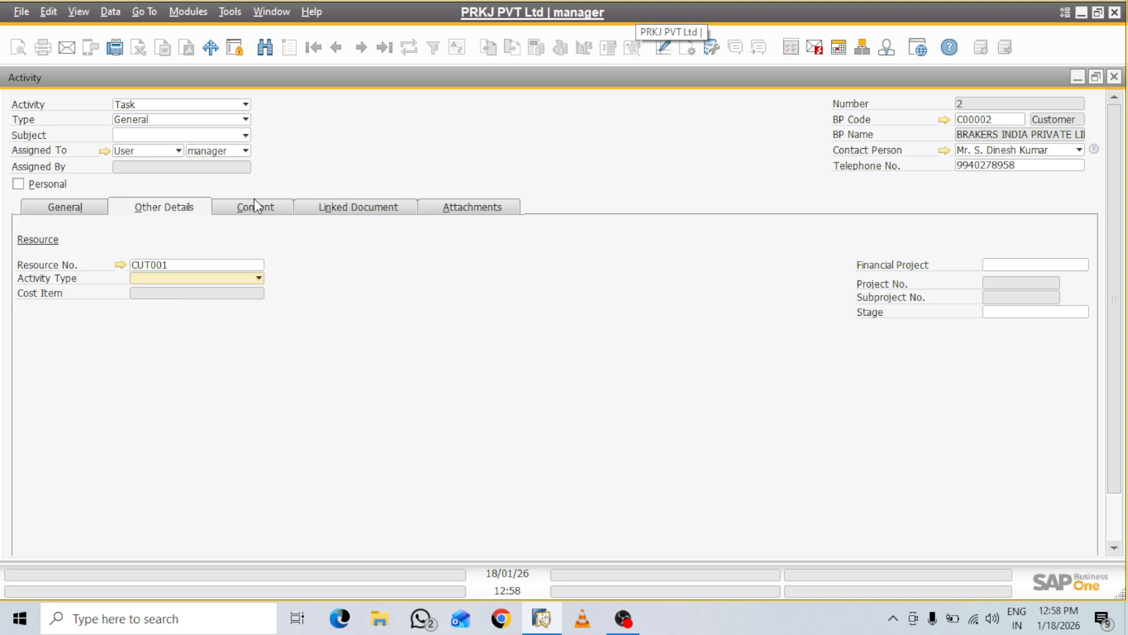
click(262, 214)
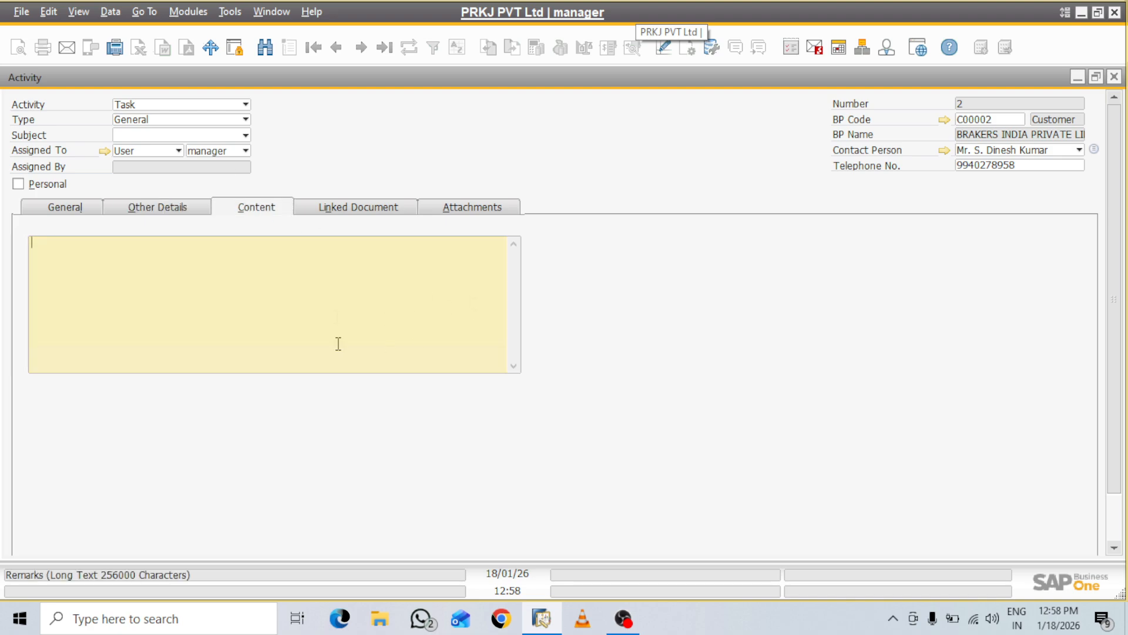
text(zdfdksfjdksfjfsajda)
Link A/R invoice 9 to the activity and add it to the service call
click(379, 209)
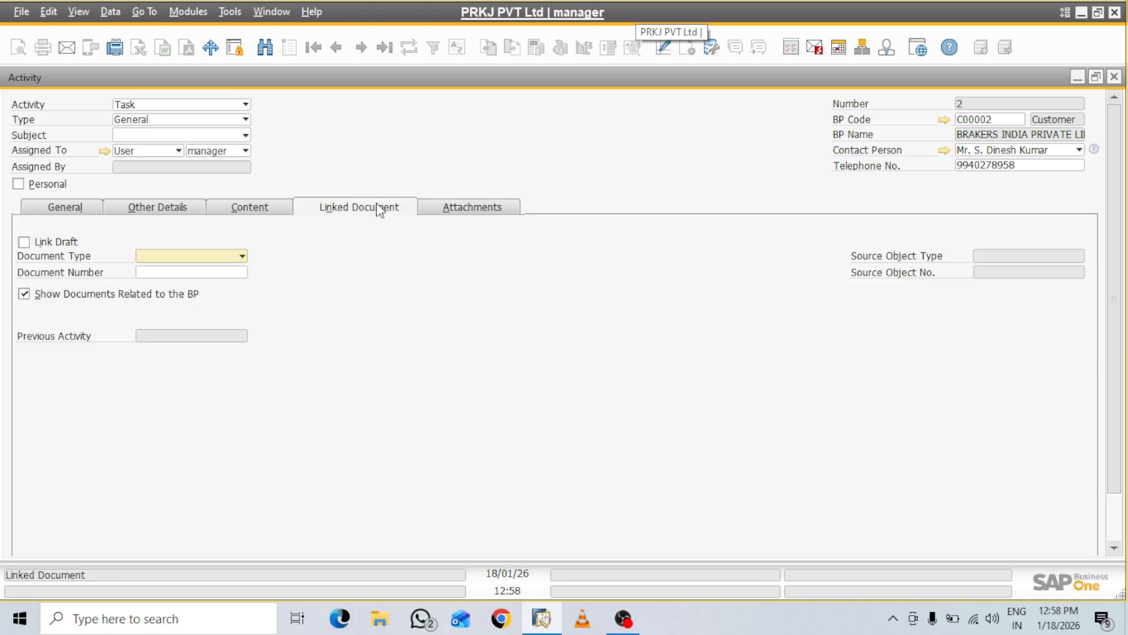
click(241, 257)
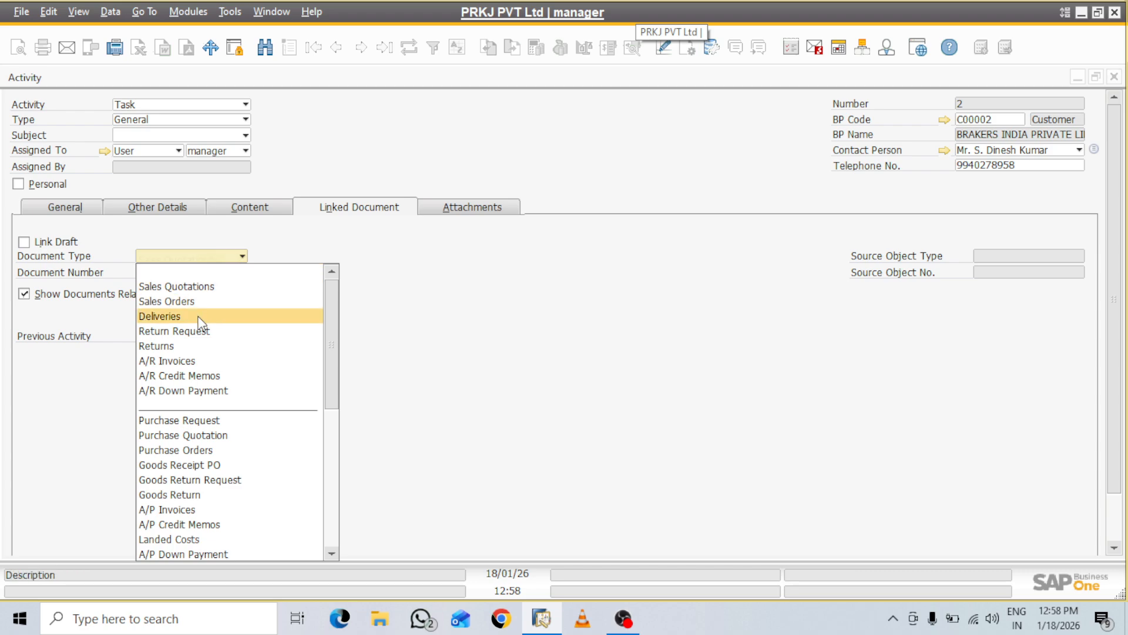
click(183, 362)
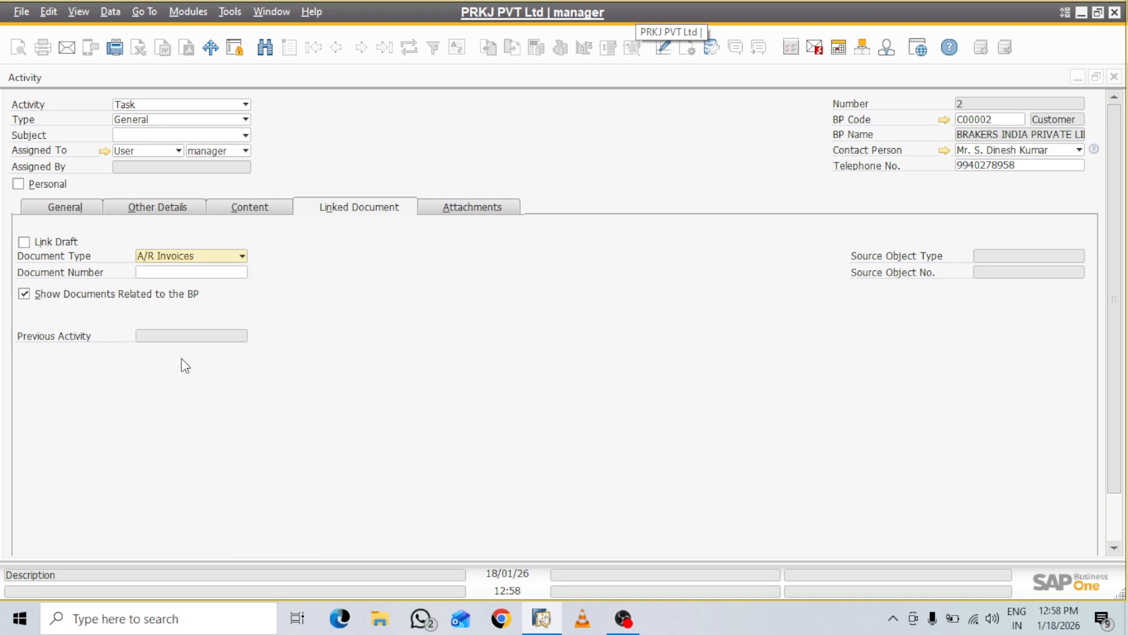
click(245, 274)
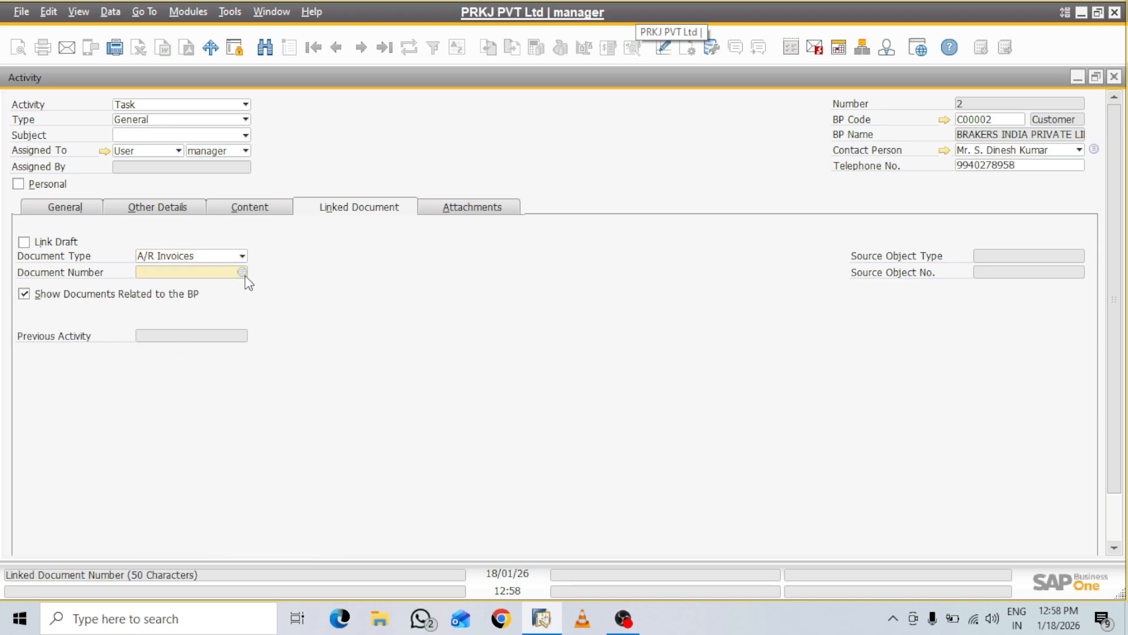
click(242, 272)
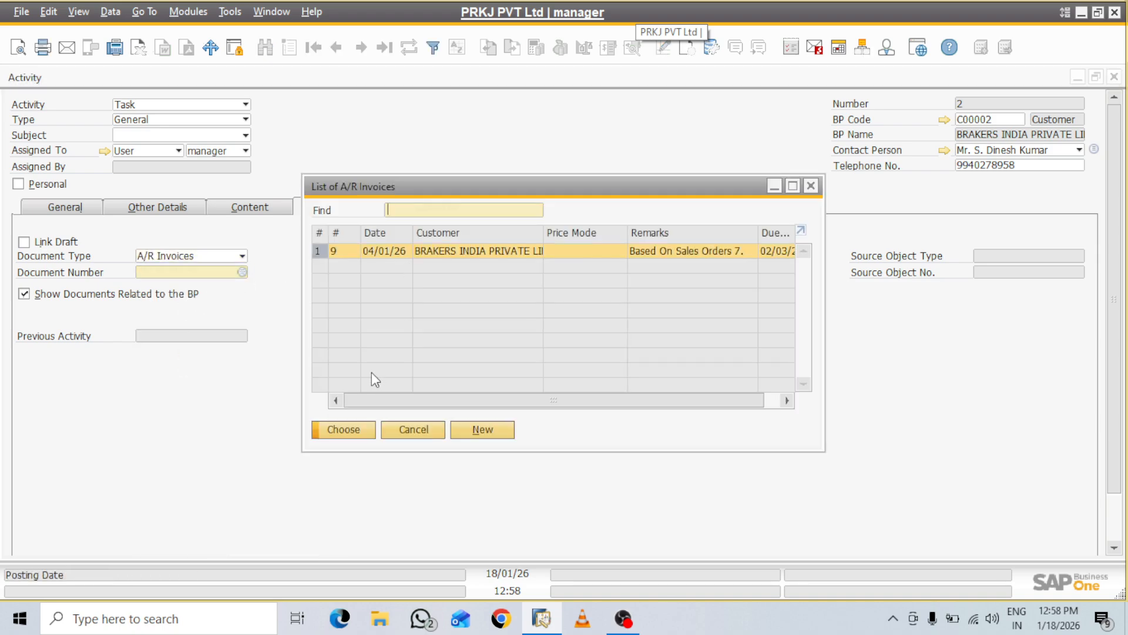
click(345, 431)
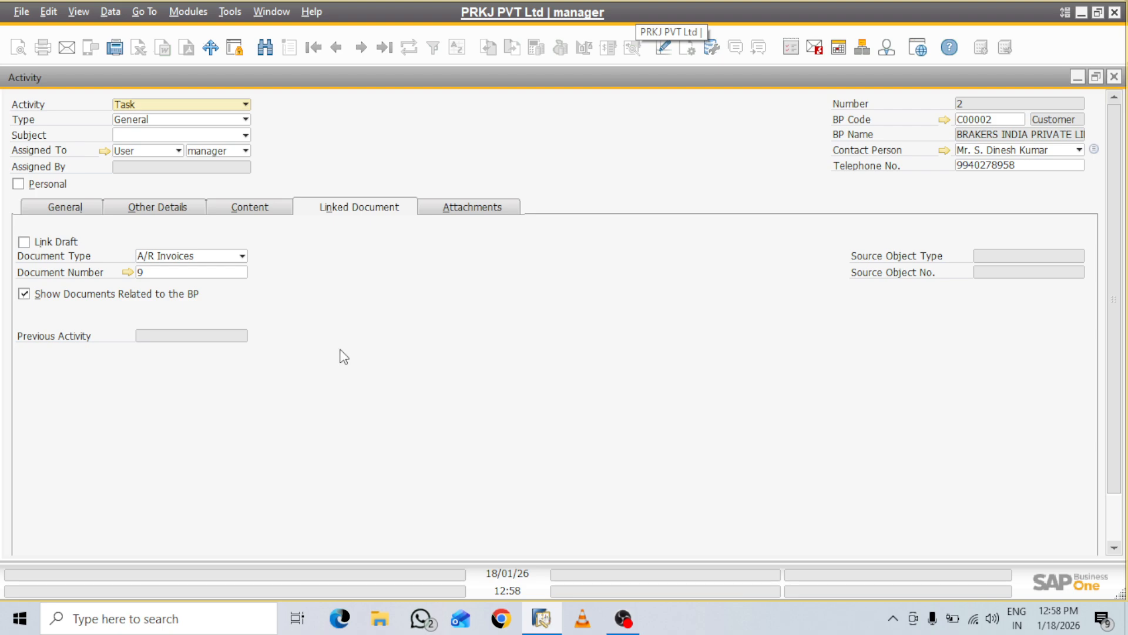
click(485, 211)
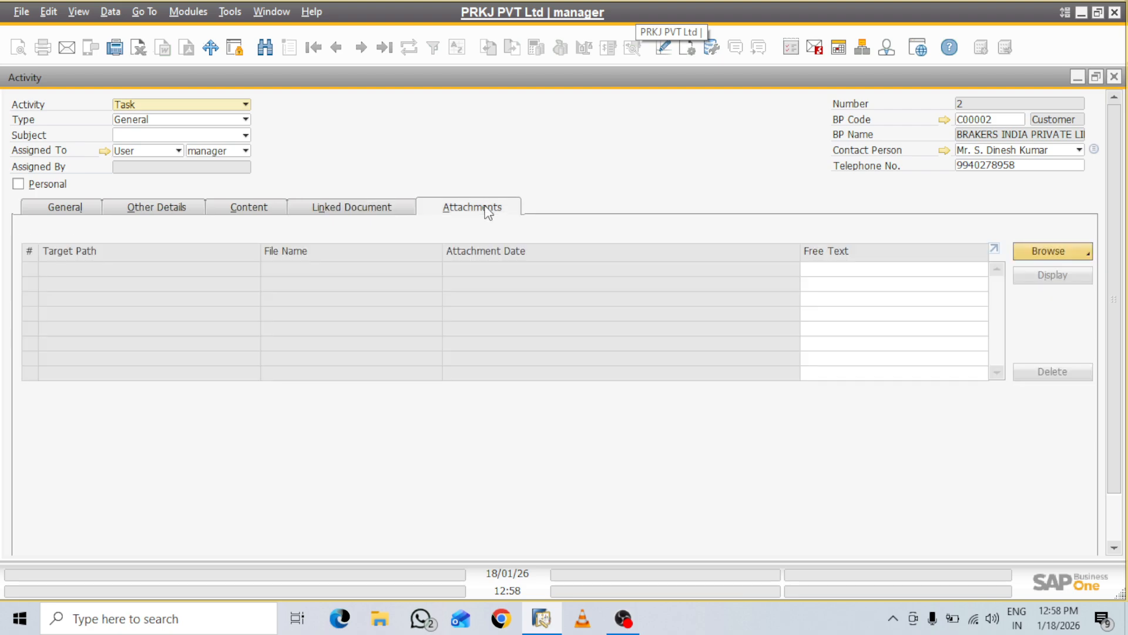
click(66, 211)
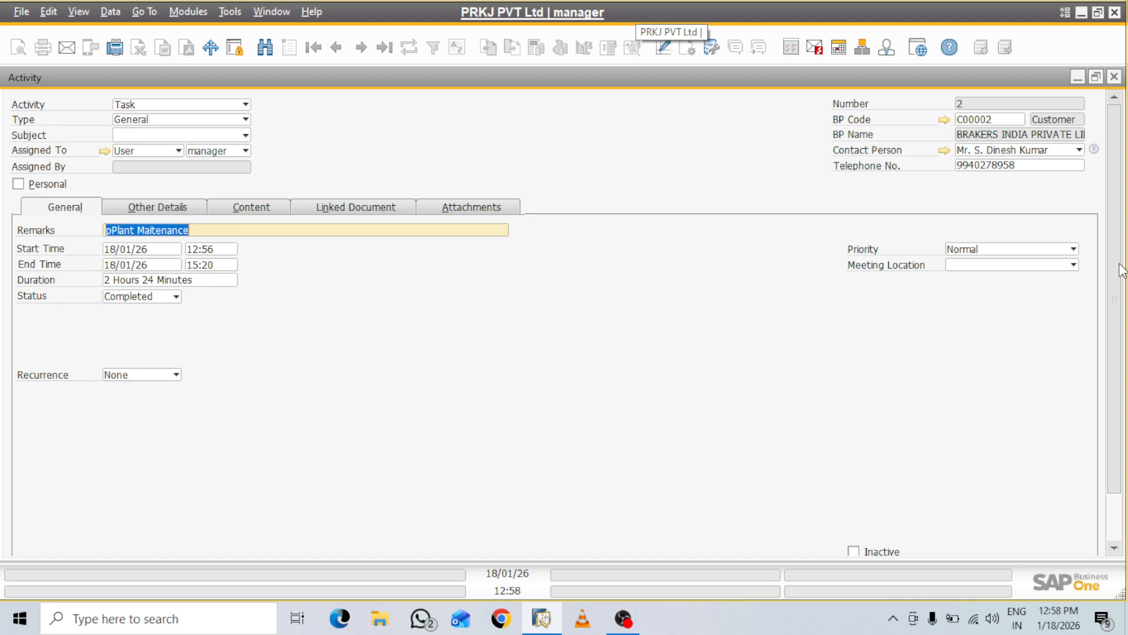
drag(1119, 292, 1124, 346)
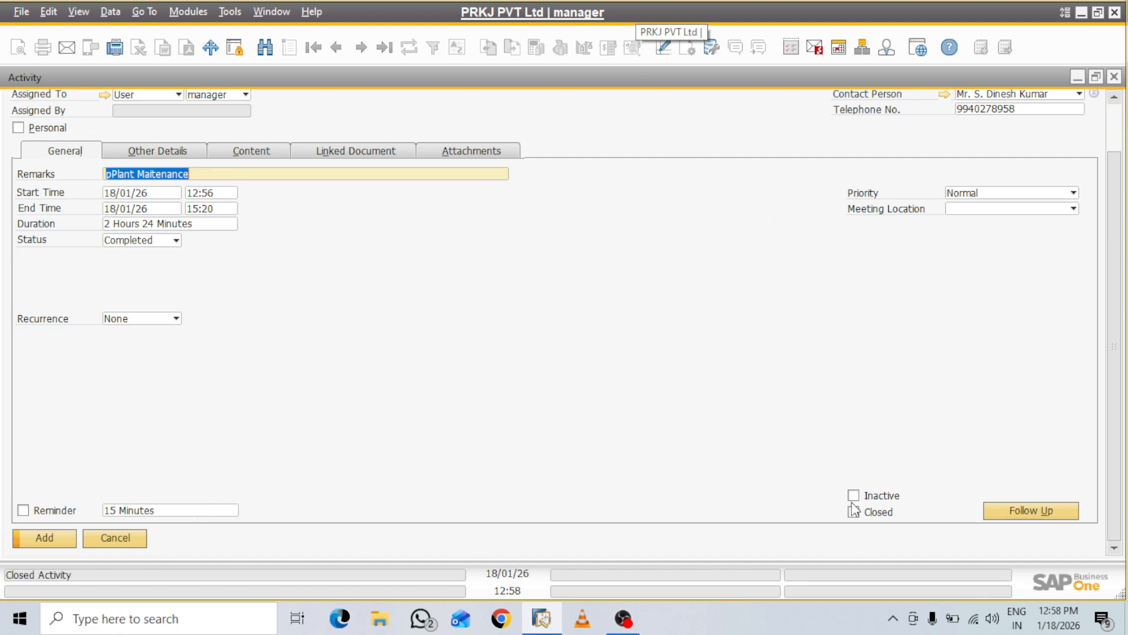
click(49, 544)
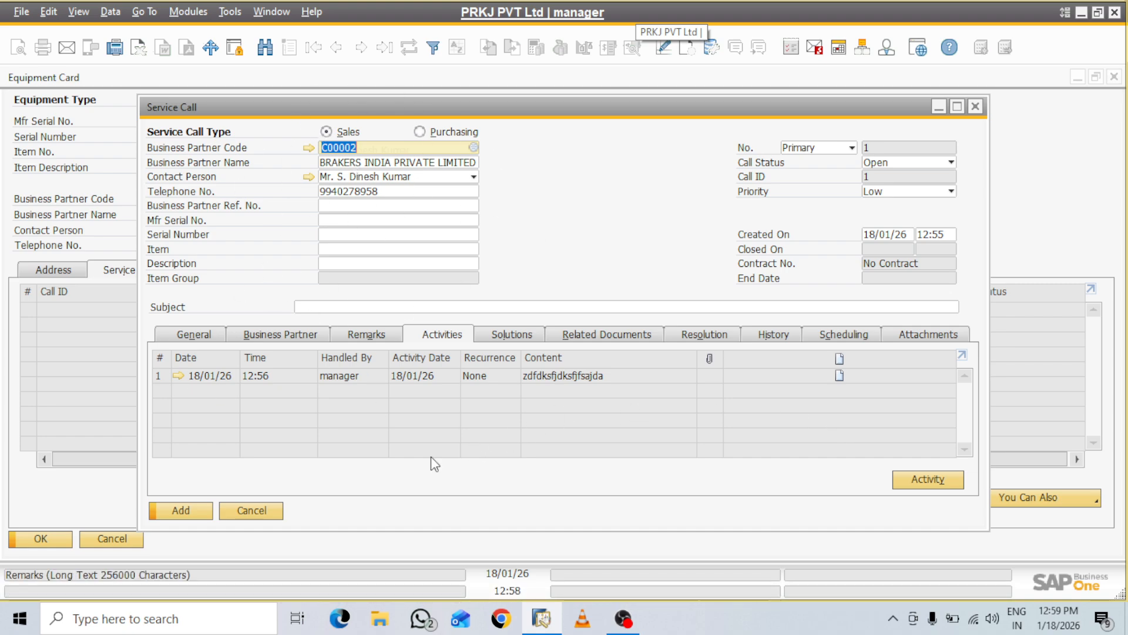
Give the service call the subject 'O&M', add it and close the form
click(182, 510)
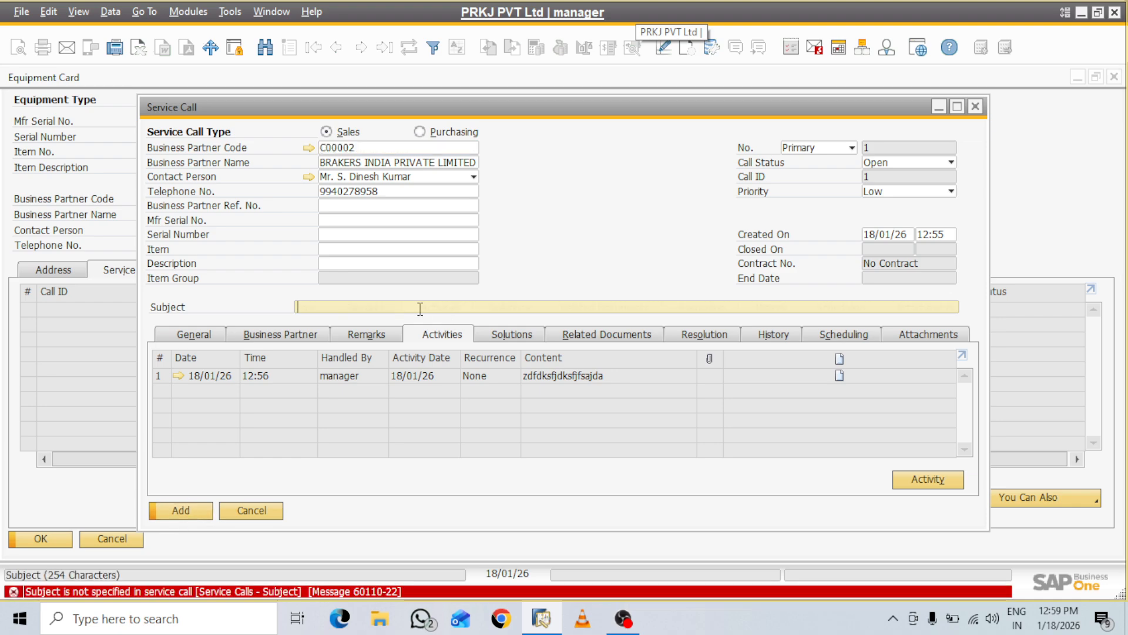
text(M)
key(BackSpace)
text(O&M)
click(181, 511)
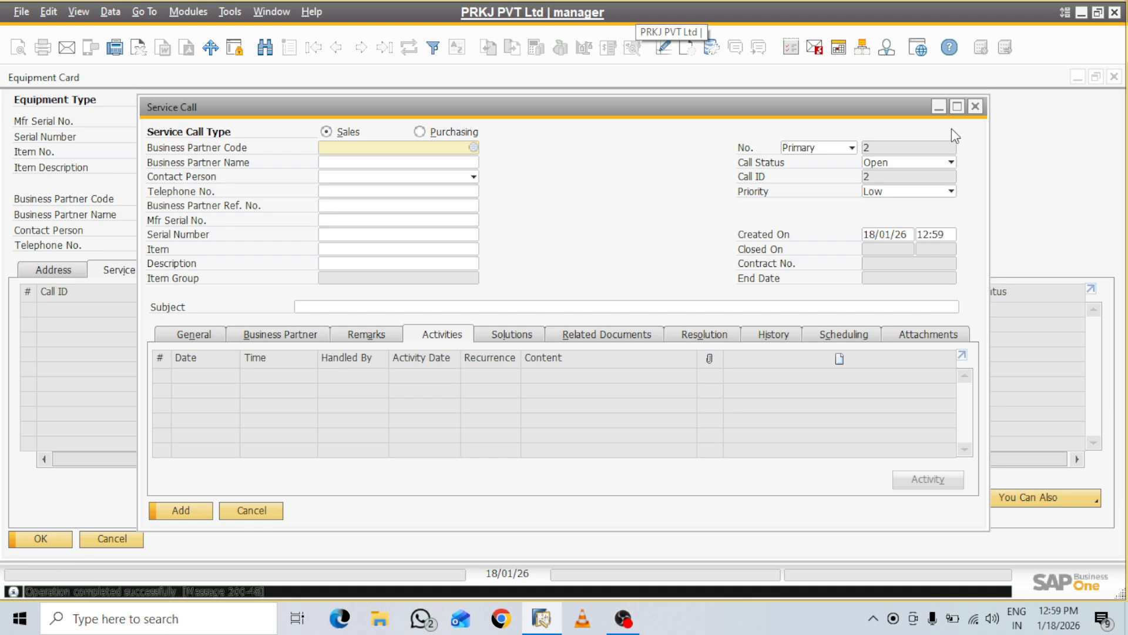
click(975, 107)
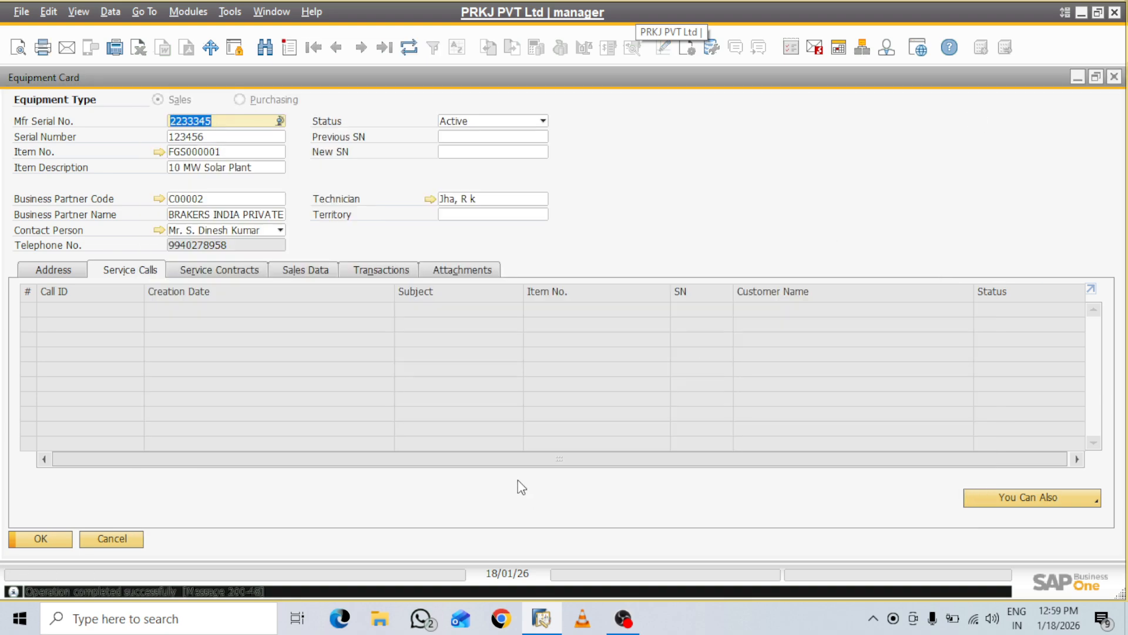
Review the equipment card's address, service calls and contracts, ending on its Sales Data
click(53, 272)
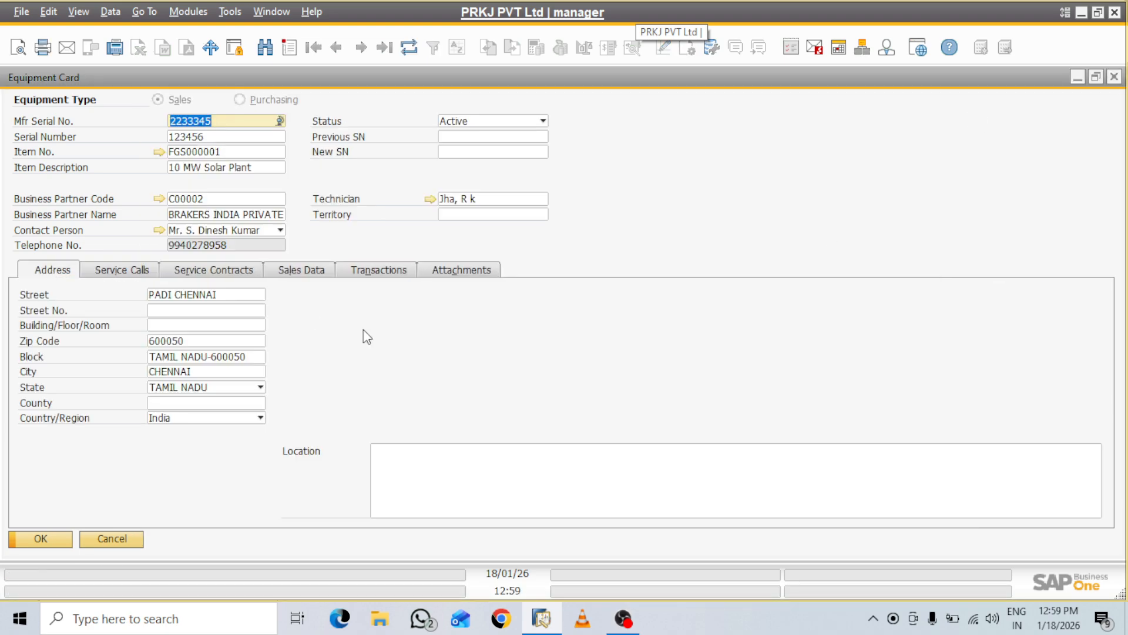
click(128, 272)
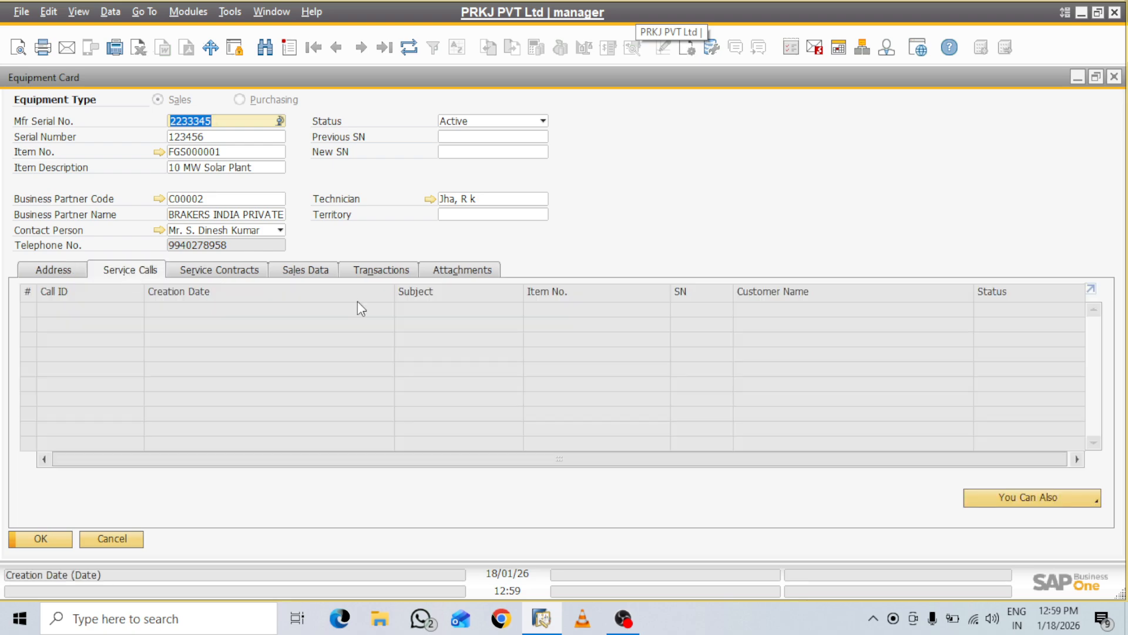
click(1094, 500)
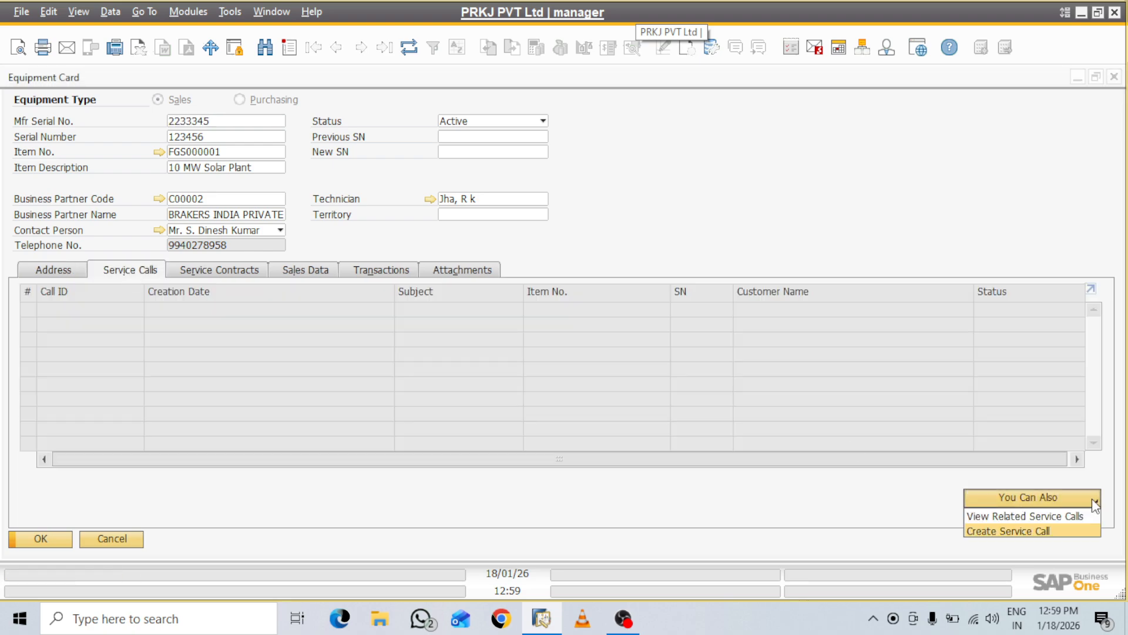
click(1053, 519)
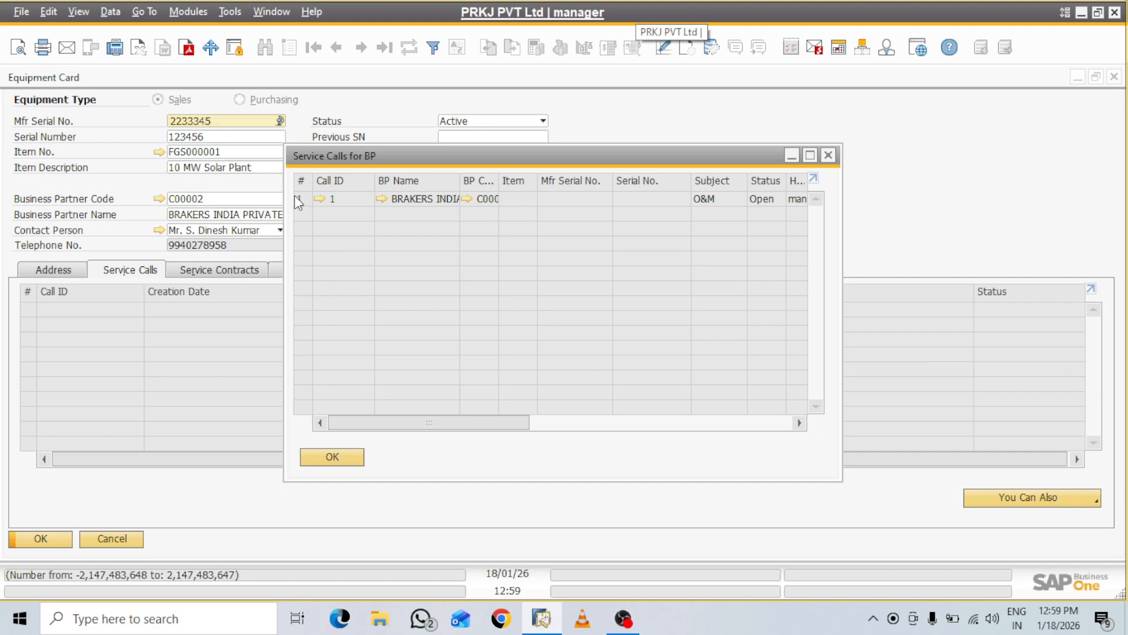
click(355, 460)
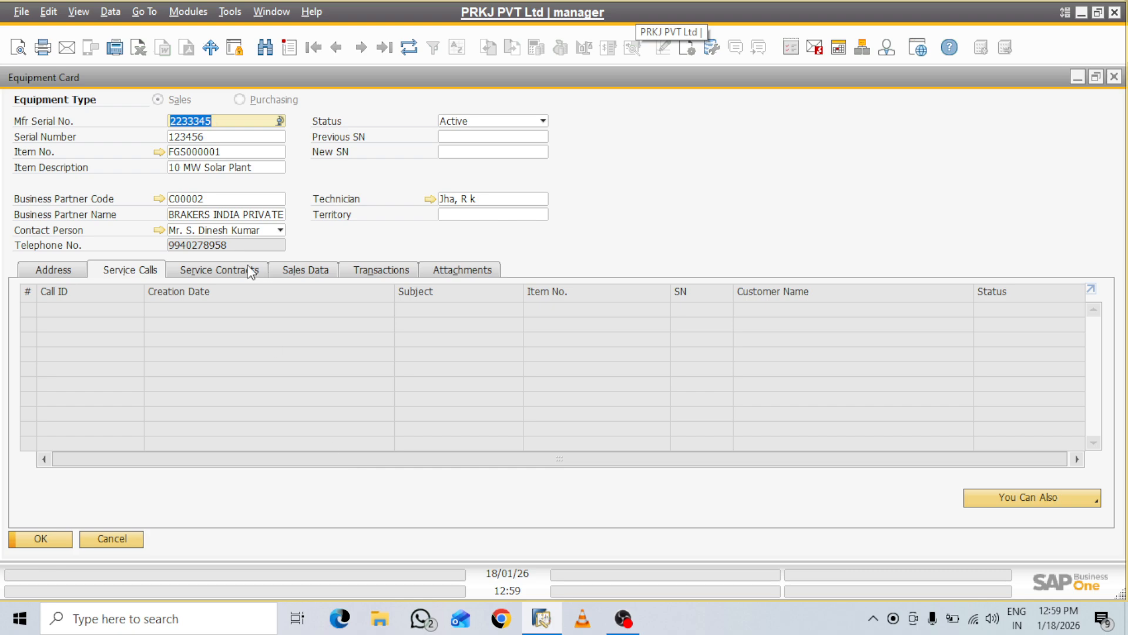
click(247, 271)
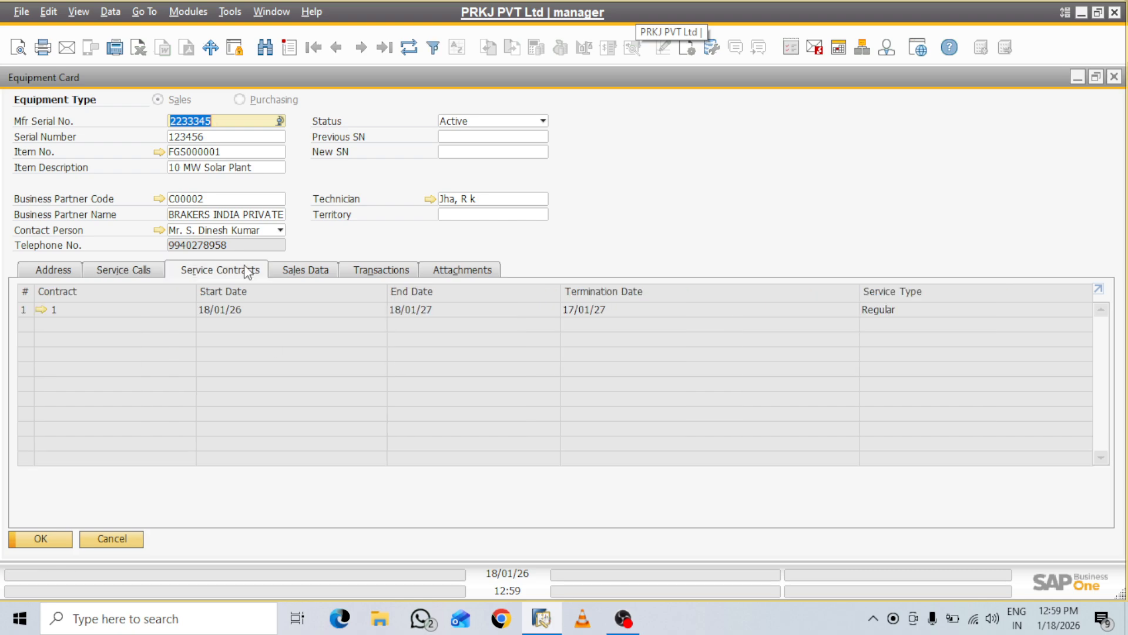
click(306, 269)
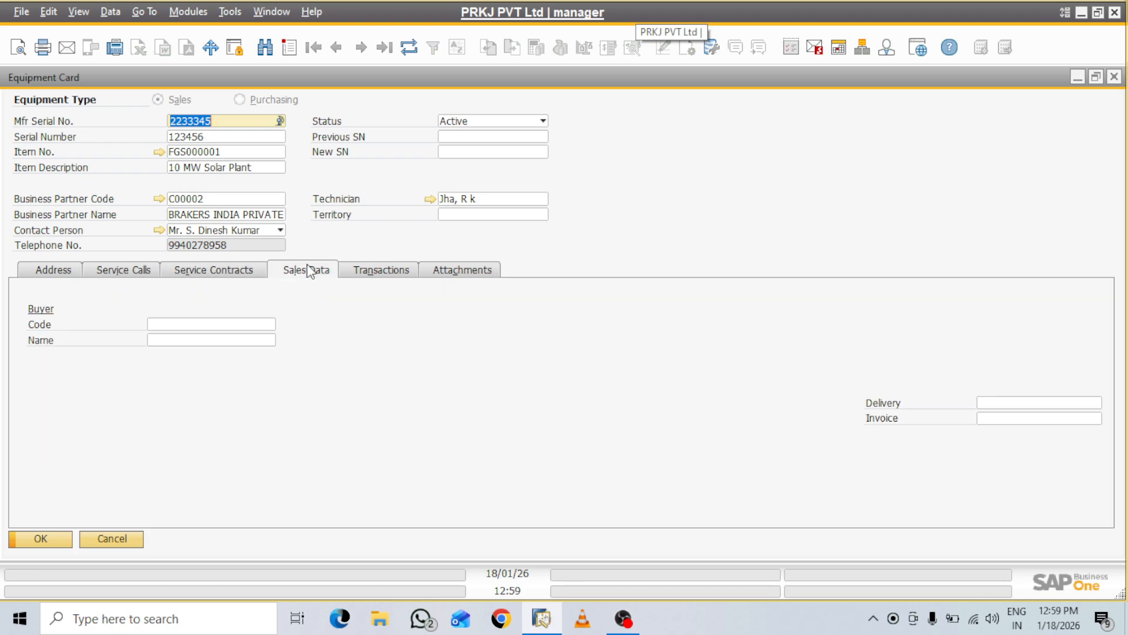
Set the equipment's buyer to customer C00002 and link delivery 4
click(268, 328)
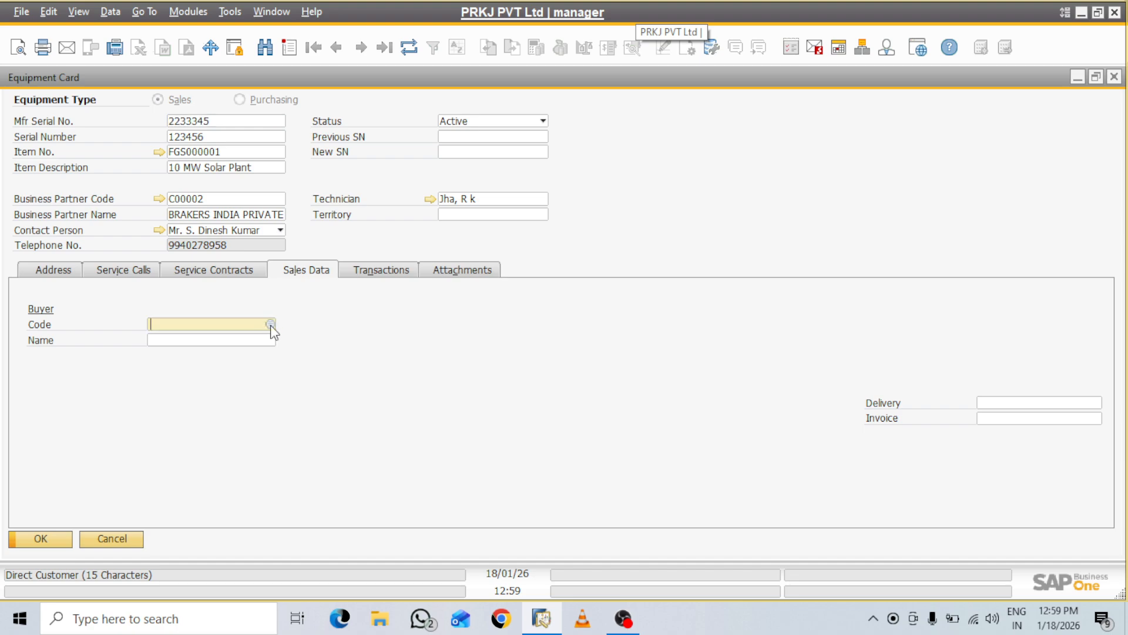
click(270, 324)
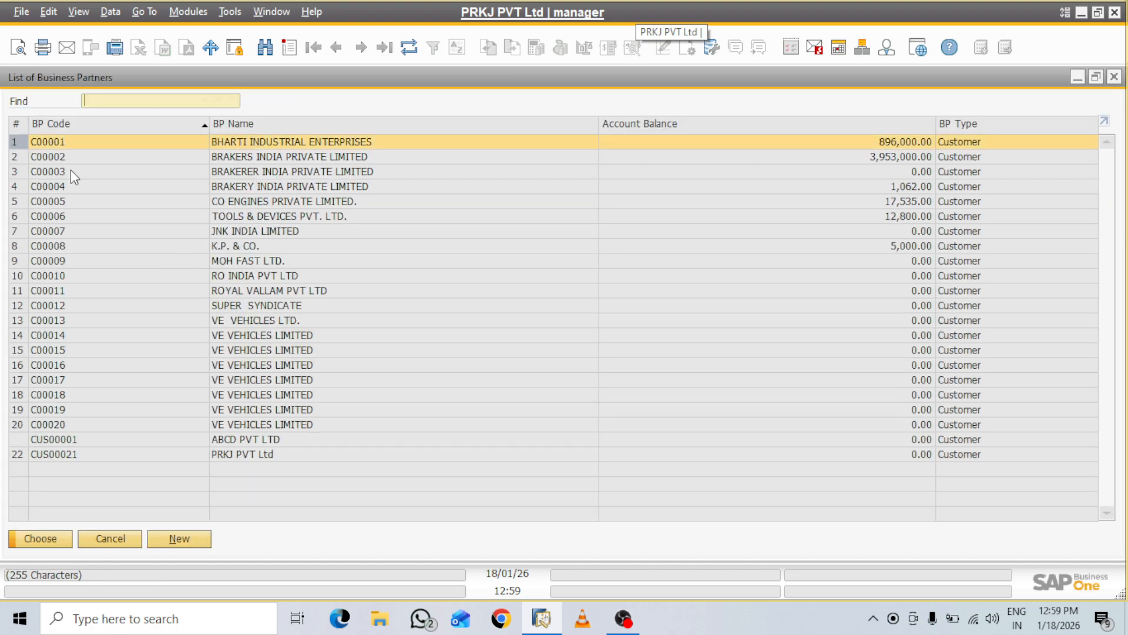
double_click(69, 158)
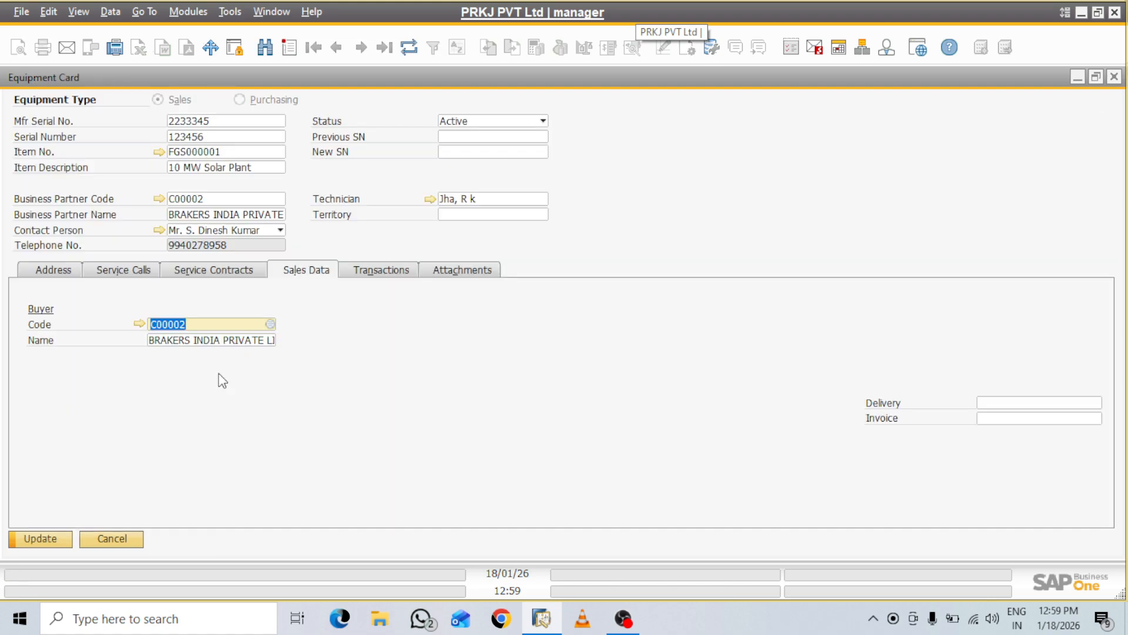
click(1090, 403)
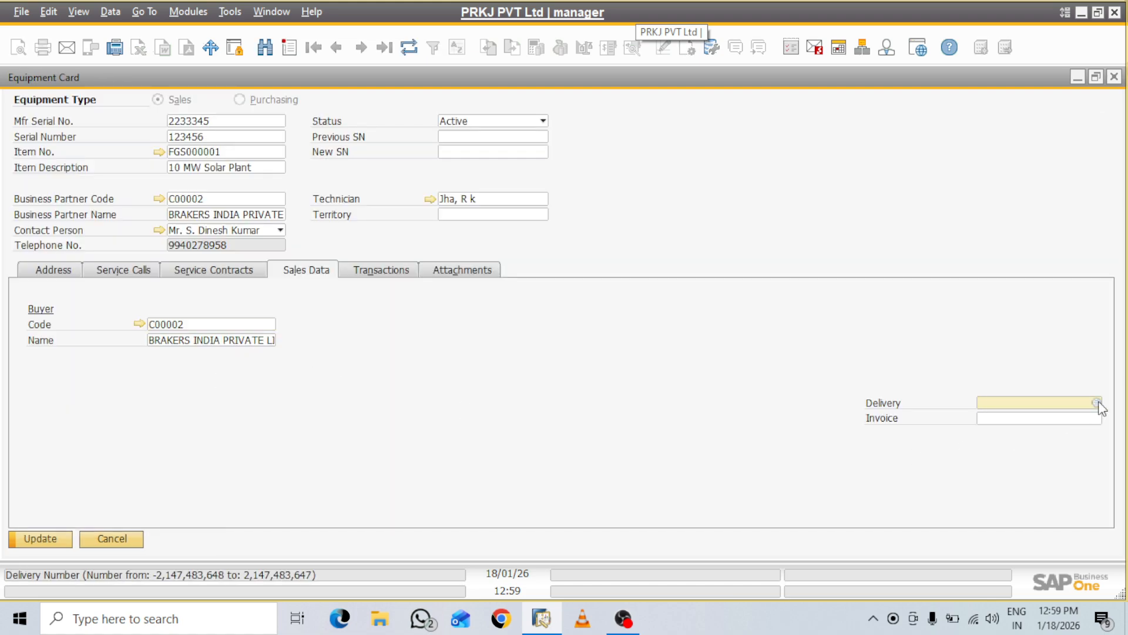
click(1096, 421)
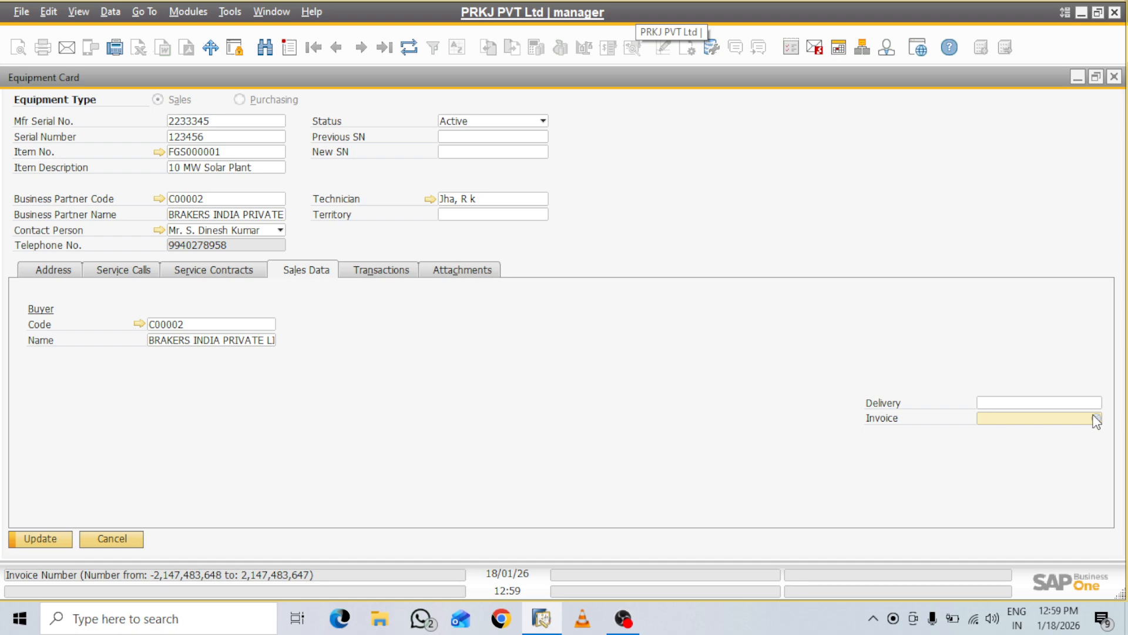
click(1096, 404)
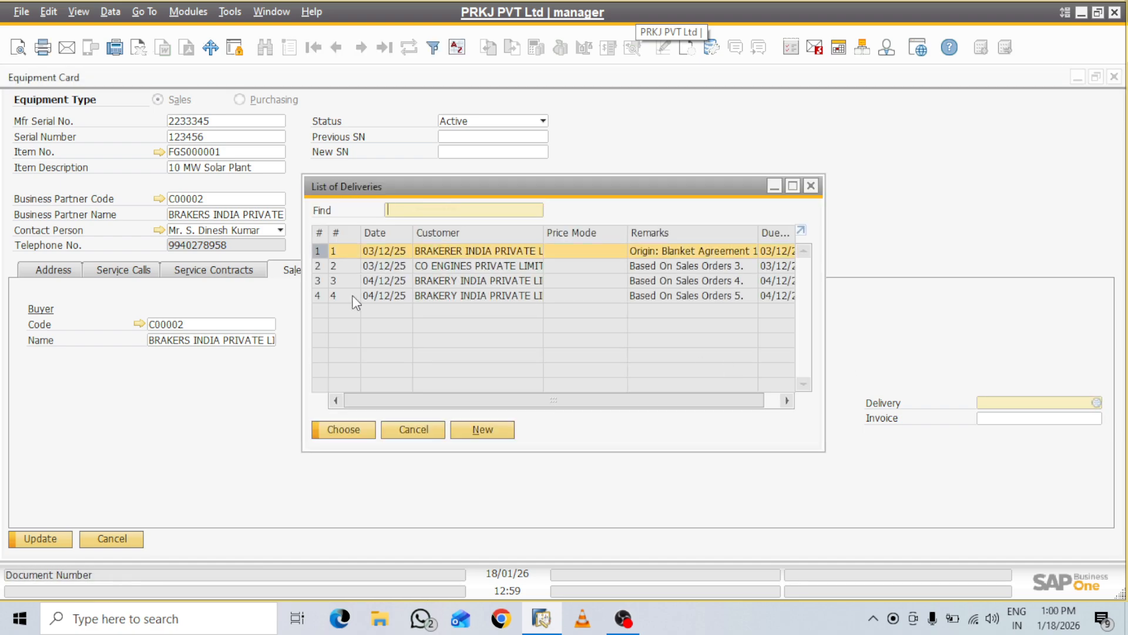
click(317, 295)
click(337, 432)
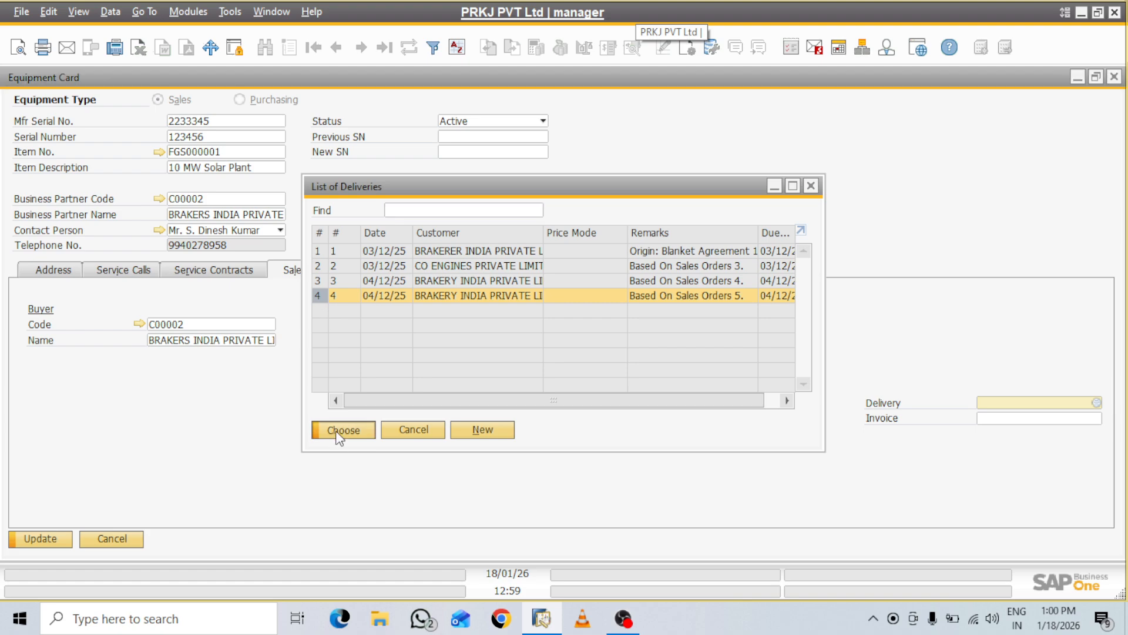
click(1094, 418)
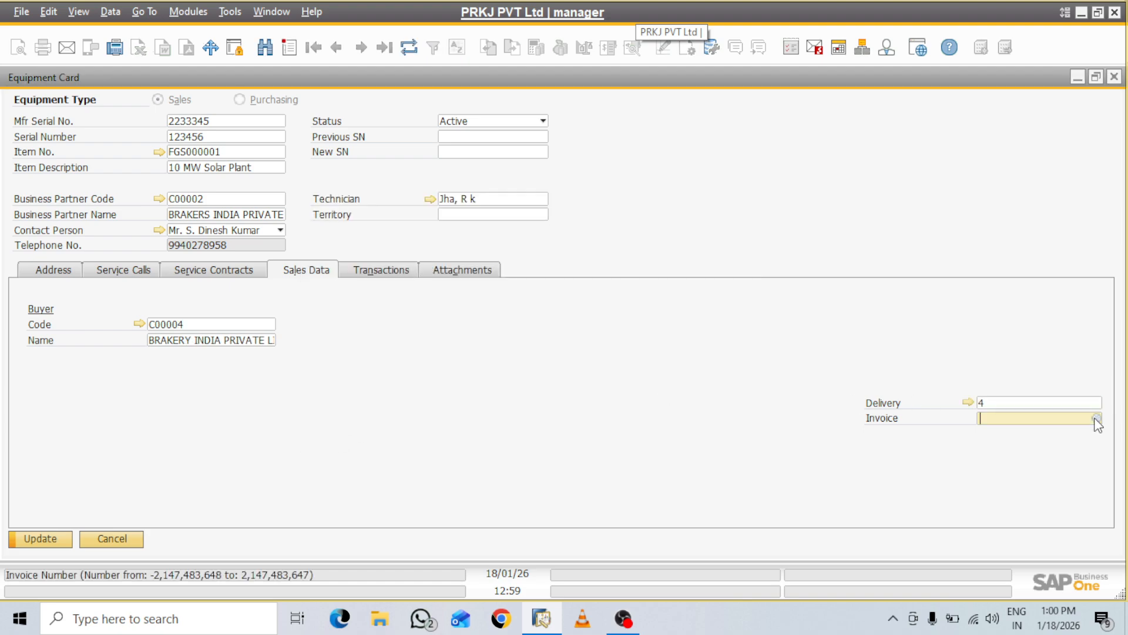
Link A/R invoice 1, then update and close the equipment card
click(1096, 418)
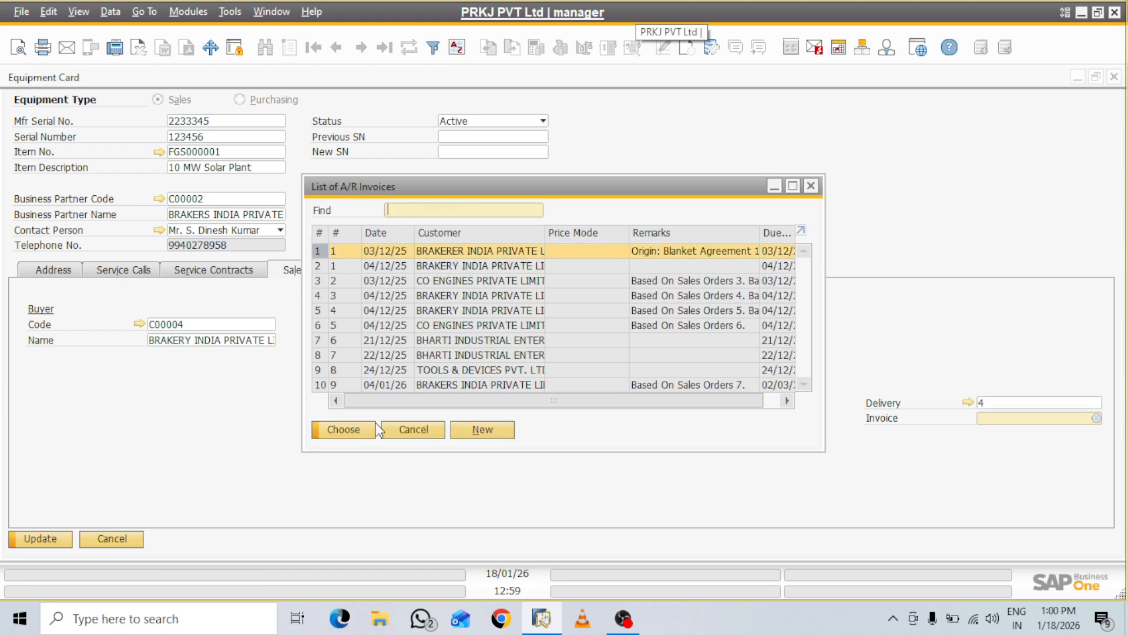
click(343, 429)
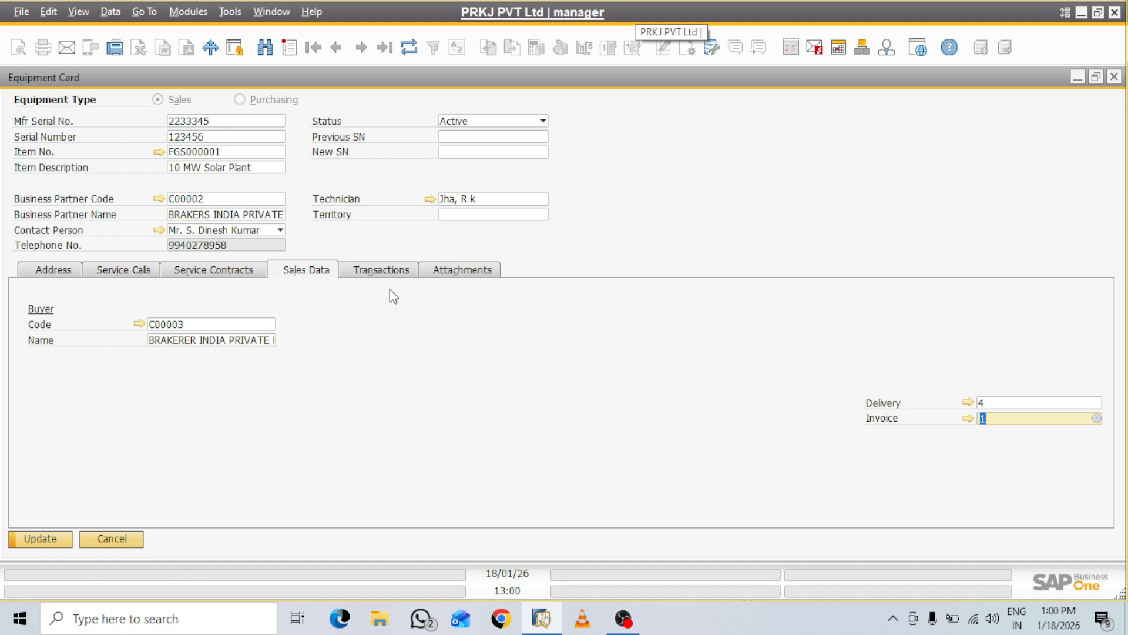
click(396, 269)
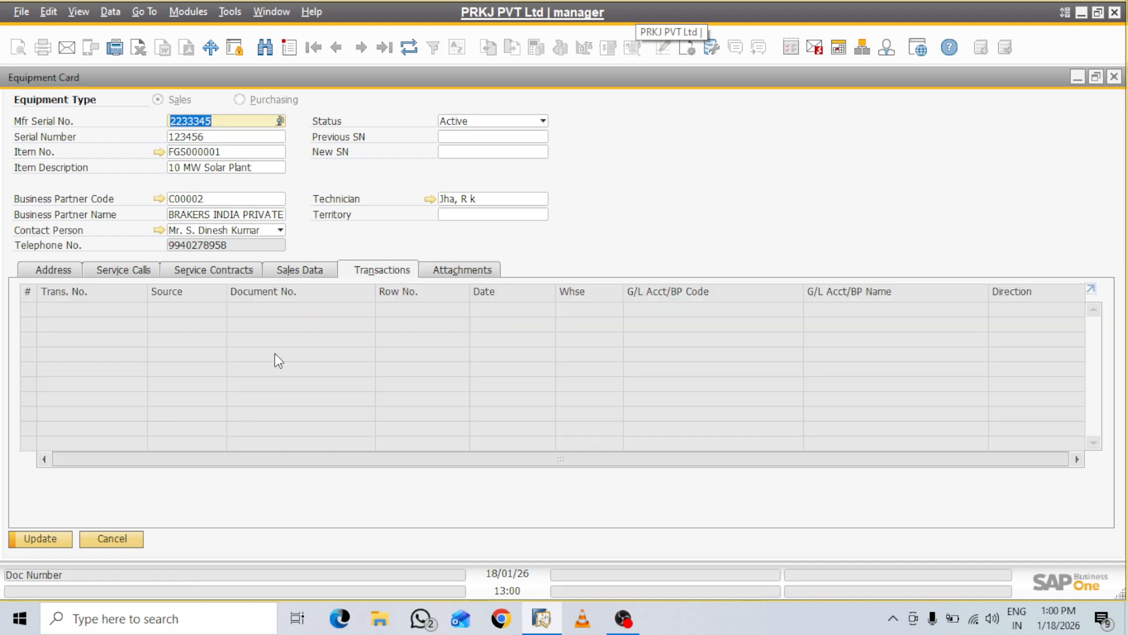
click(475, 275)
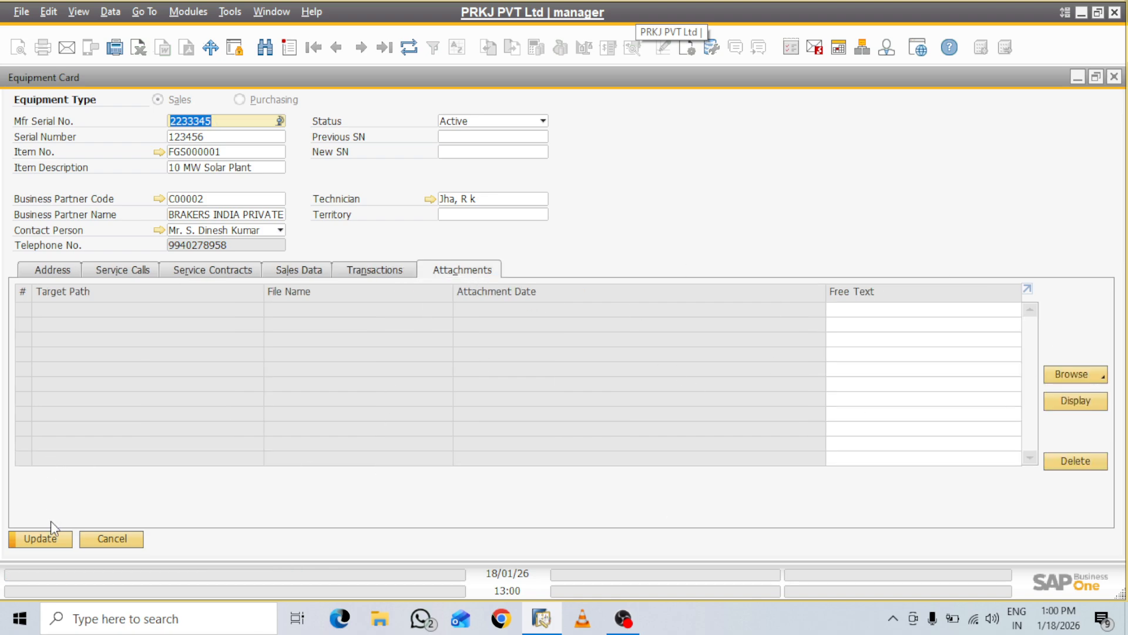
click(45, 539)
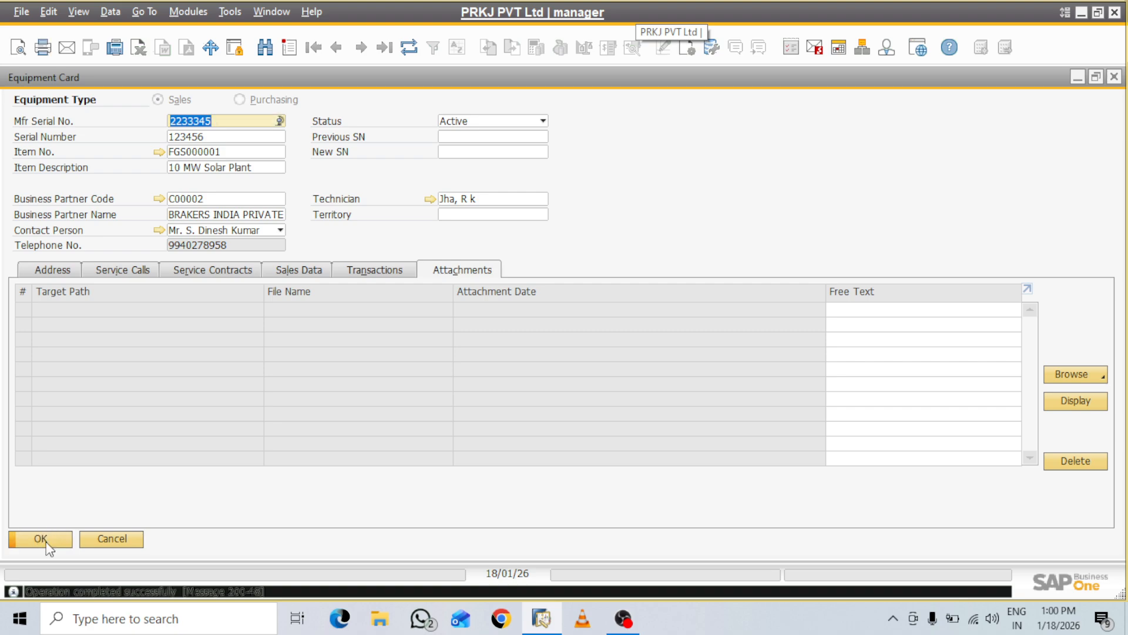
click(46, 544)
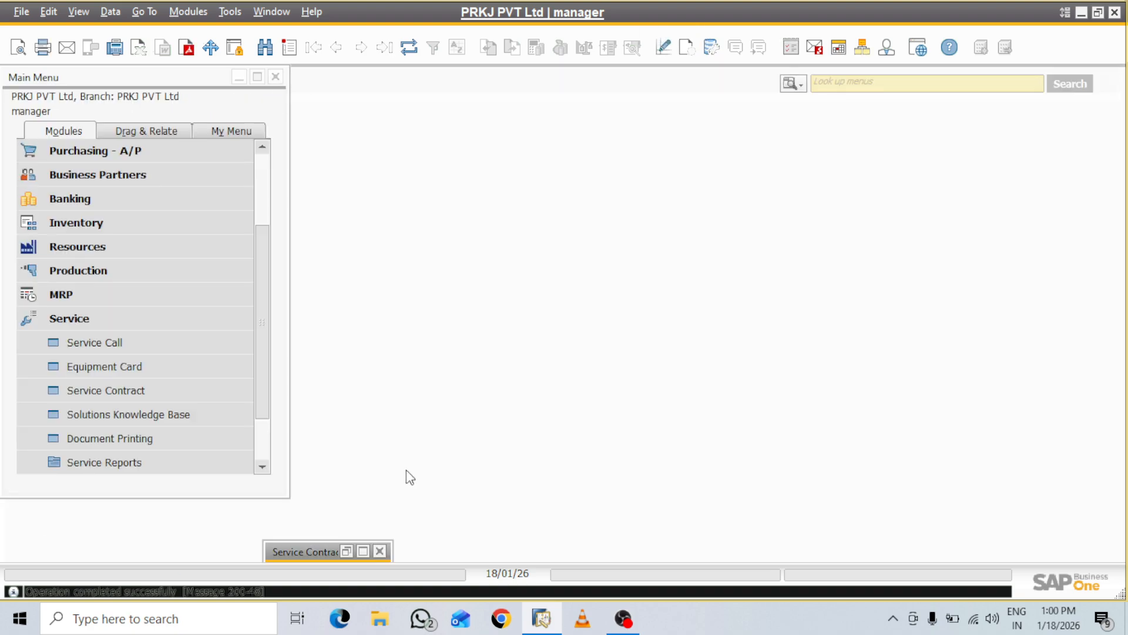
Reopen service contract 1 and review its General, Items, Coverage, Attachments and Service Calls tabs
click(363, 551)
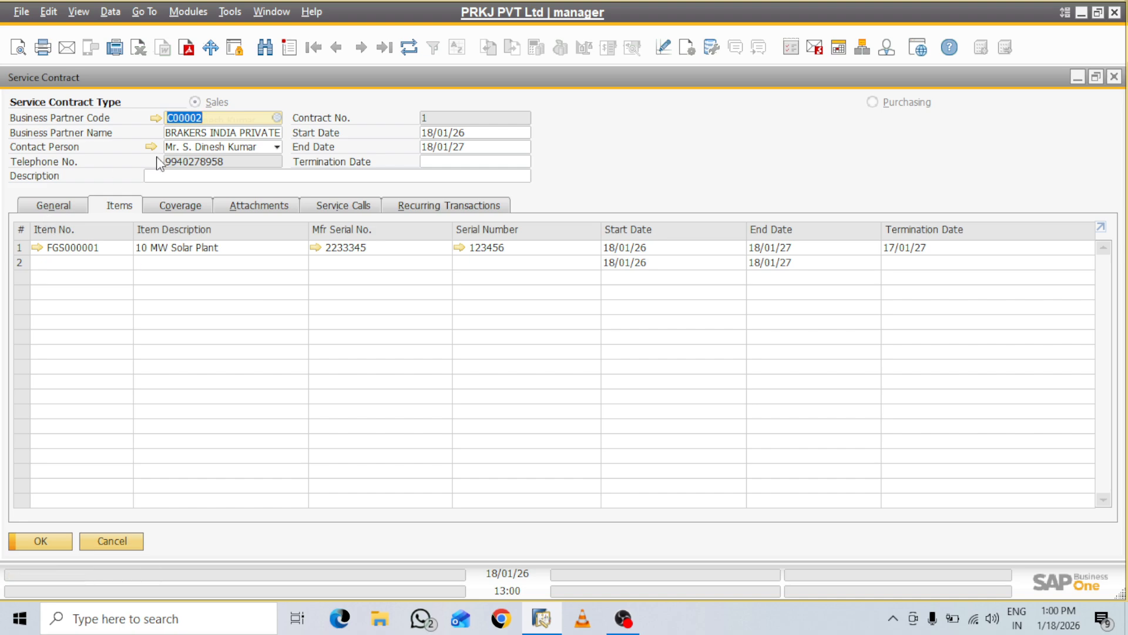
click(58, 207)
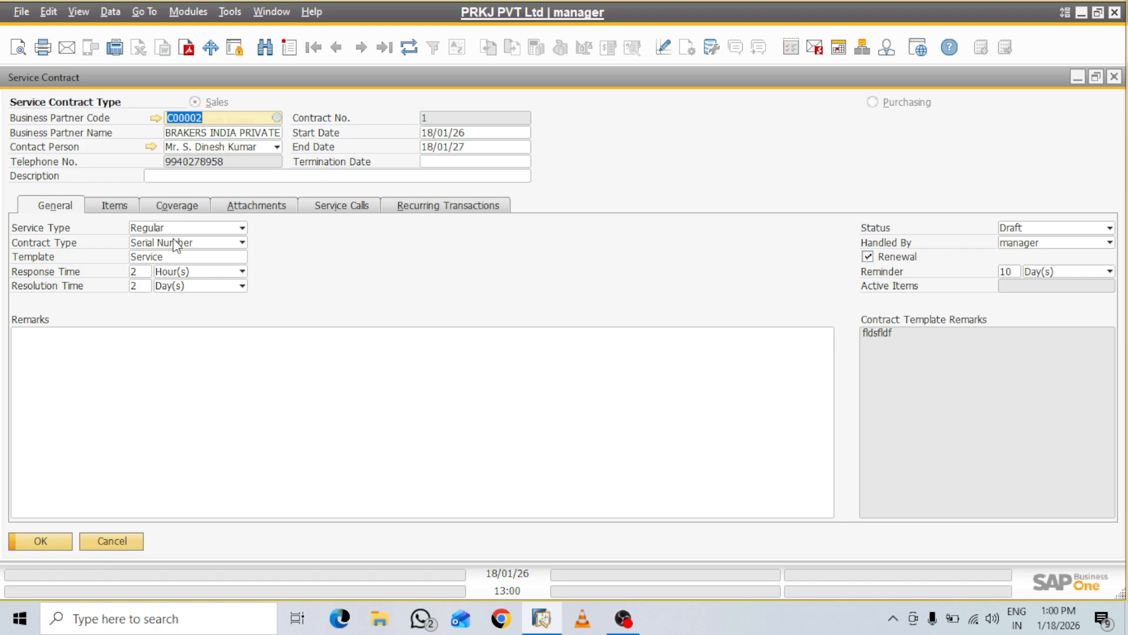
click(116, 205)
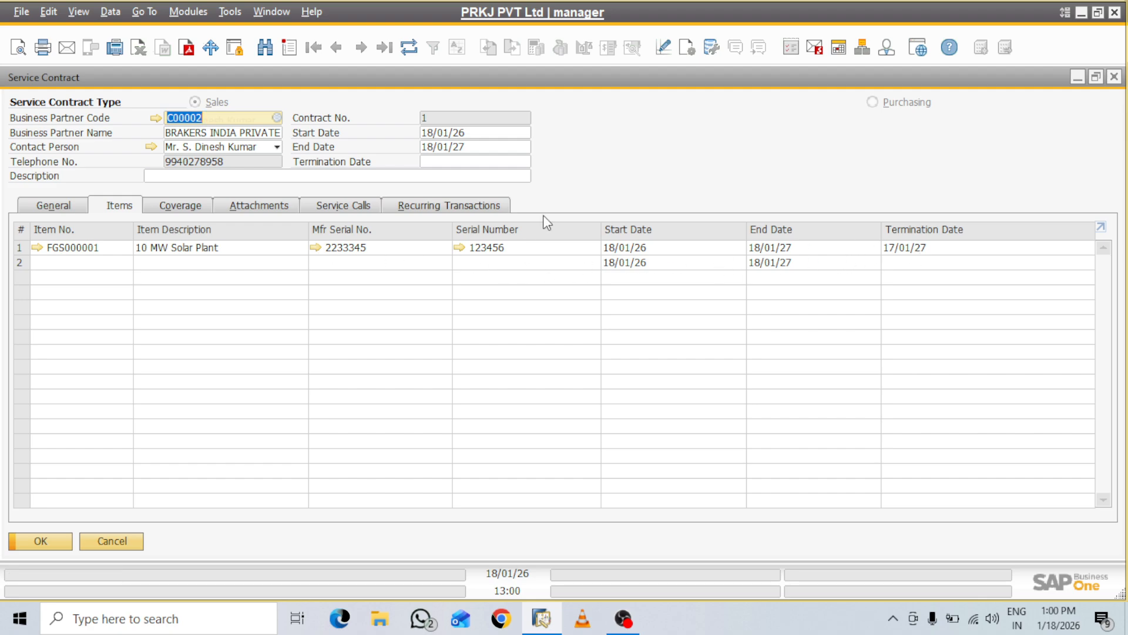
click(187, 207)
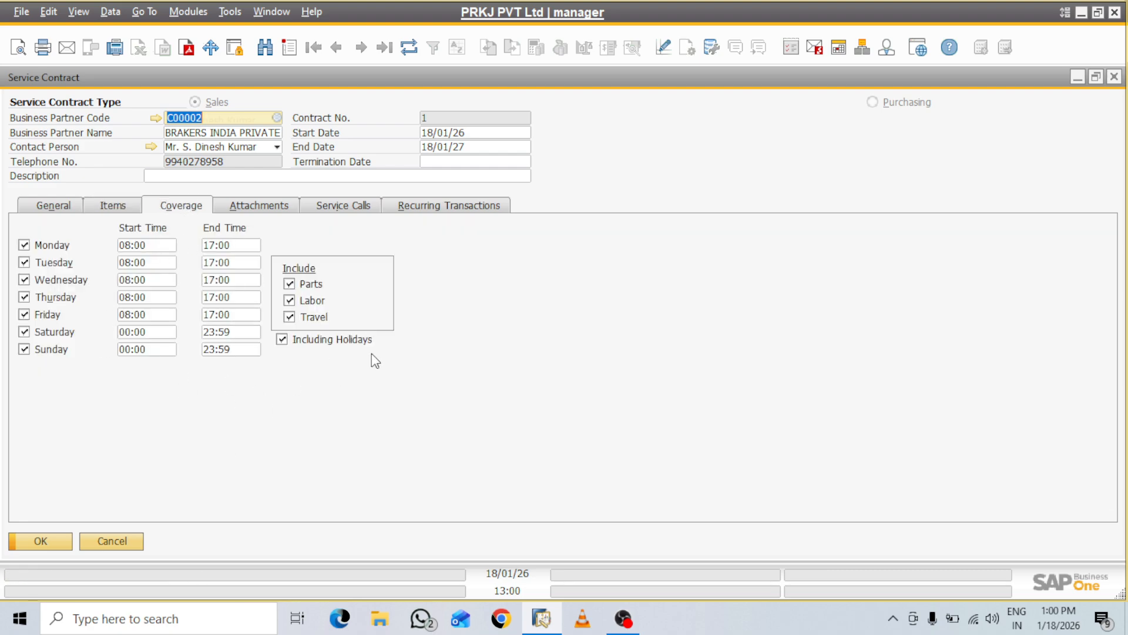
click(268, 210)
click(333, 209)
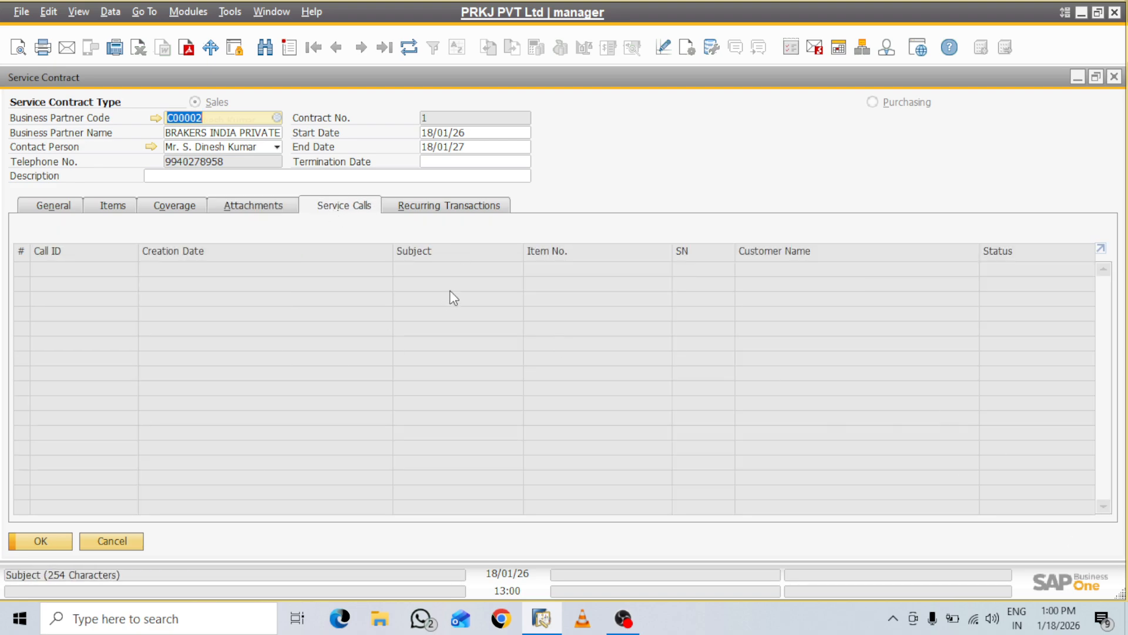
Tick the BILL recurring template and check its INR 236,000.00 draft A/R invoice
click(456, 206)
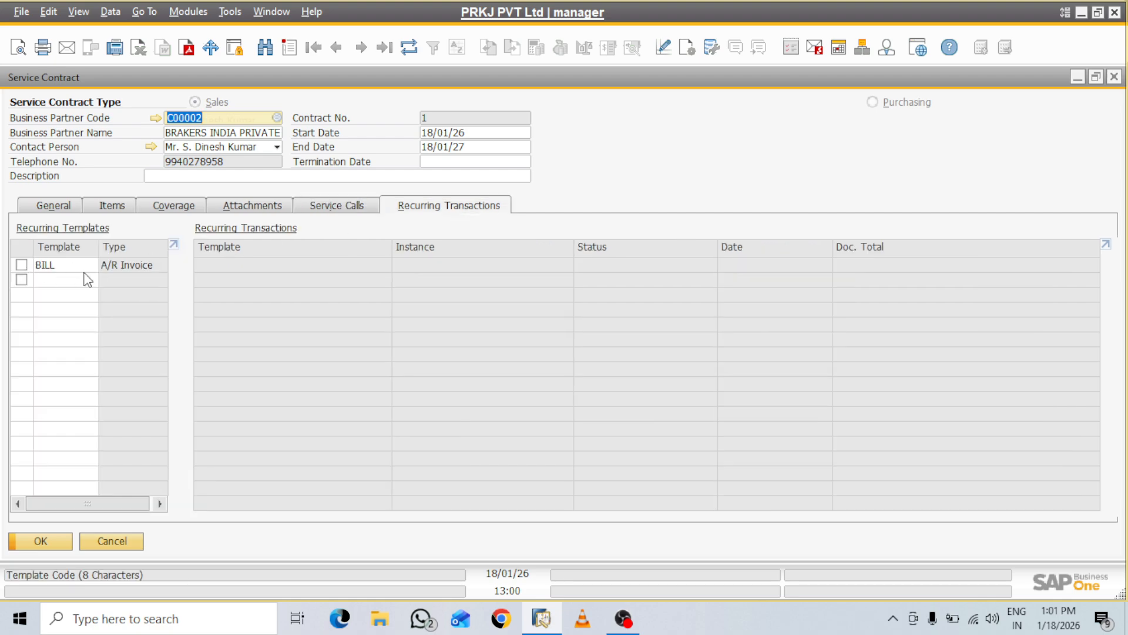
click(21, 264)
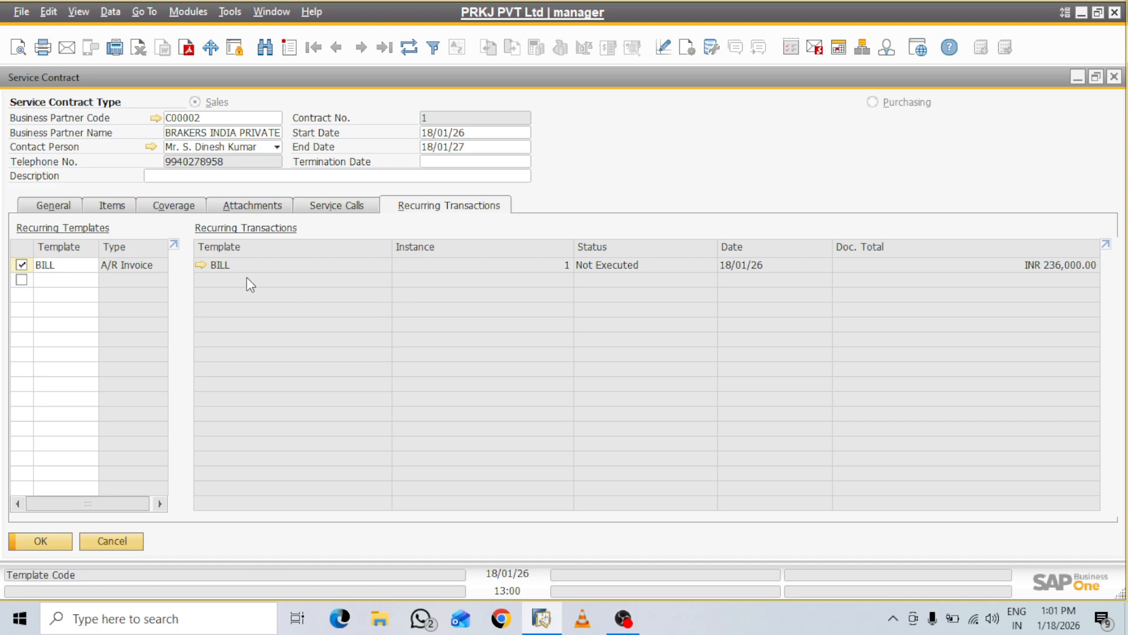
click(200, 265)
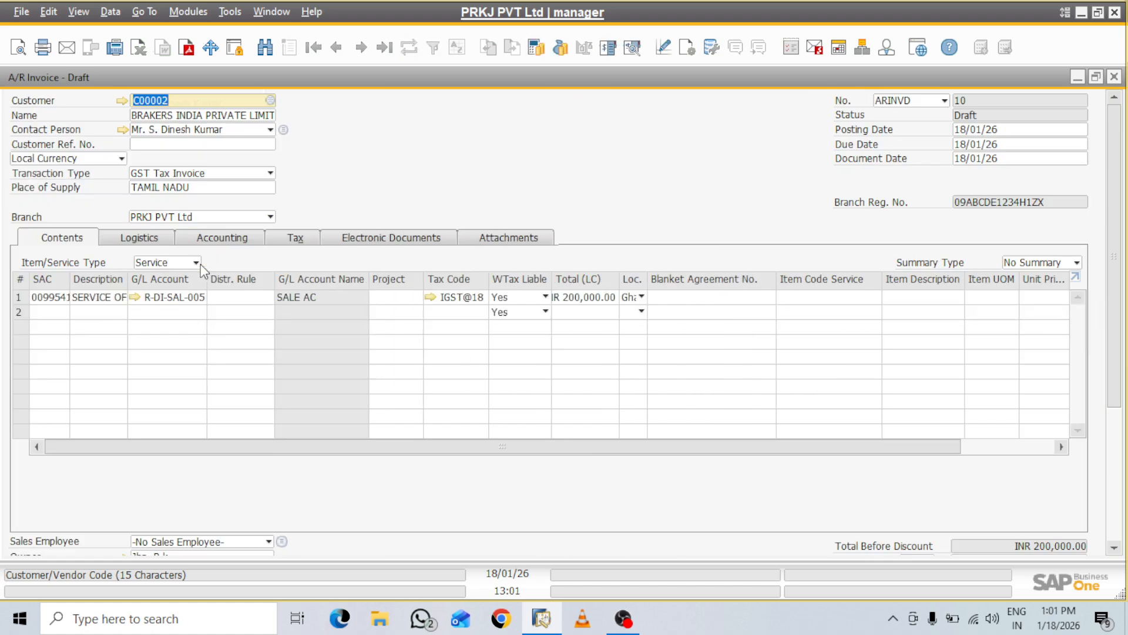
click(1114, 77)
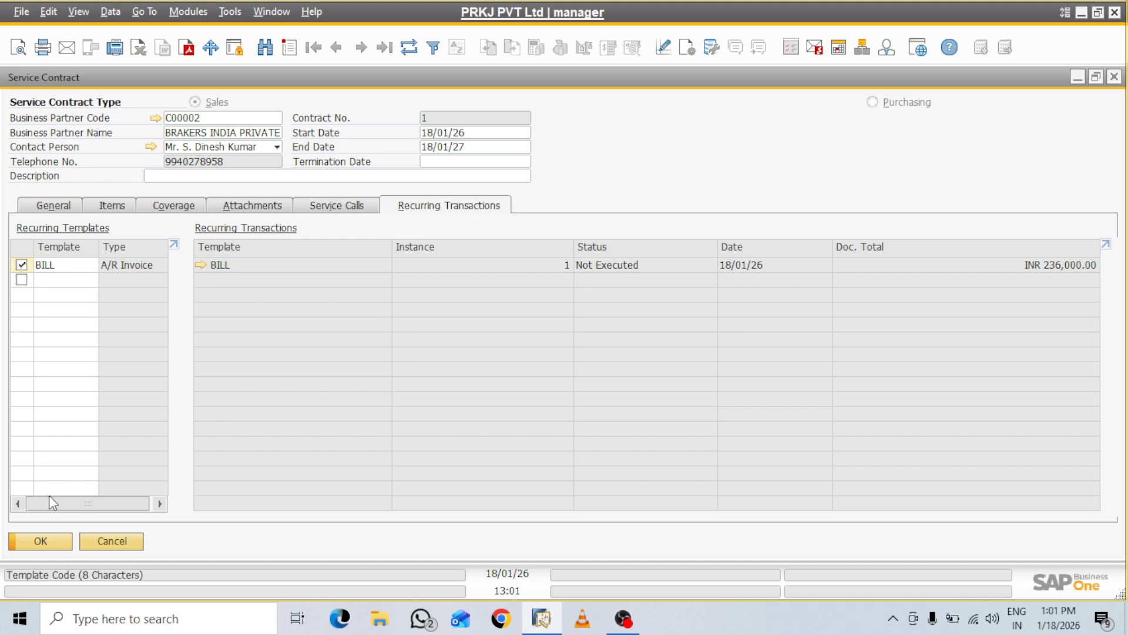
click(55, 205)
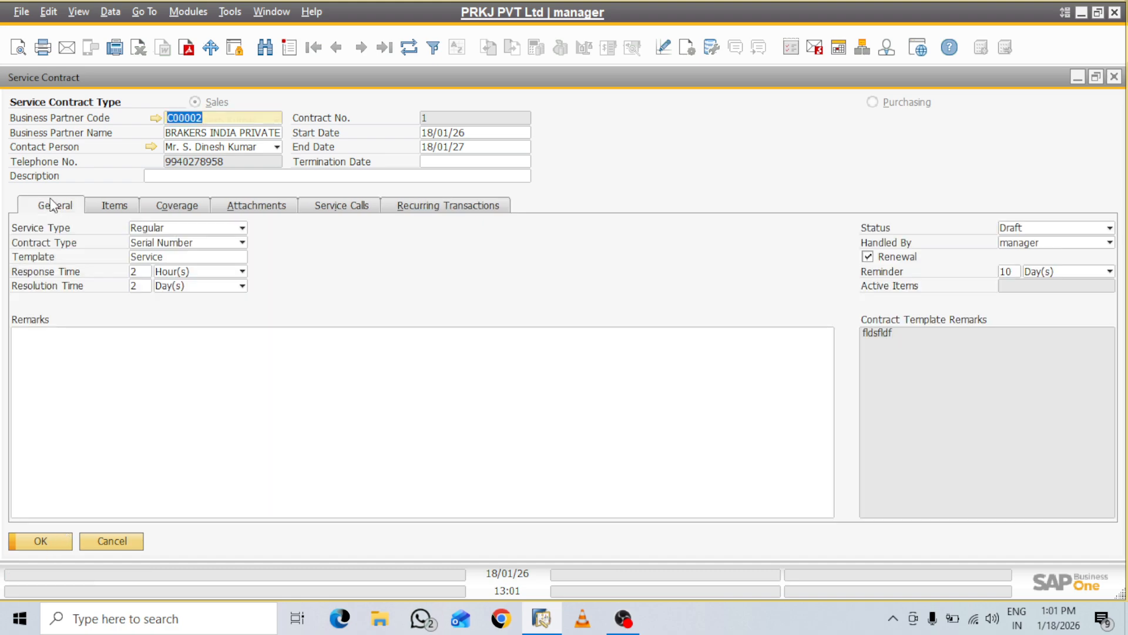
Set contract 1's status to Approved, update it and close the window
click(1108, 228)
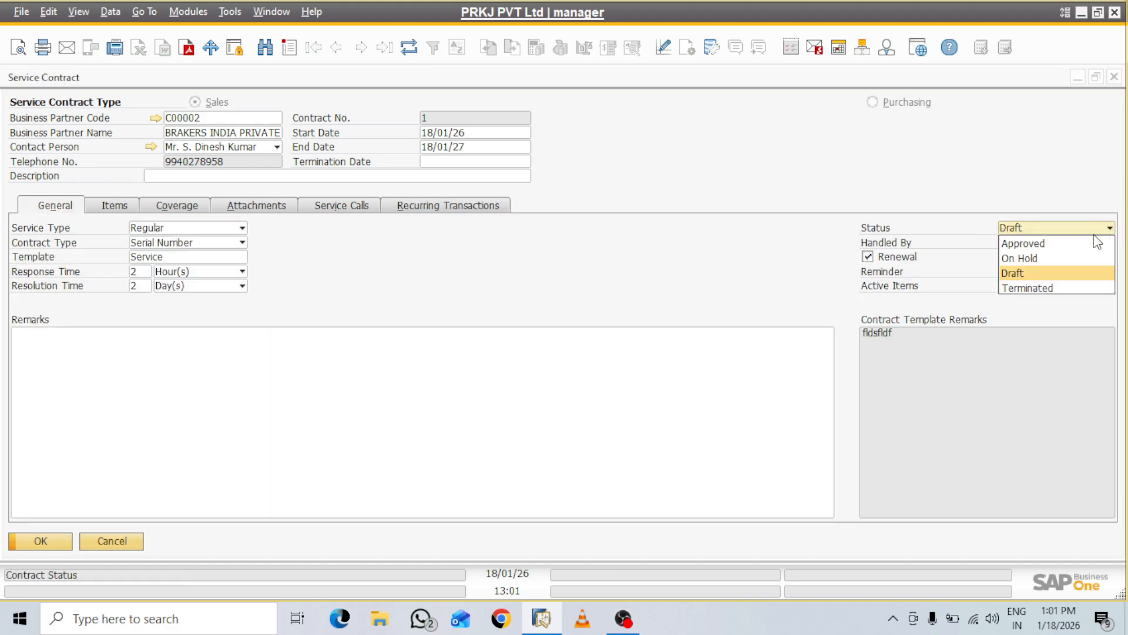
click(1051, 244)
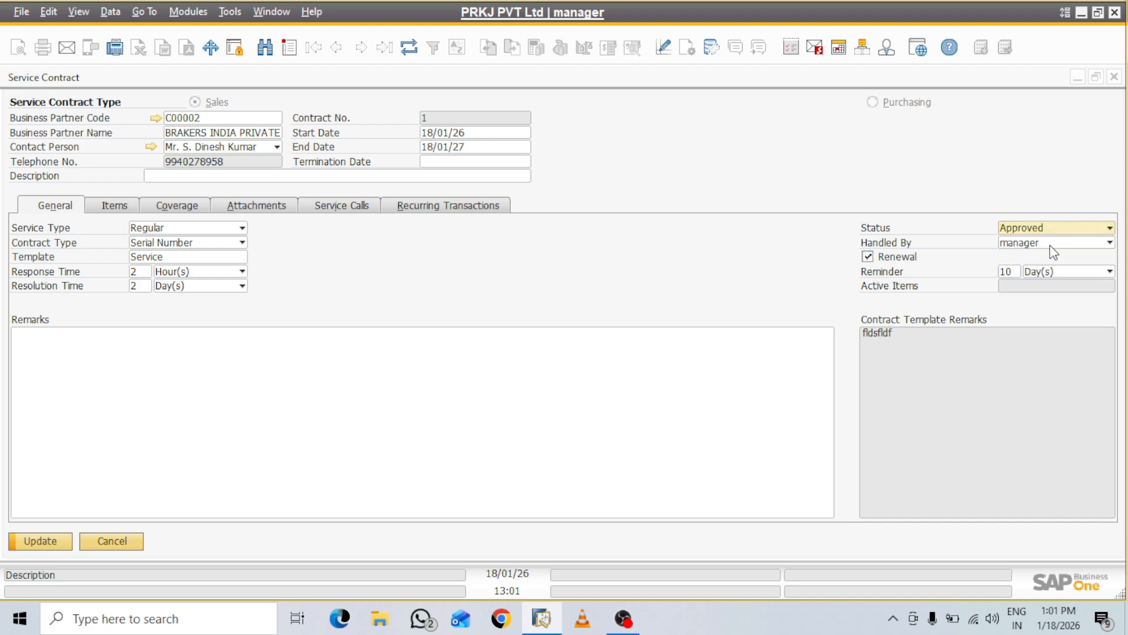
click(42, 542)
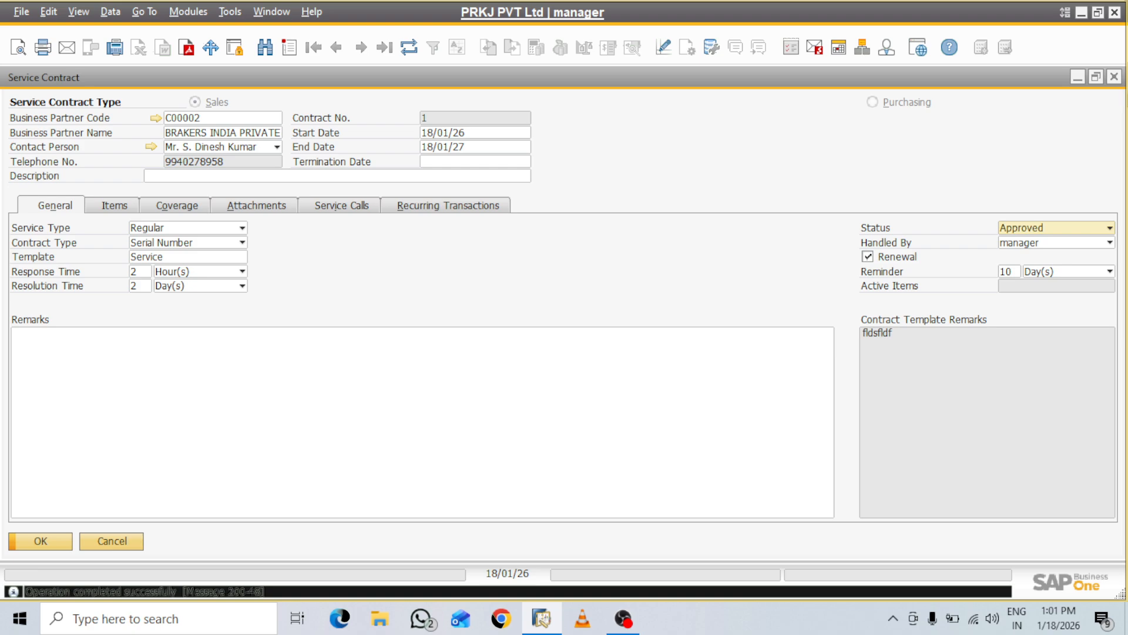
click(1114, 77)
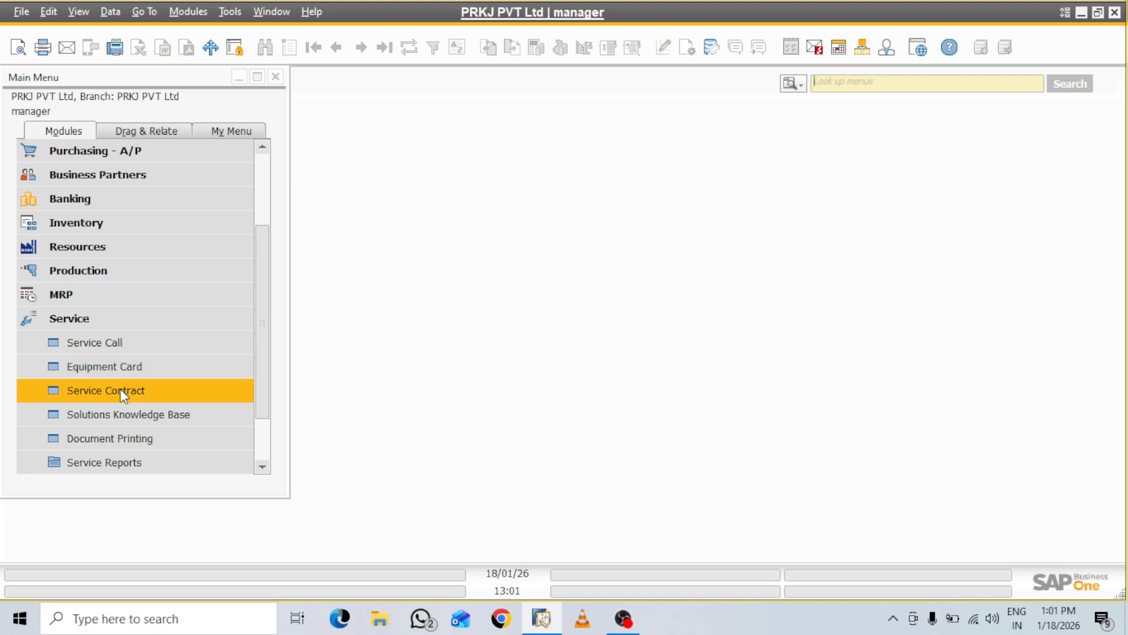
Collapse the Service folder in the SAP Business One Main Menu and bring OBS Studio to the front
click(40, 317)
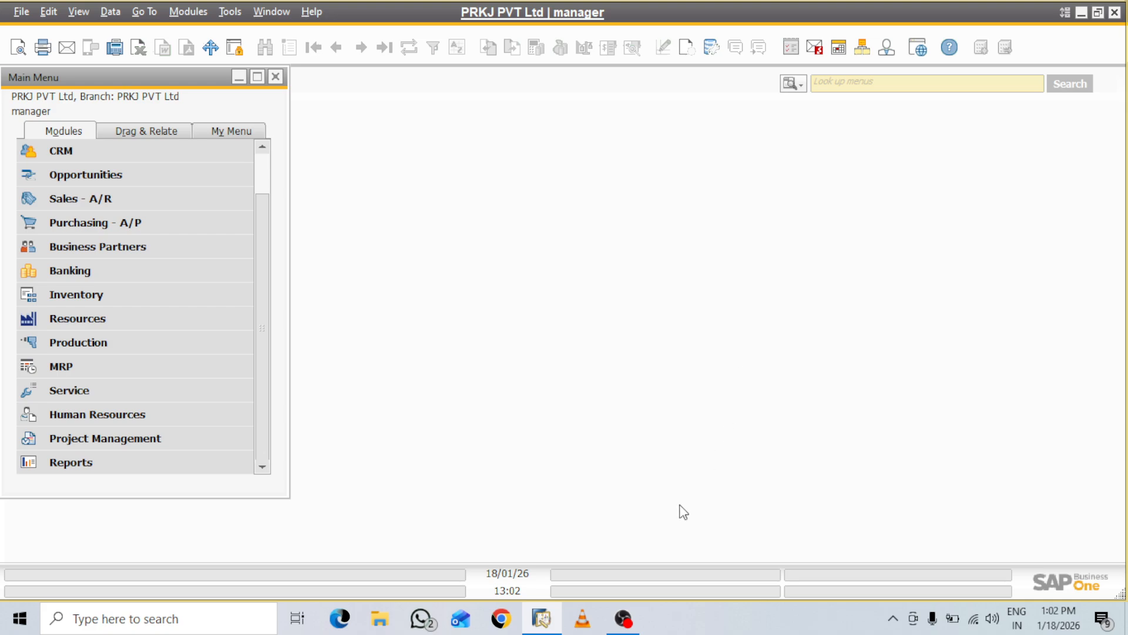
click(617, 624)
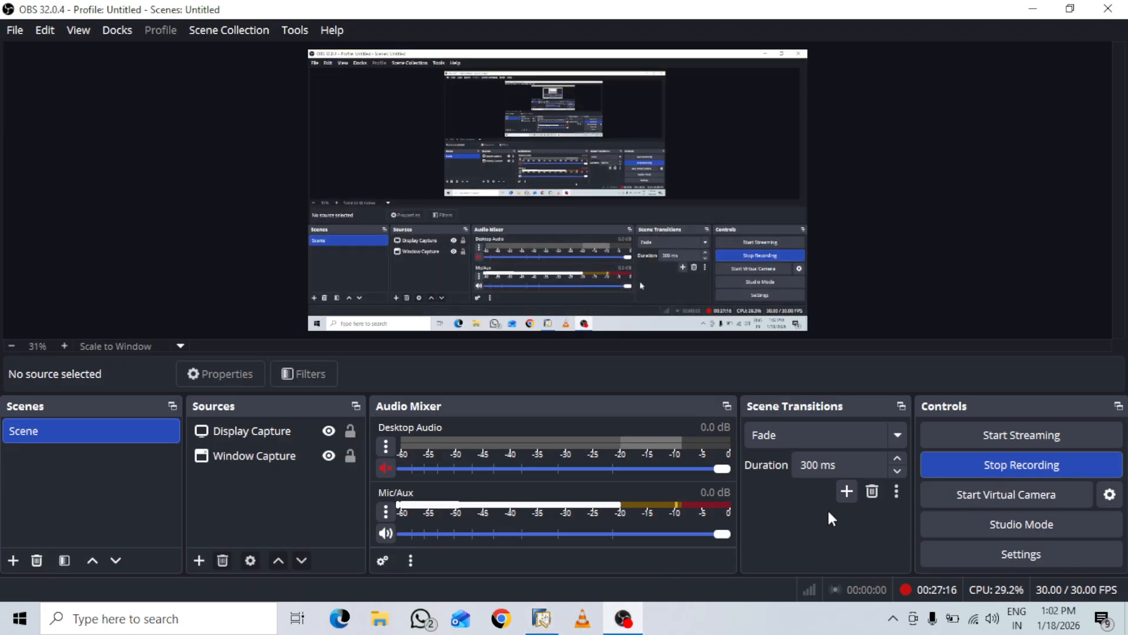